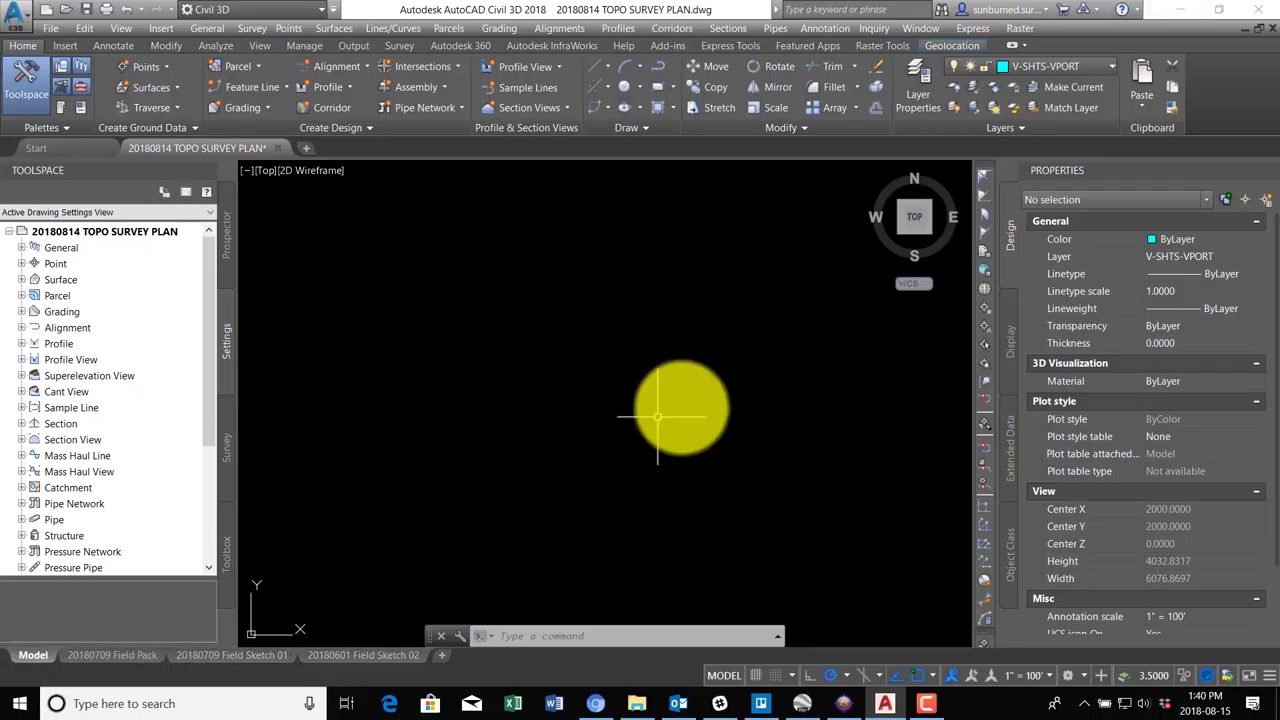
Browse the 20180709 Field Pack and Field Sketch 01 layouts, then return to model space.
click(136, 657)
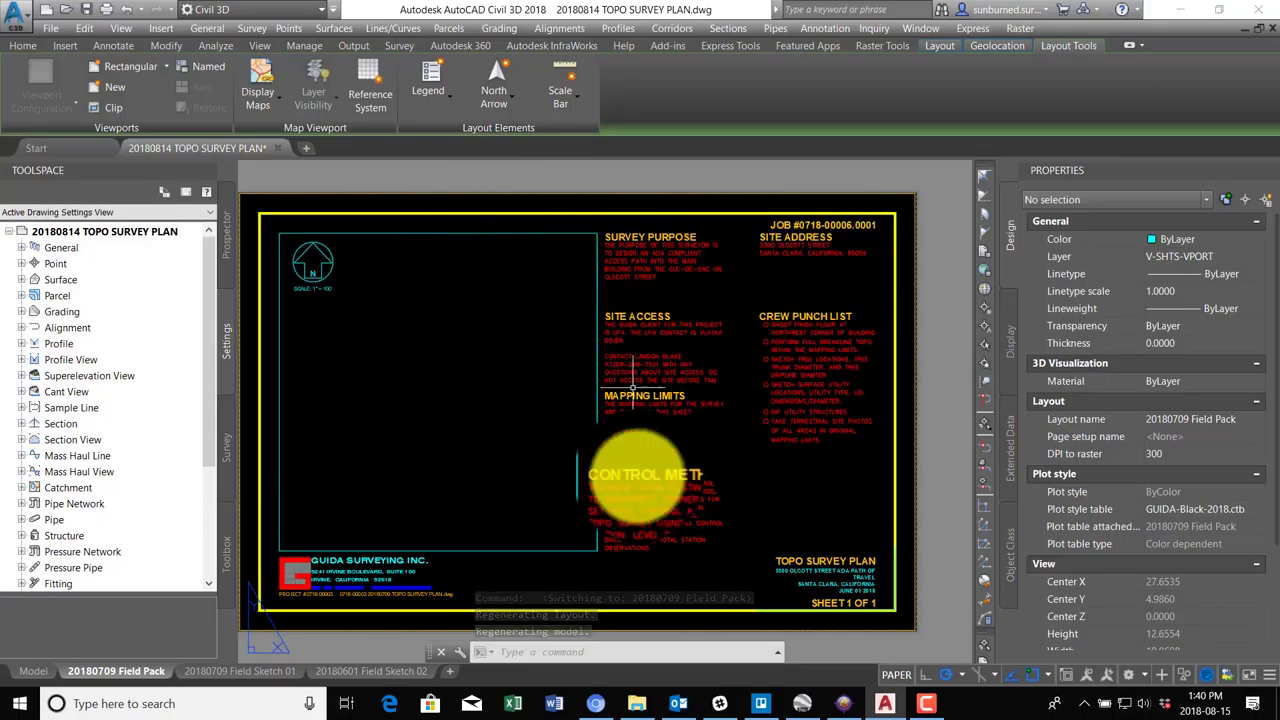
click(232, 671)
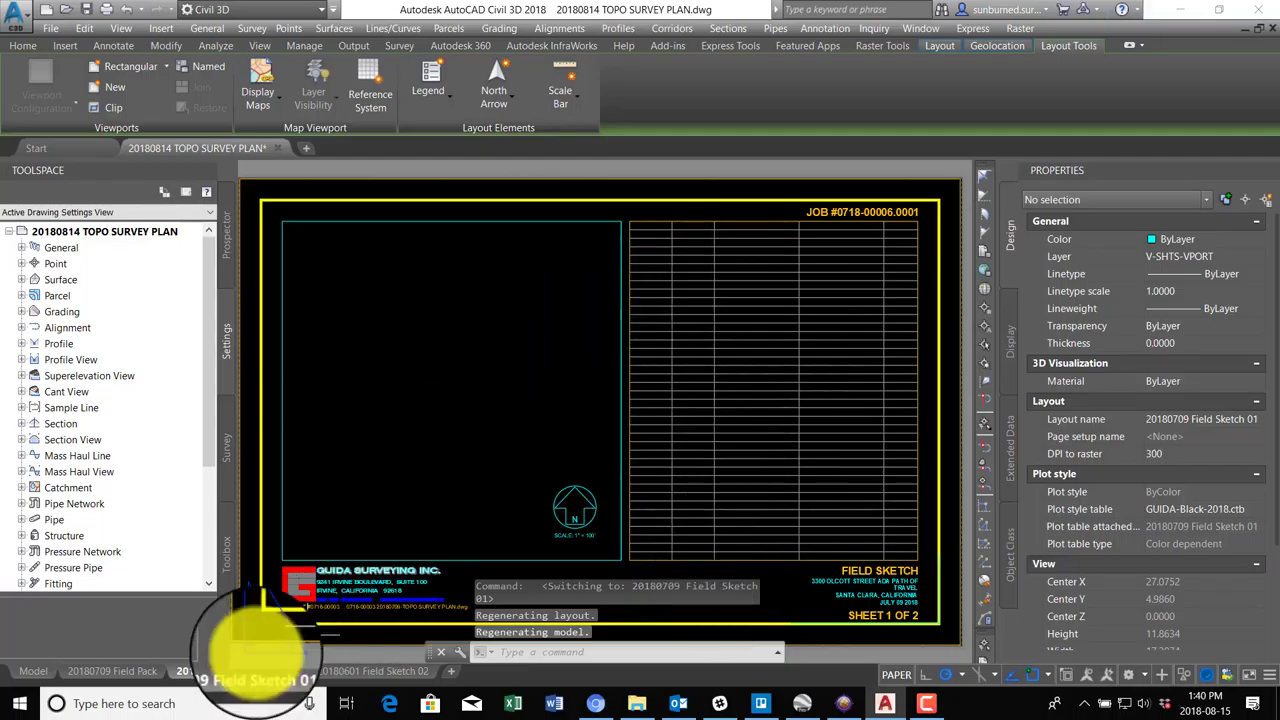
click(95, 681)
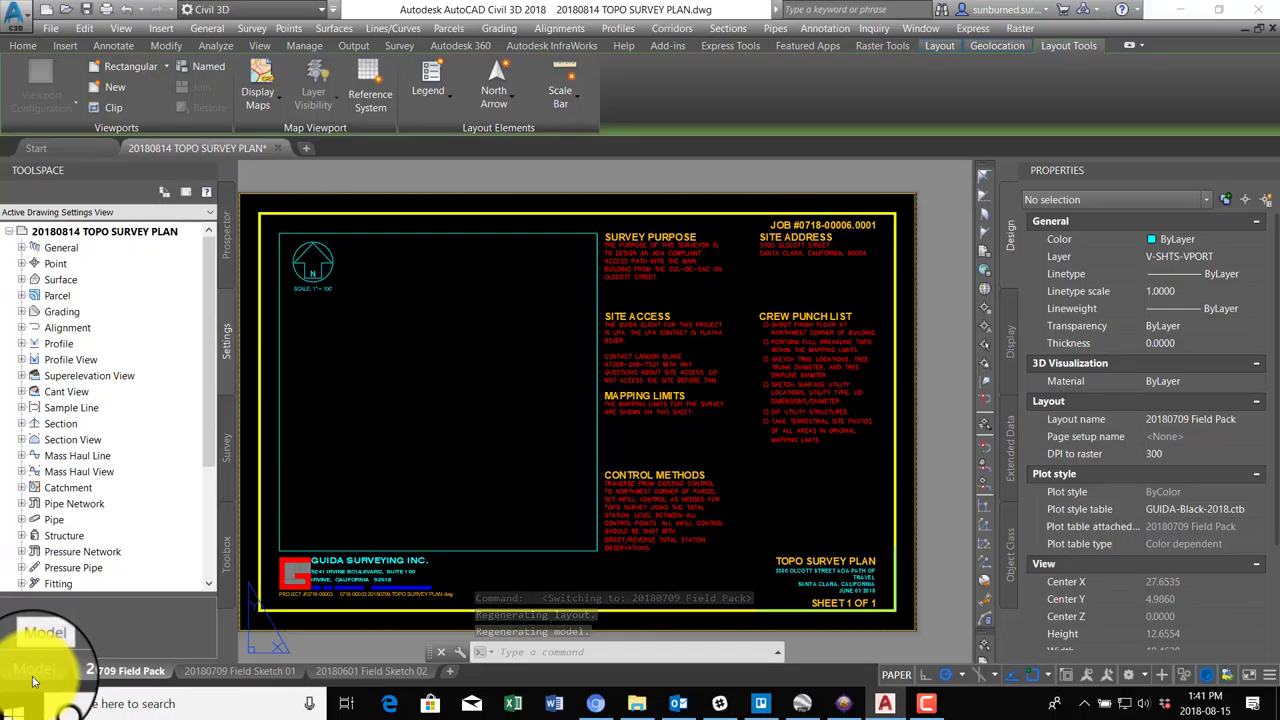
click(33, 677)
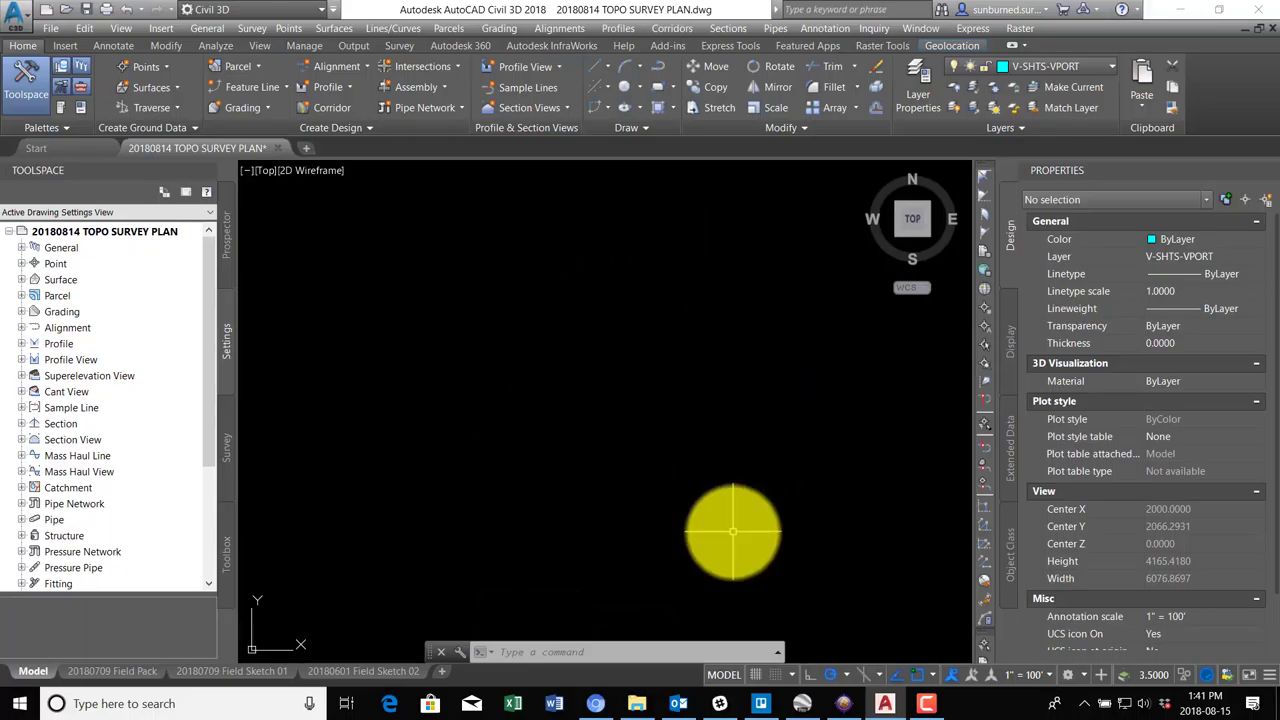
Review the survey plan drawing's units and zone settings, then hide and reshow the Toolspace palette.
right_click(105, 232)
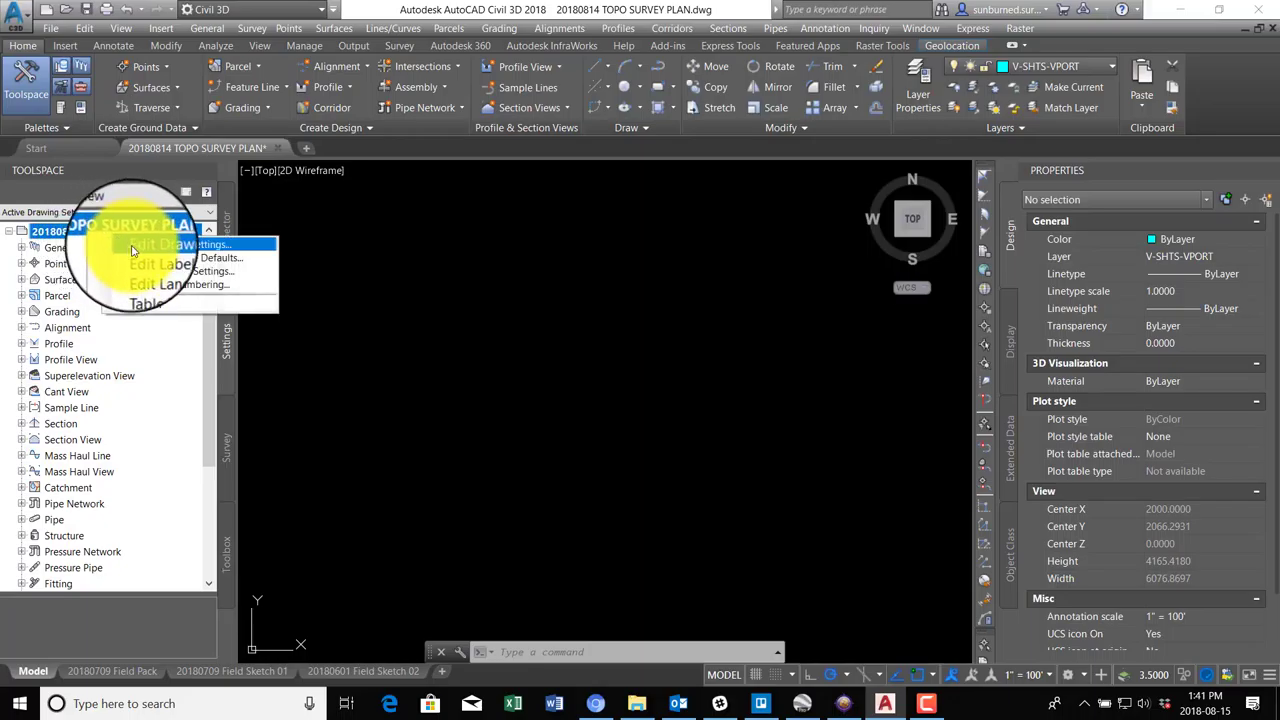
click(150, 246)
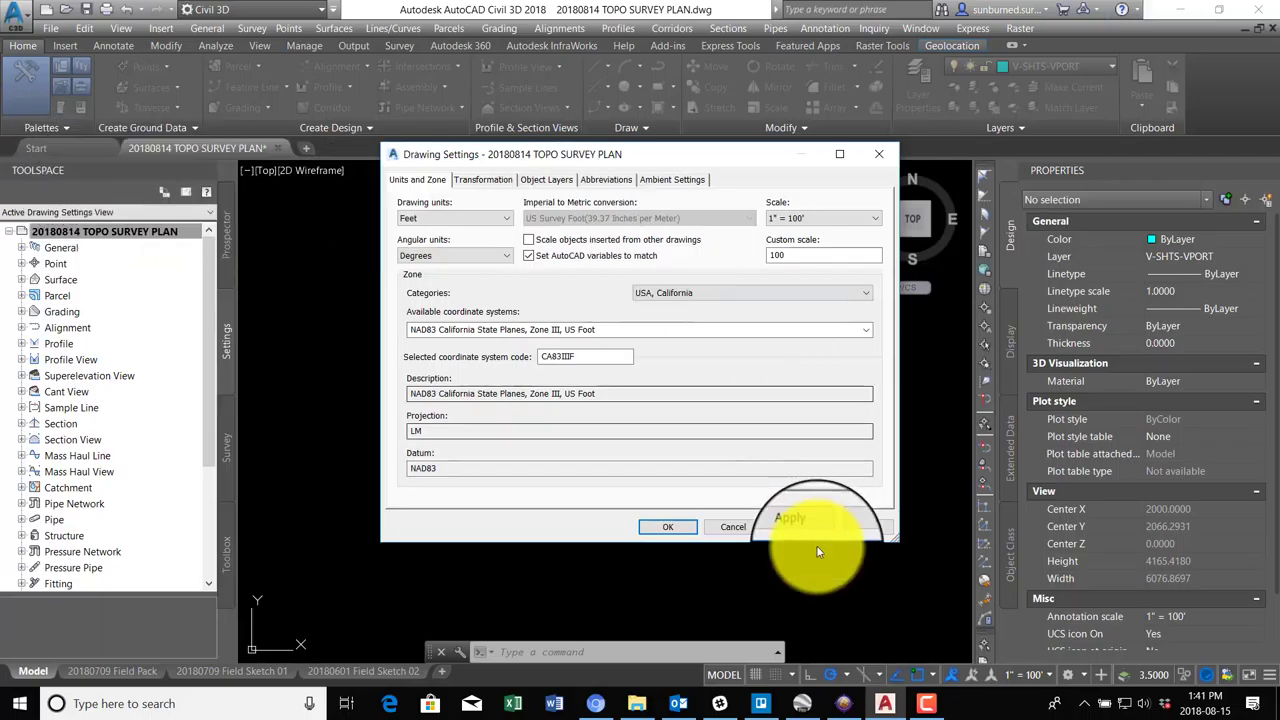
click(668, 527)
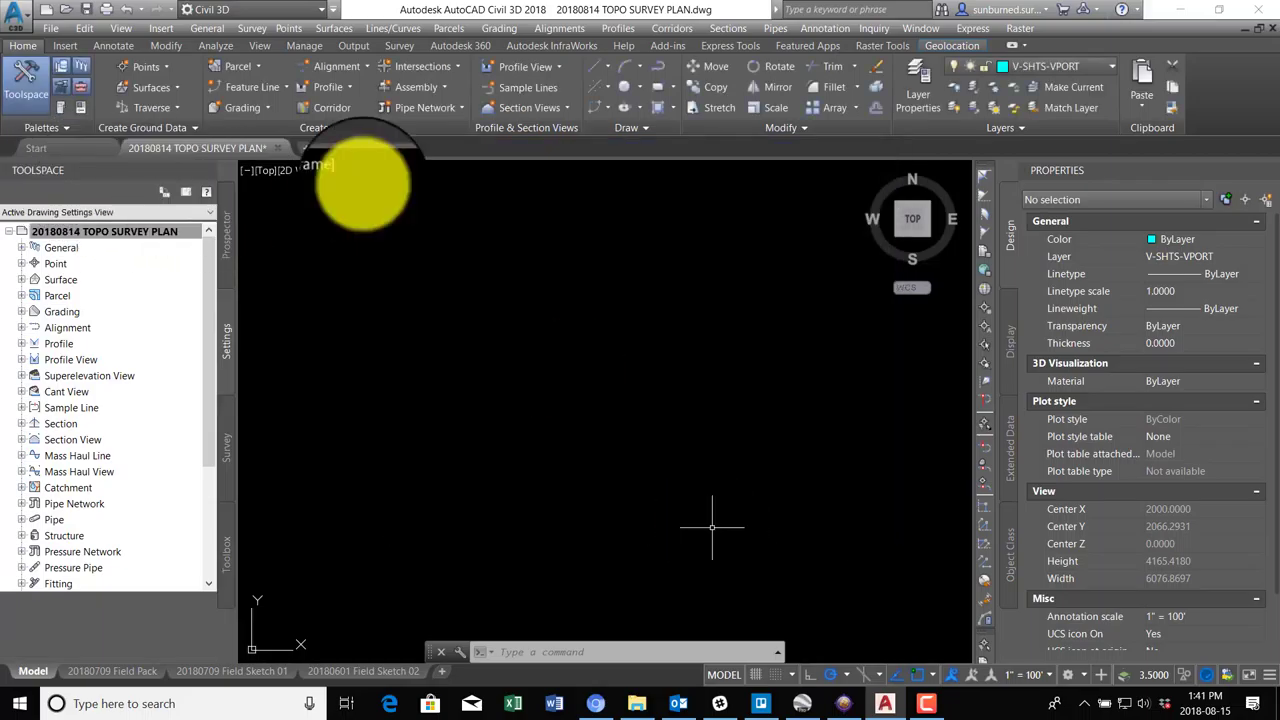
click(205, 33)
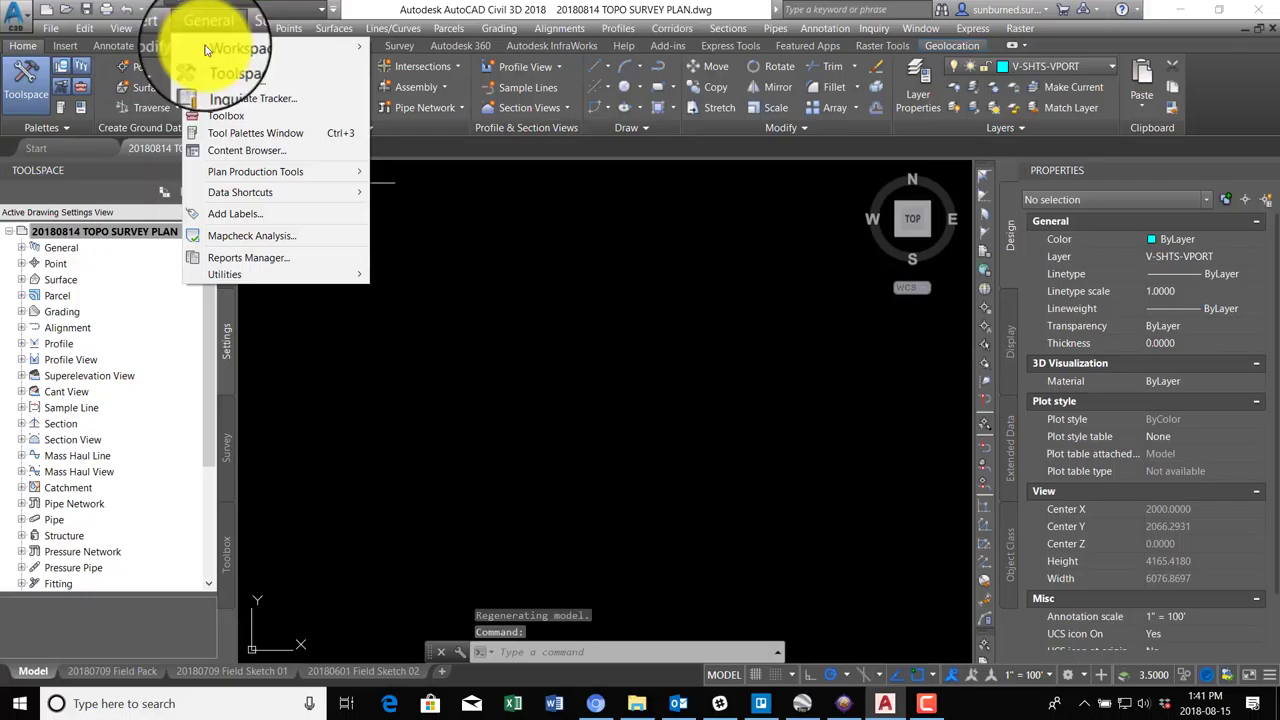
click(212, 75)
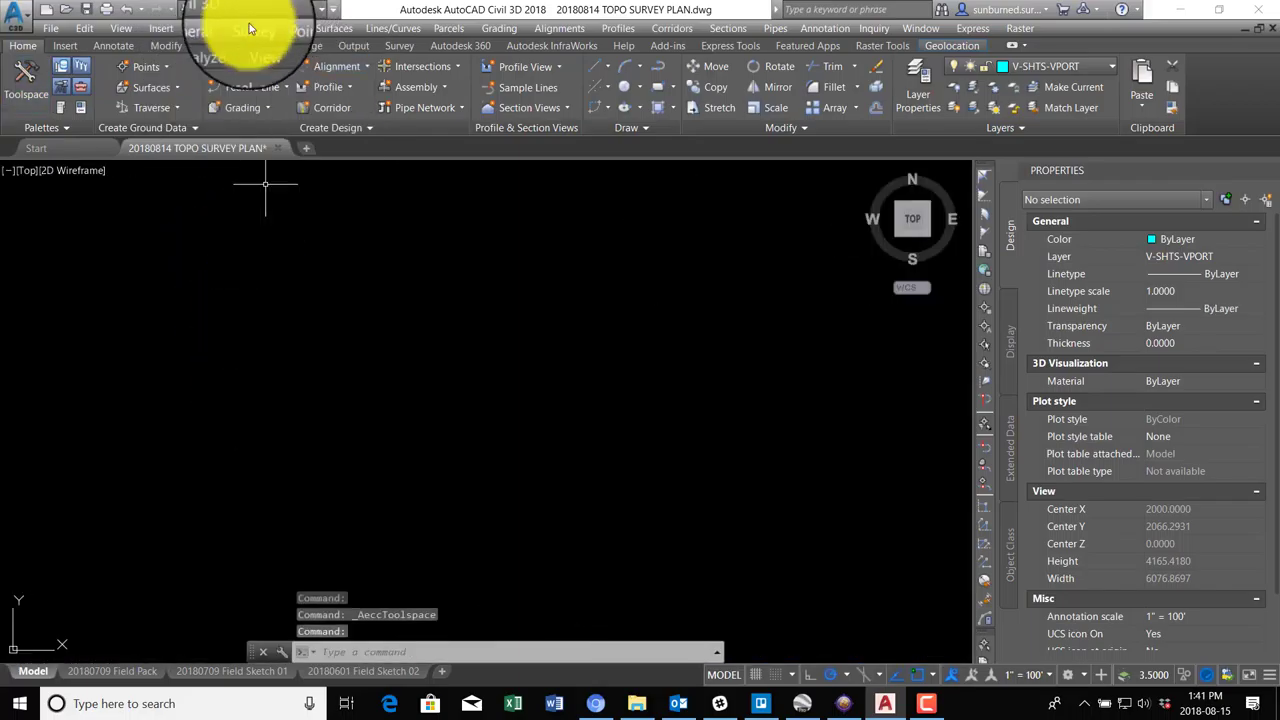
click(200, 28)
click(223, 57)
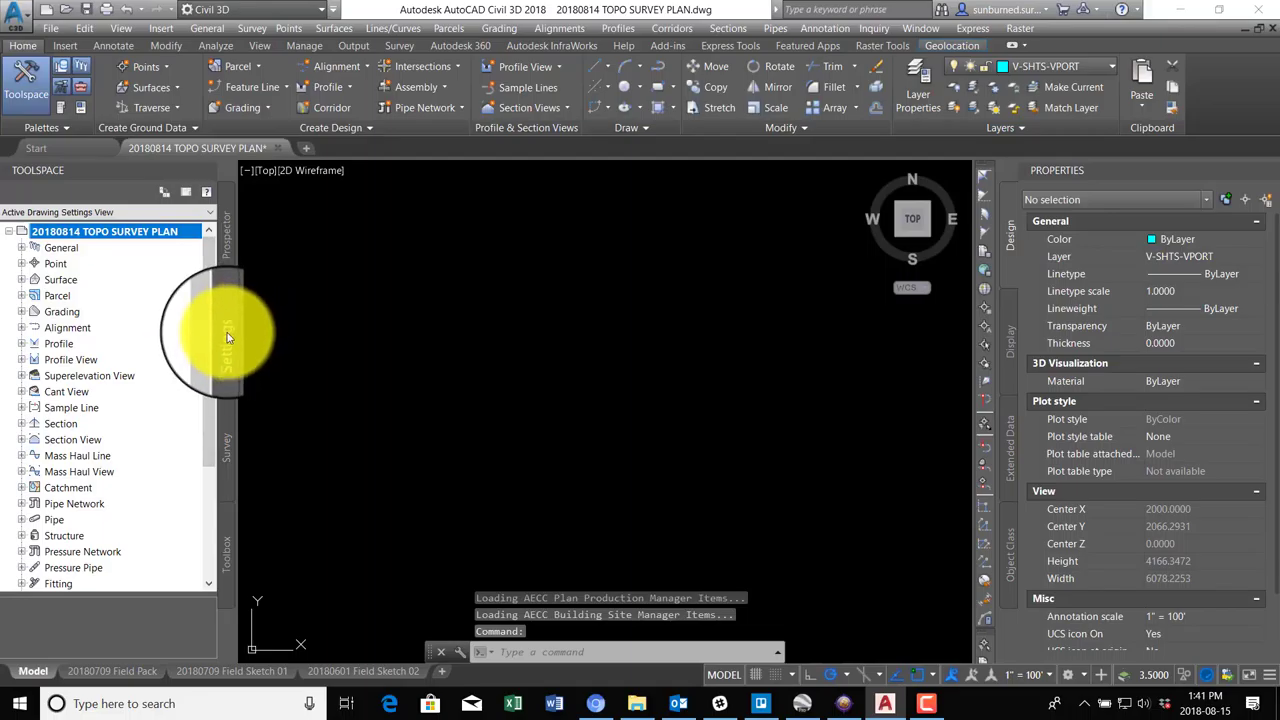
Reopen the 20180814 TOPO SURVEY PLAN drawing settings and accept them unchanged.
click(227, 266)
click(227, 305)
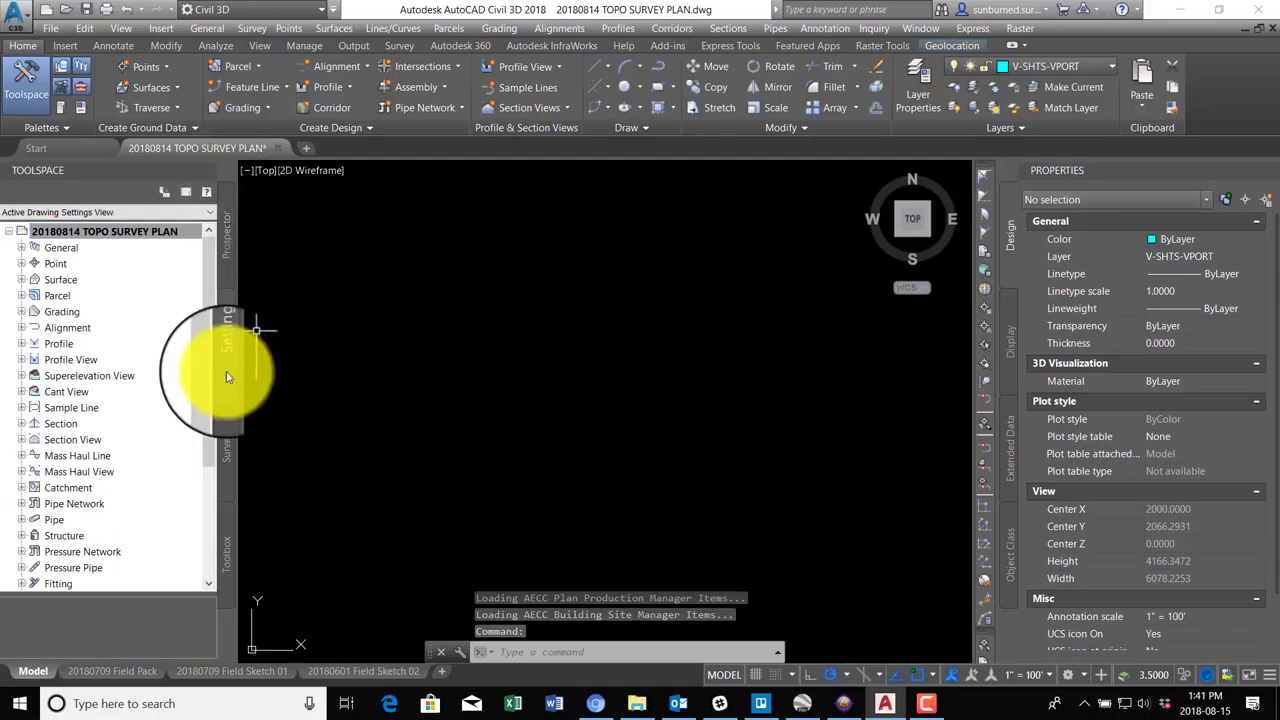
click(138, 233)
right_click(138, 233)
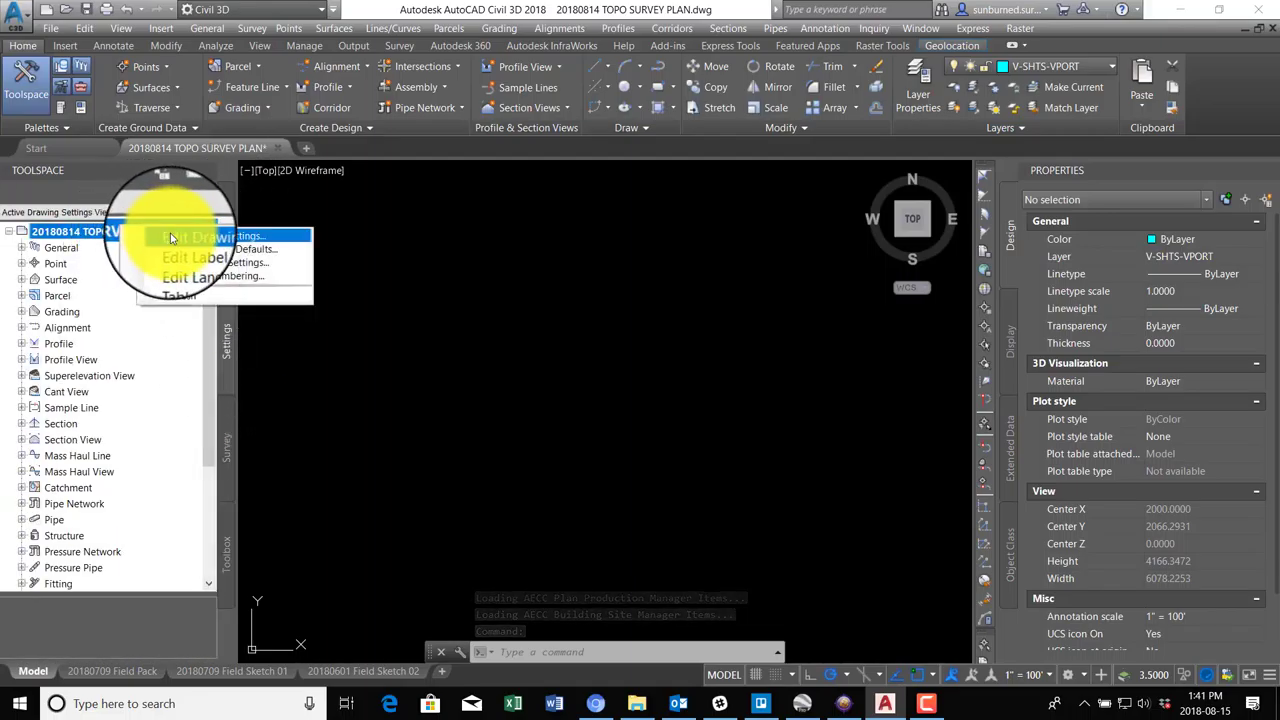
click(245, 236)
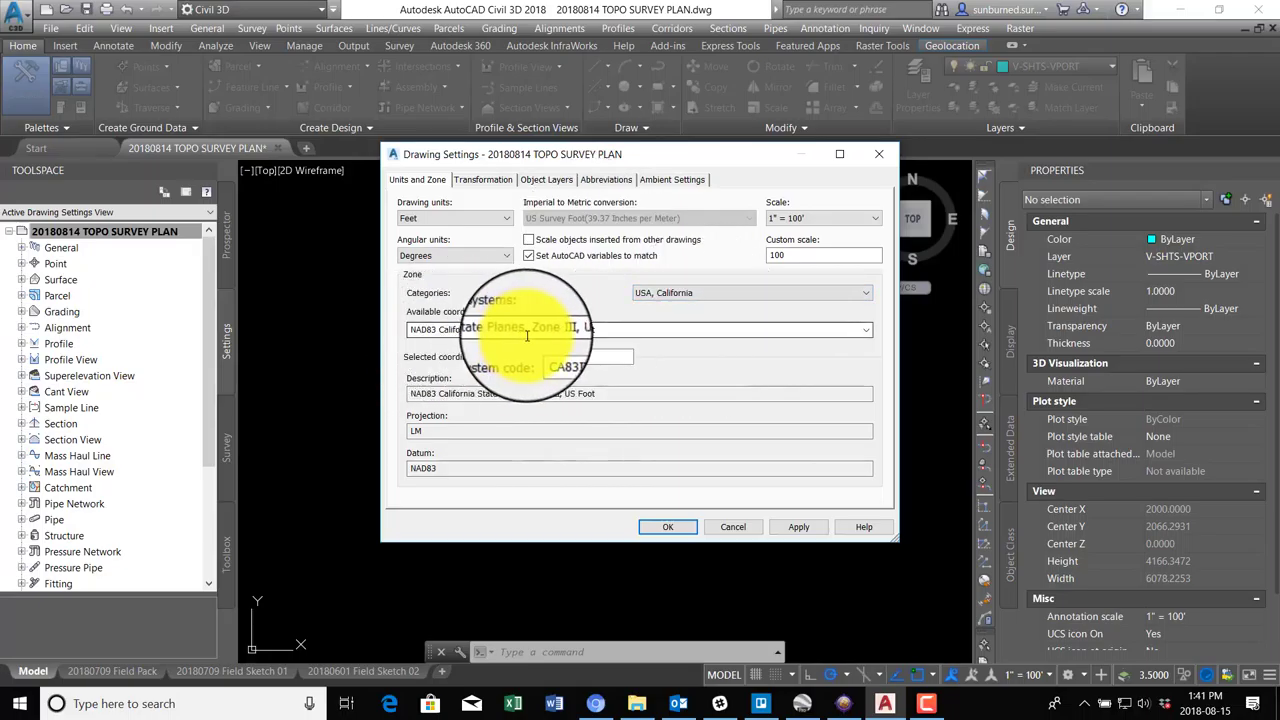
click(673, 521)
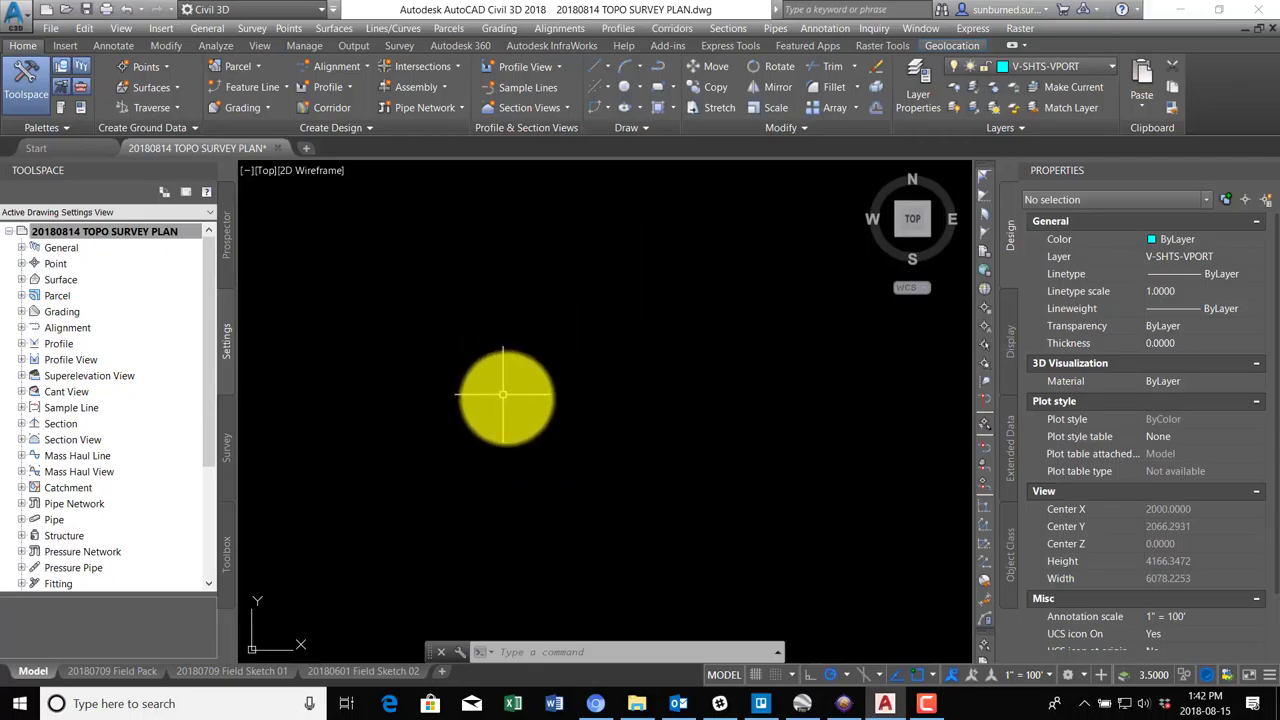
Add a layer named V-CTRL-POINTS with colour blue in the Layer Properties Manager.
click(920, 85)
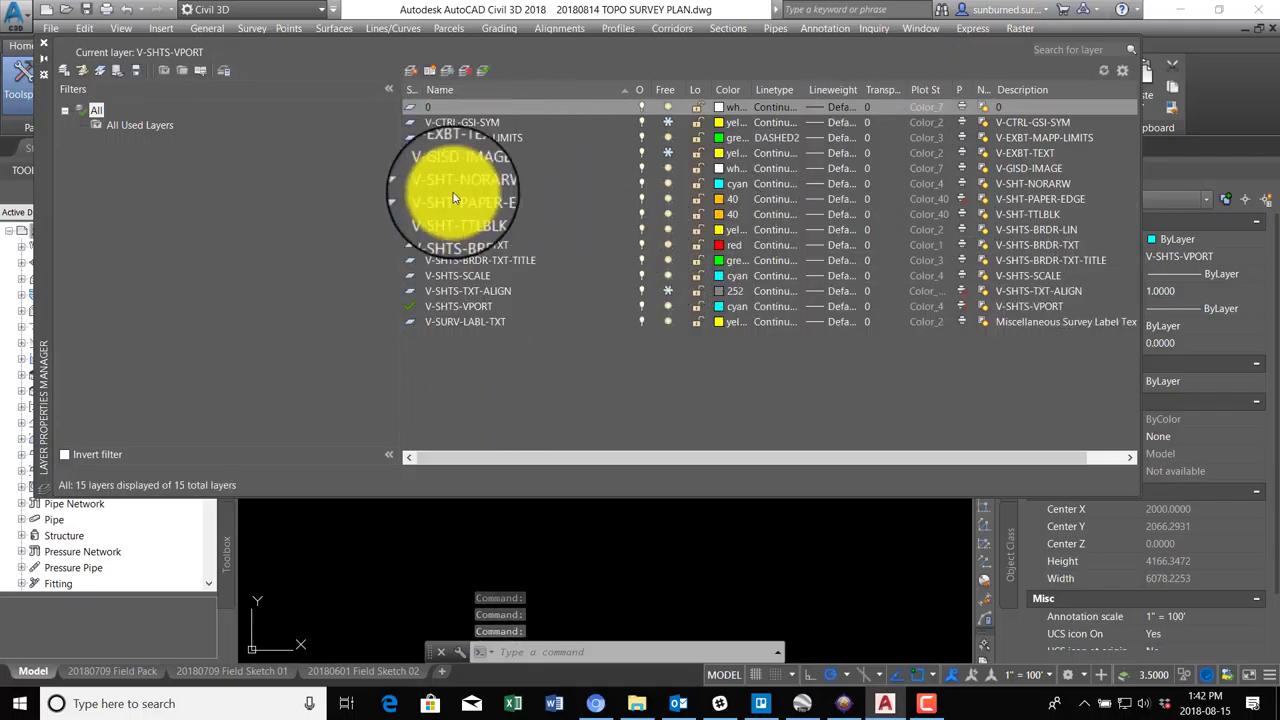
click(432, 72)
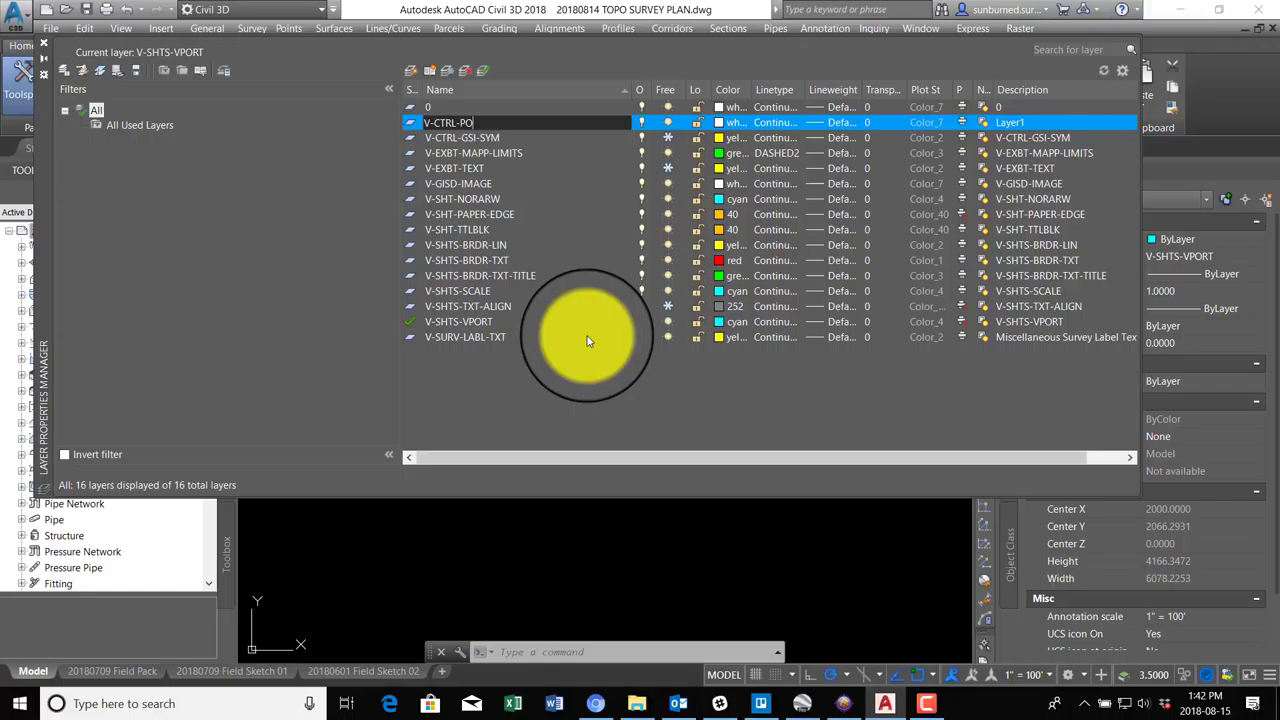
click(727, 127)
click(725, 123)
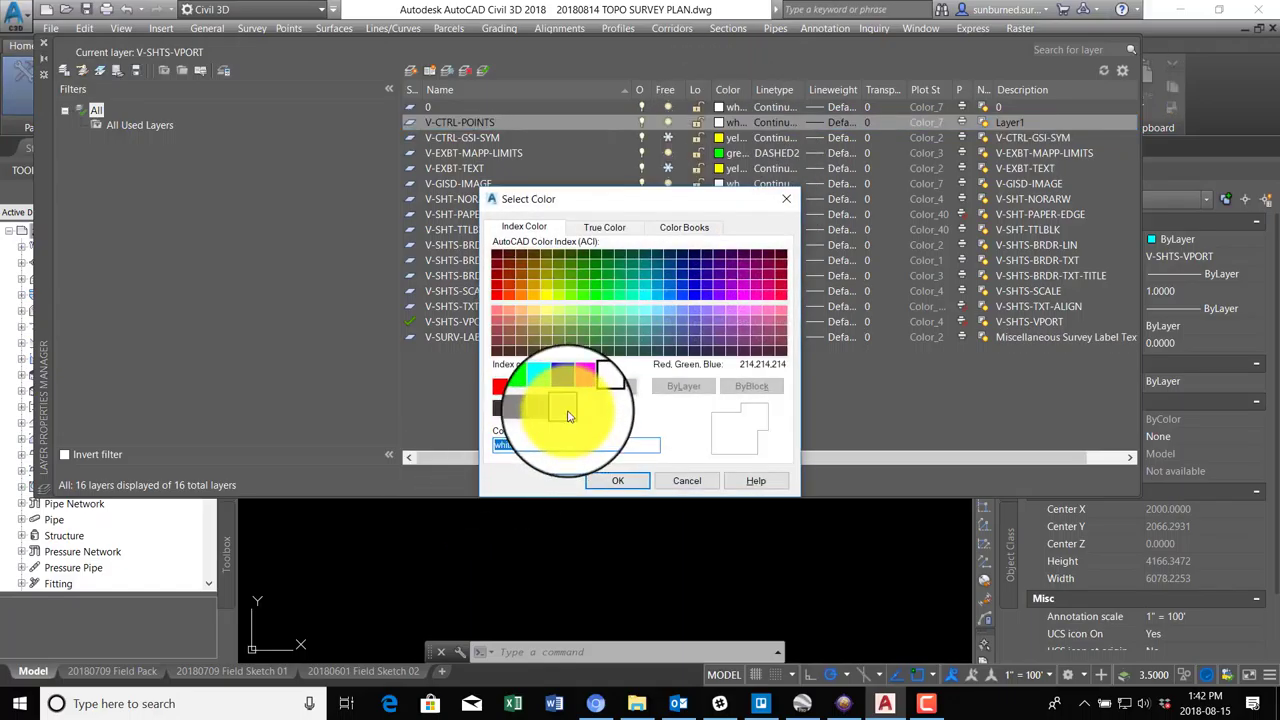
click(565, 389)
click(617, 480)
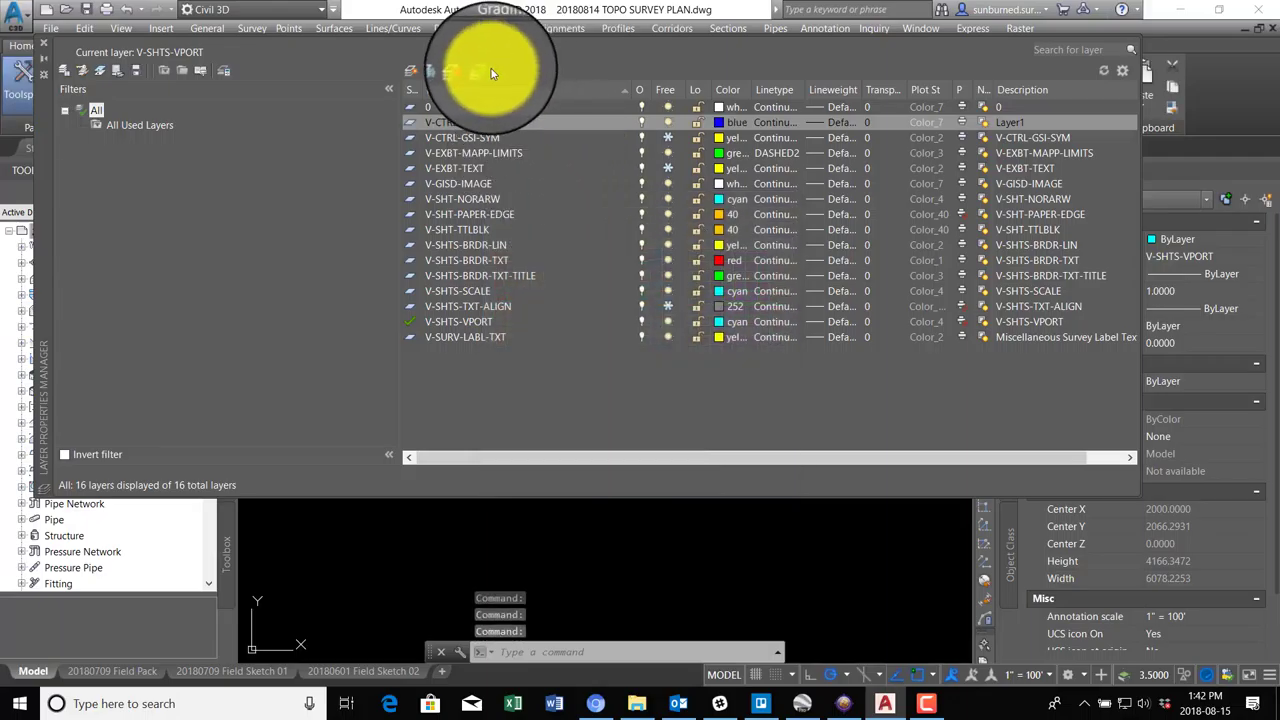
Close the layer manager, start Import Points and browse to the L: network drive.
click(43, 44)
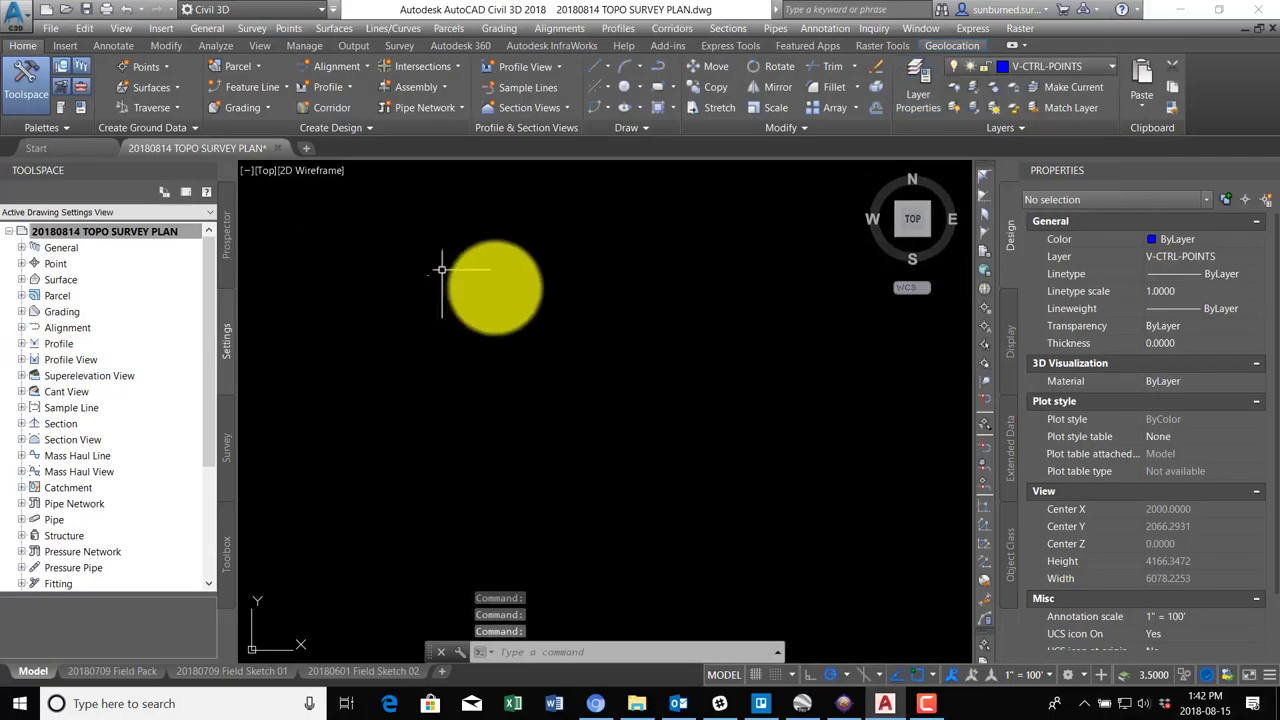
click(288, 28)
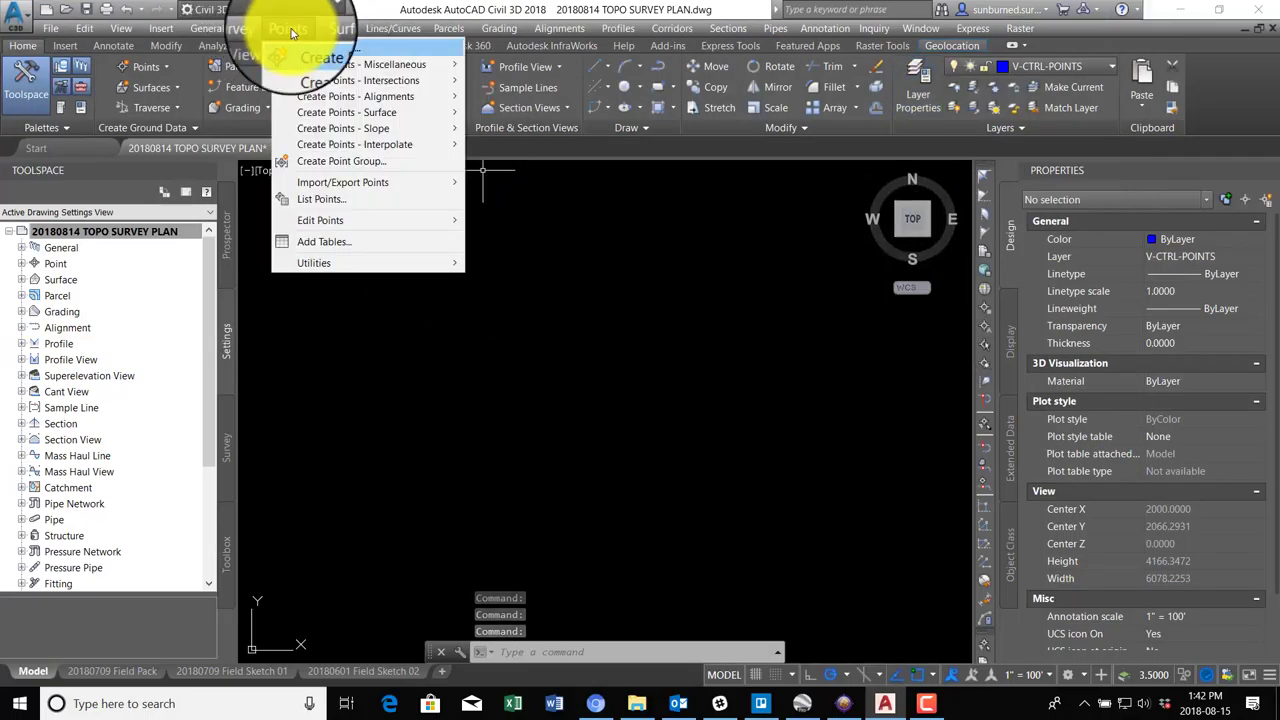
mouse_move(352, 182)
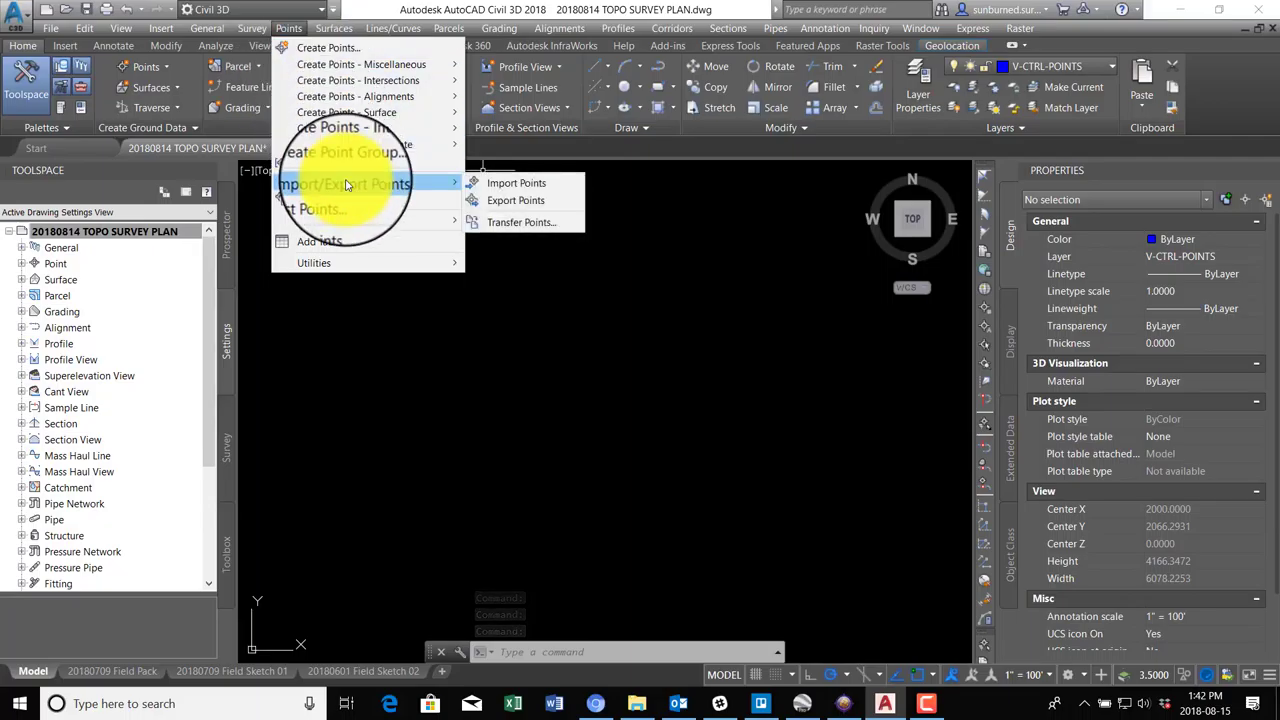
click(510, 184)
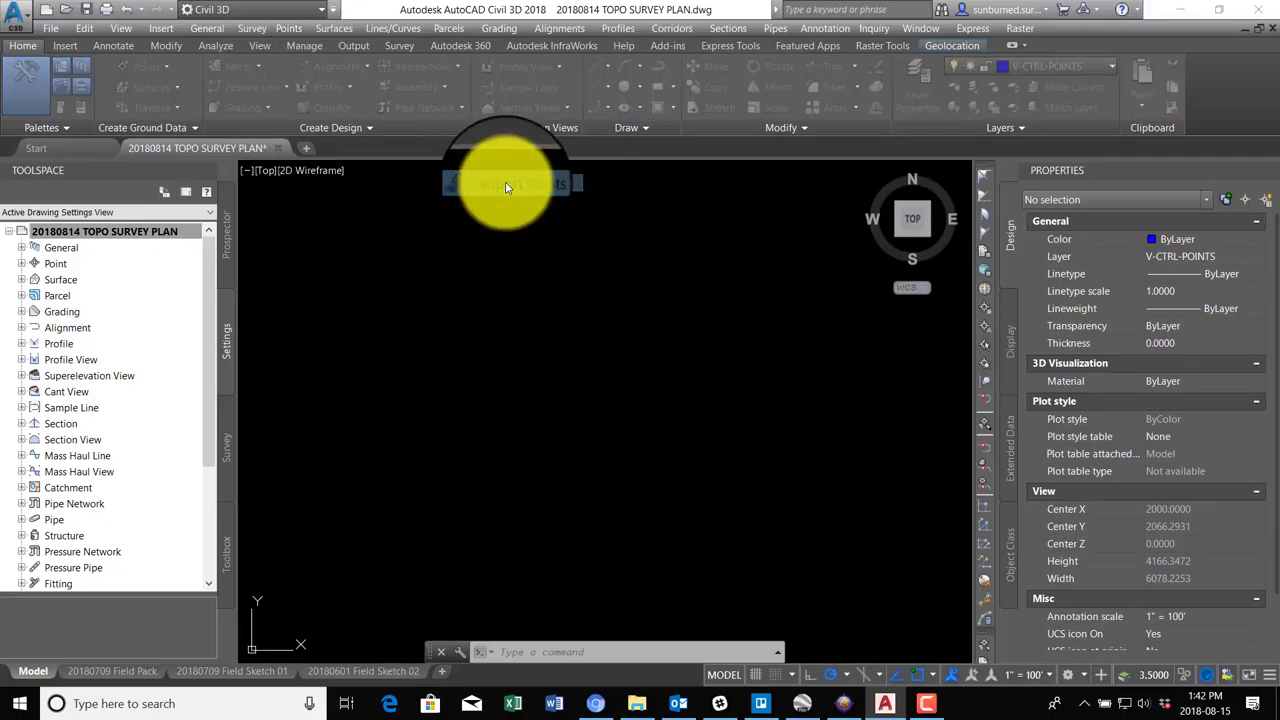
click(774, 156)
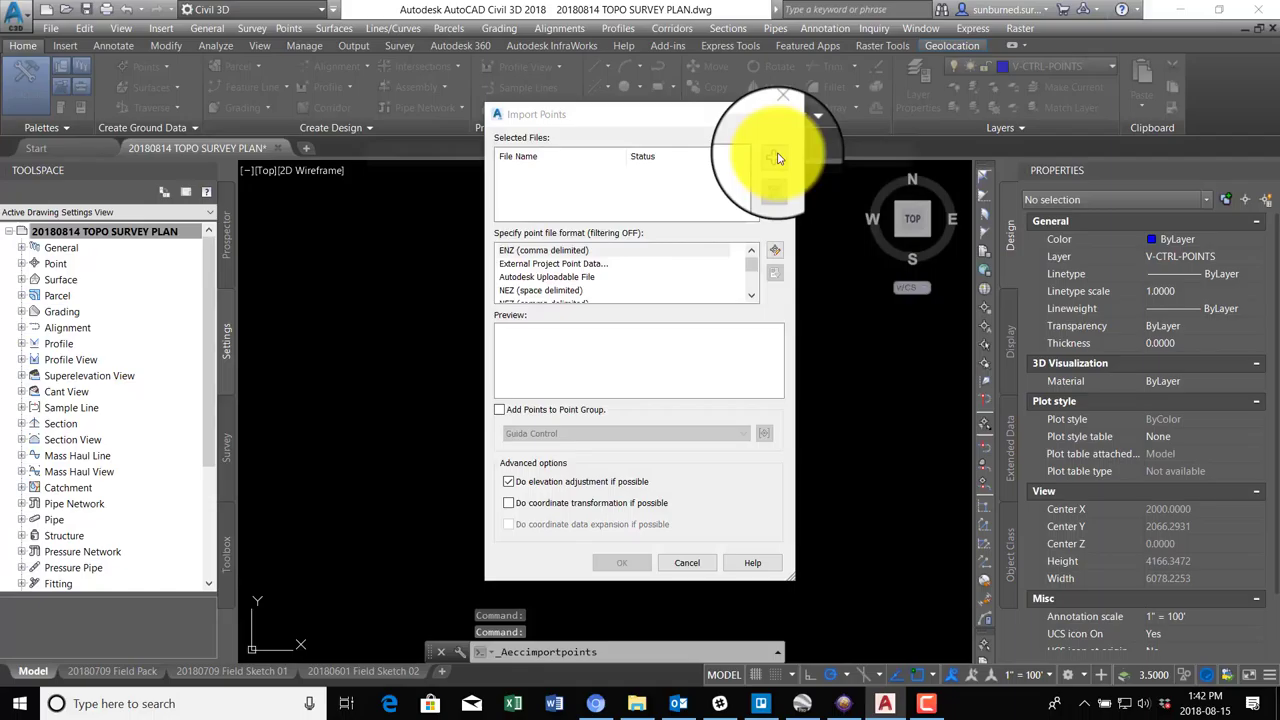
click(610, 177)
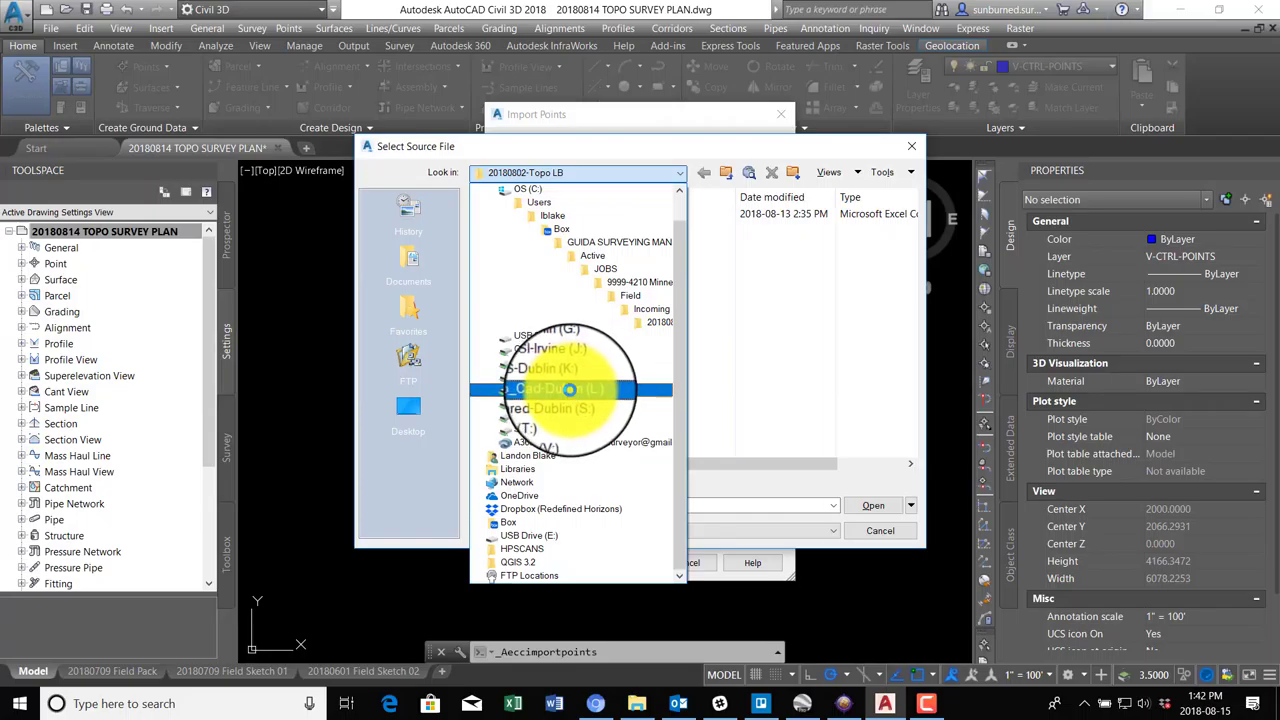
click(568, 389)
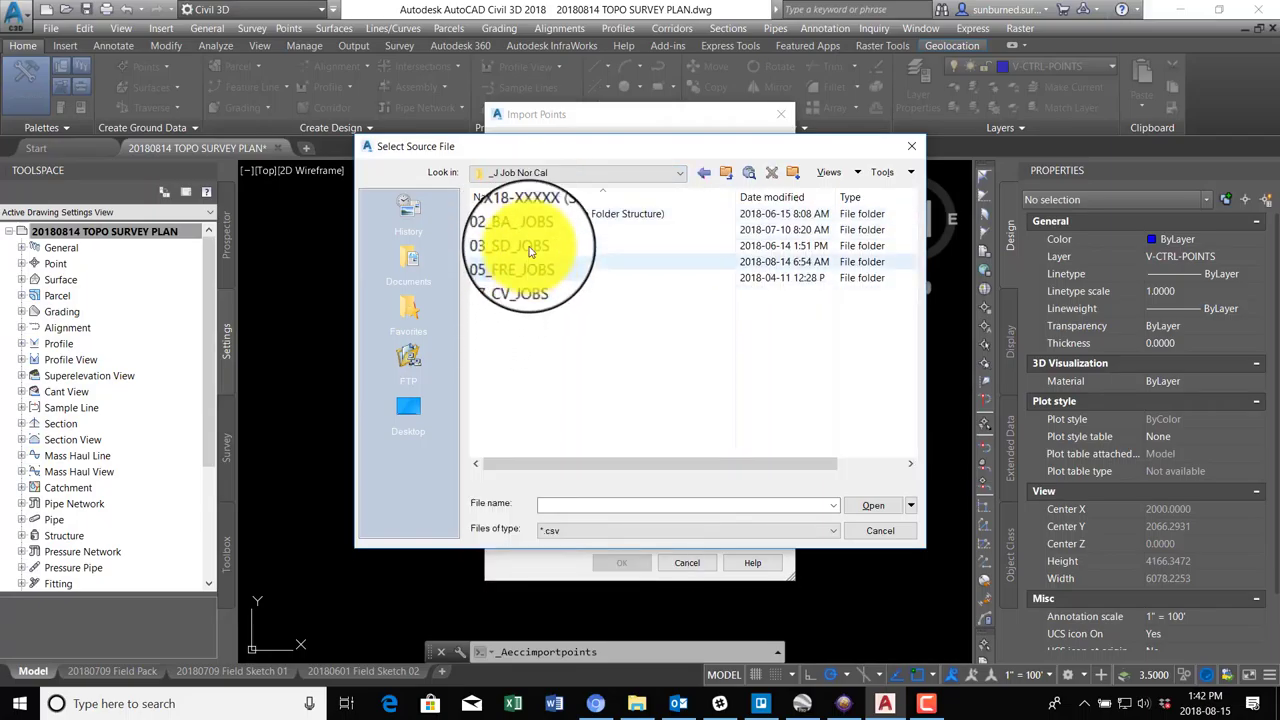
Load 20180119-PRIMARY CONTROL.csv from 02_BA_JOBS > 2017 > GARDENS AT HEATHER FARMS > Survey > Points.
double_click(530, 237)
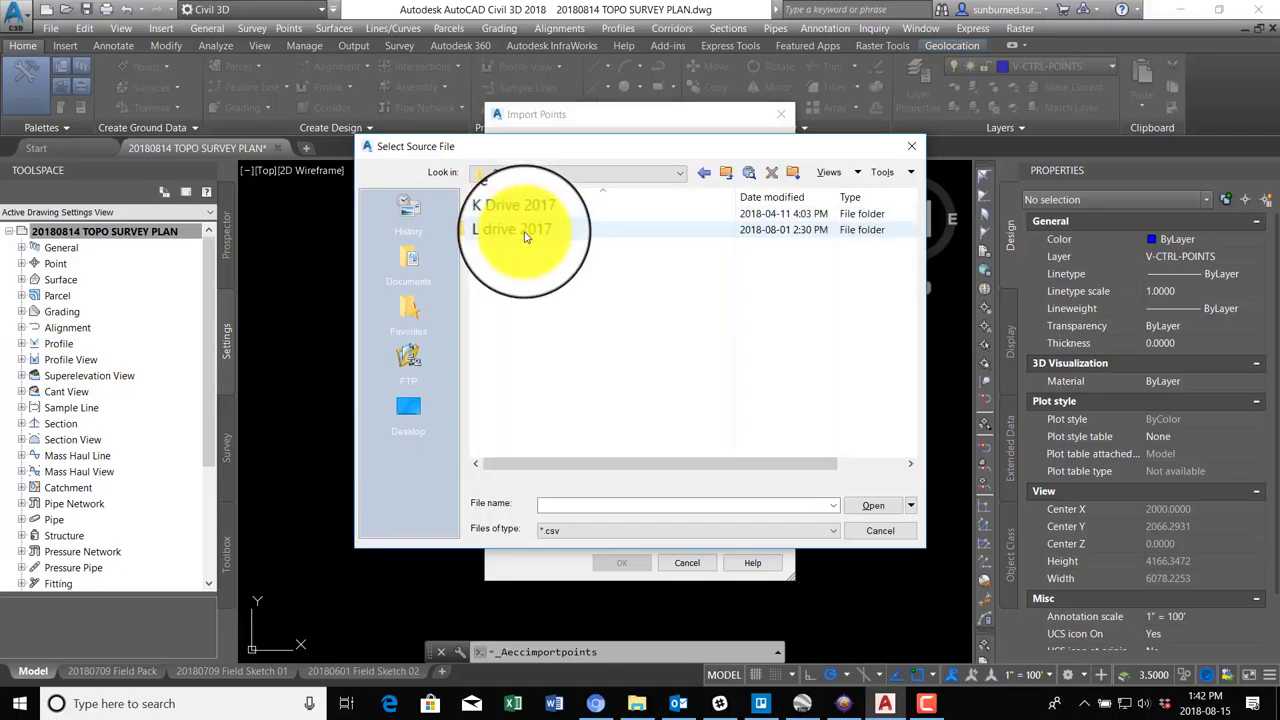
double_click(522, 231)
scroll(529, 380, down, 5)
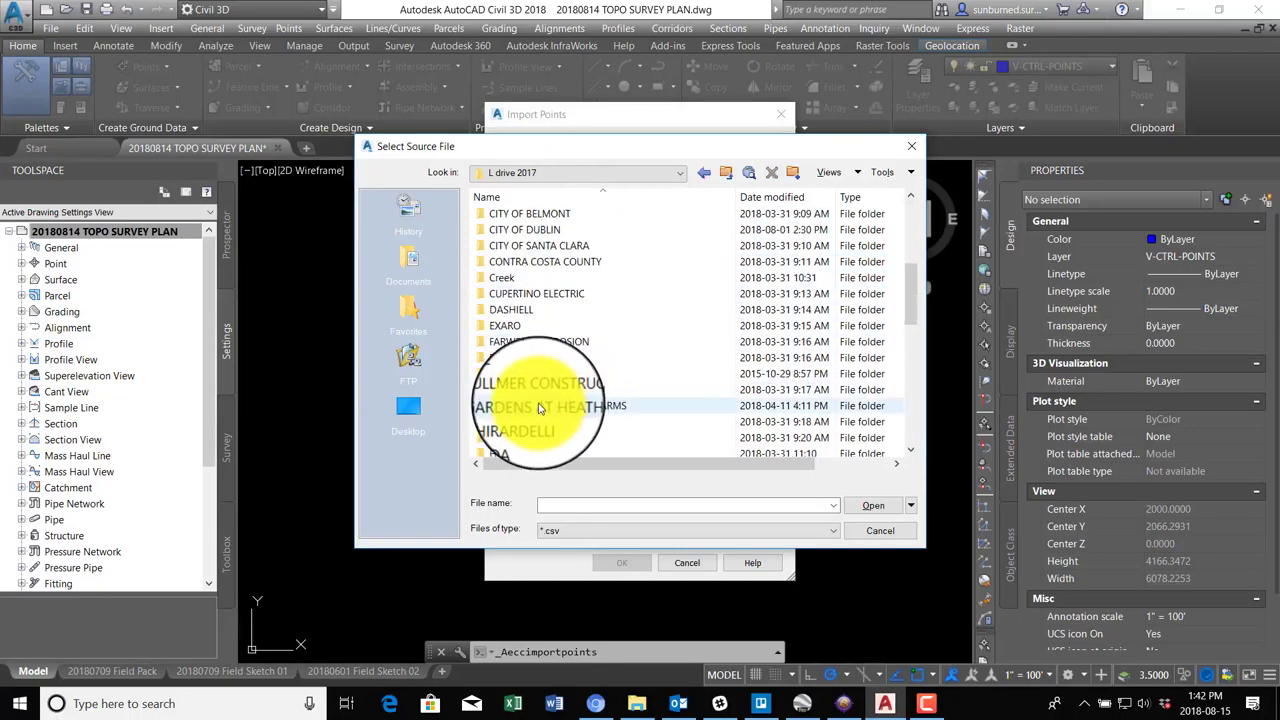
double_click(532, 408)
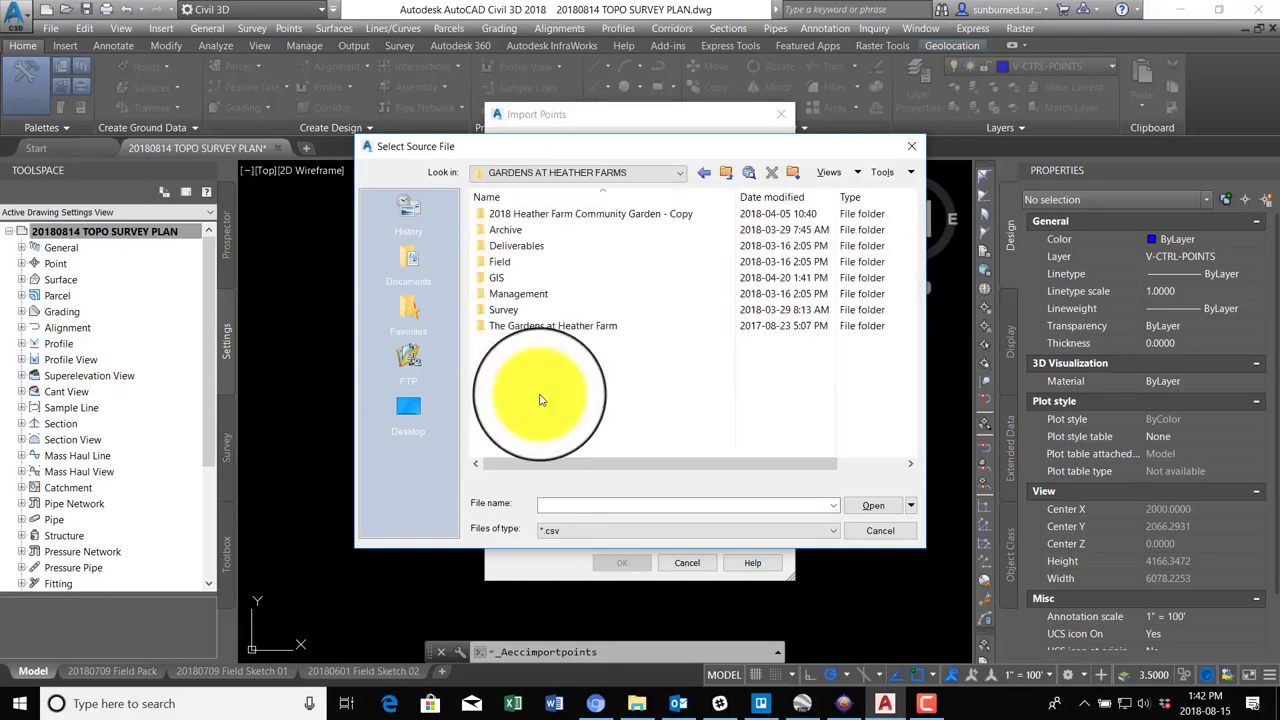
double_click(513, 318)
double_click(517, 252)
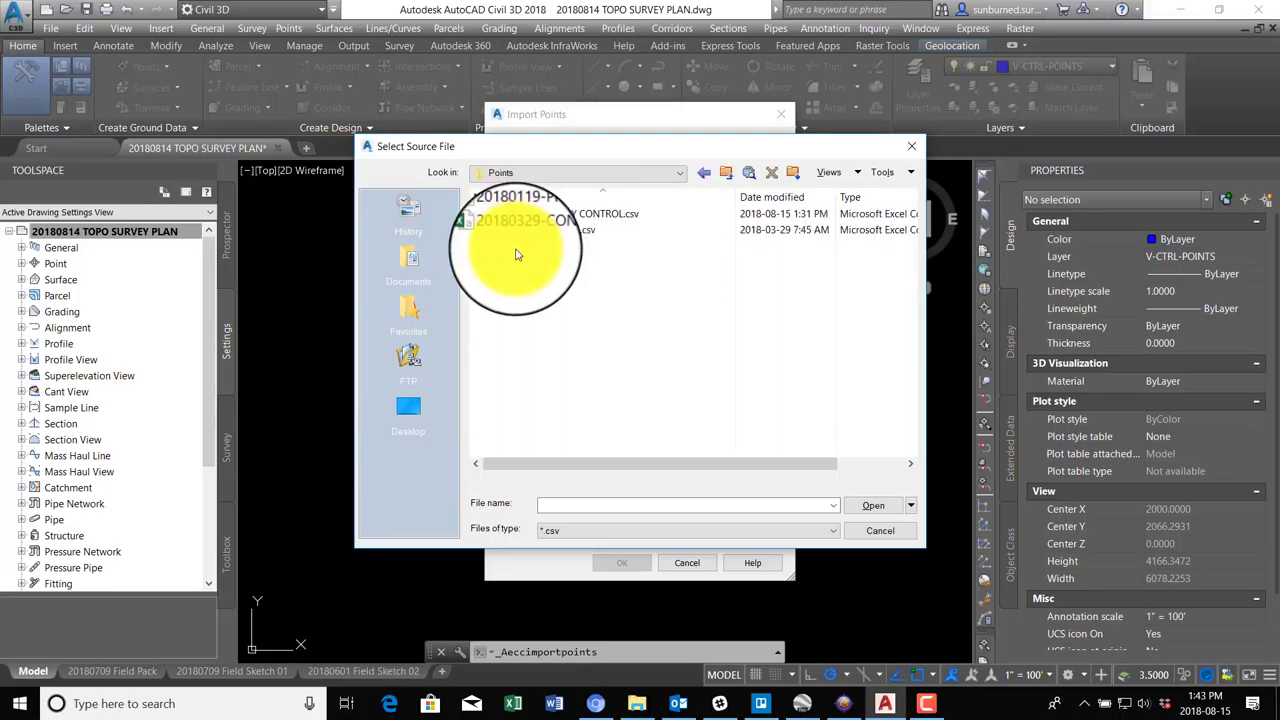
click(540, 213)
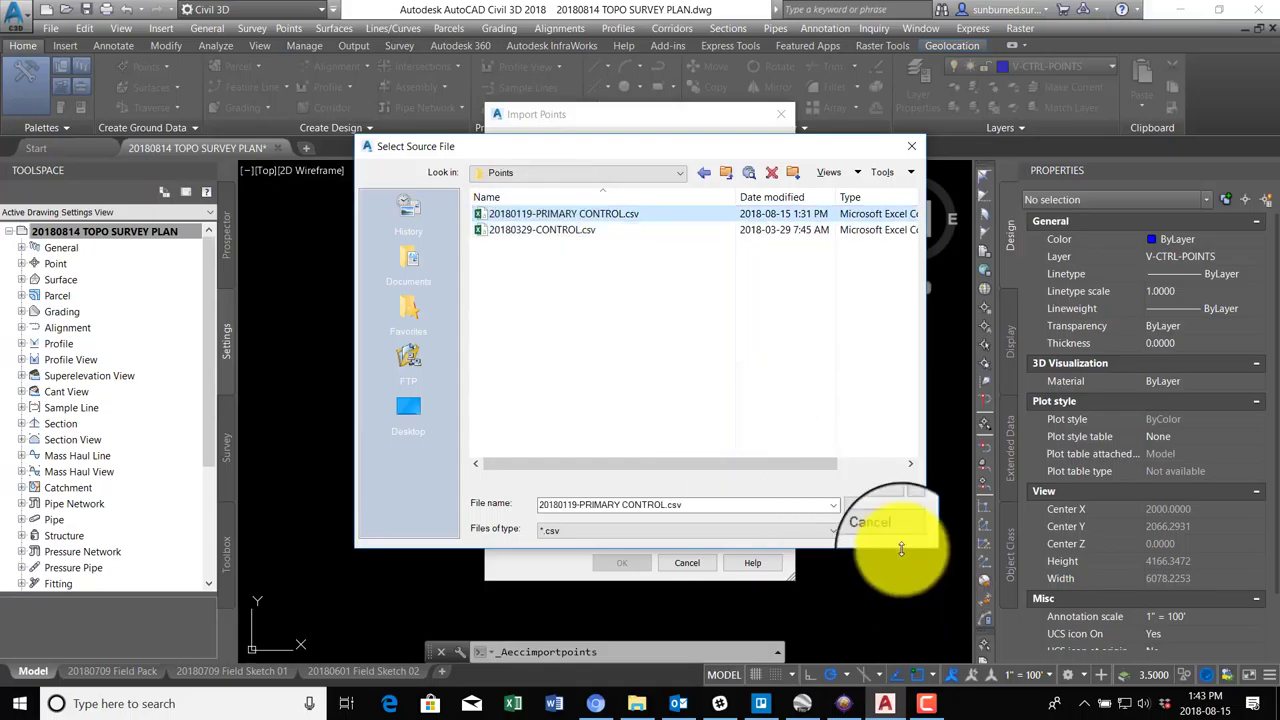
click(870, 508)
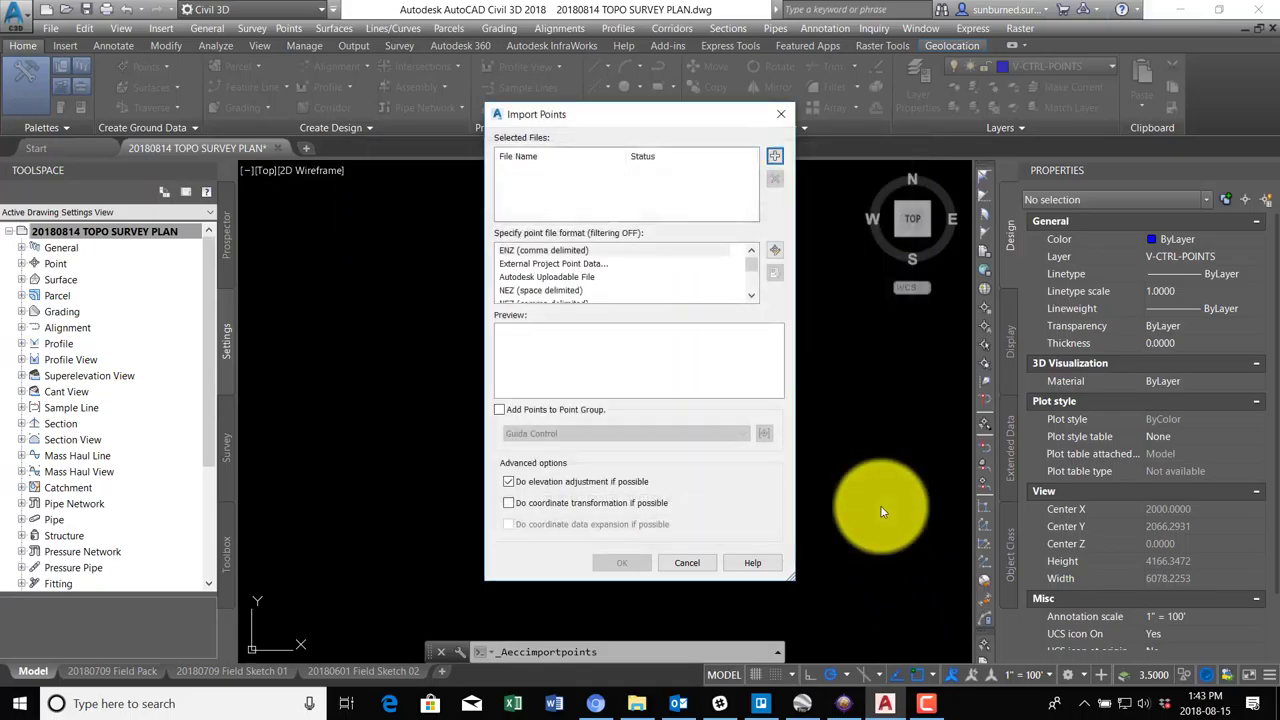
Import the file using the PNEZD (comma delimited) format.
click(751, 277)
click(546, 290)
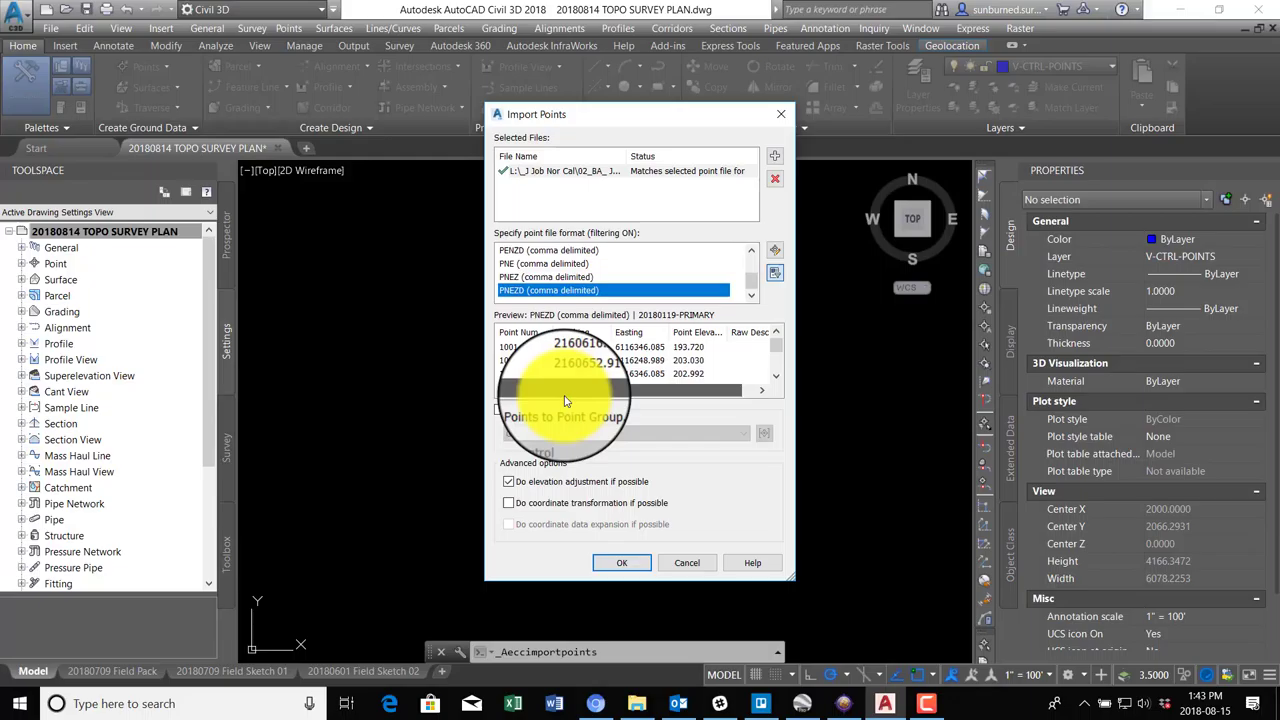
drag(564, 401, 723, 391)
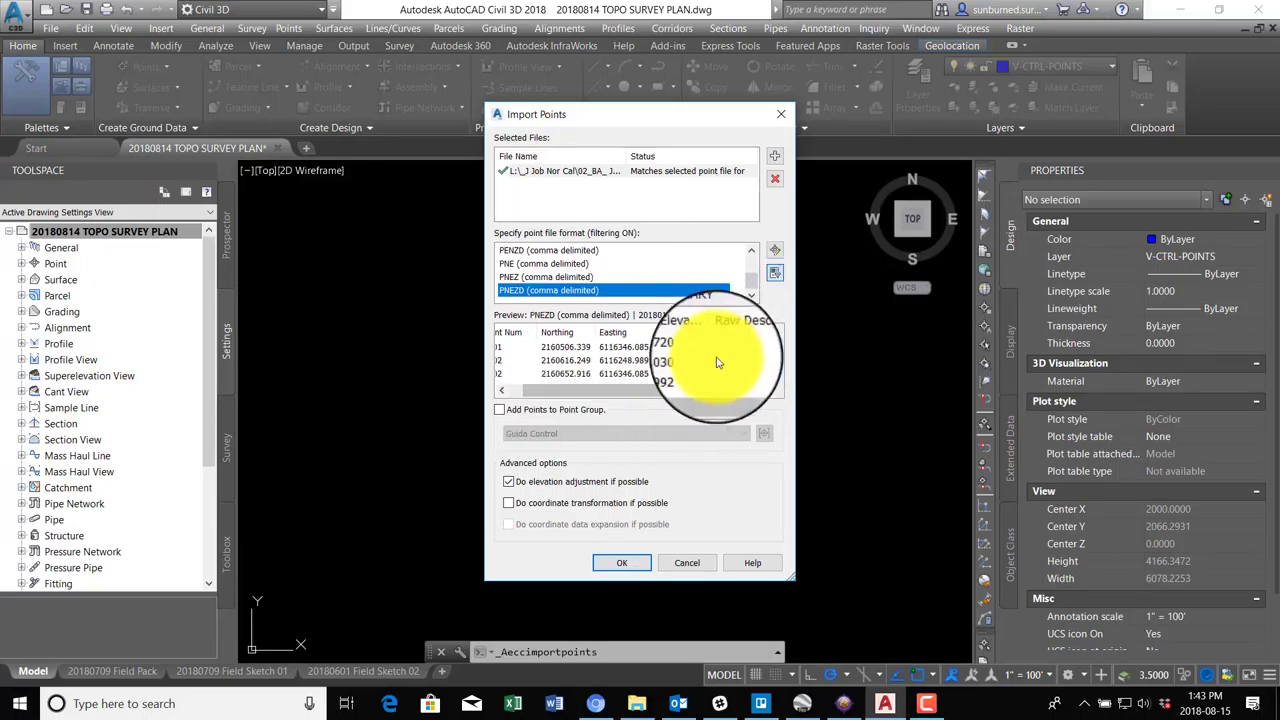
click(633, 567)
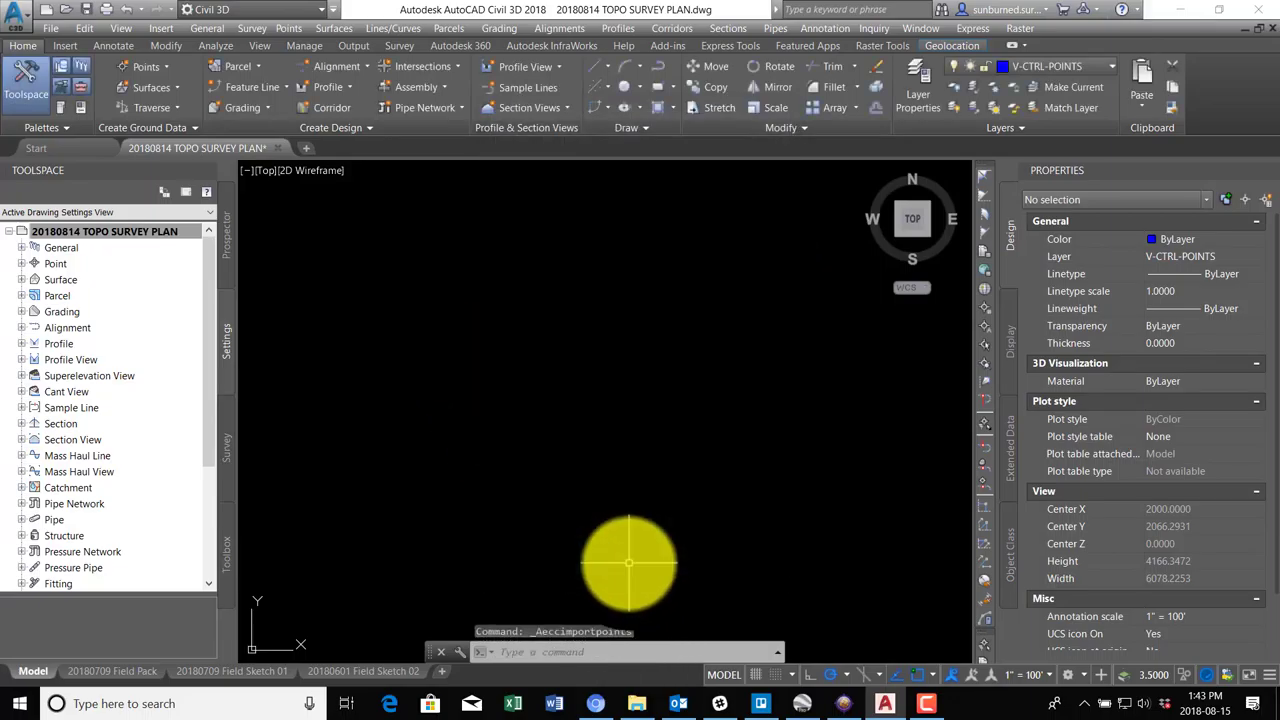
Zoom in on the imported point labels, erase Cogo point 1002, and zoom back out.
middle_click(677, 427)
middle_click(677, 427)
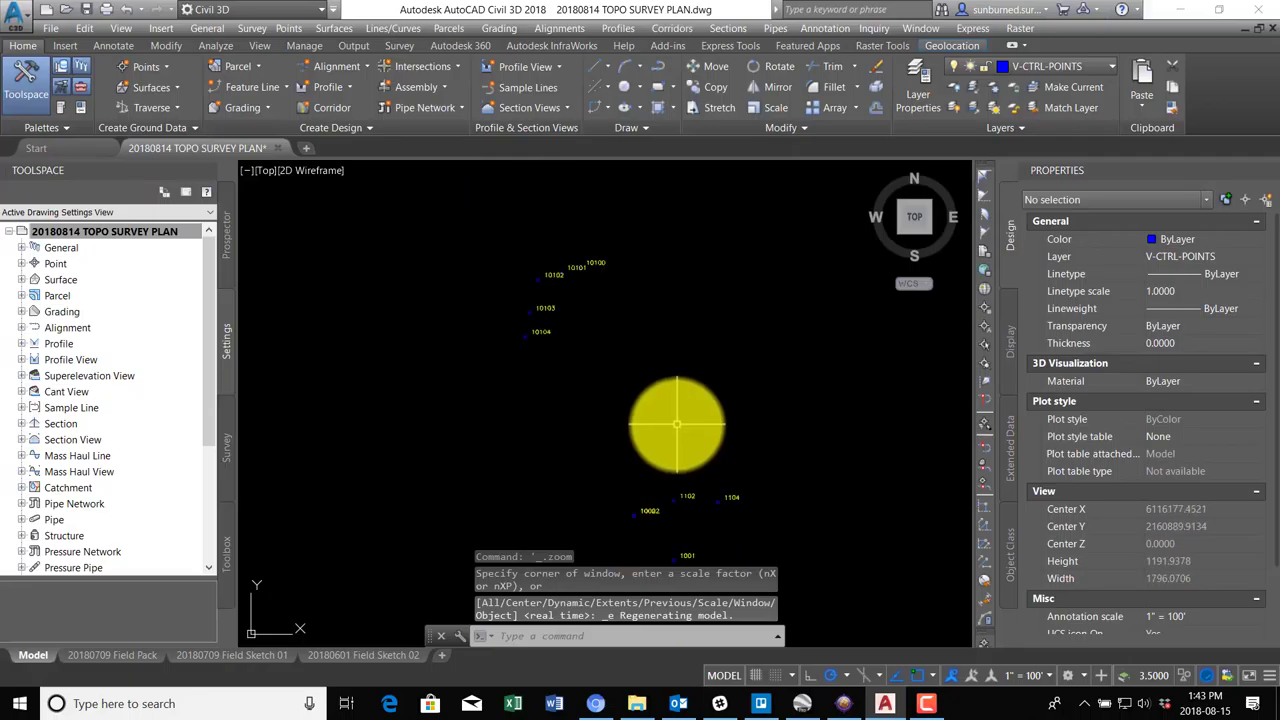
middle_drag(709, 463, 712, 396)
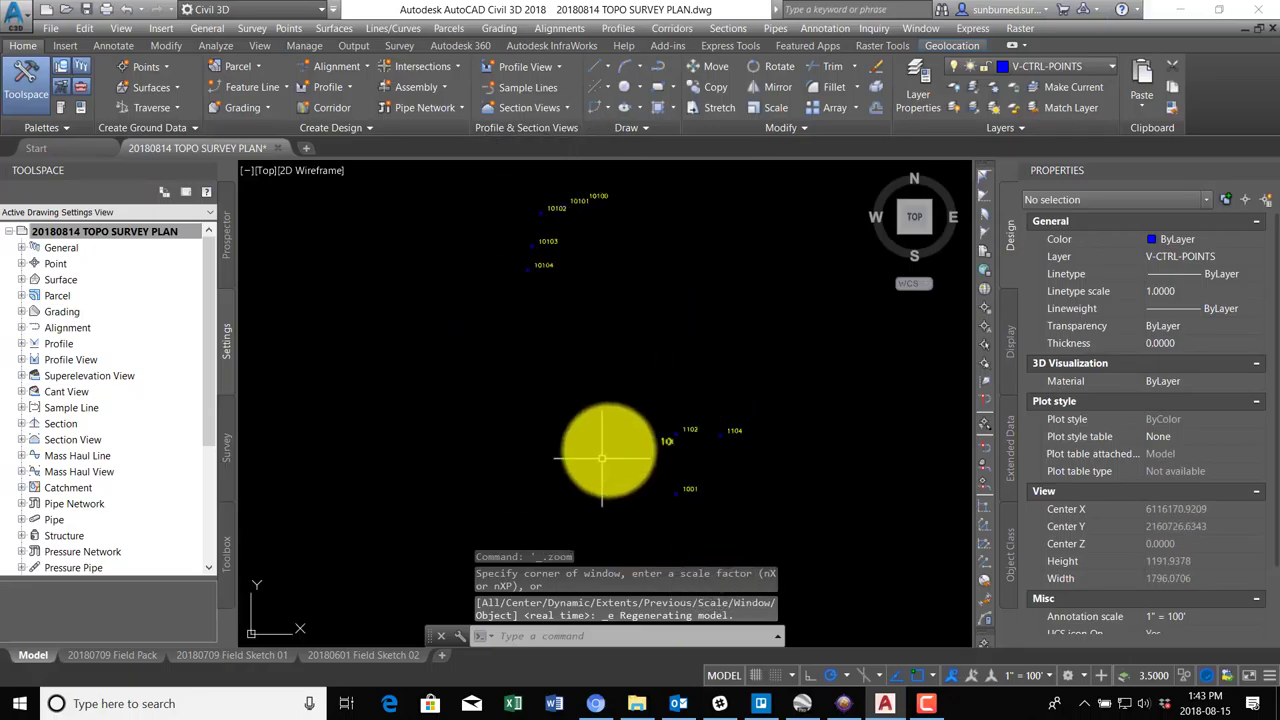
scroll(610, 460, up, 8)
scroll(700, 425, up, 2)
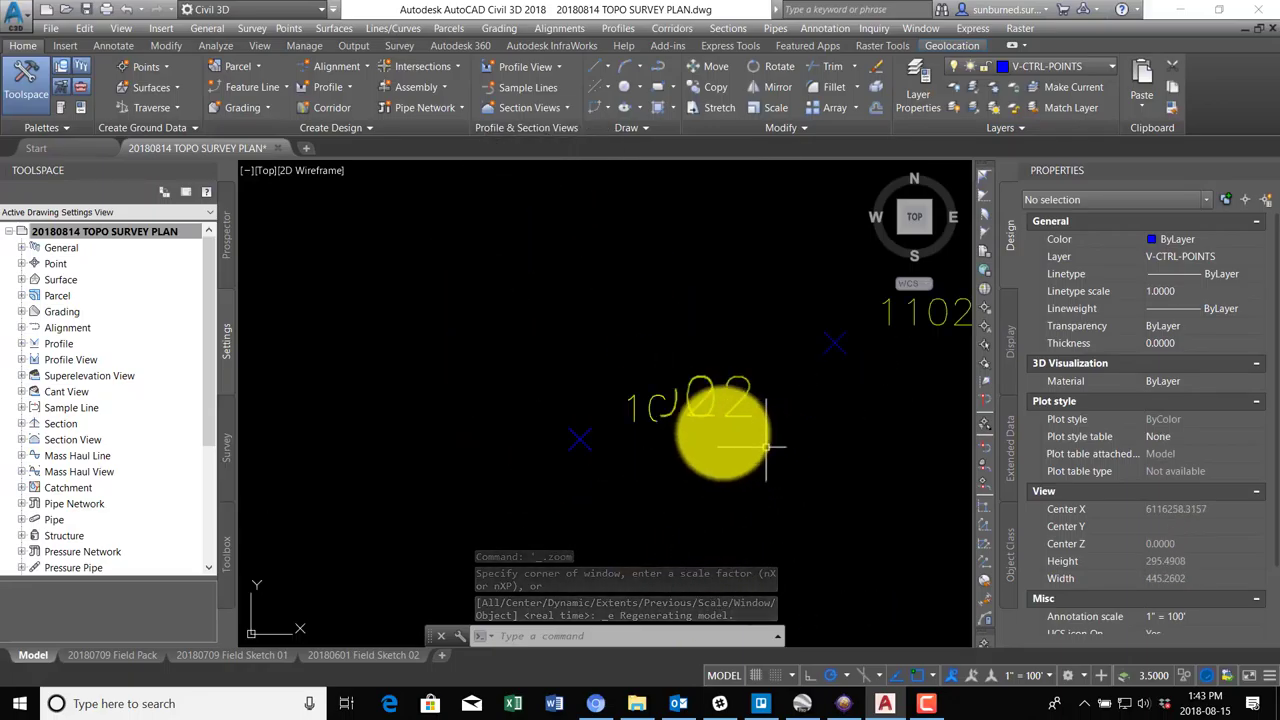
click(705, 413)
key(Delete)
scroll(760, 390, down, 5)
scroll(763, 400, down, 4)
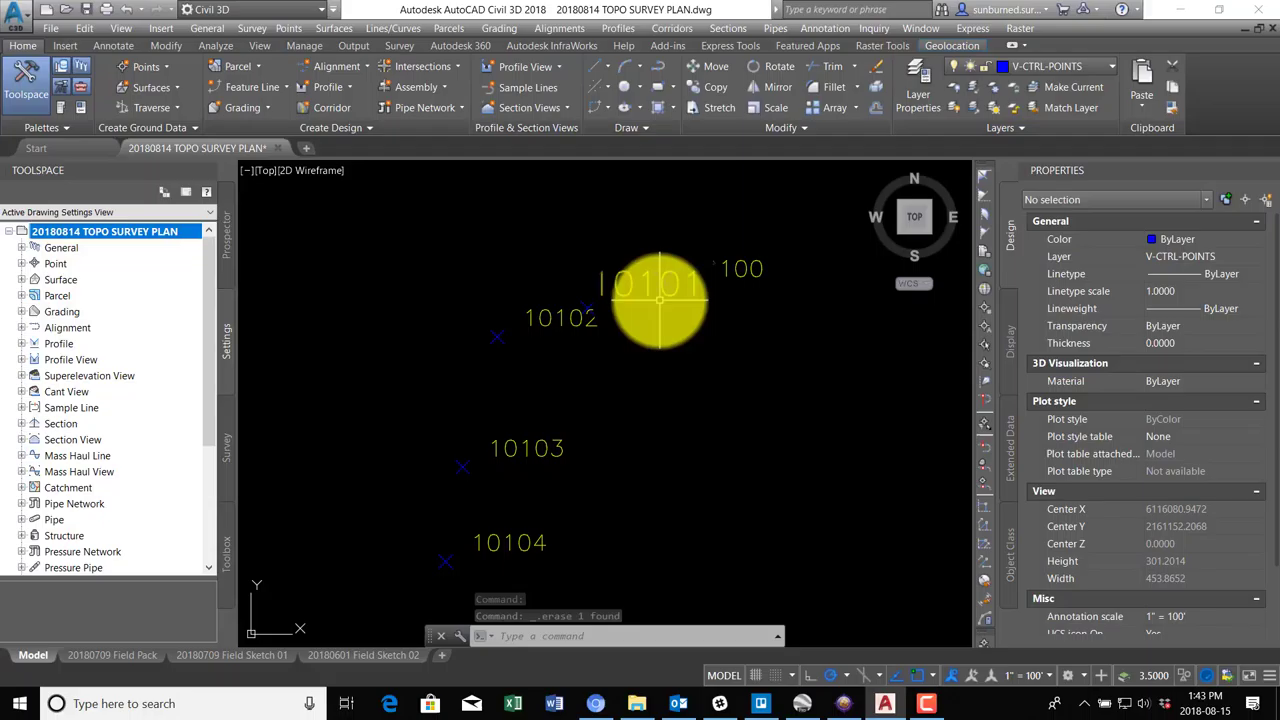
scroll(660, 410, down, 6)
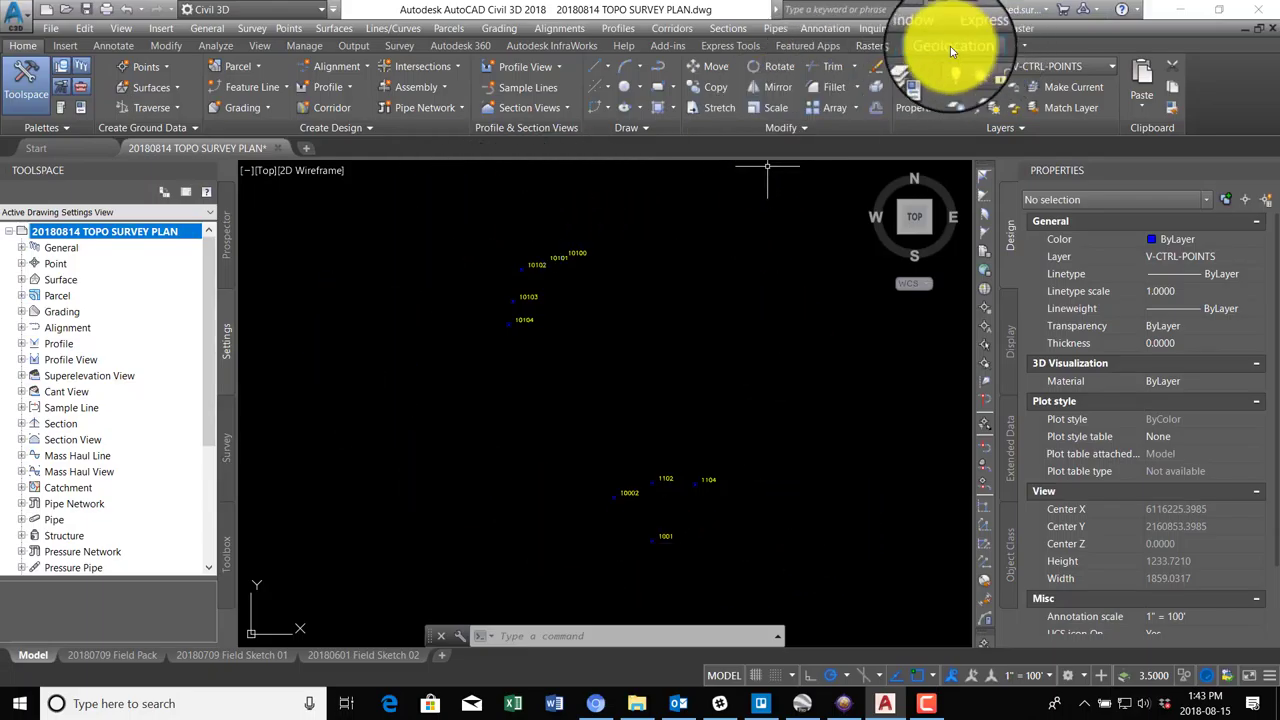
click(951, 46)
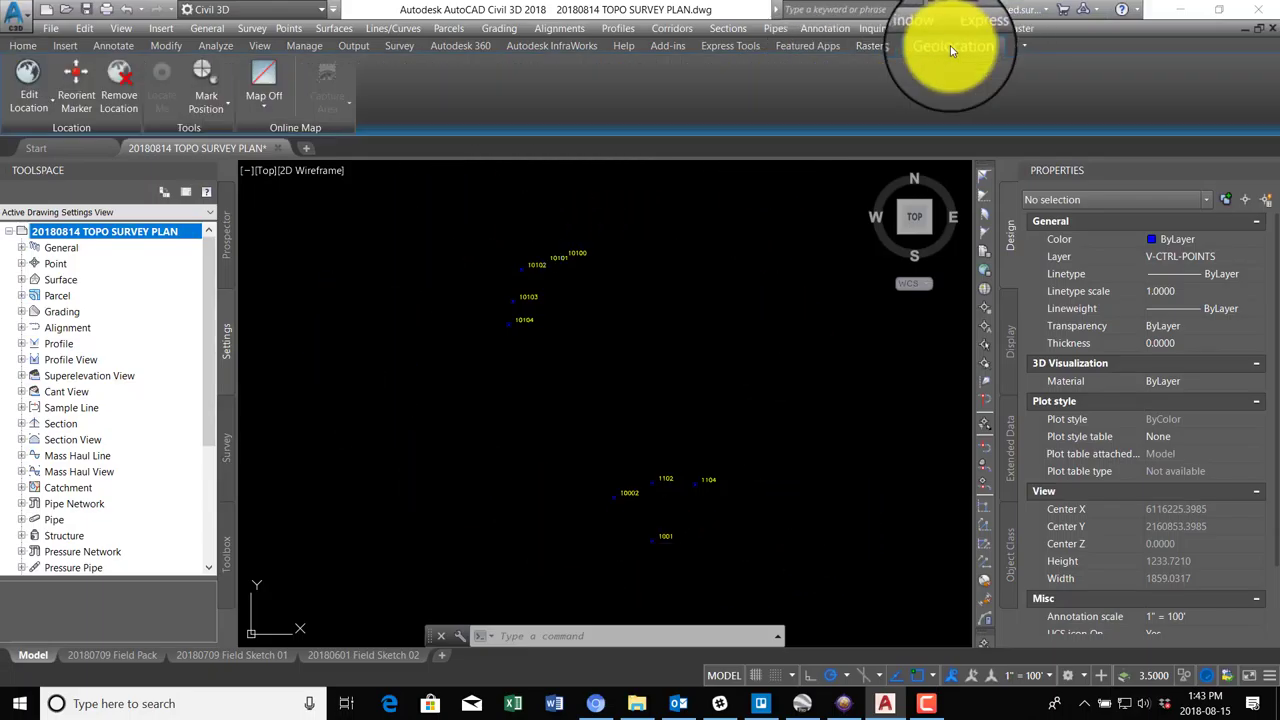
Switch the geolocation map to Map Aerial, pan around the pond, then show the 20180709 Field Pack layout.
click(269, 101)
click(282, 200)
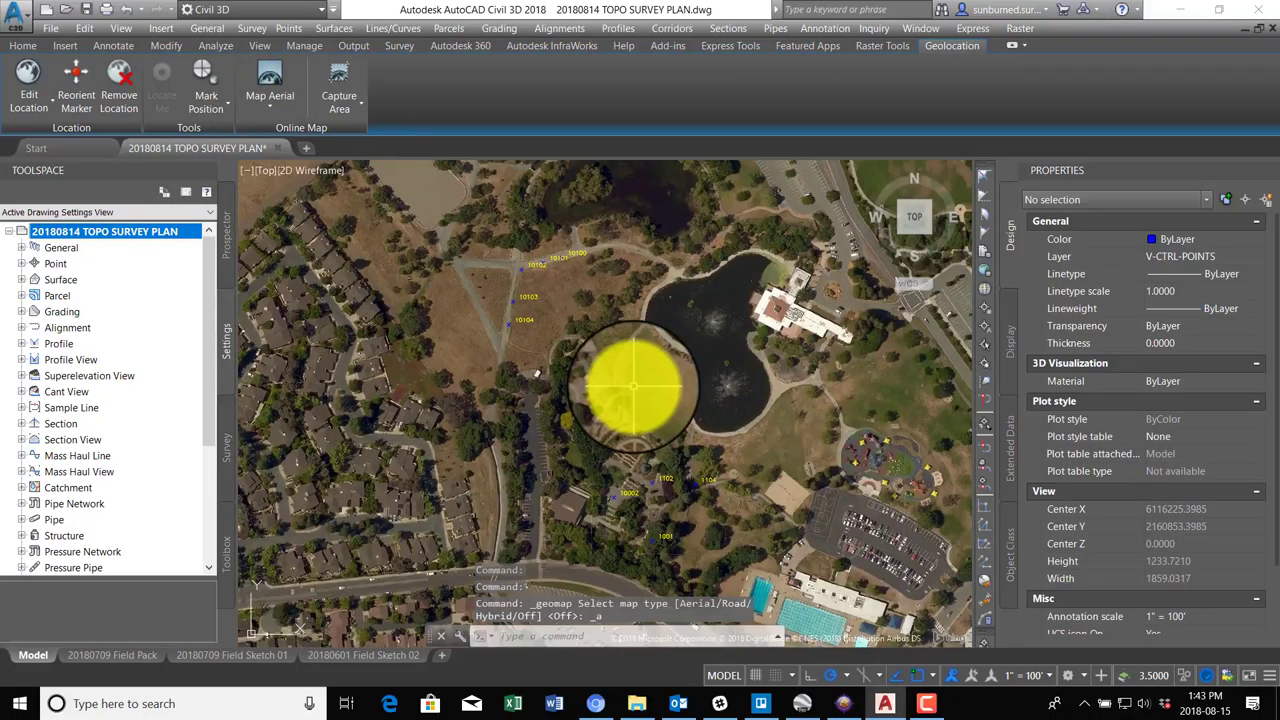
middle_drag(514, 543, 518, 507)
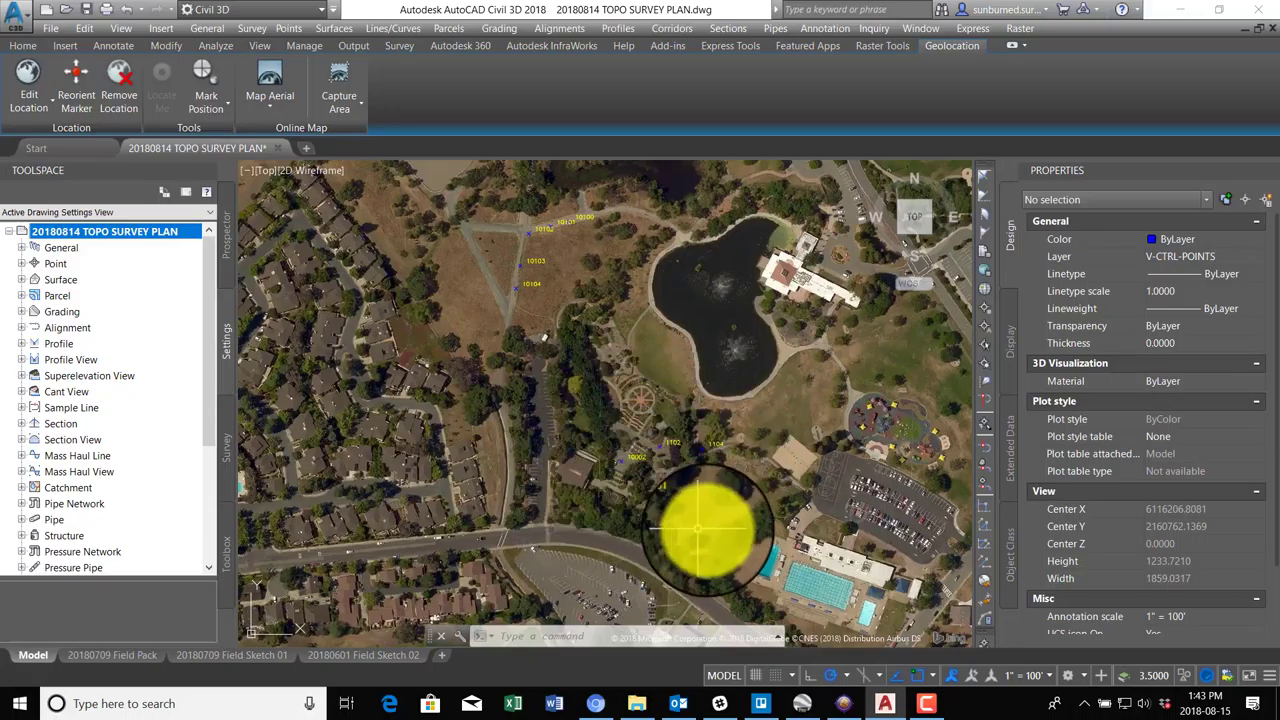
middle_drag(700, 523, 572, 518)
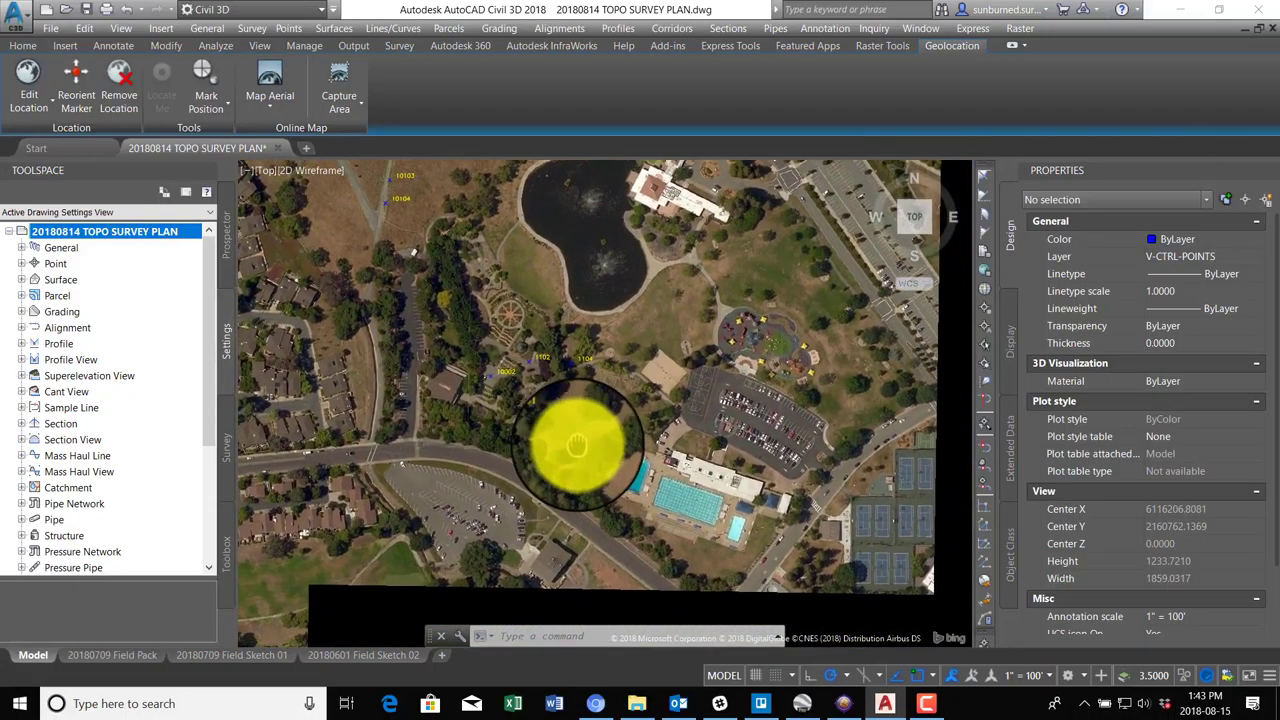
middle_drag(522, 302, 586, 300)
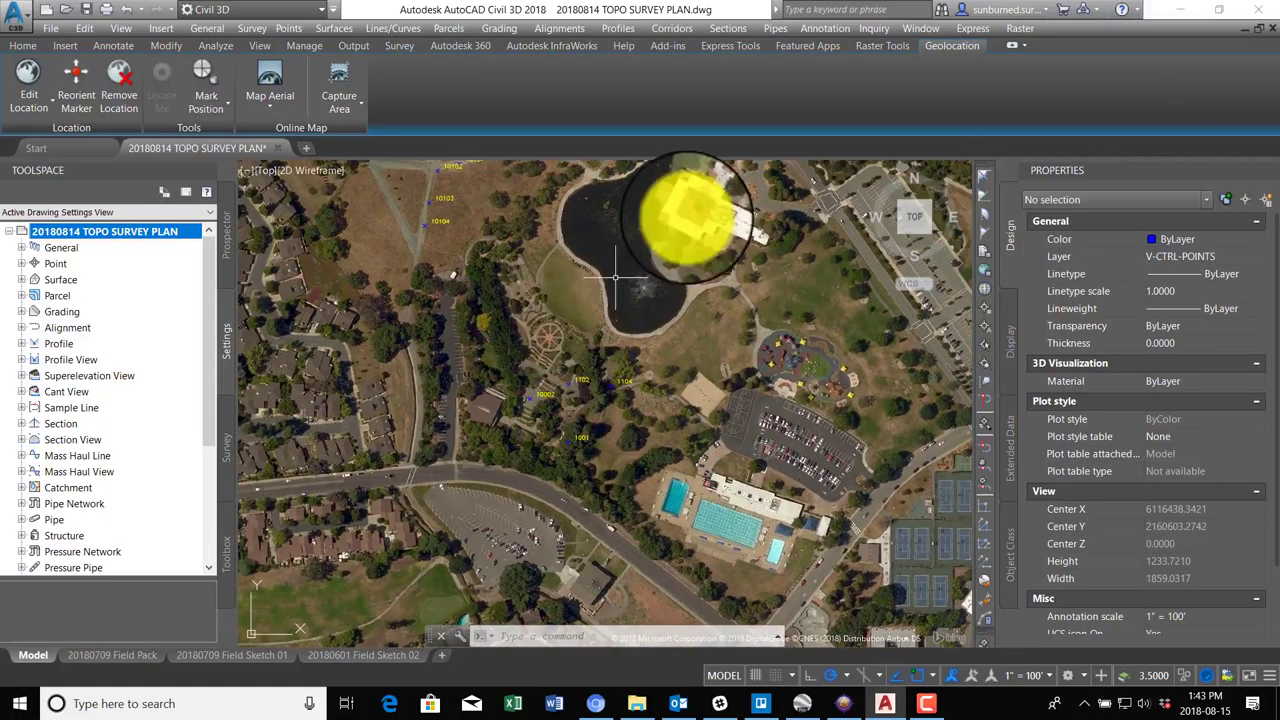
middle_drag(571, 349, 671, 371)
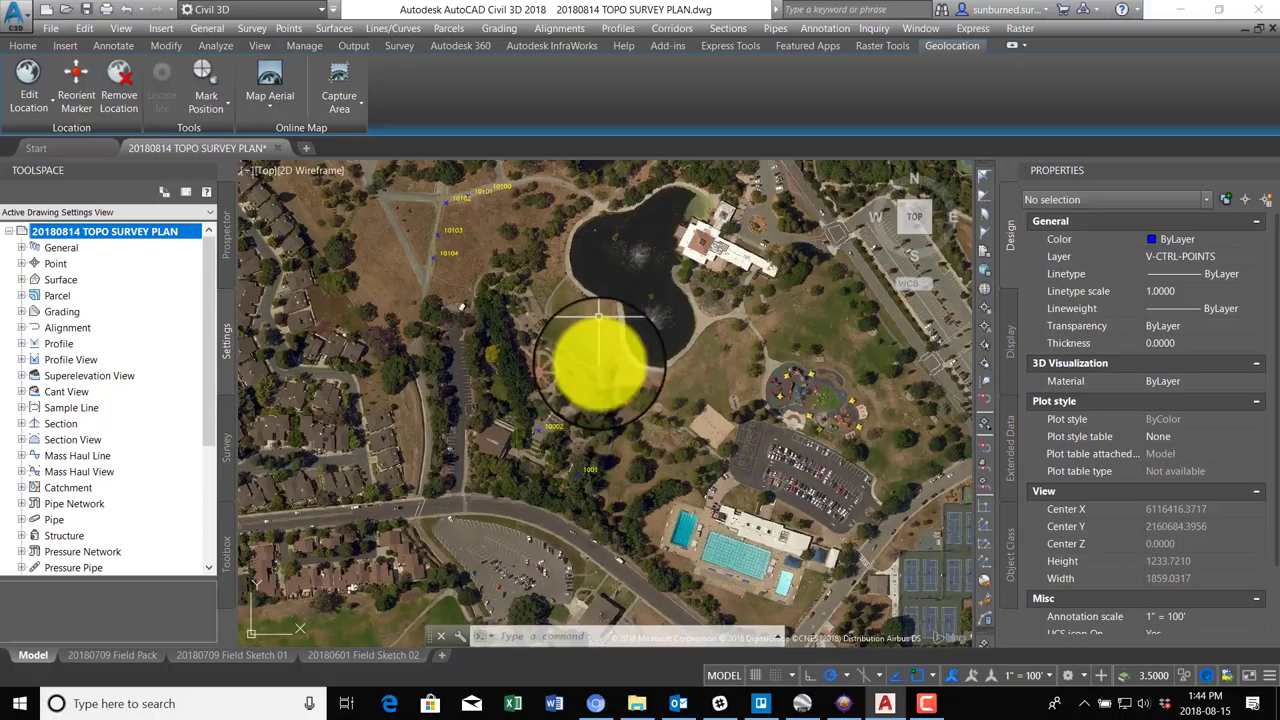
middle_drag(775, 476, 783, 530)
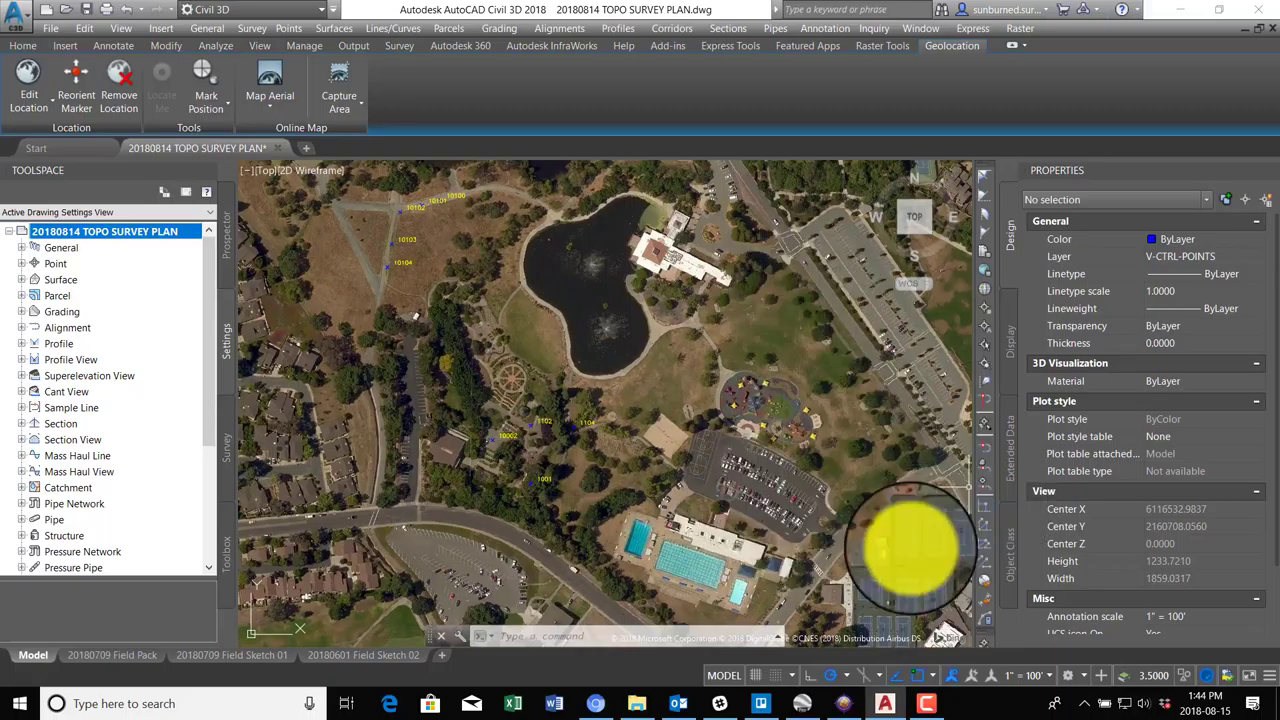
middle_drag(705, 458, 733, 462)
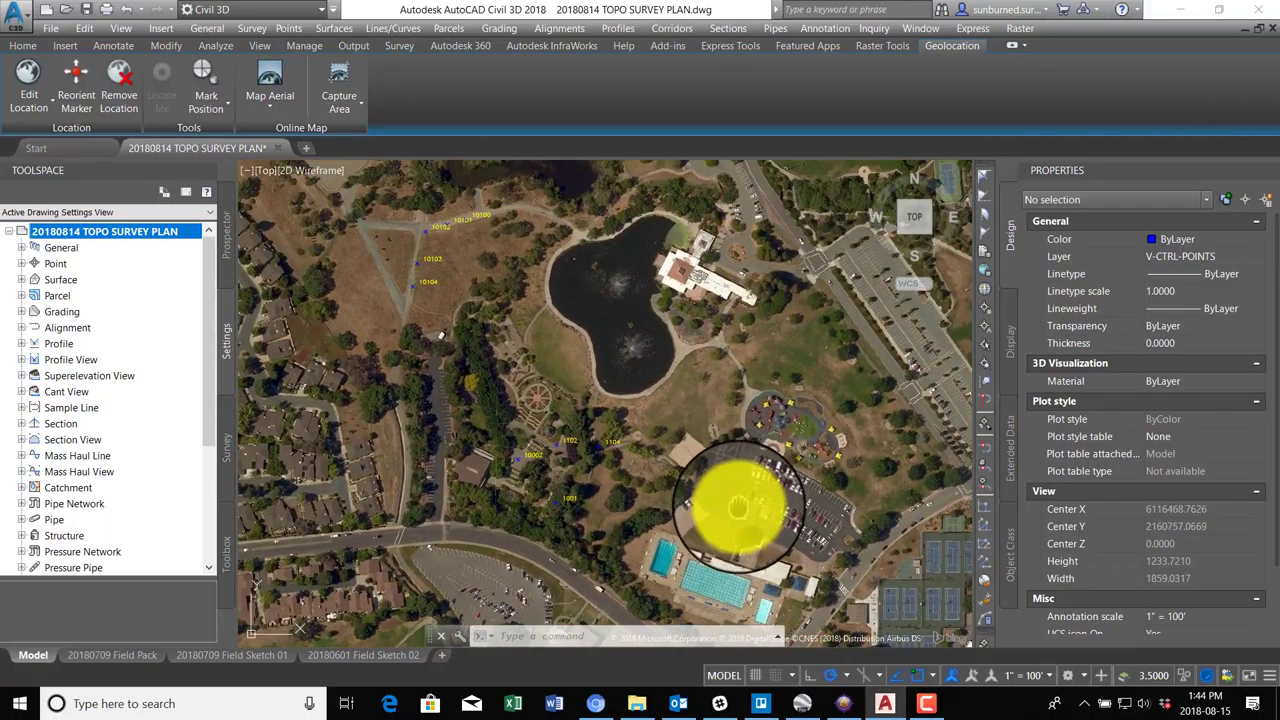
click(115, 660)
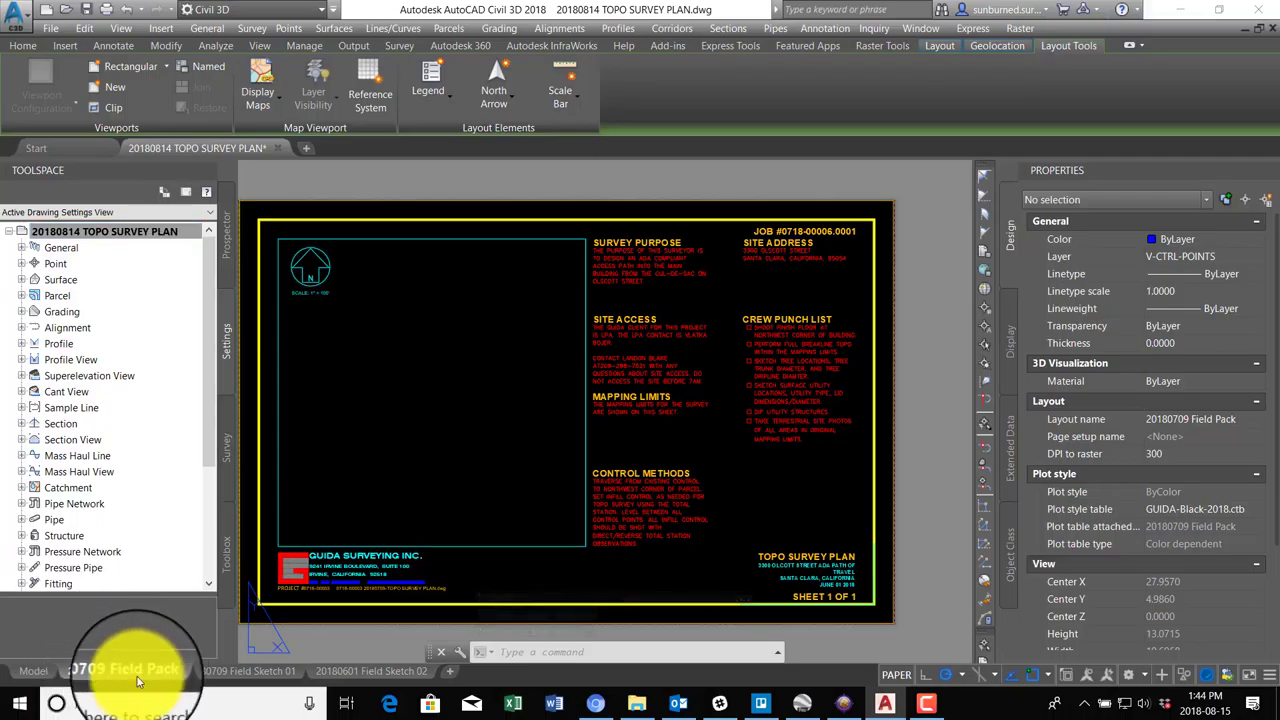
Change TOPO to CONTROL in the Field Pack title-block text, then clear the selection.
mouse_move(129, 676)
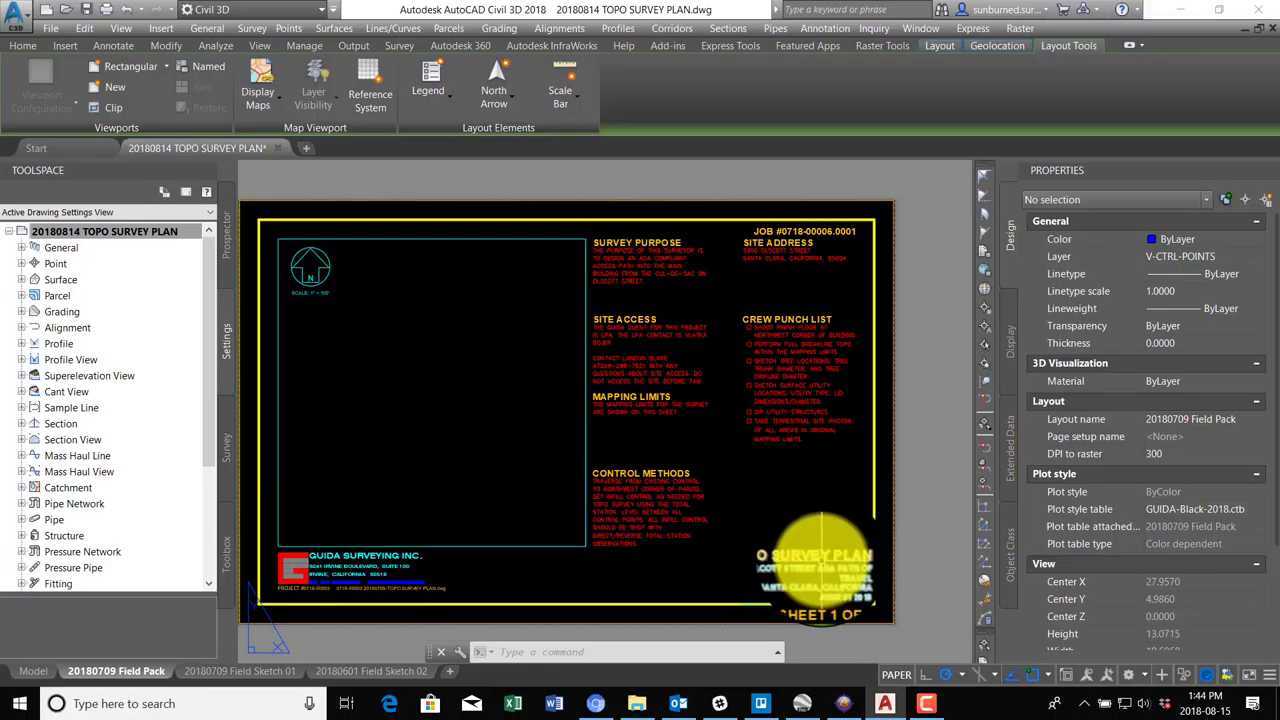
click(821, 538)
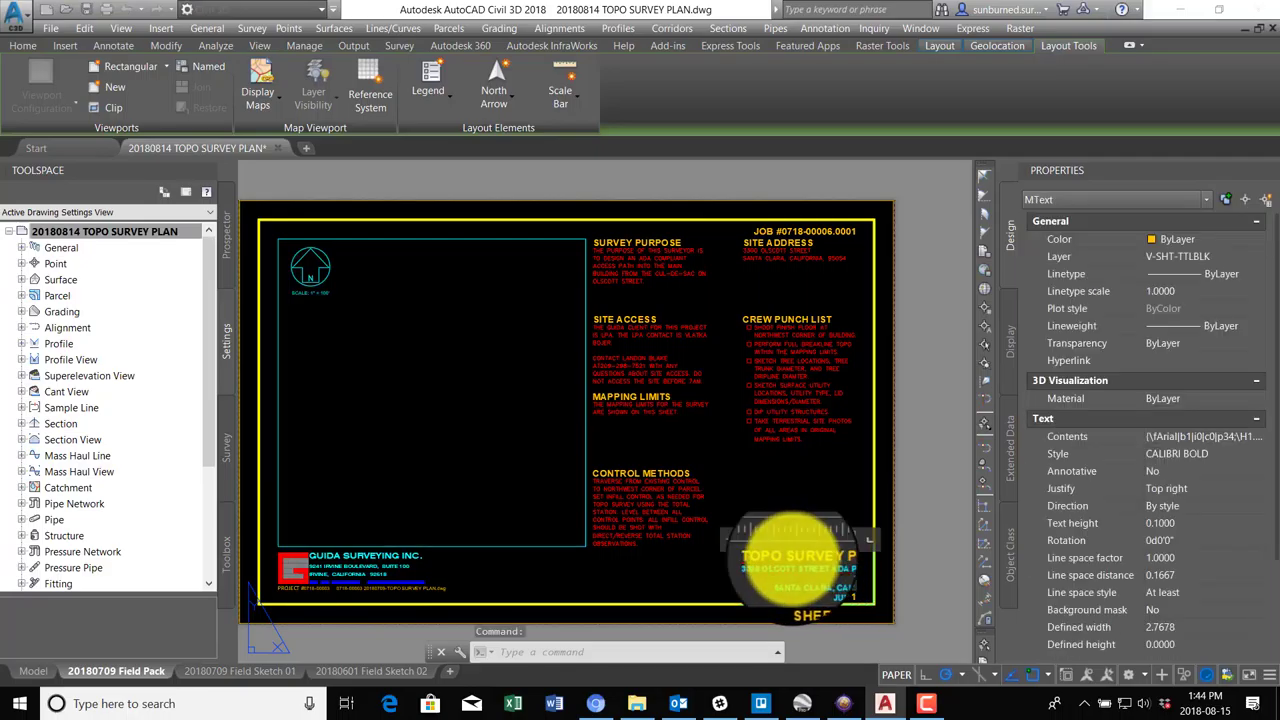
double_click(786, 555)
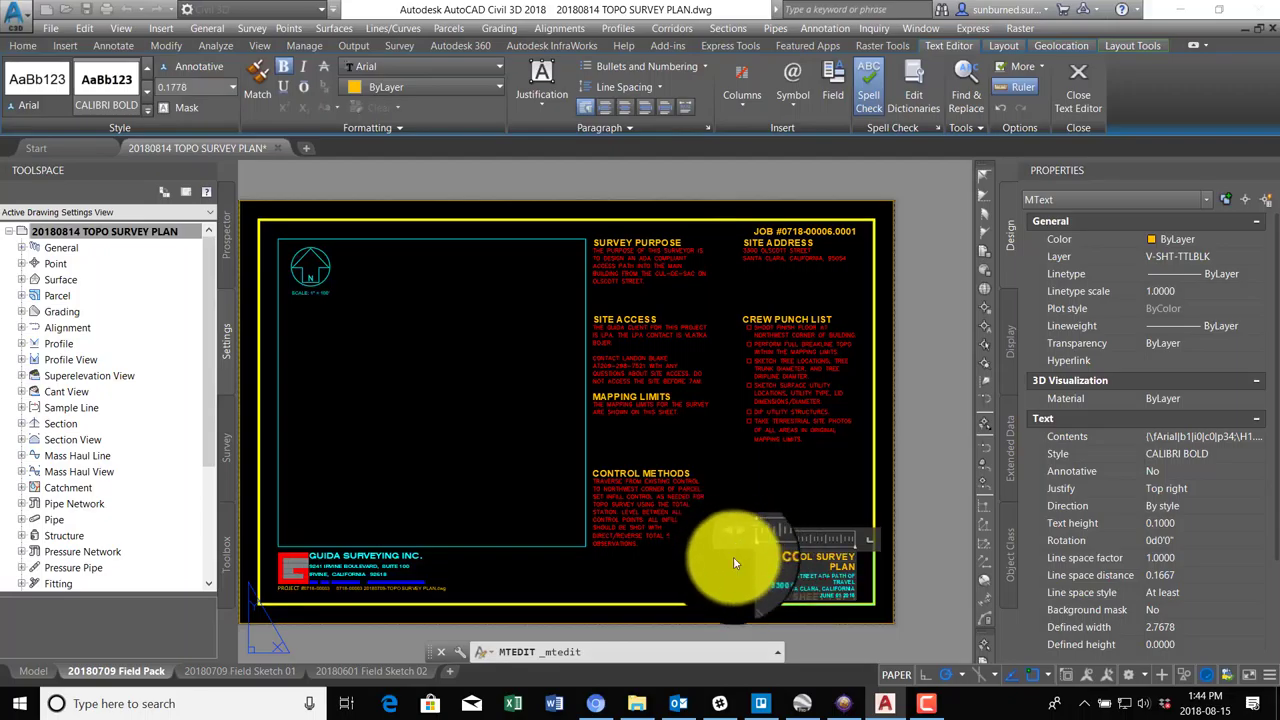
click(780, 555)
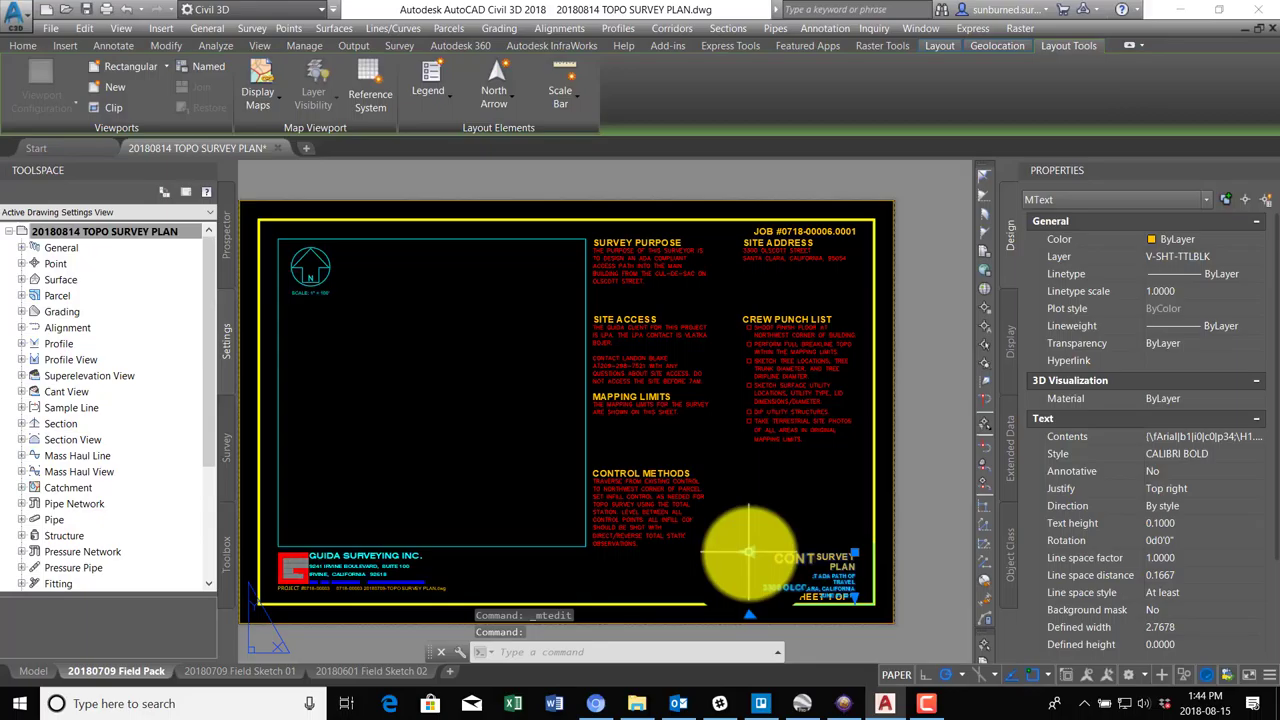
click(748, 551)
key(Escape)
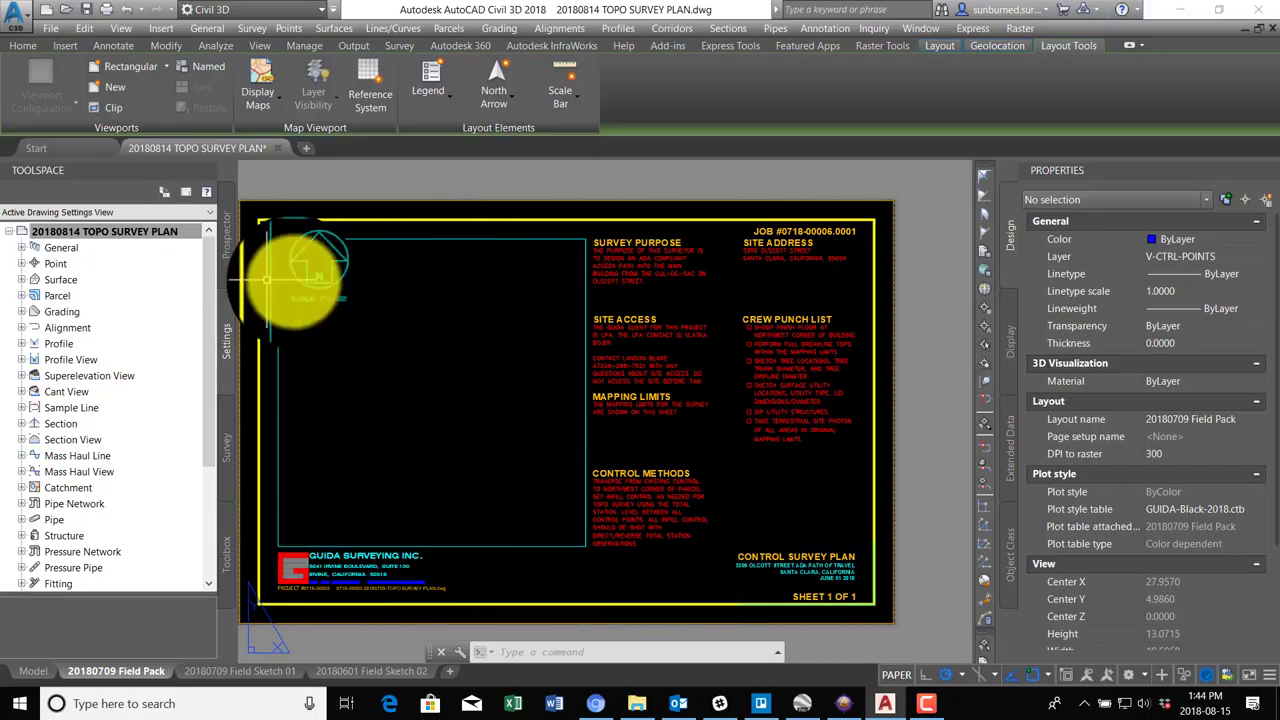
Activate the Field Pack viewport and zoom extents to fit the survey points.
click(470, 238)
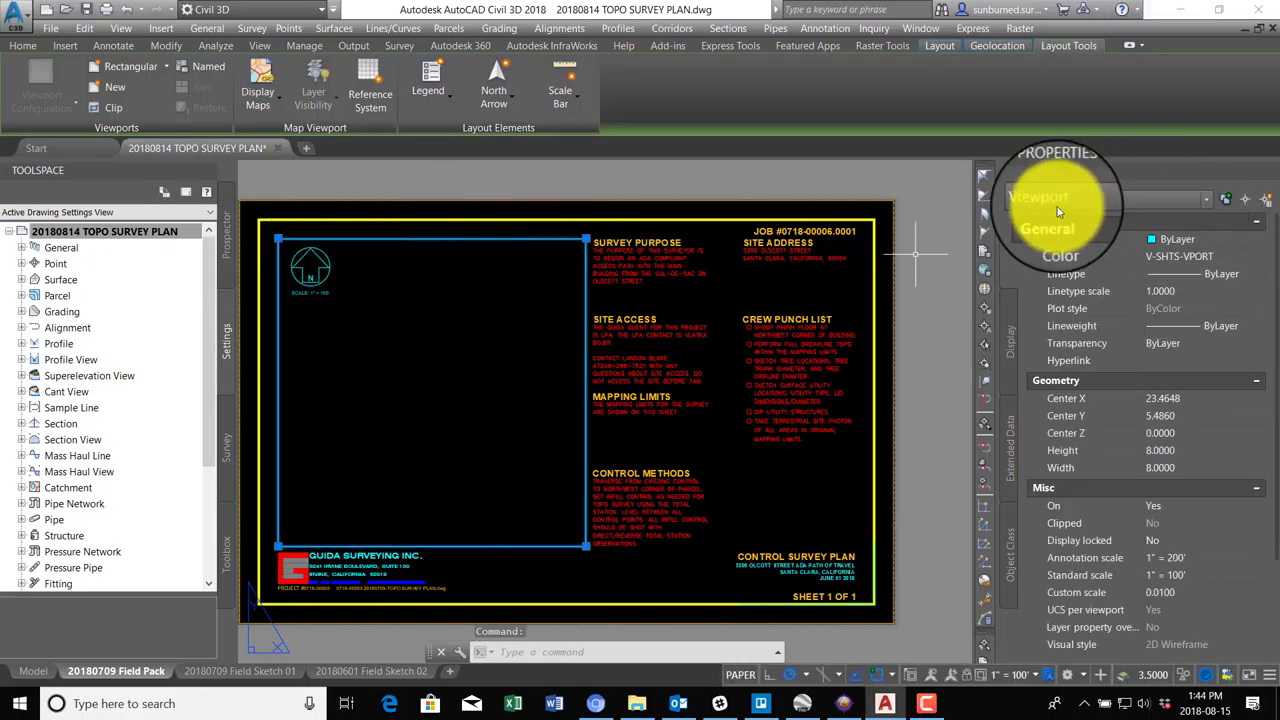
key(Escape)
key(Escape)
double_click(447, 384)
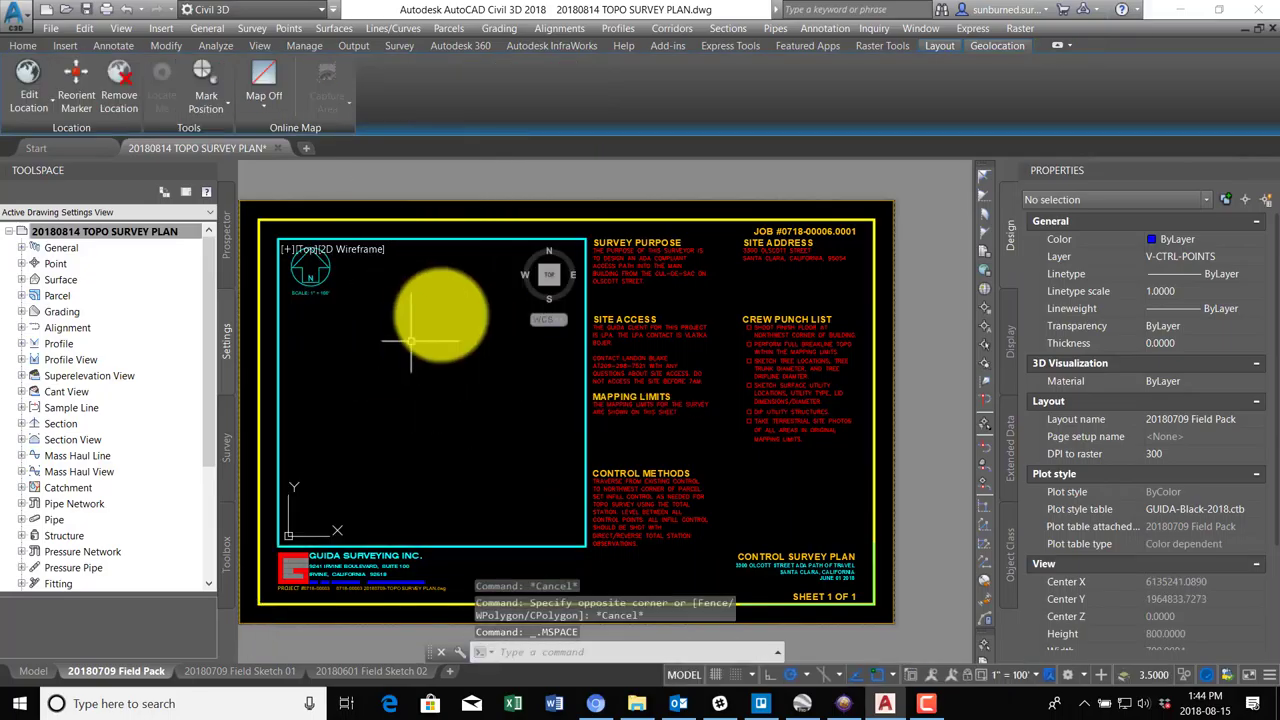
middle_click(442, 371)
middle_click(442, 371)
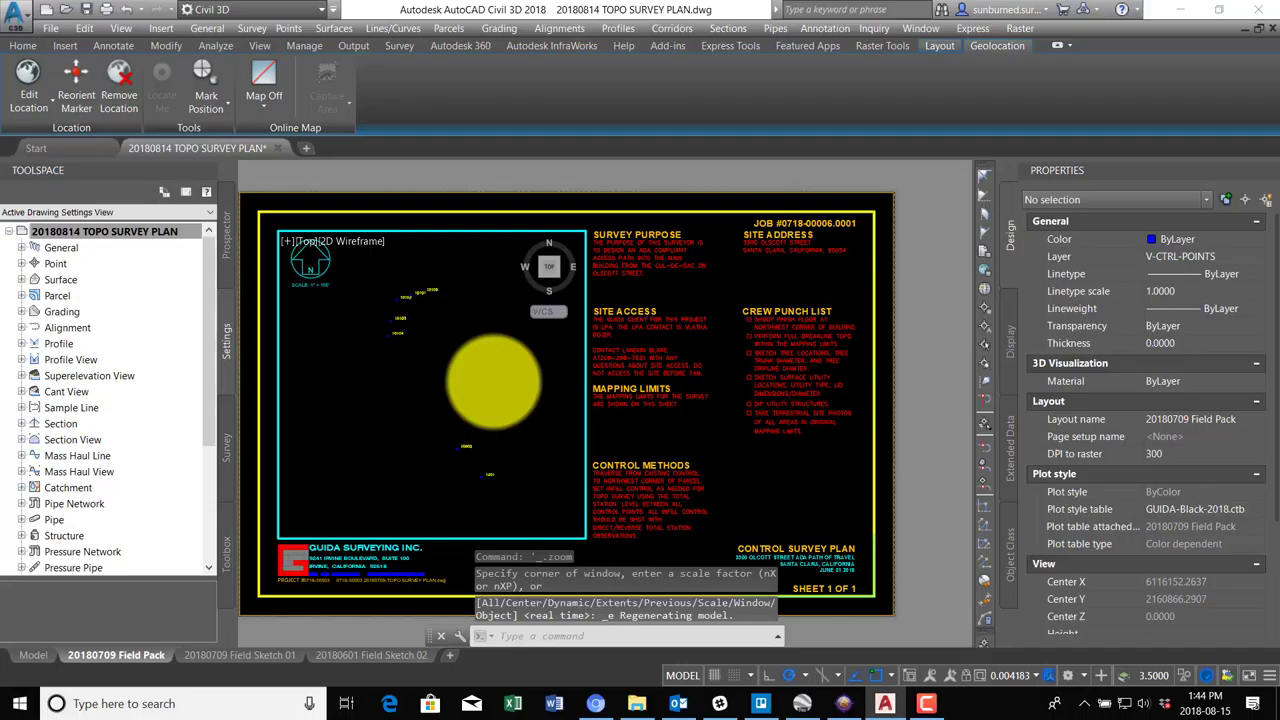
middle_drag(457, 443, 406, 363)
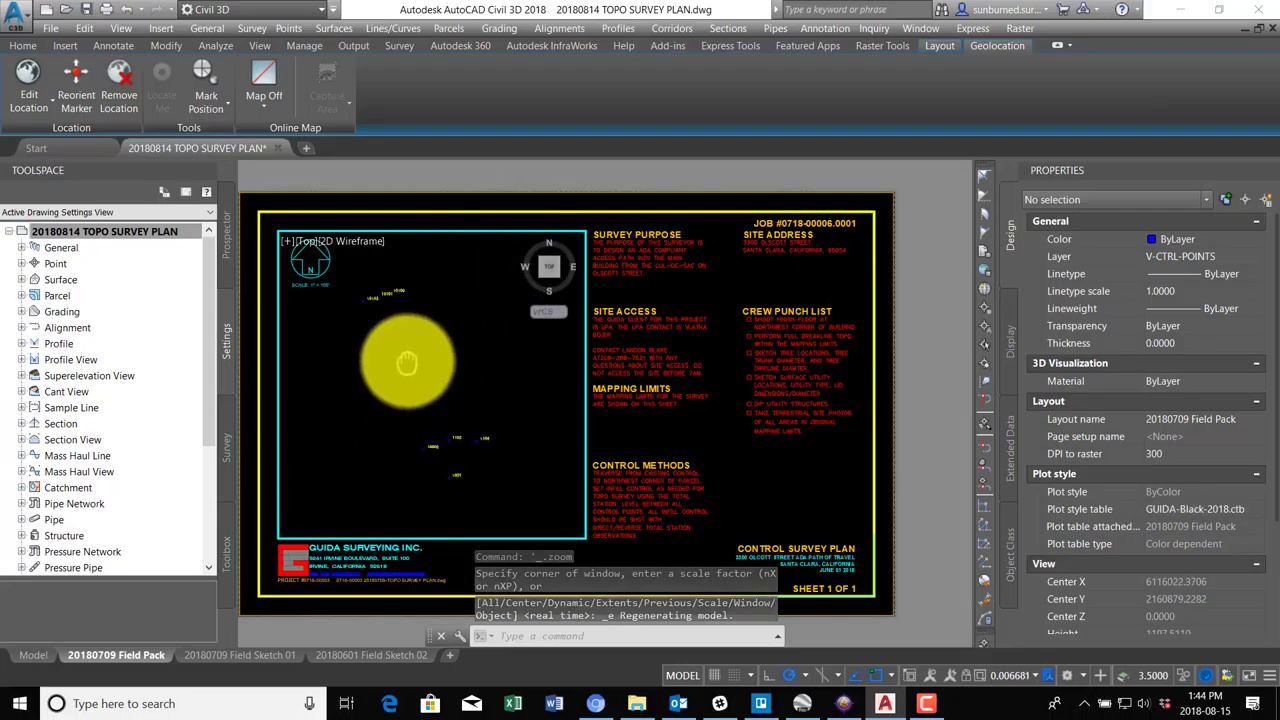
text(z)
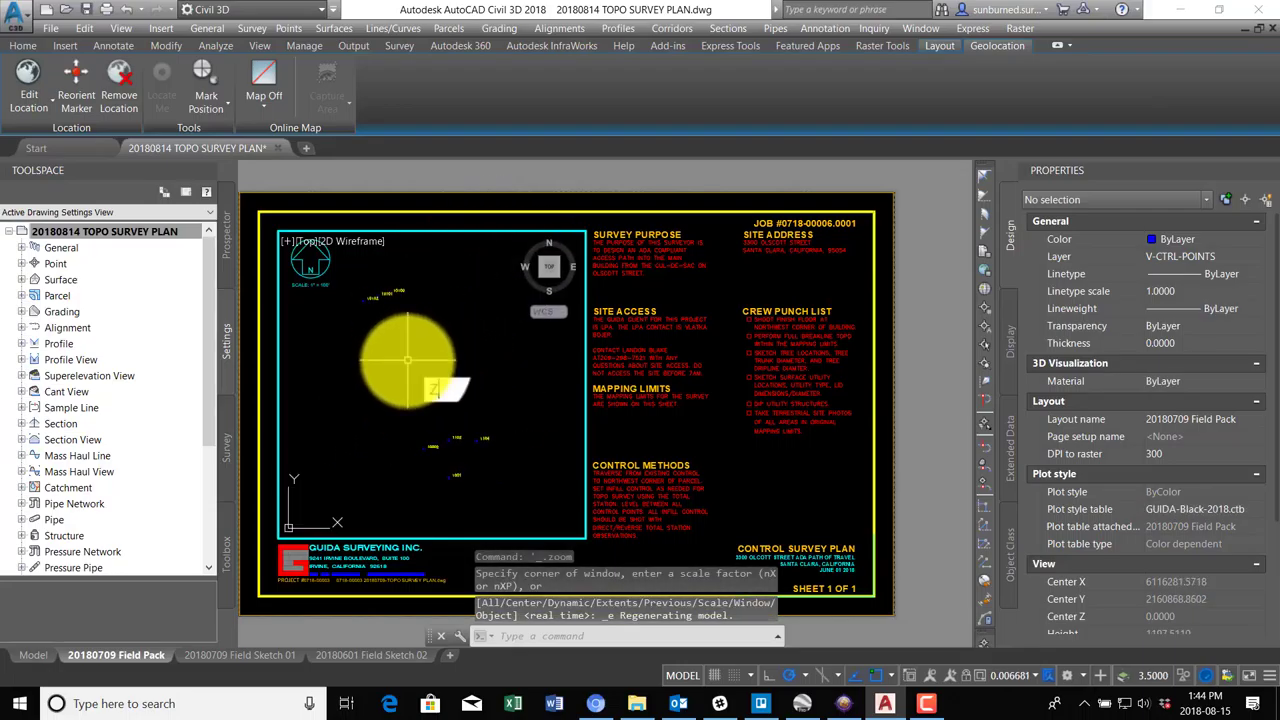
text(1/50X)
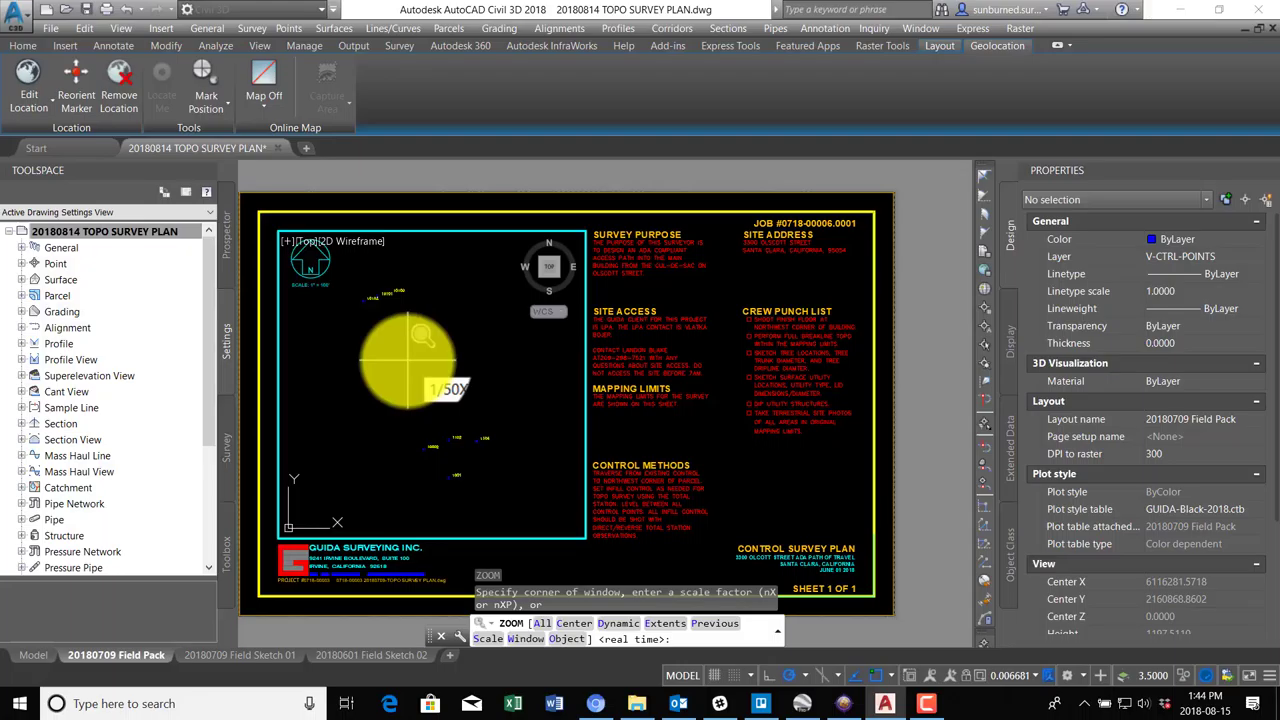
key(Escape)
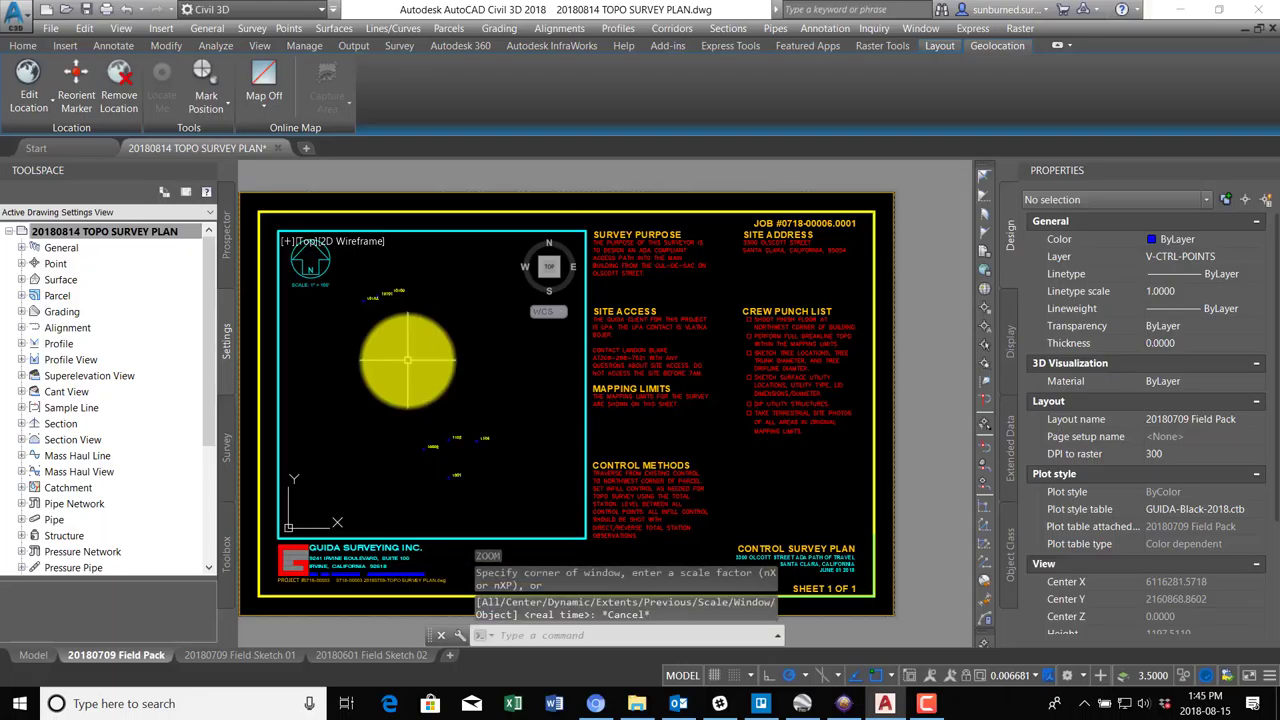
Scale the viewport to 1/50XP, then 1/100XP, and finally 1/200XP.
text(z)
key(Return)
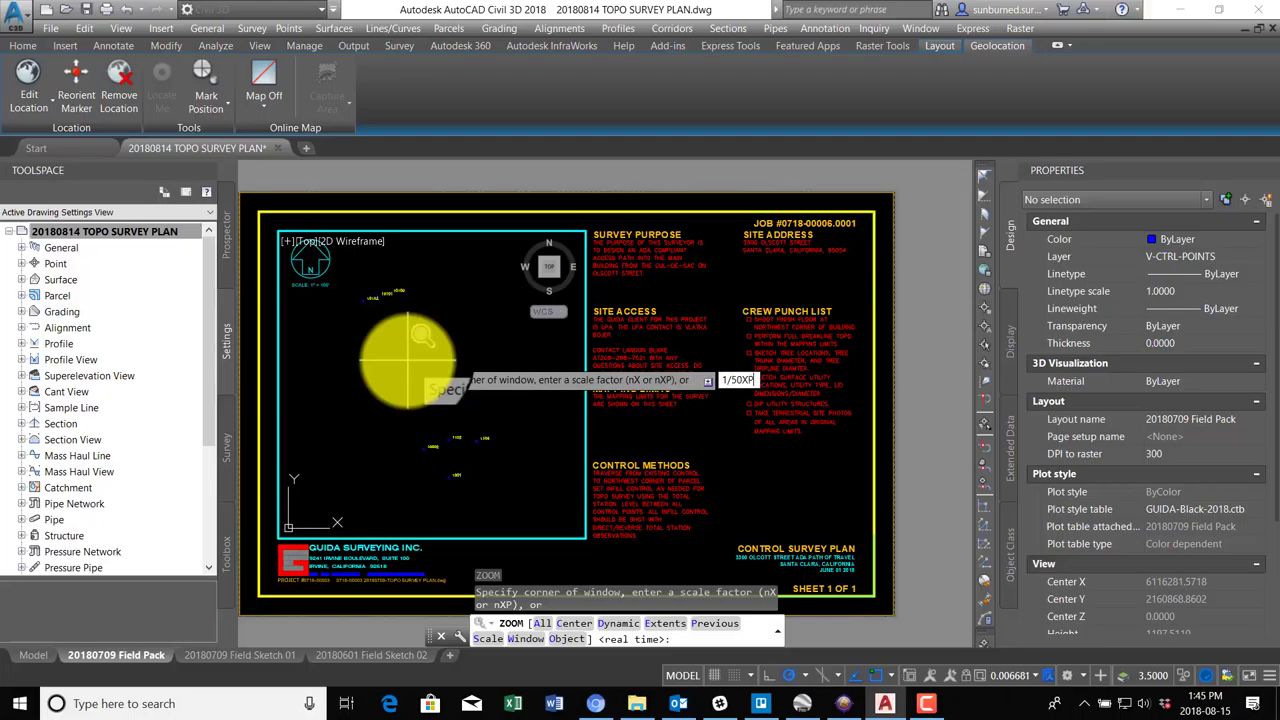
key(Return)
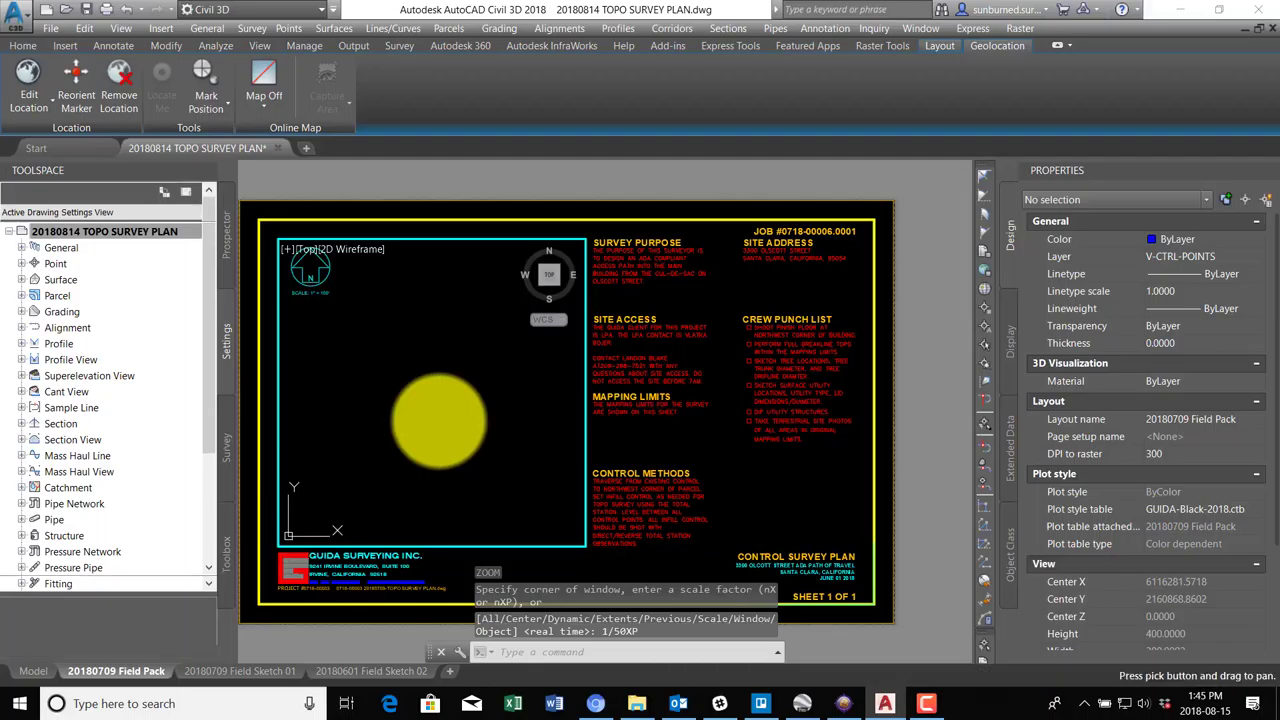
middle_click(439, 420)
middle_click(439, 420)
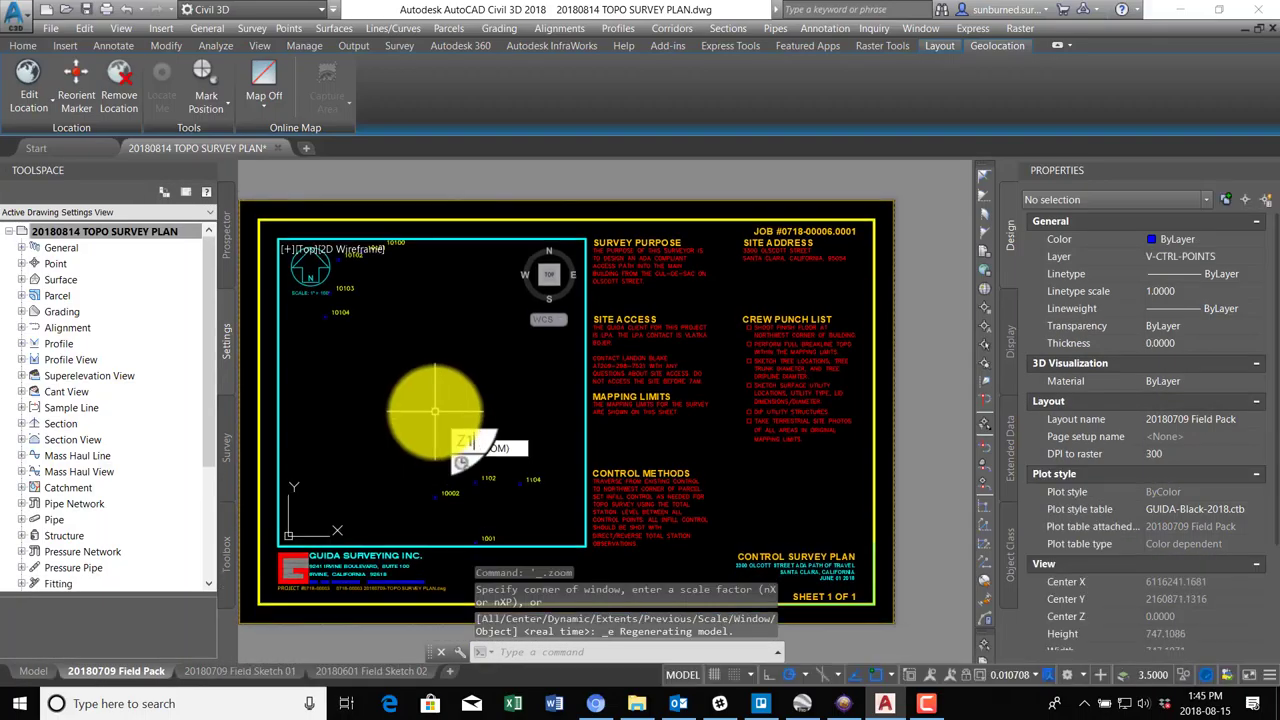
key(Return)
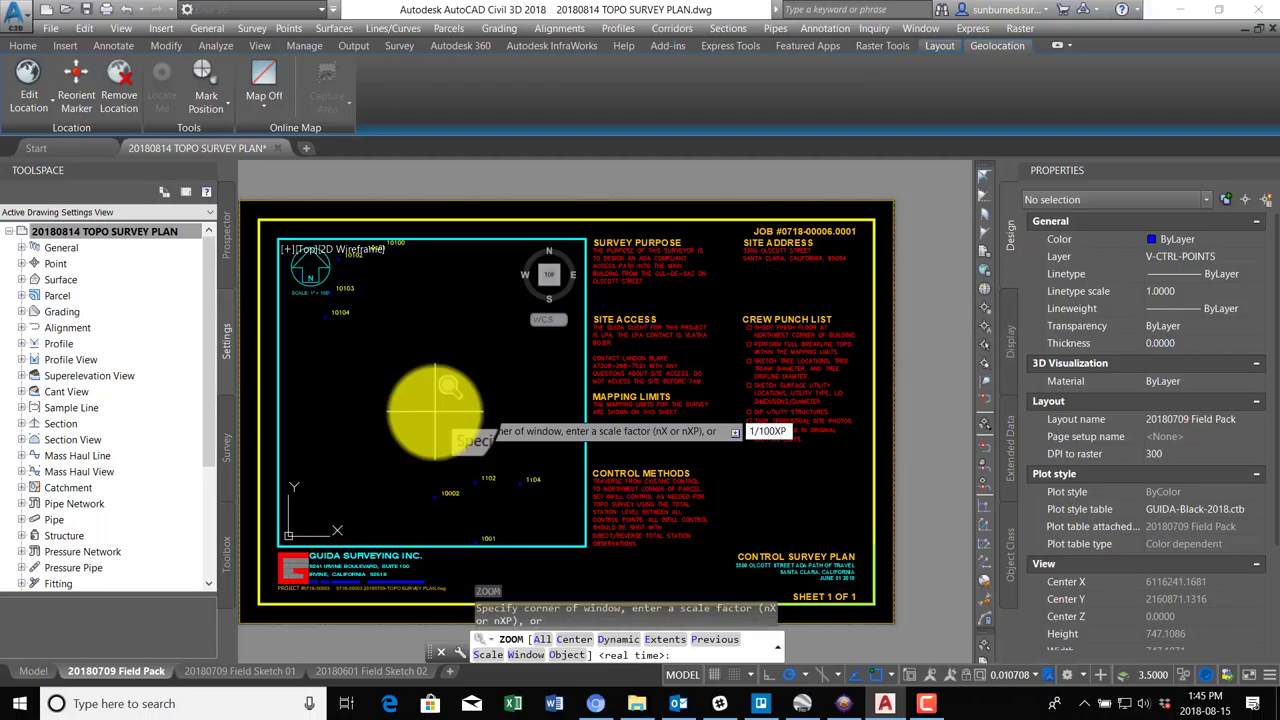
key(Return)
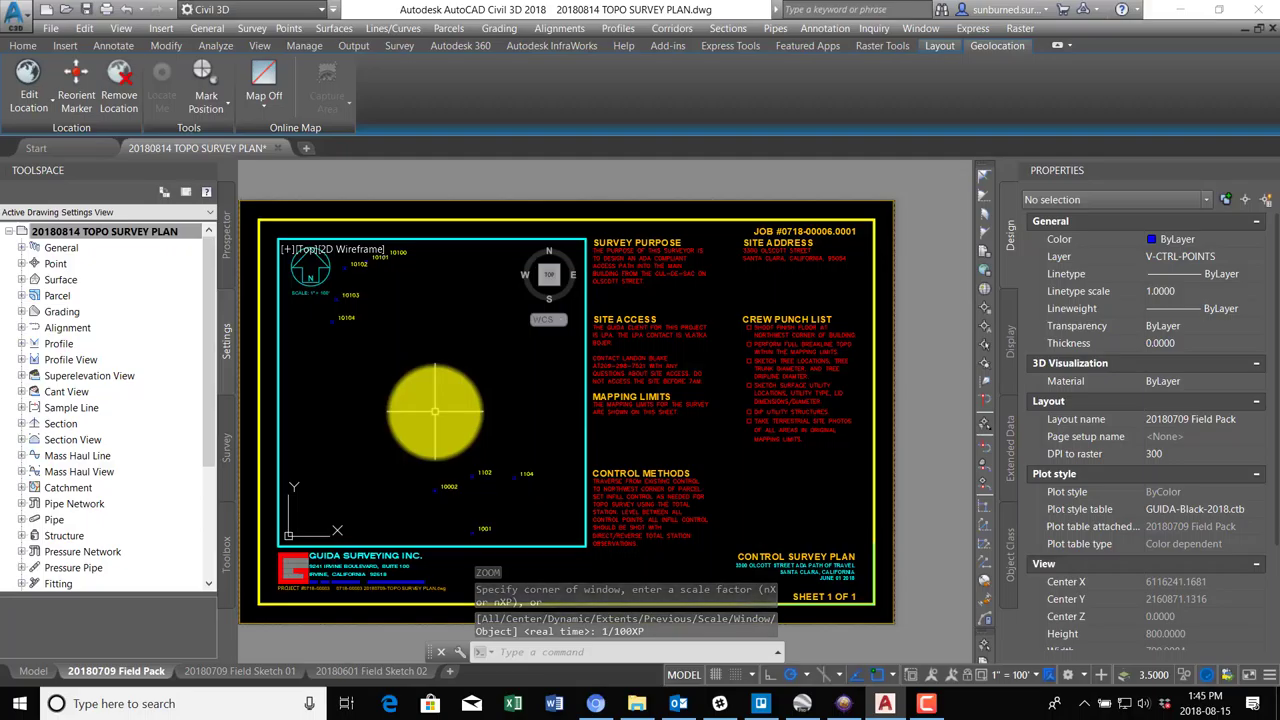
key(Return)
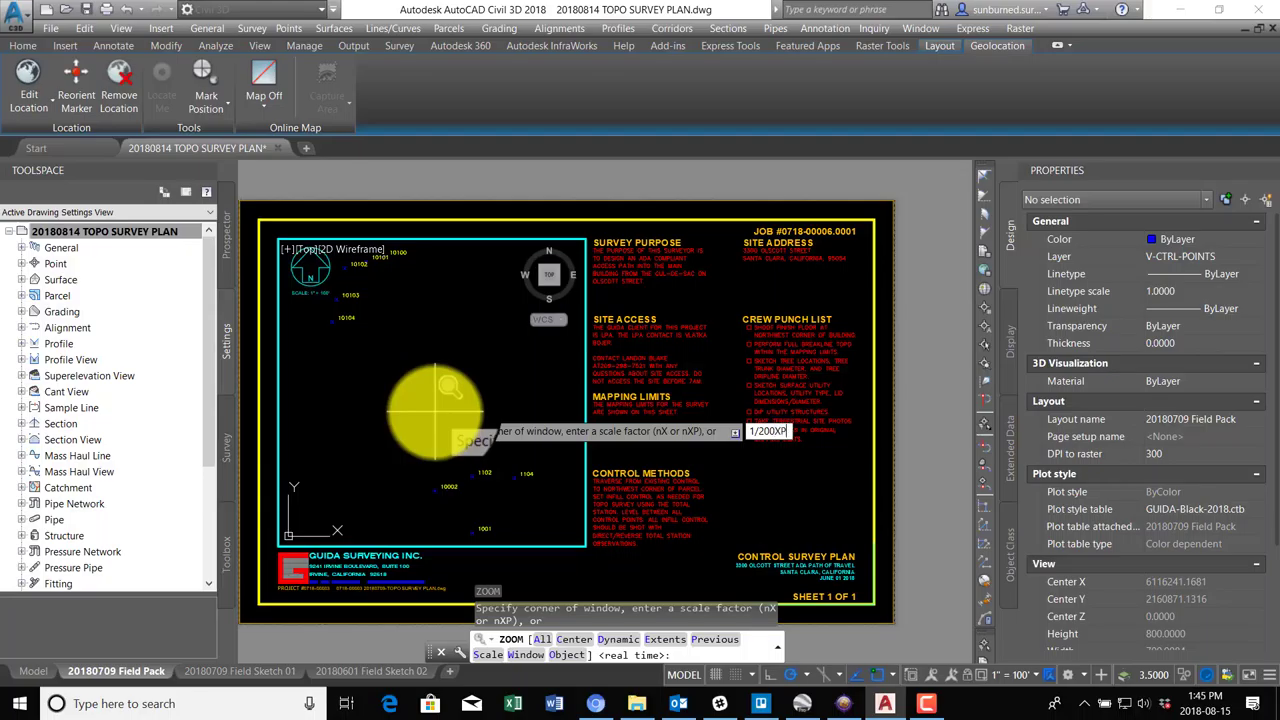
key(Return)
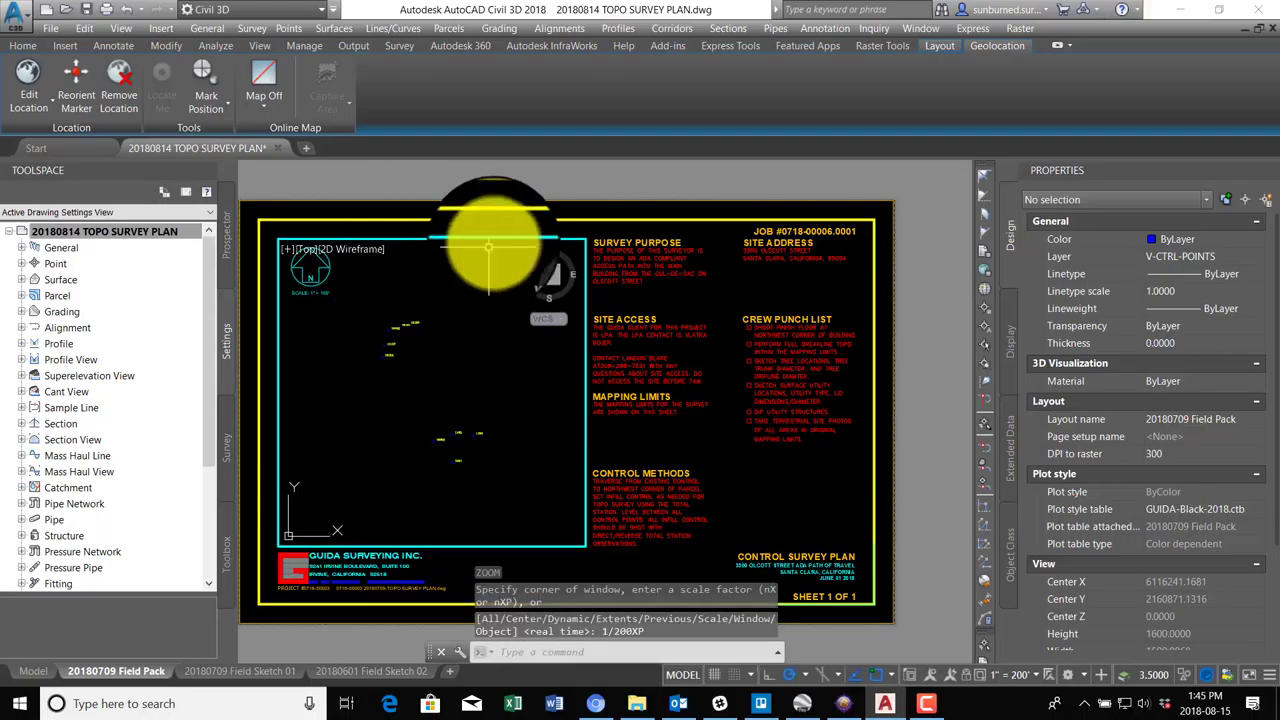
Return to paper space, update the scale note to 1" = 200', and go to Model.
double_click(642, 459)
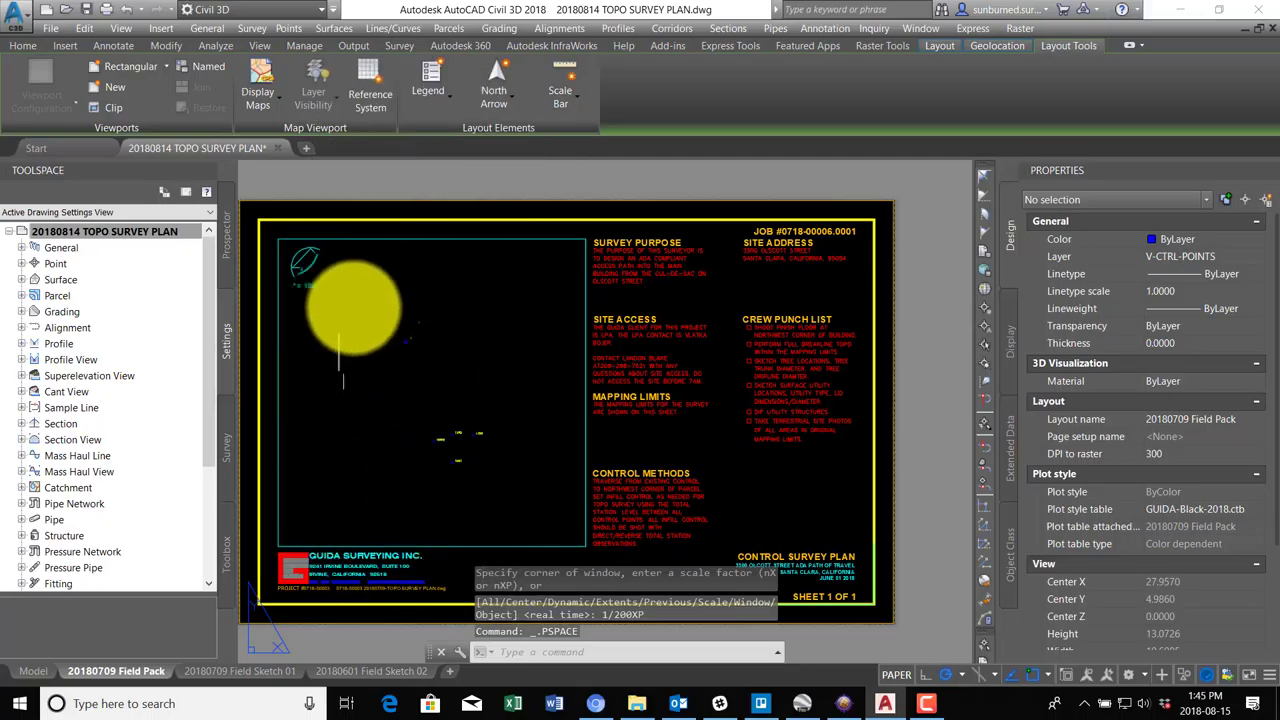
double_click(321, 293)
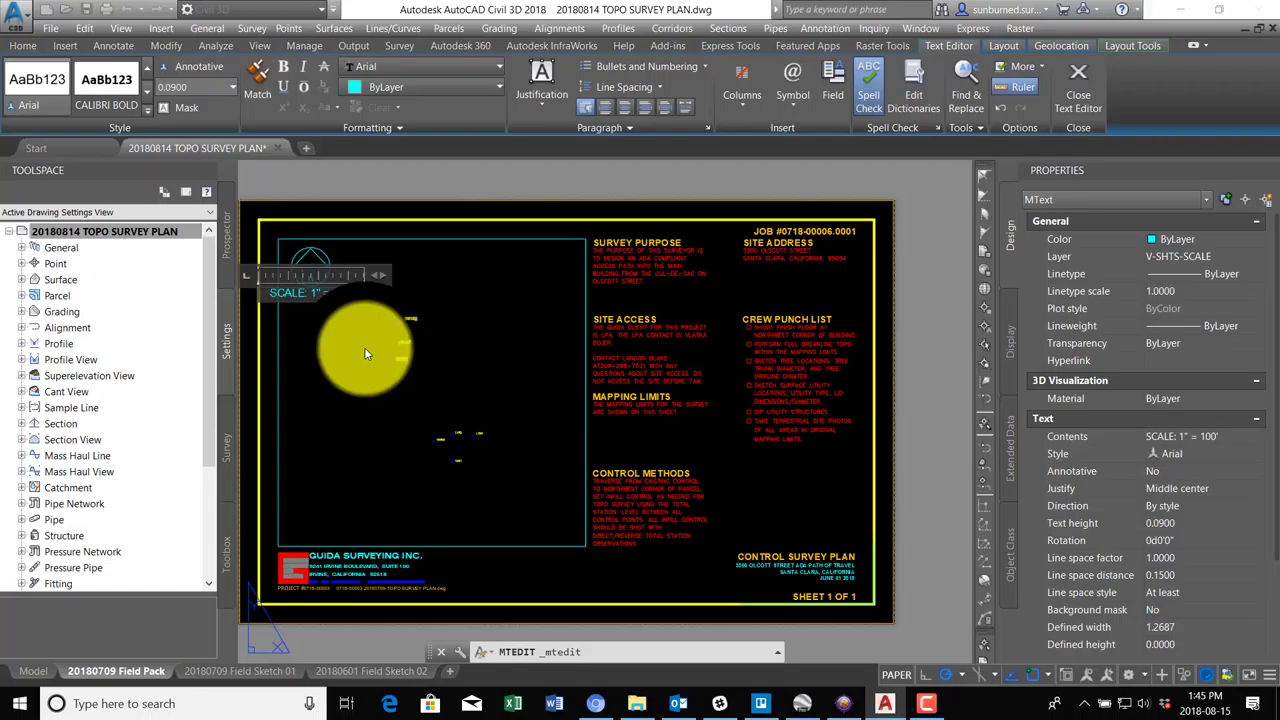
click(337, 395)
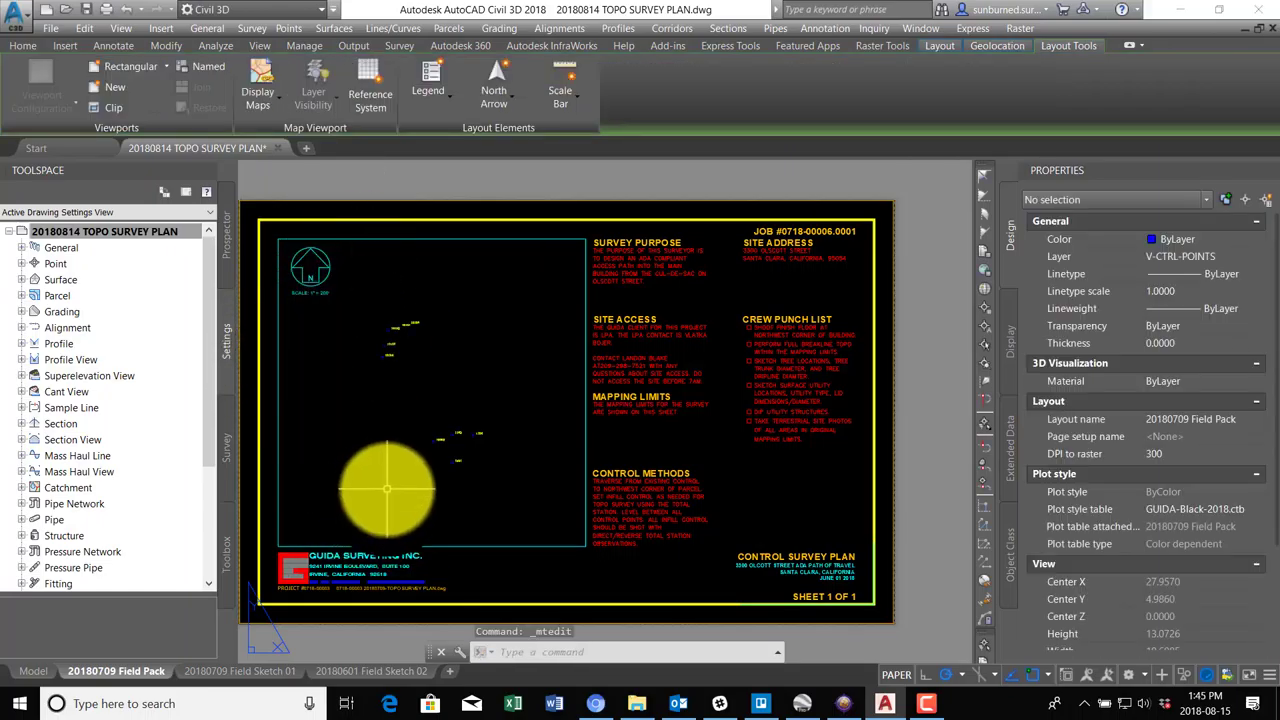
click(34, 671)
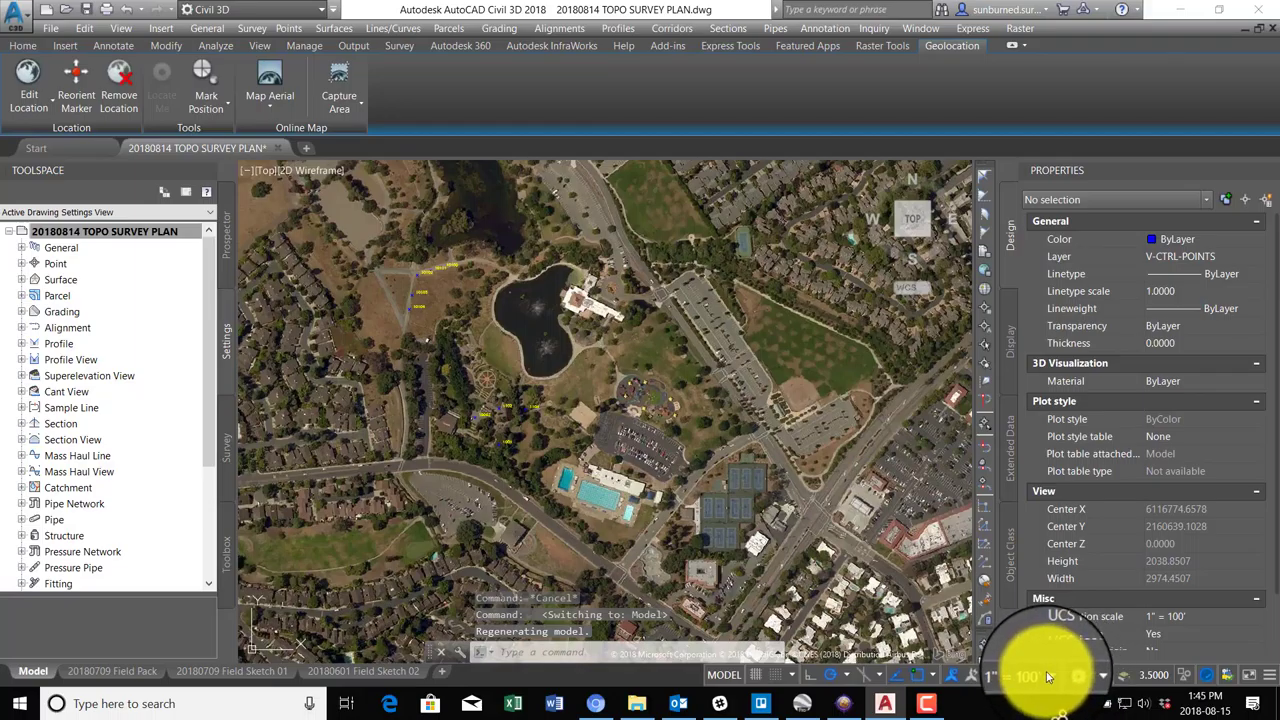
Set the model annotation scale to 1" = 200' and pan to the control points near the pond.
click(1048, 677)
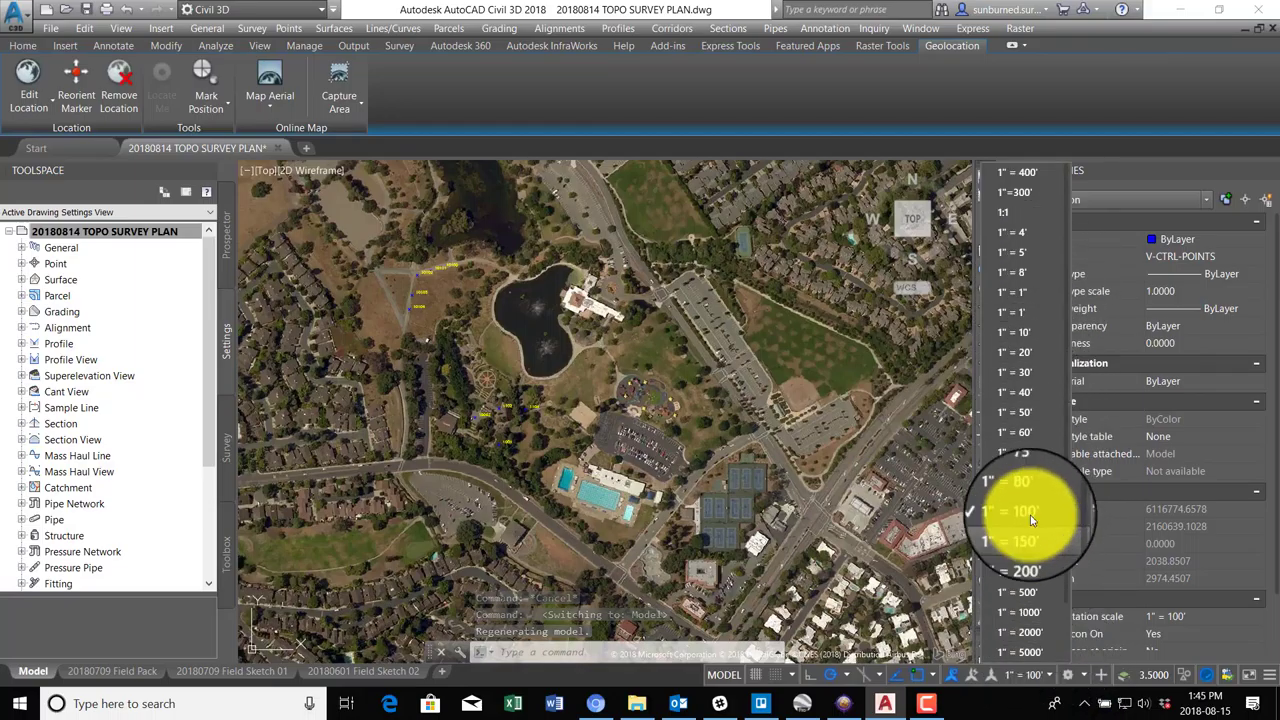
click(1025, 571)
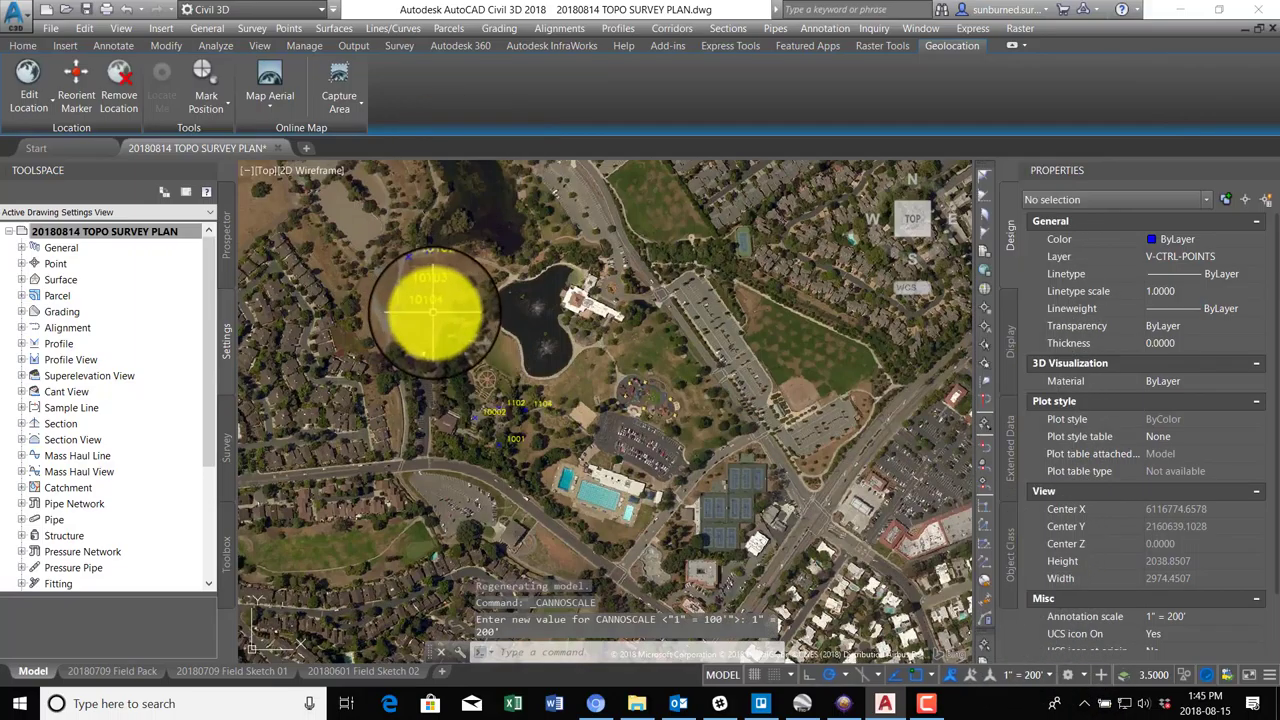
key(Escape)
scroll(443, 277, up, 6)
scroll(460, 450, down, 3)
middle_drag(429, 557, 571, 343)
scroll(576, 350, down, 1)
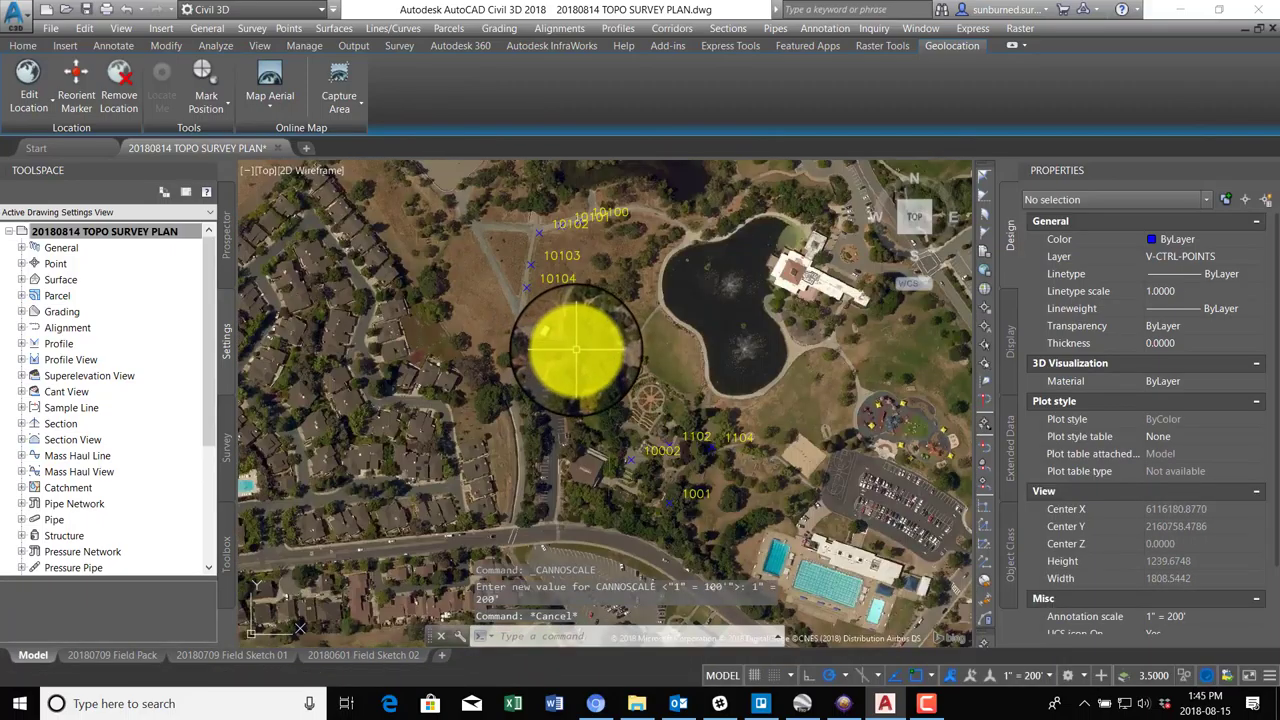
scroll(543, 306, up, 2)
middle_drag(591, 463, 606, 517)
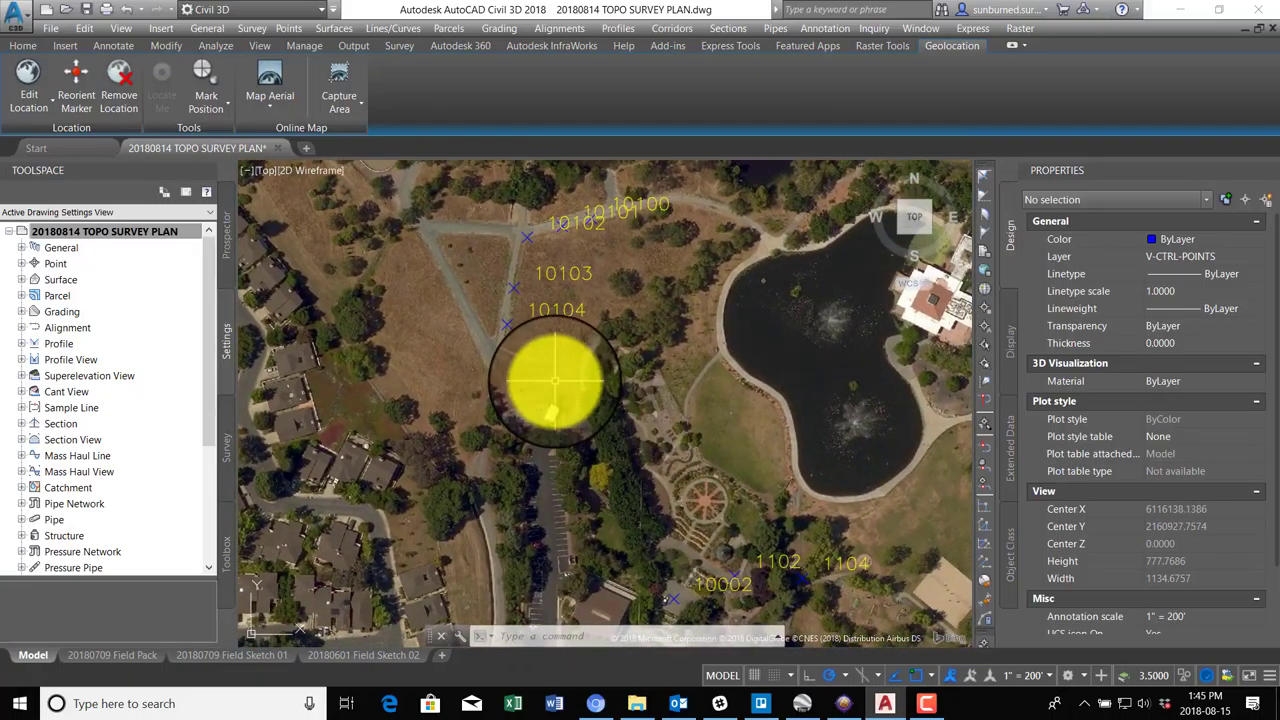
mouse_move(553, 380)
middle_down()
mouse_move(568, 463)
mouse_move(529, 429)
mouse_move(557, 449)
mouse_move(537, 443)
mouse_move(560, 217)
mouse_move(558, 380)
middle_up()
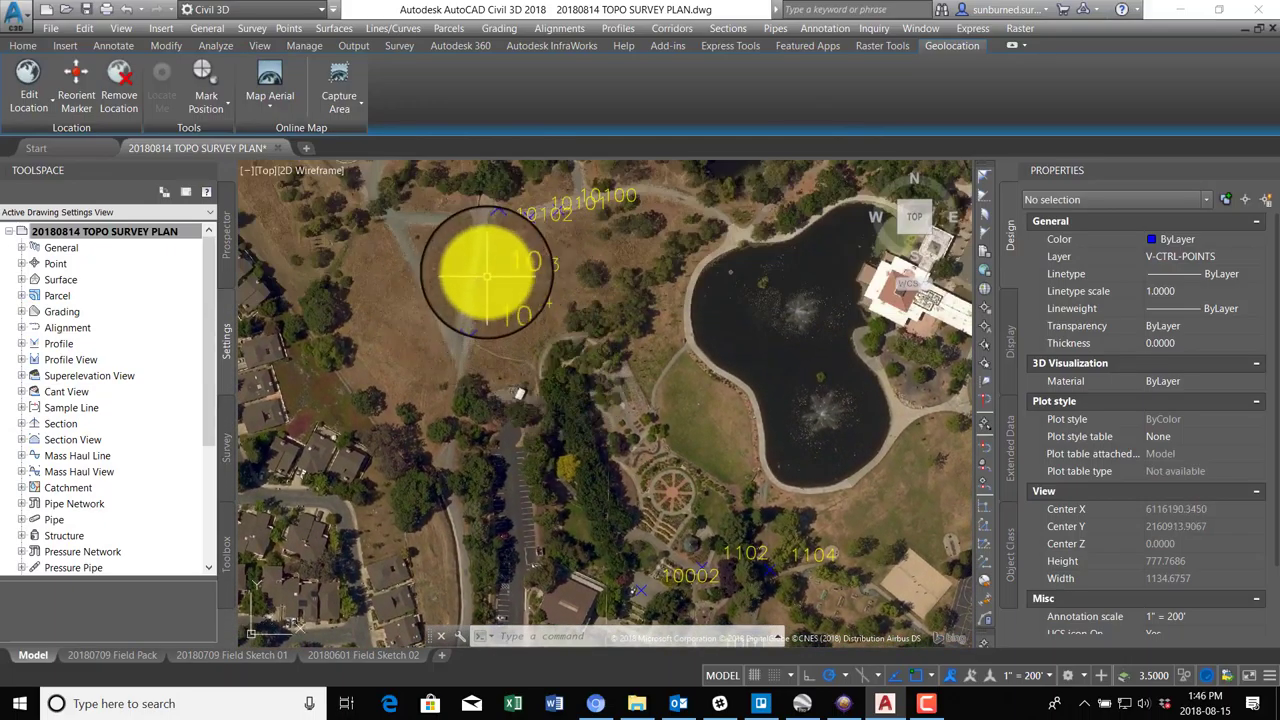
Select point 10102 and drag its label away from the marker to create a leader.
click(484, 277)
click(529, 214)
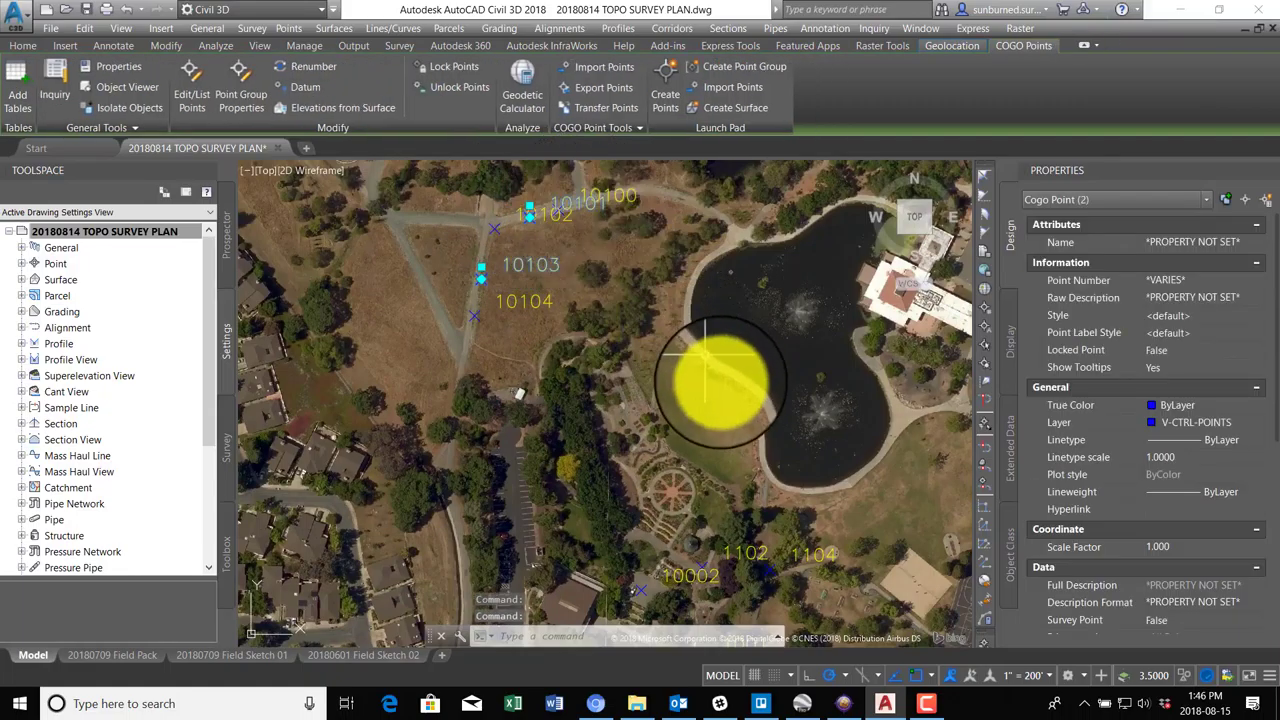
key(Escape)
click(608, 204)
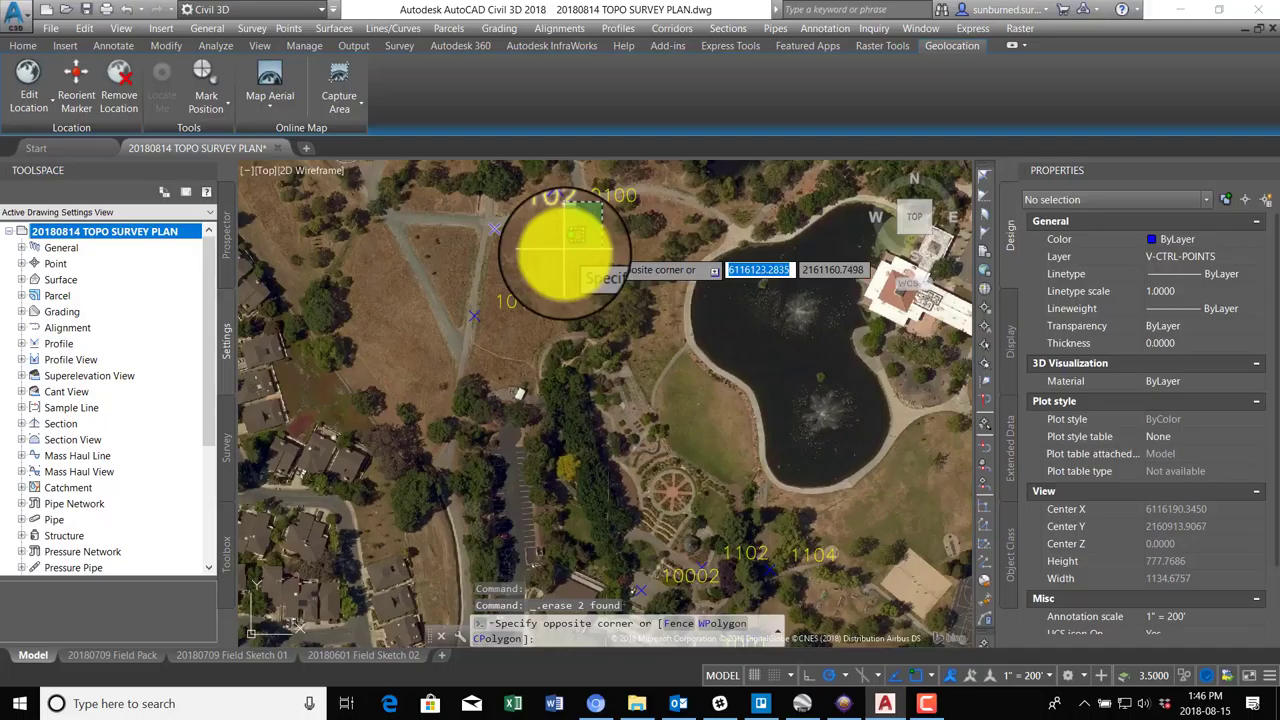
click(541, 296)
key(Escape)
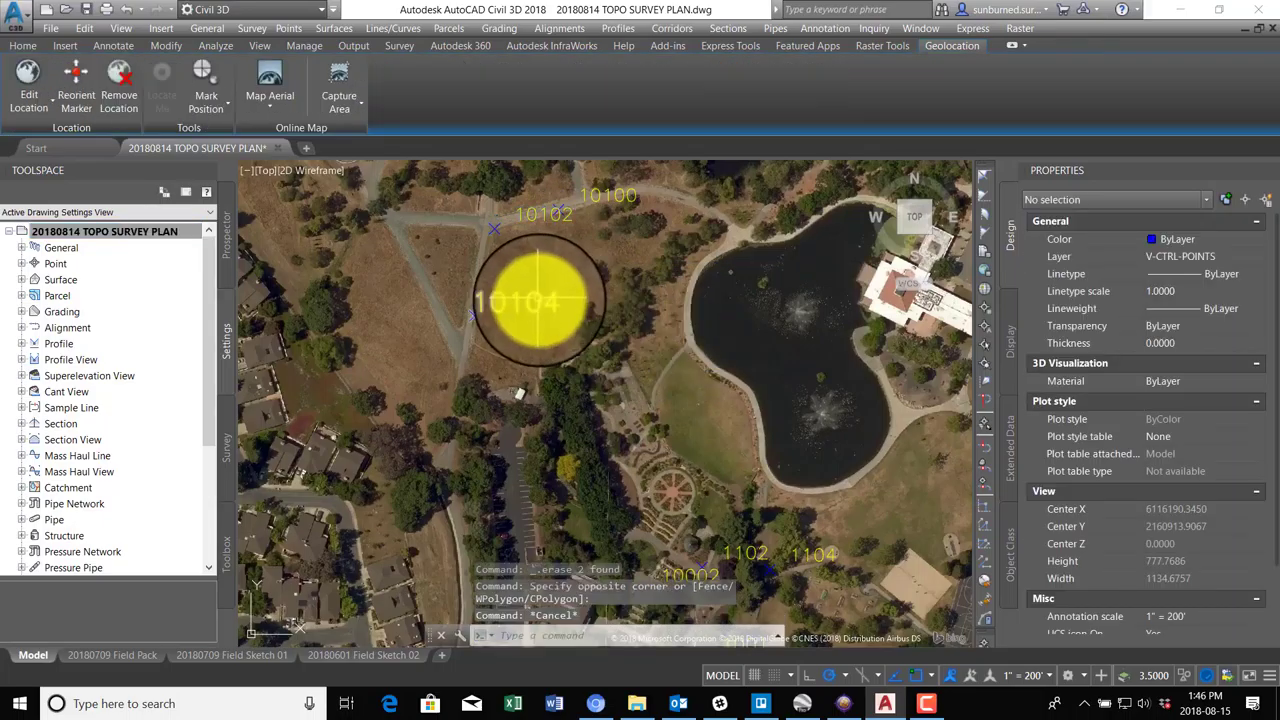
click(541, 215)
click(484, 210)
scroll(484, 207, up, 1)
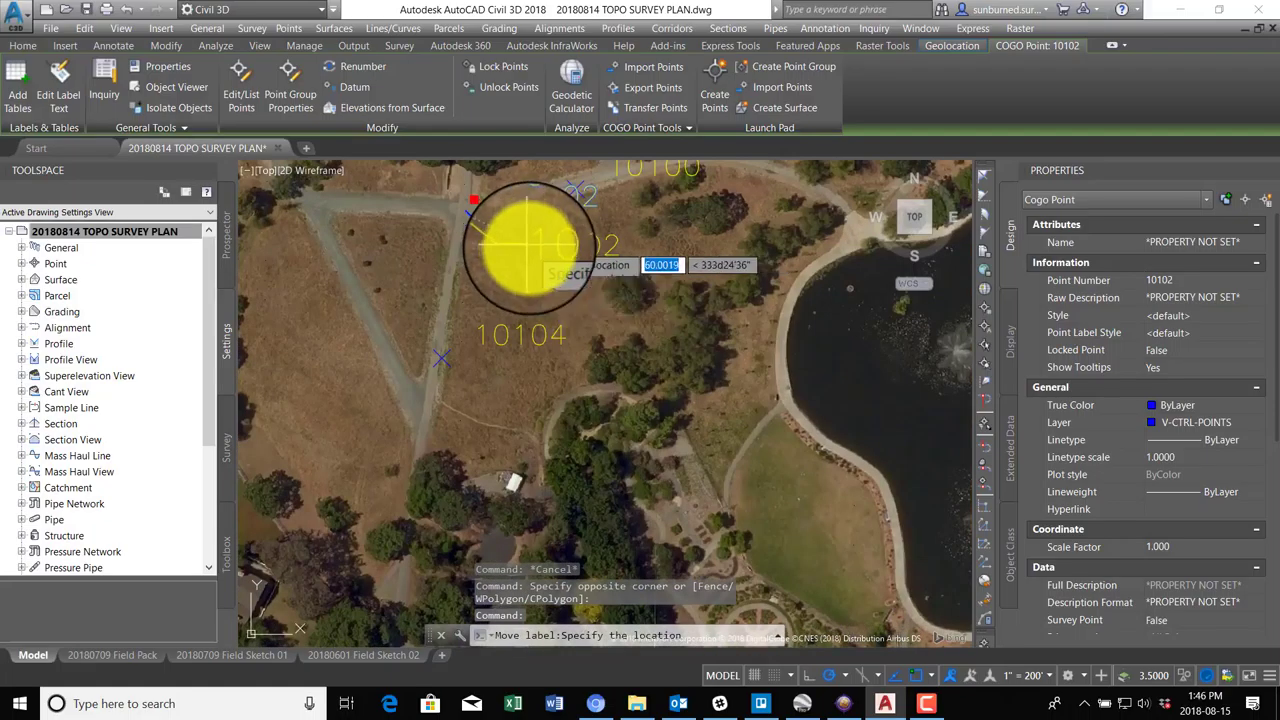
click(564, 256)
key(Escape)
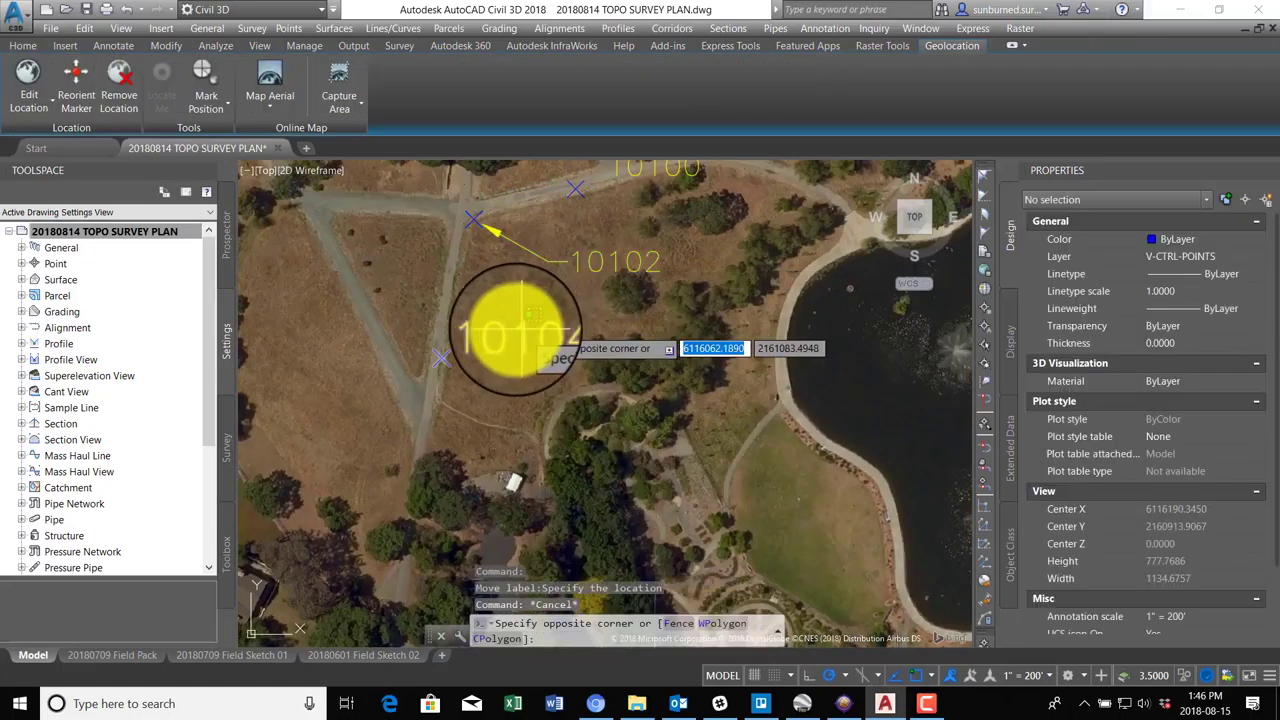
Move point 10104's label off its marker so a leader points back.
drag(457, 337, 428, 345)
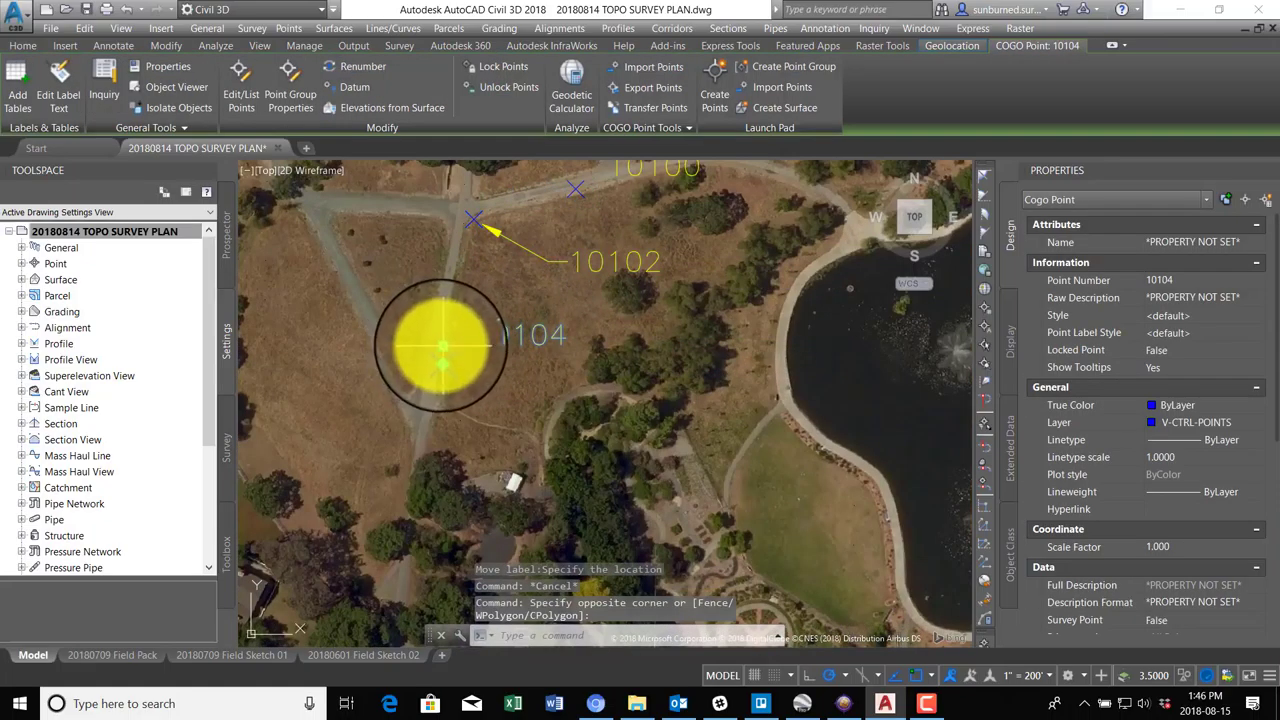
click(443, 352)
click(540, 405)
middle_drag(745, 292, 733, 405)
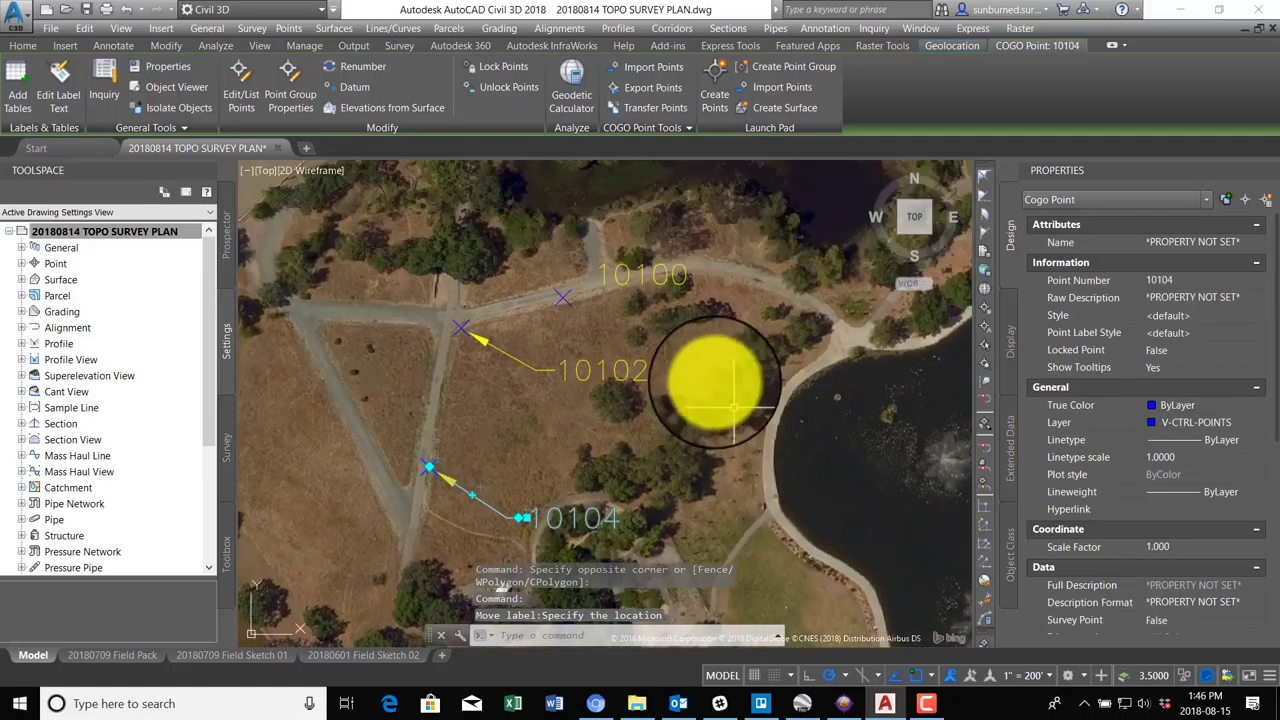
key(Escape)
Offset point 10100's label up and to the right with a leader.
click(643, 277)
click(588, 272)
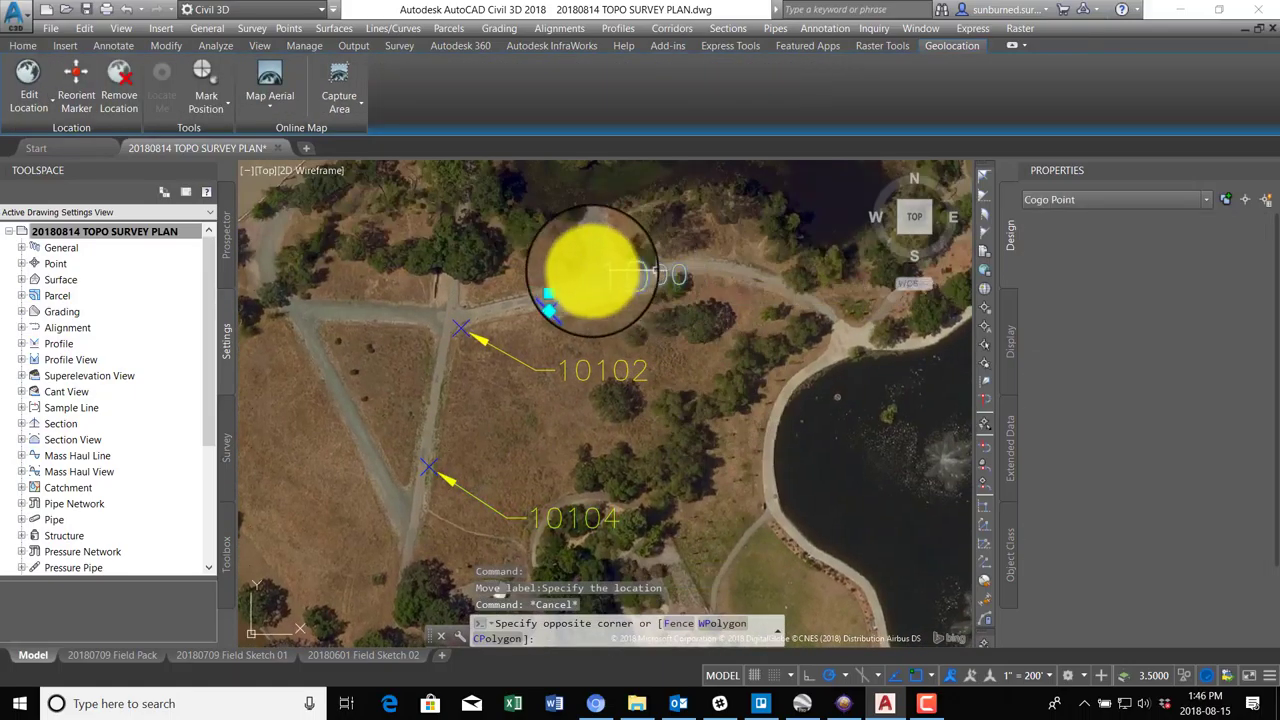
click(563, 272)
click(629, 229)
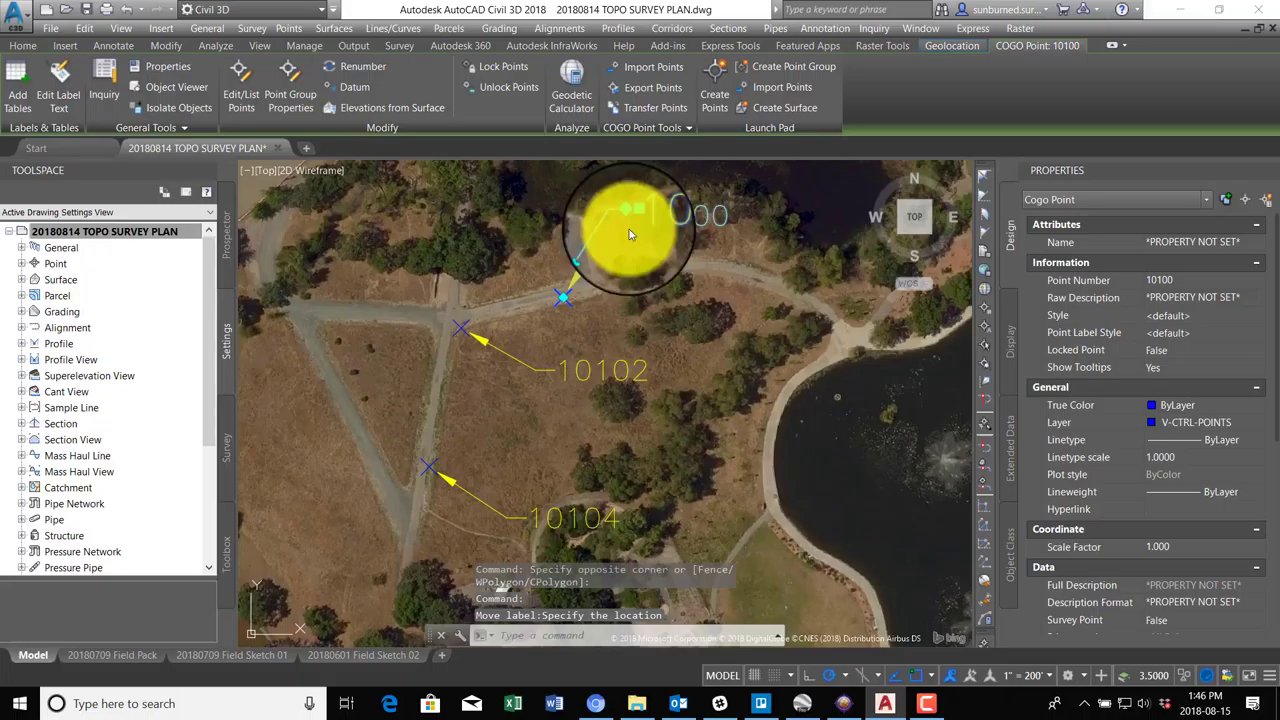
key(Escape)
scroll(645, 284, down, 2)
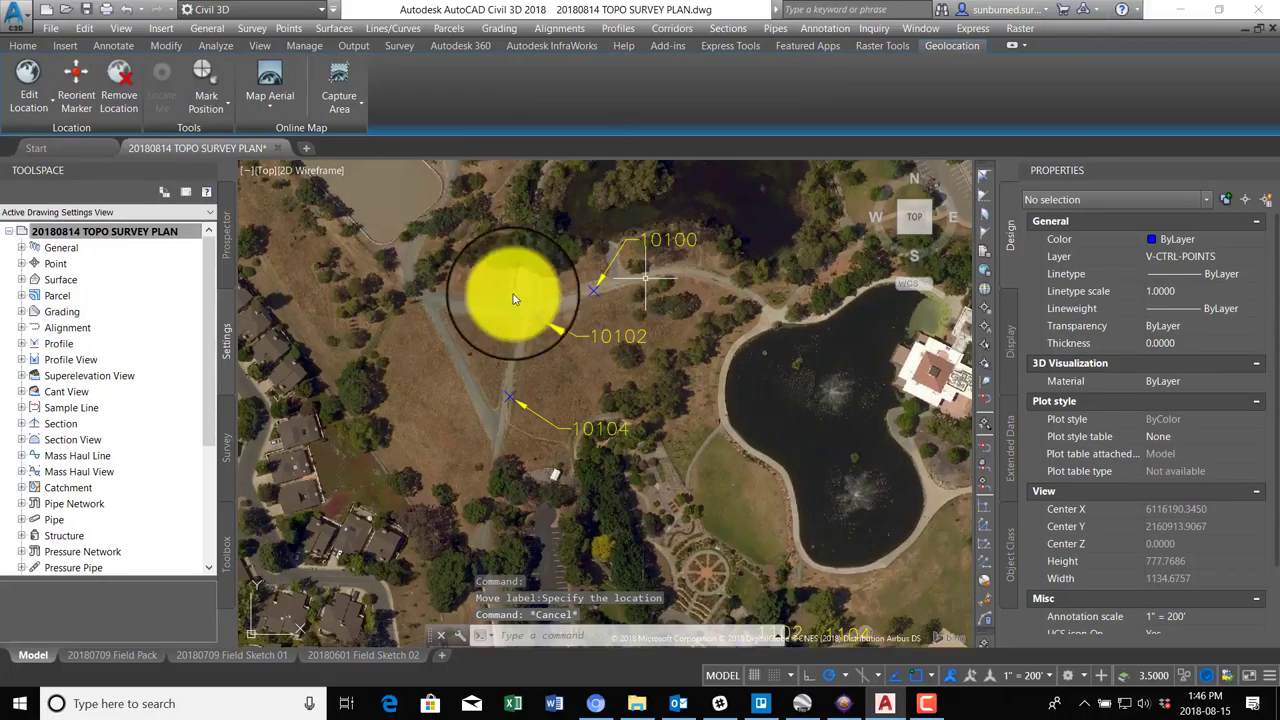
Open the Guida Control point group's properties from the Prospector point groups.
click(22, 264)
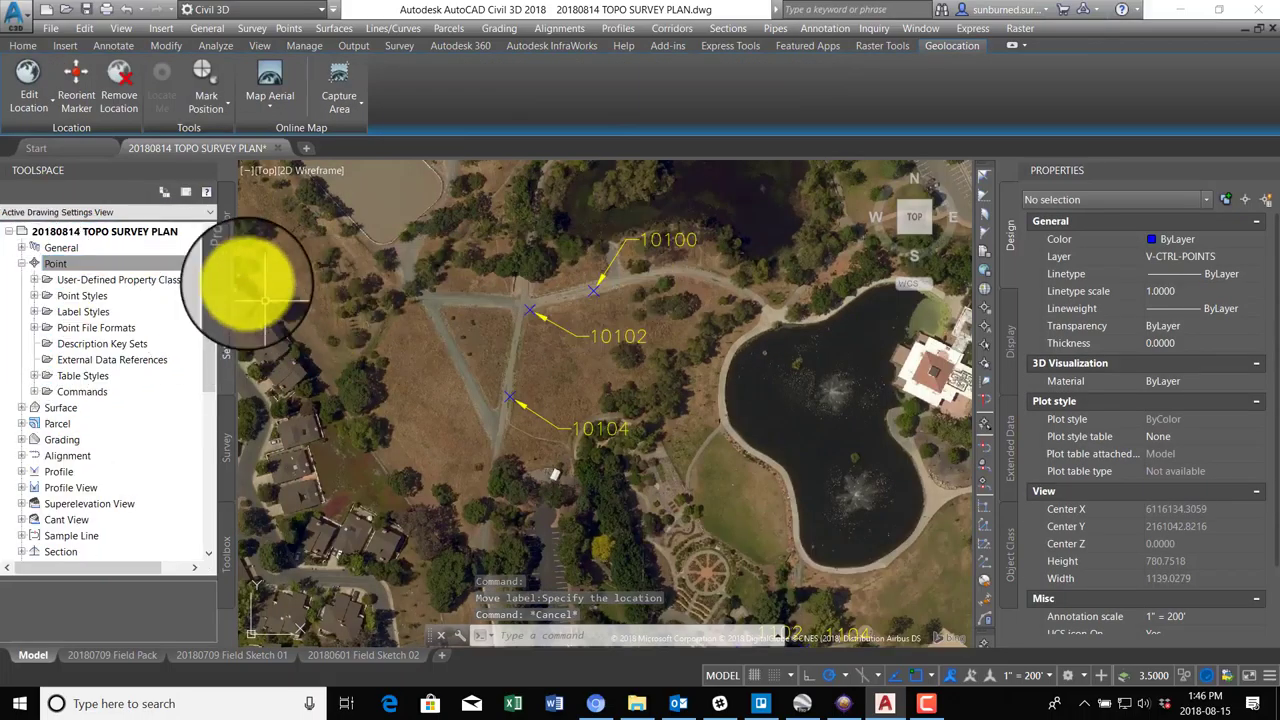
click(229, 269)
click(21, 265)
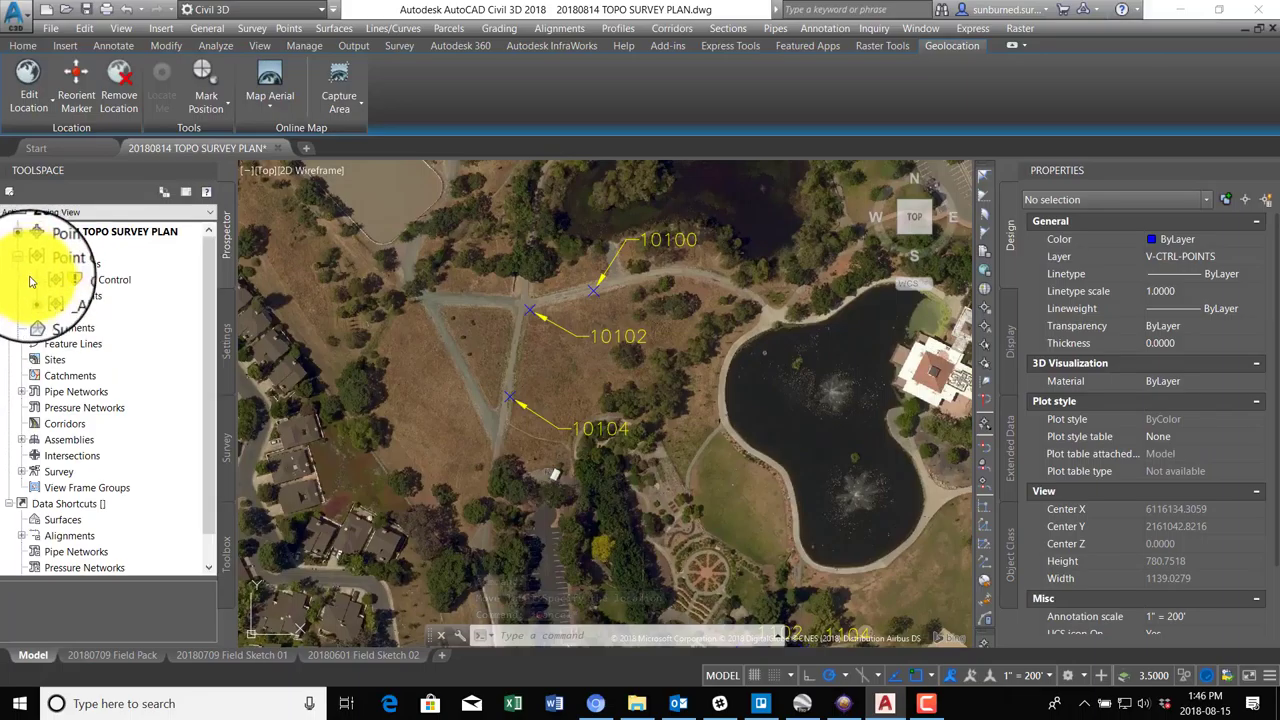
right_click(98, 279)
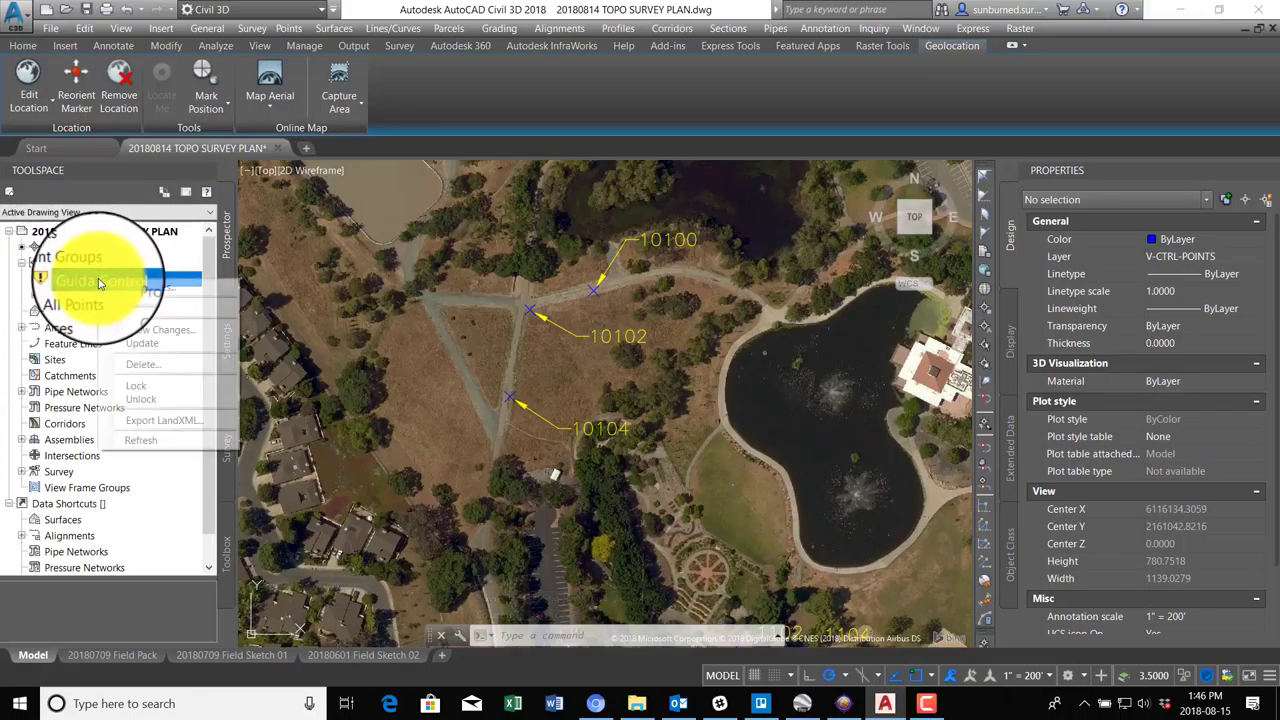
click(147, 289)
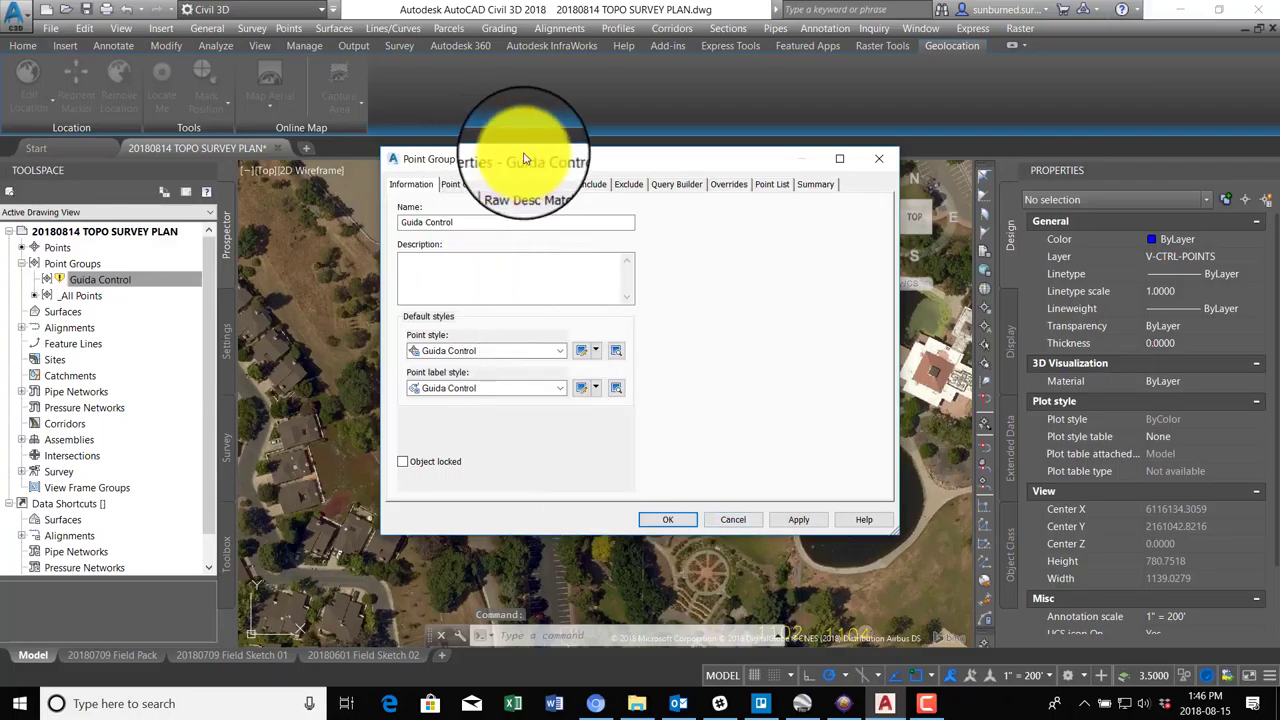
Include points 10100, 10102 and 10104 by windowing them in the drawing, then accept.
click(590, 186)
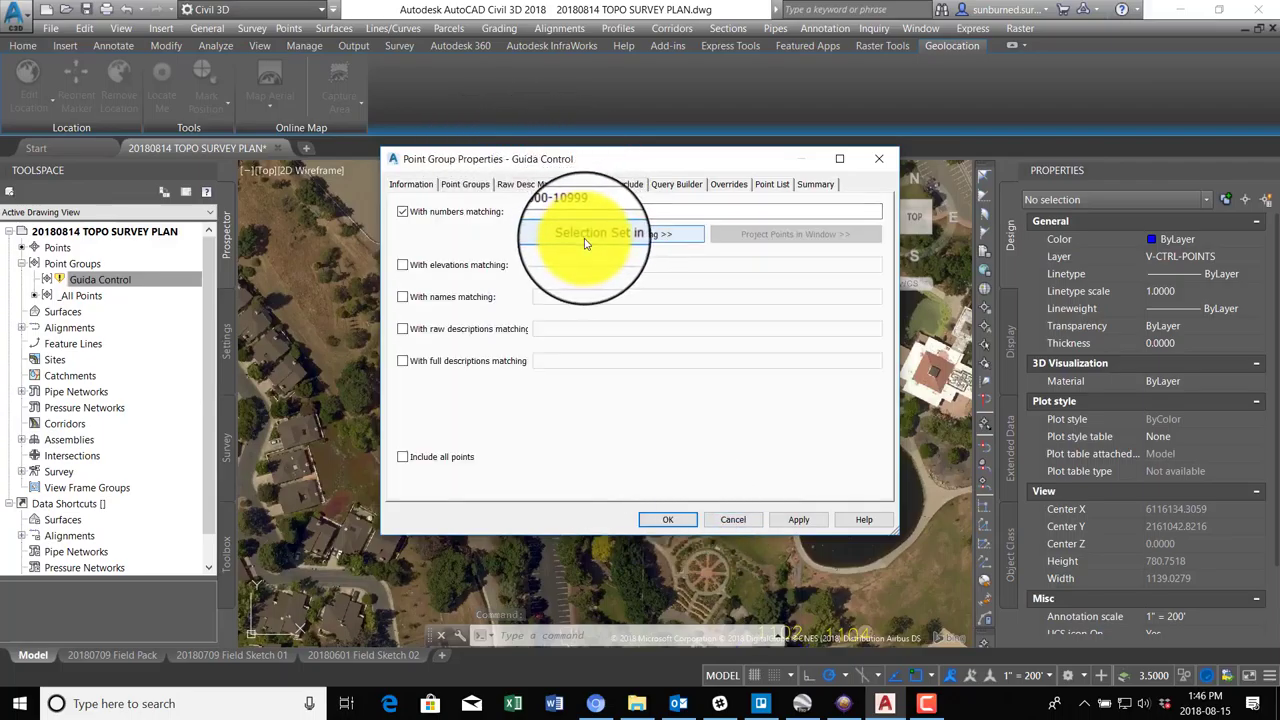
click(585, 240)
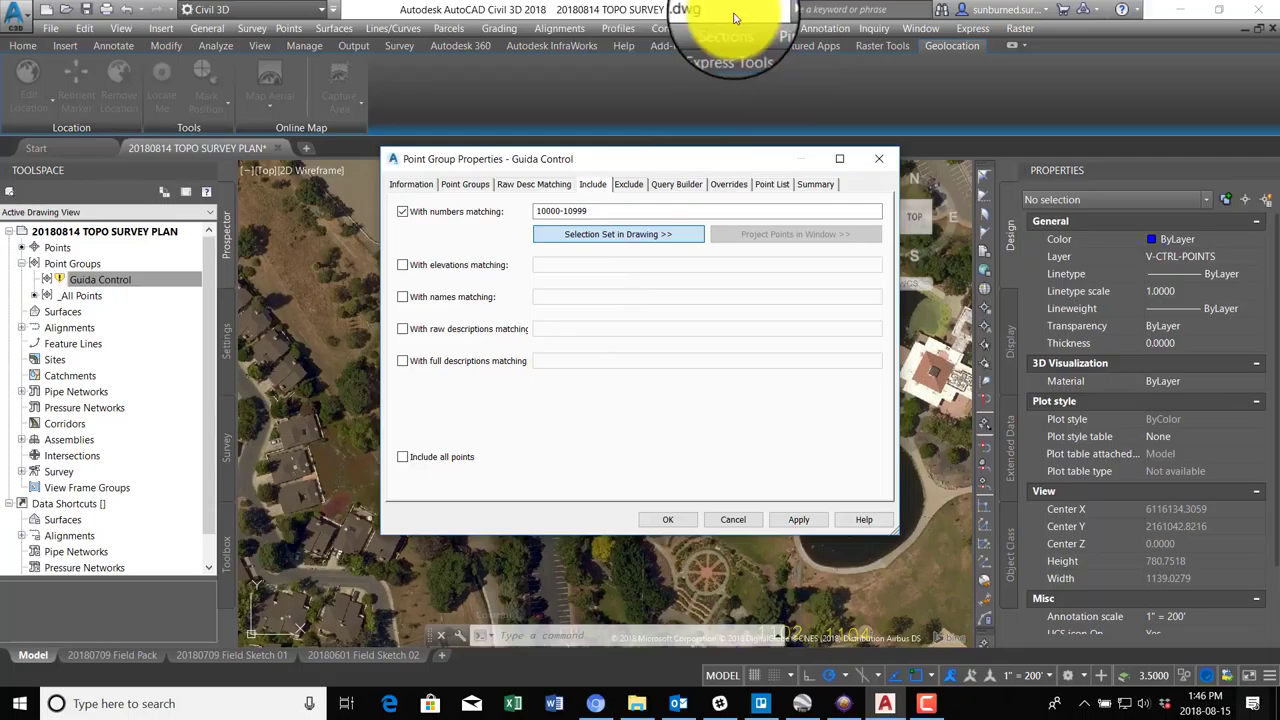
click(828, 503)
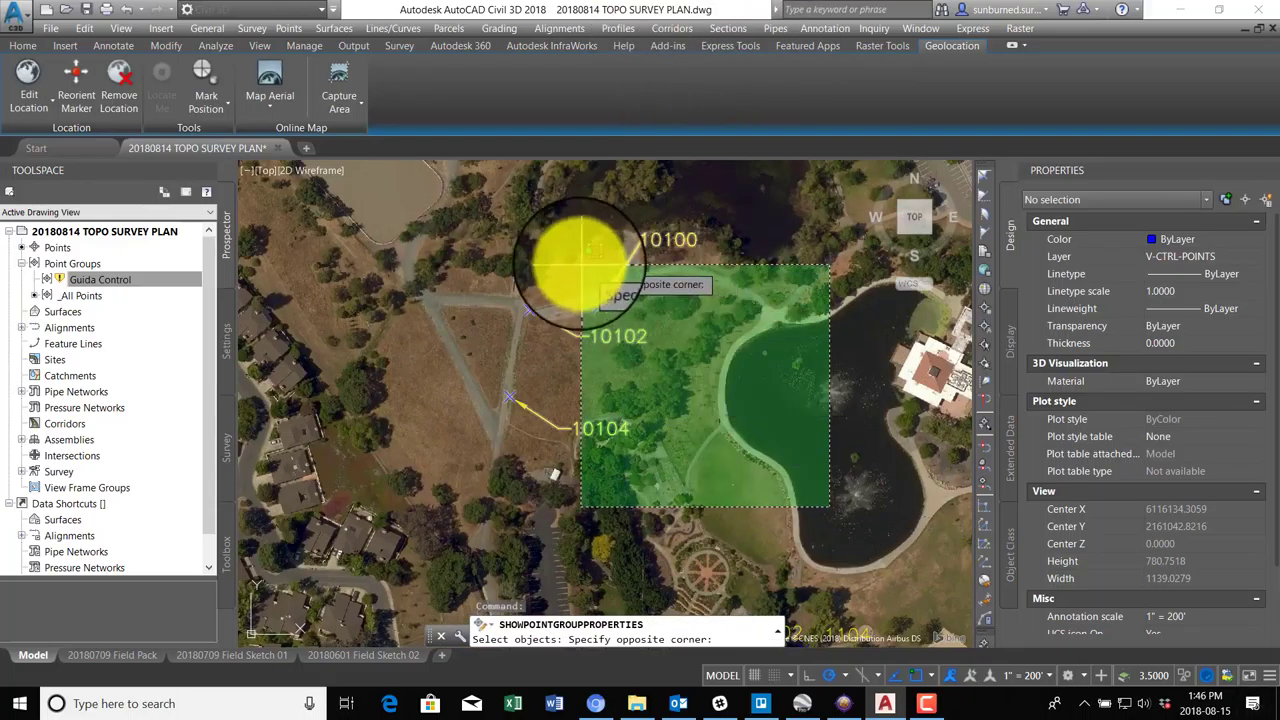
click(560, 251)
key(Return)
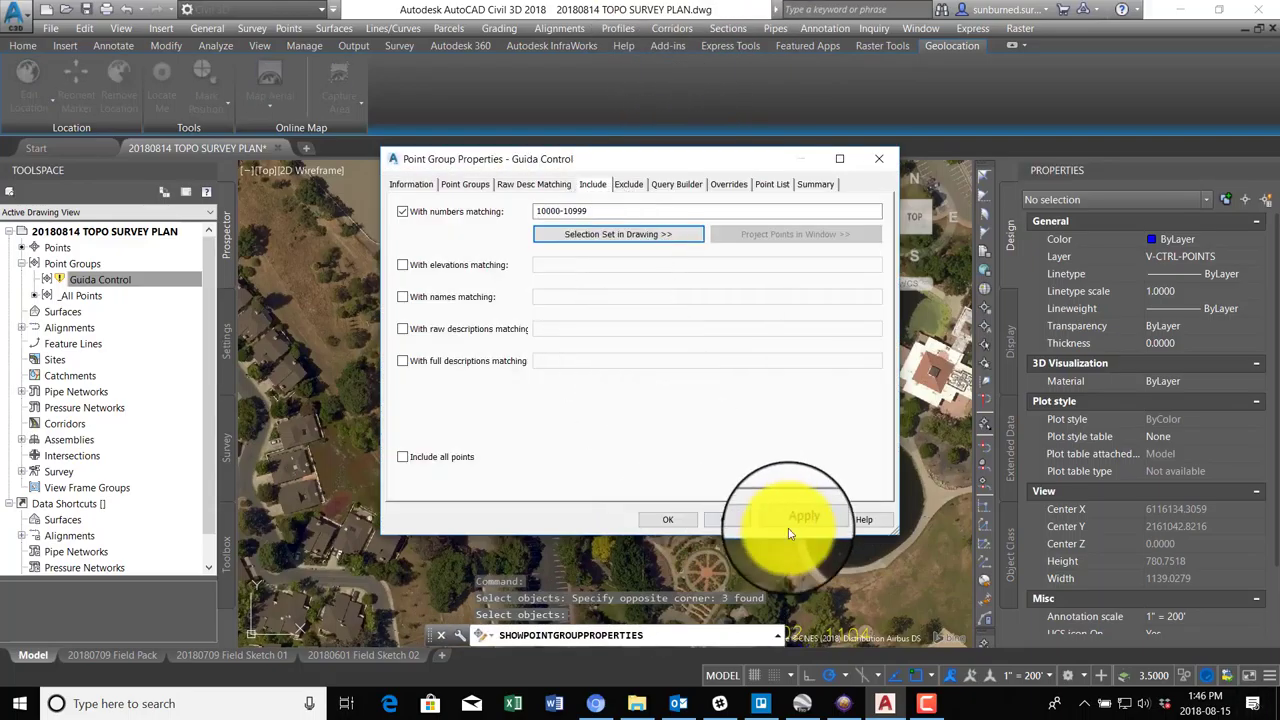
click(668, 519)
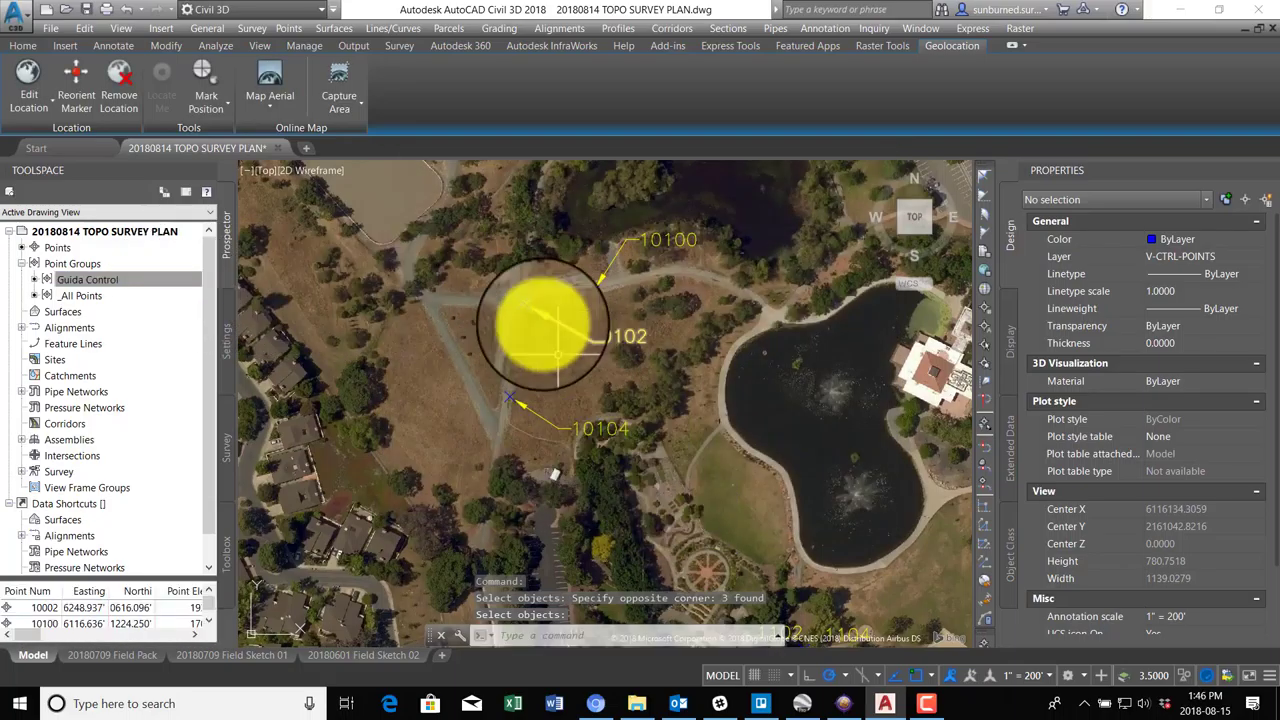
click(695, 445)
click(410, 205)
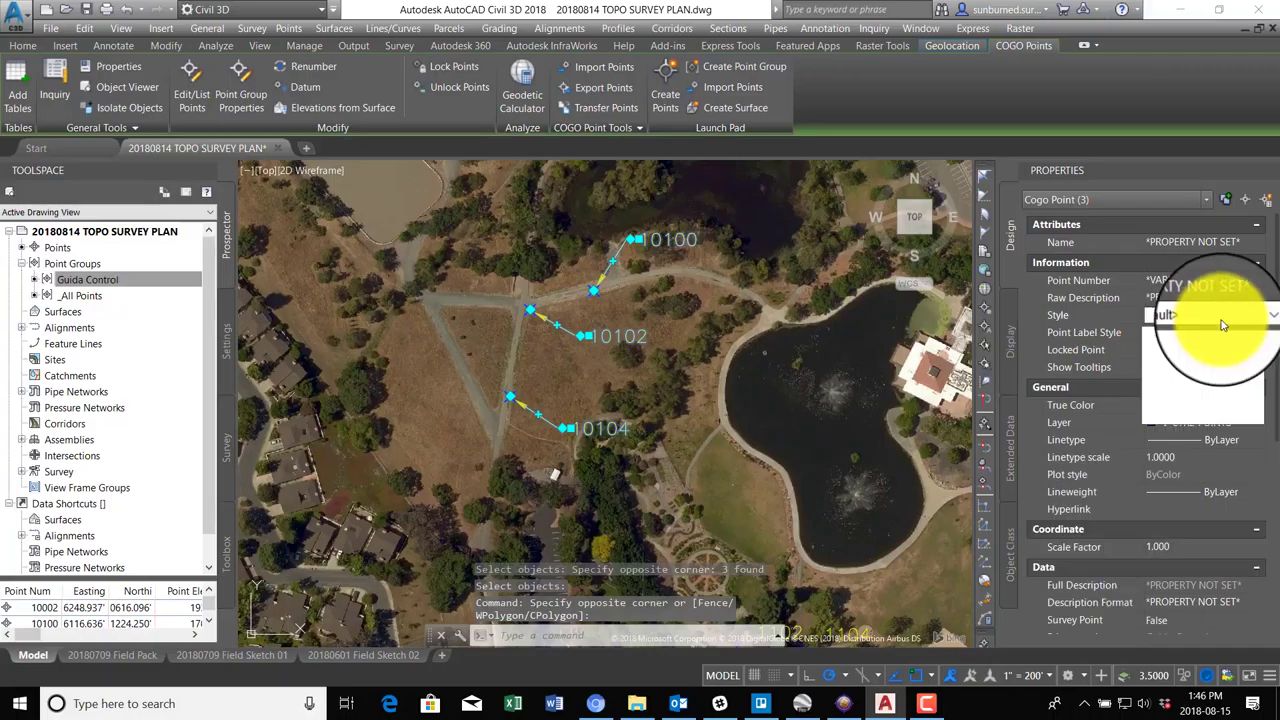
key(Escape)
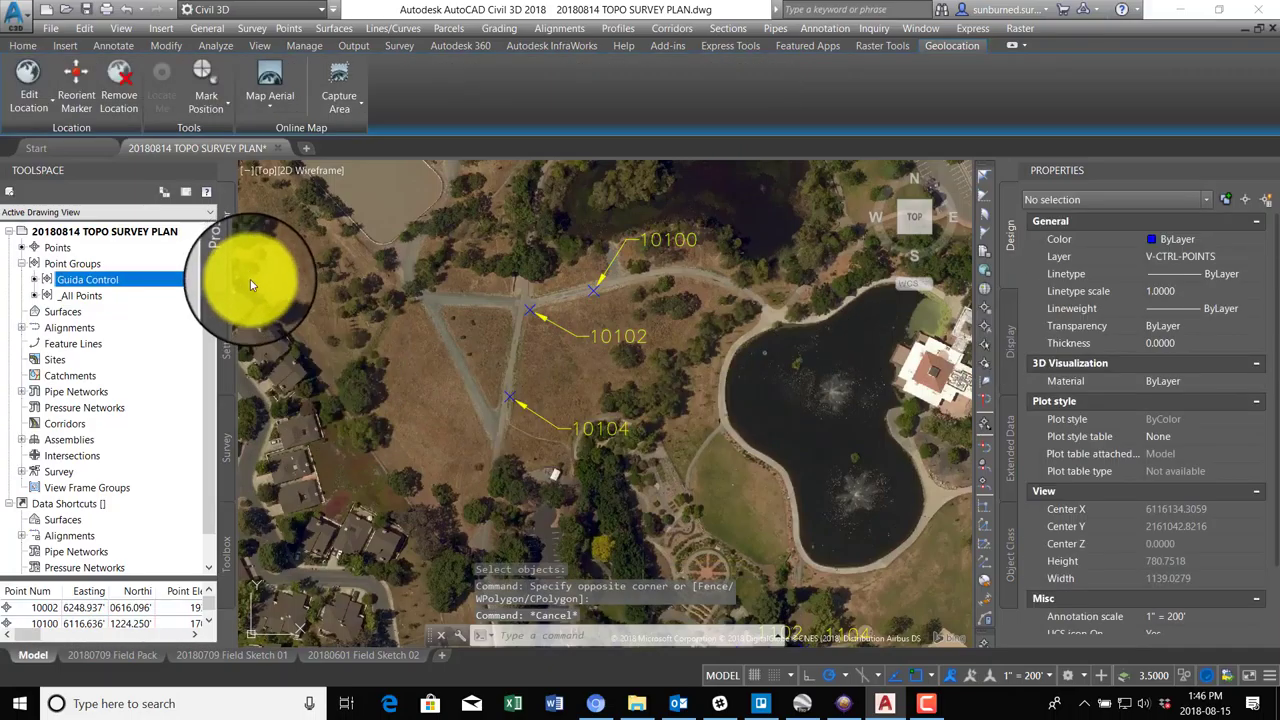
click(163, 272)
right_click(150, 285)
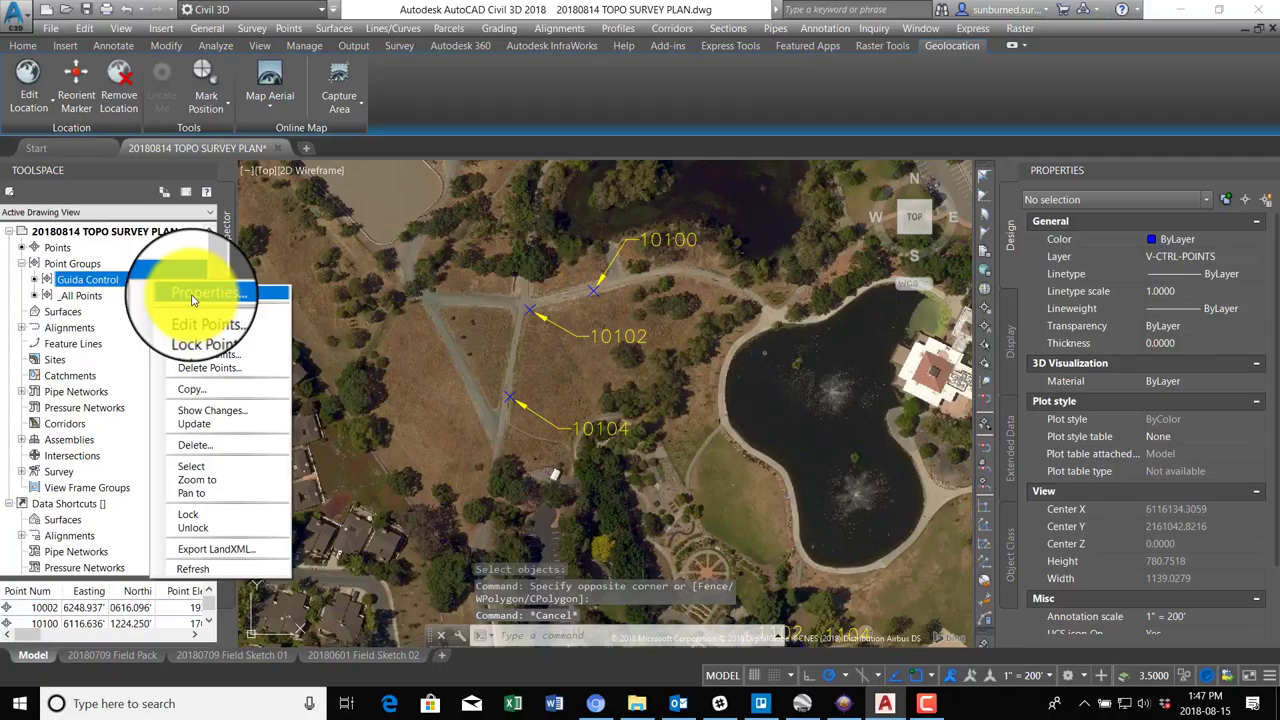
click(194, 294)
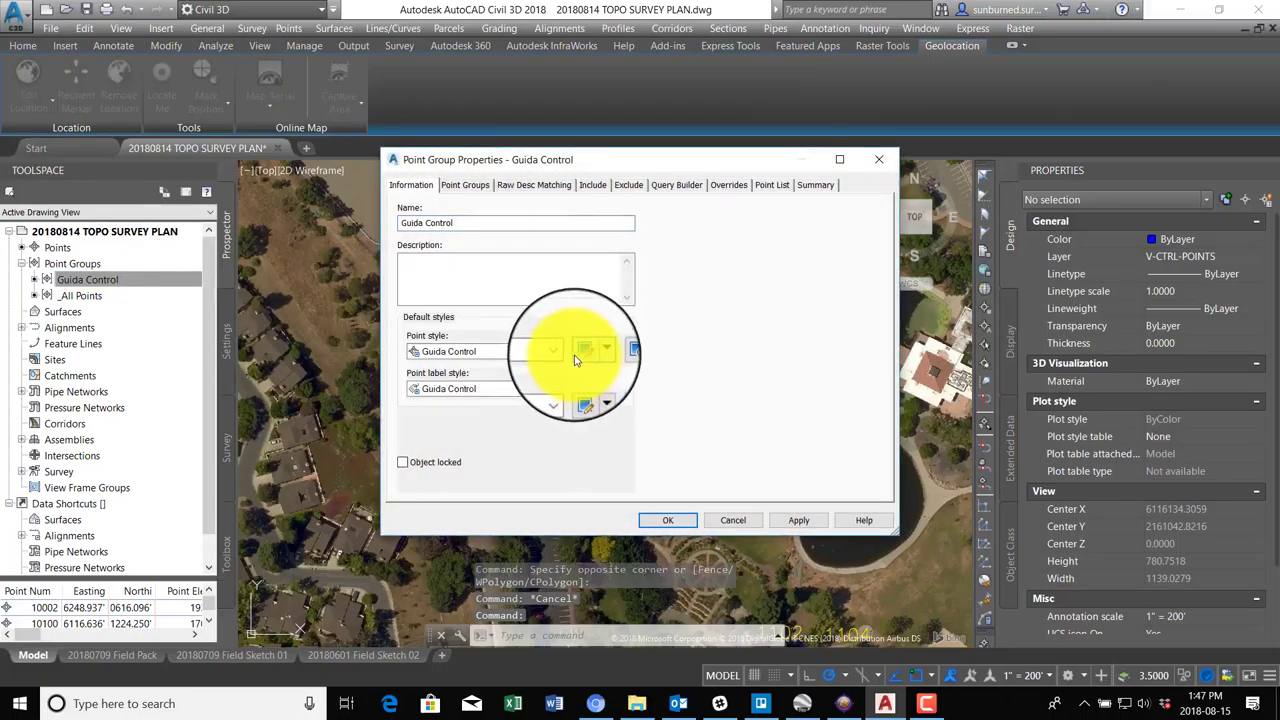
click(583, 352)
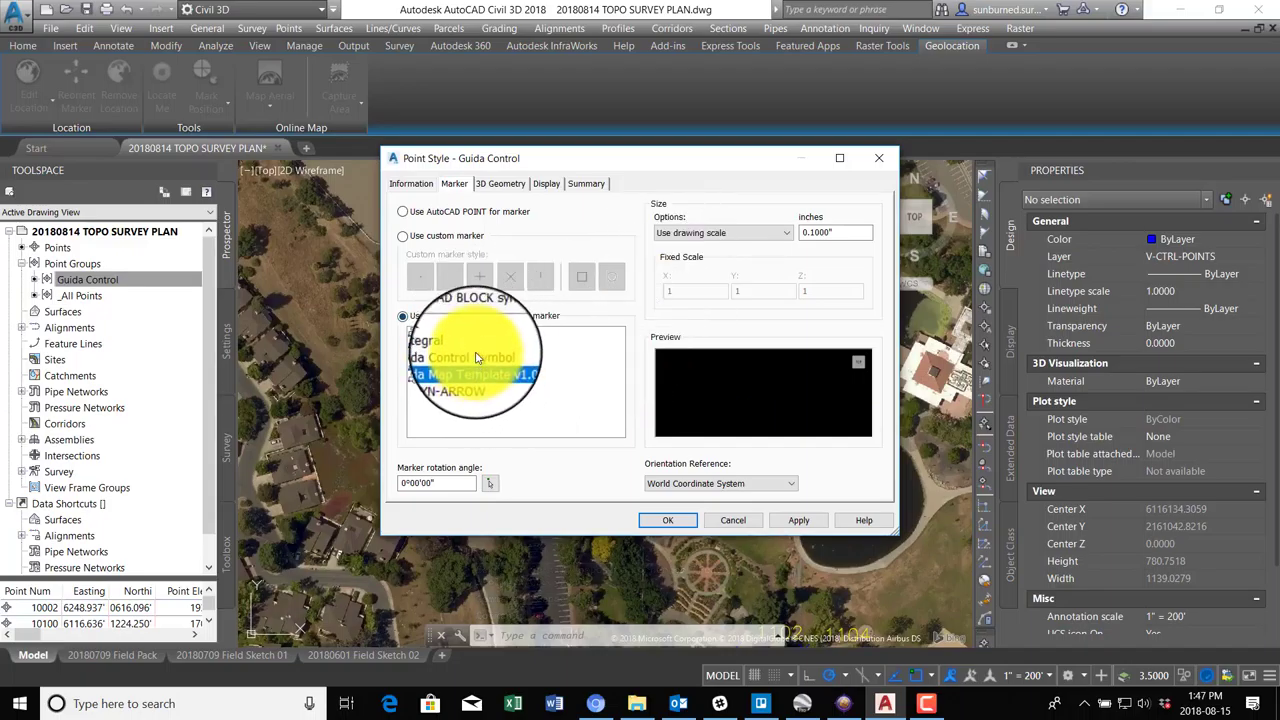
click(441, 338)
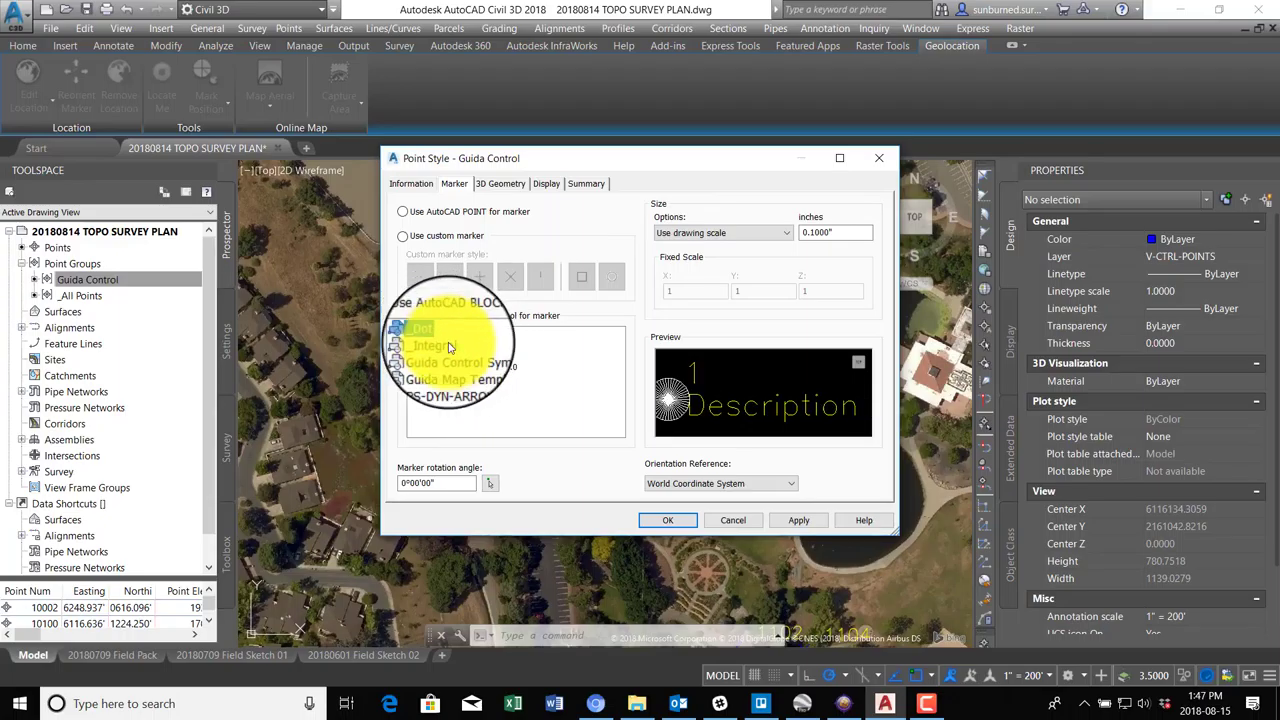
click(445, 356)
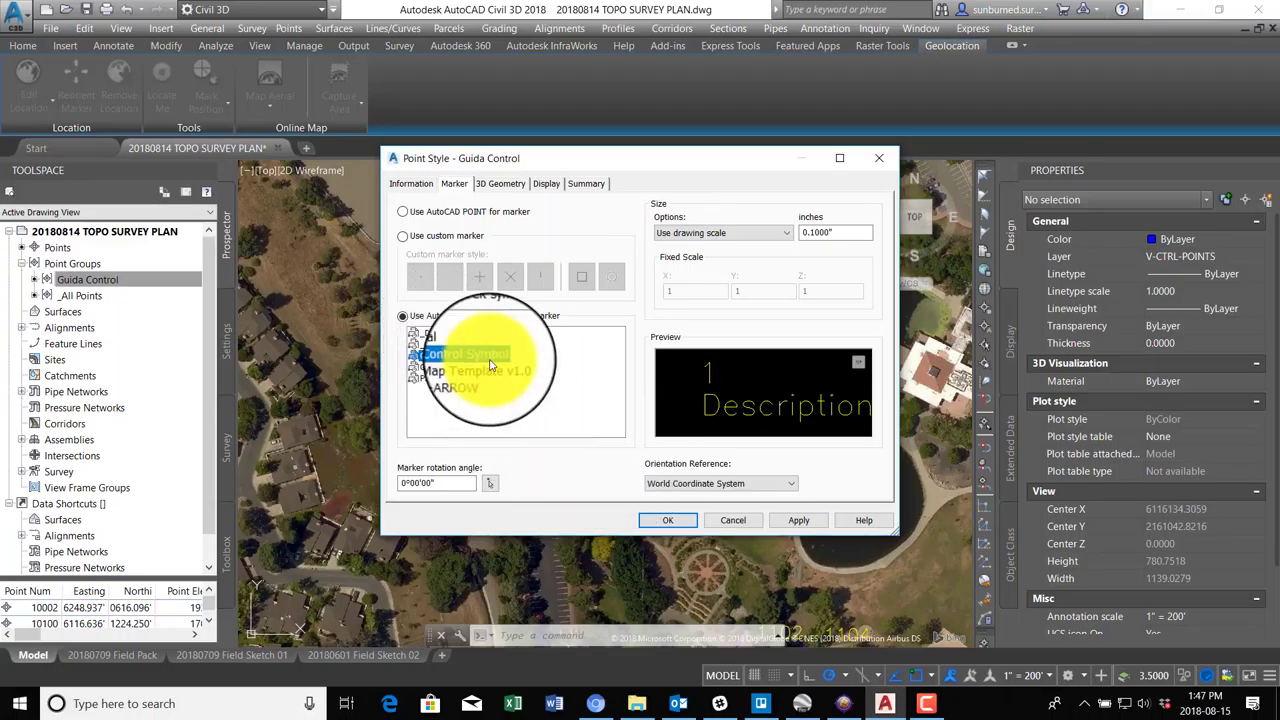
click(730, 521)
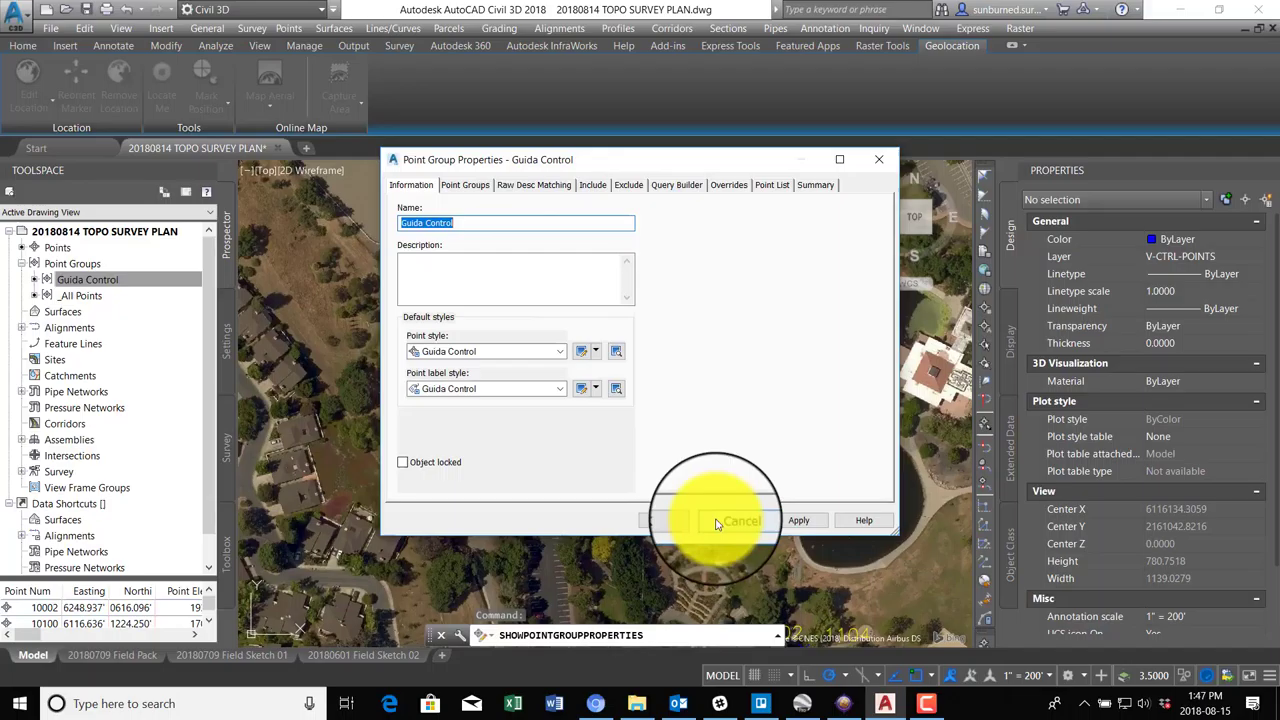
click(733, 521)
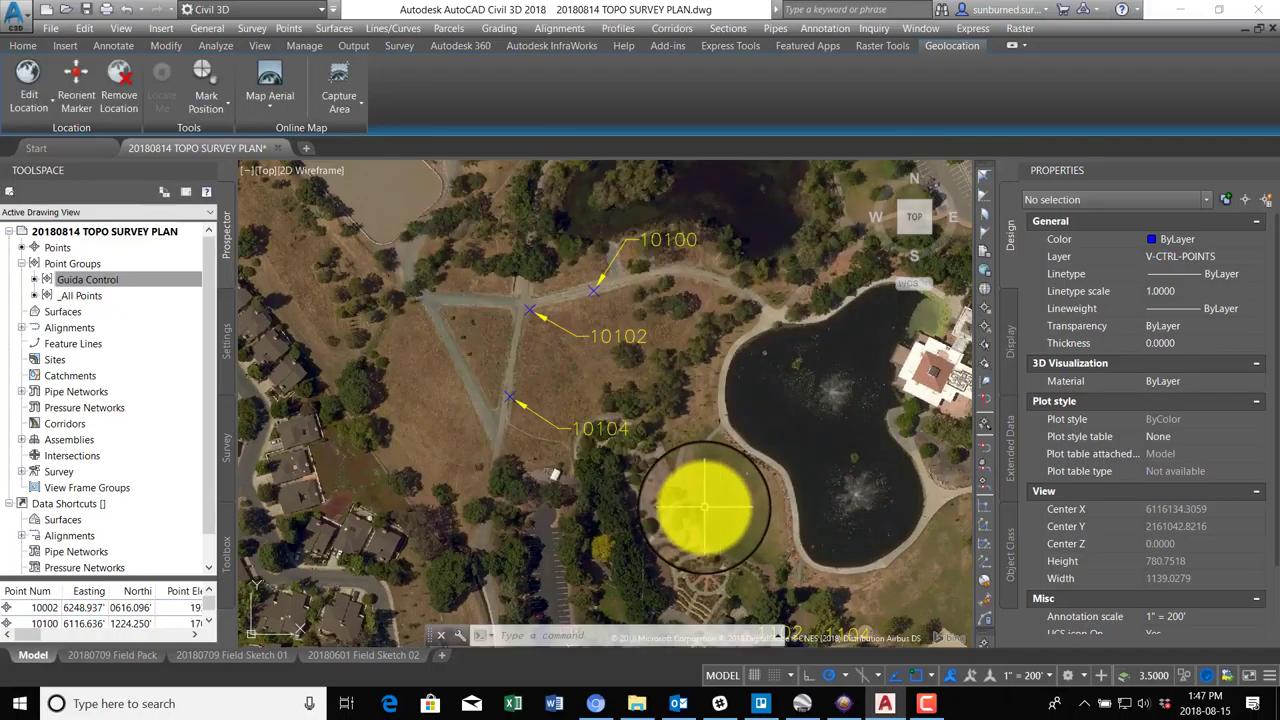
Insert the CTL - Guida Control block from CTL - Guida Control.dwg onto the map.
text(i)
key(Return)
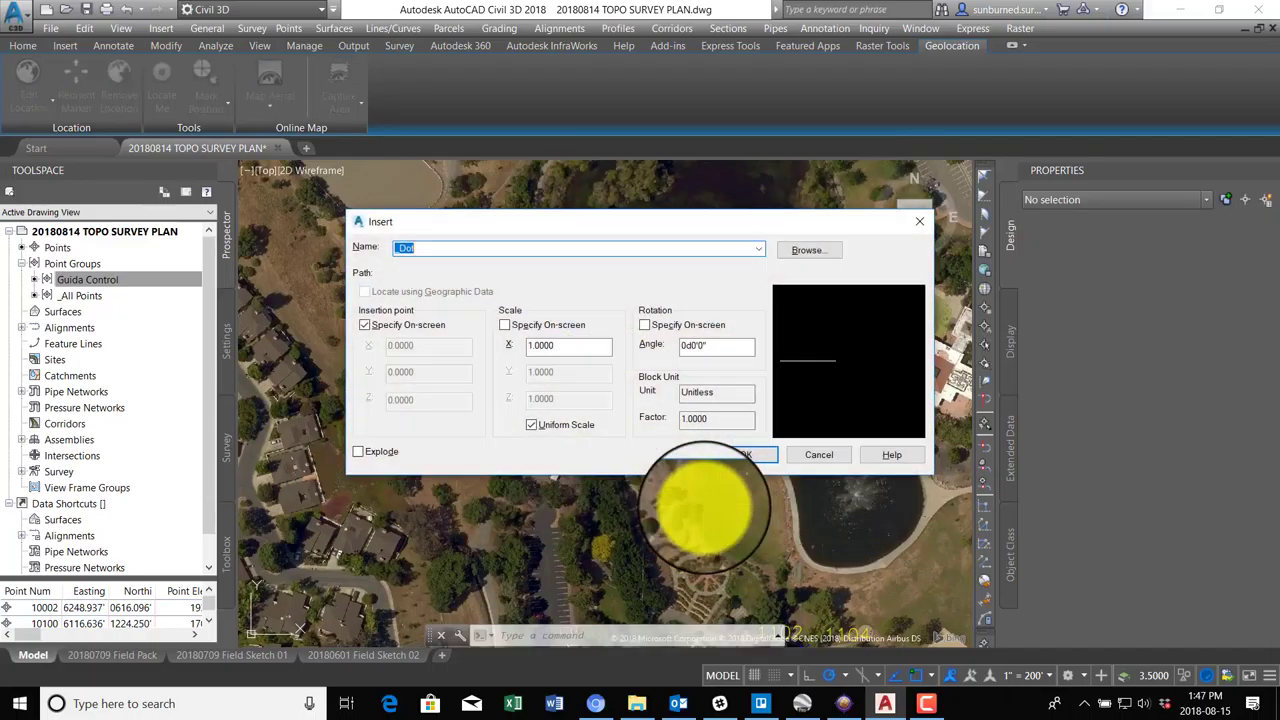
click(812, 251)
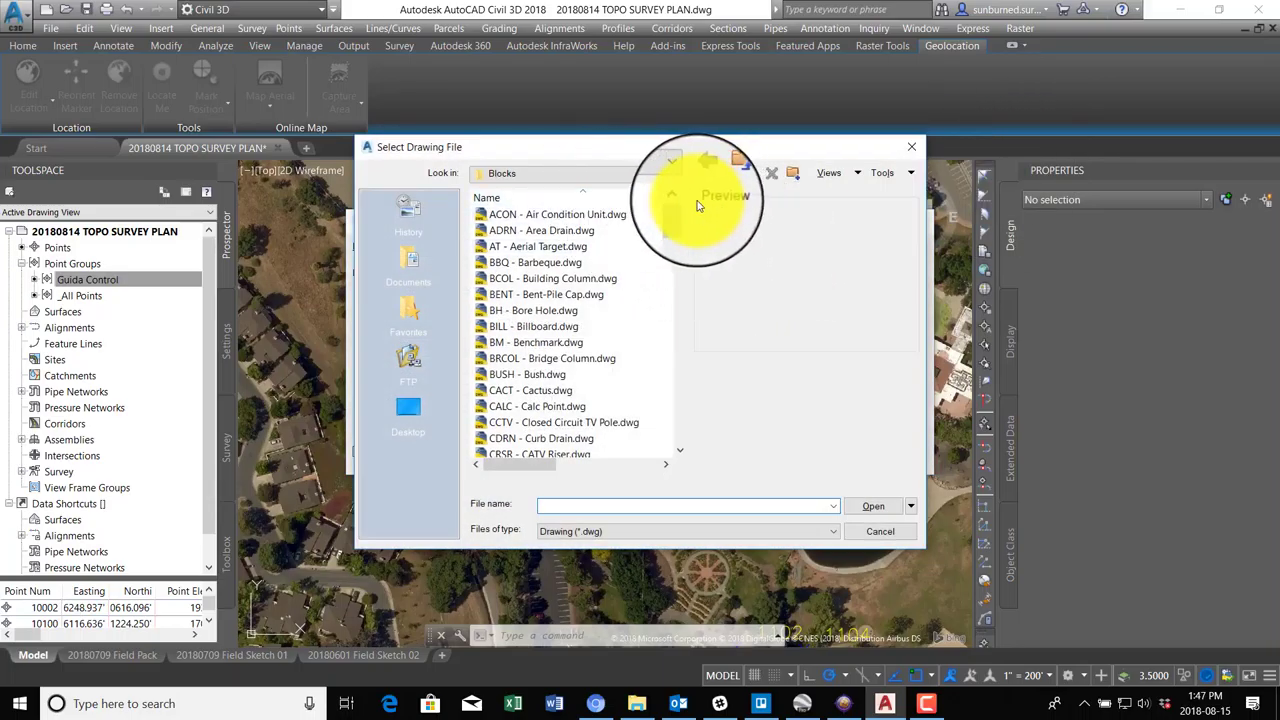
scroll(548, 402, down, 2)
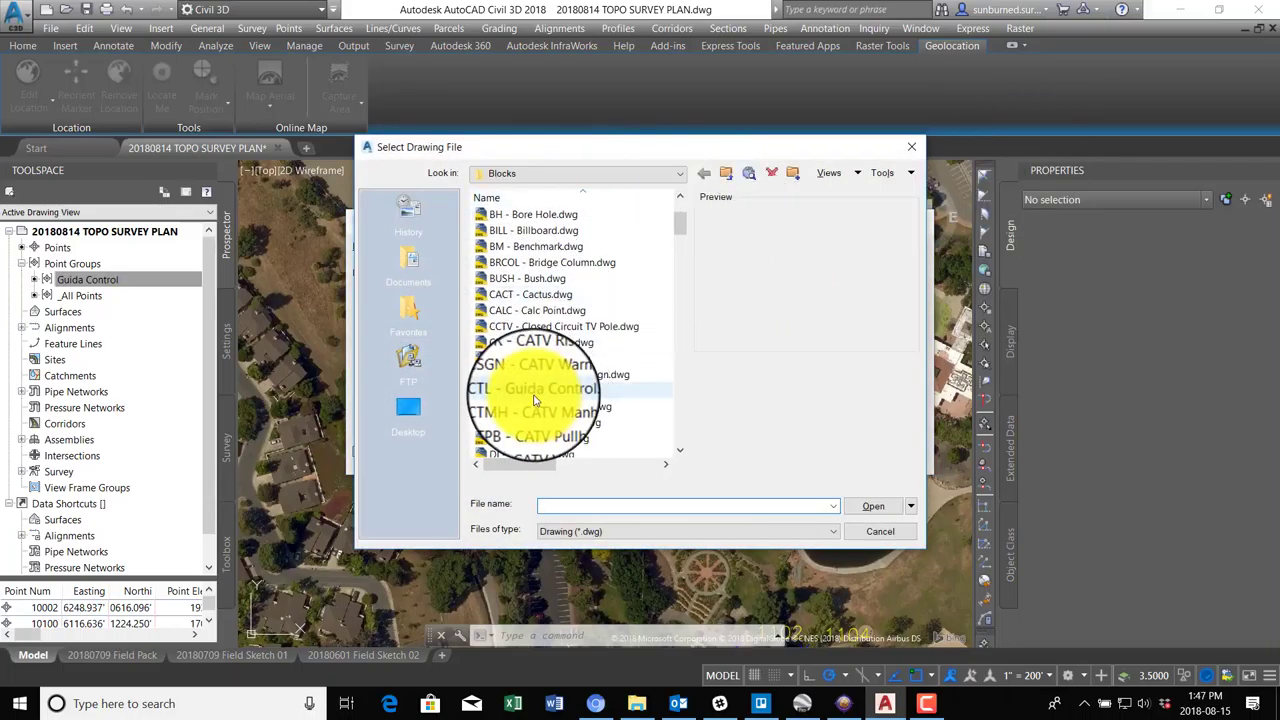
click(535, 395)
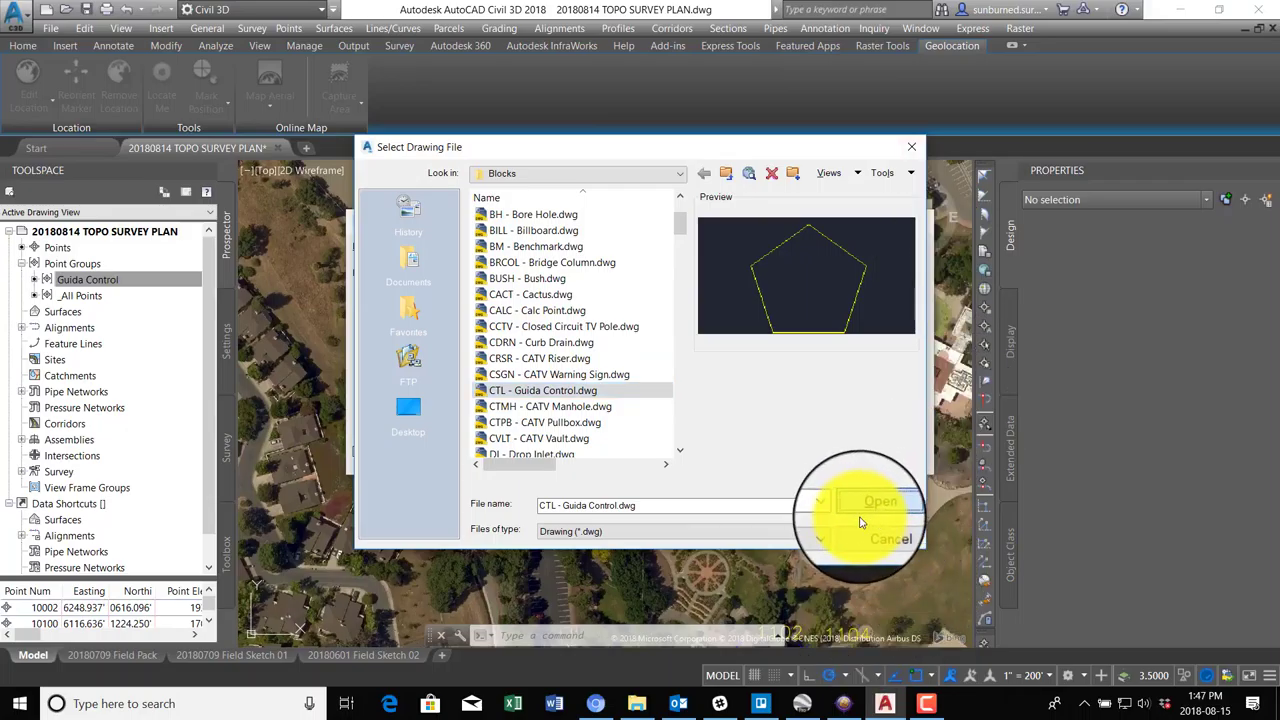
click(863, 522)
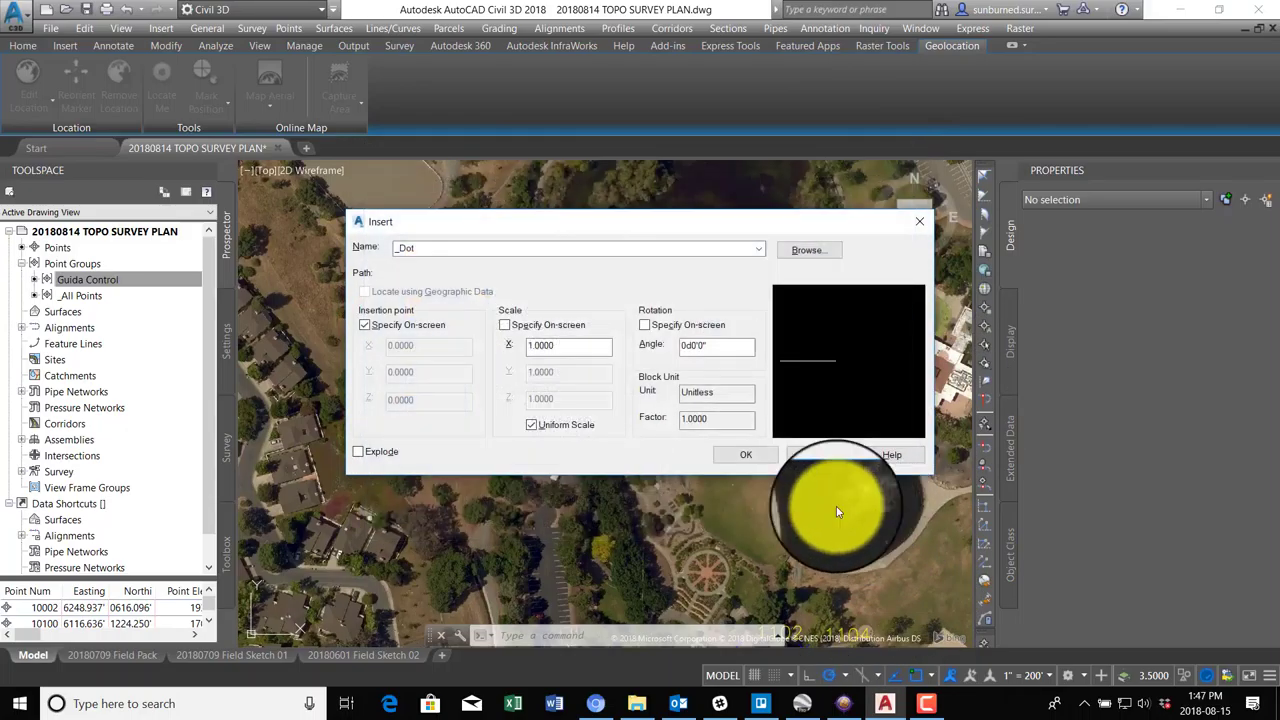
click(754, 457)
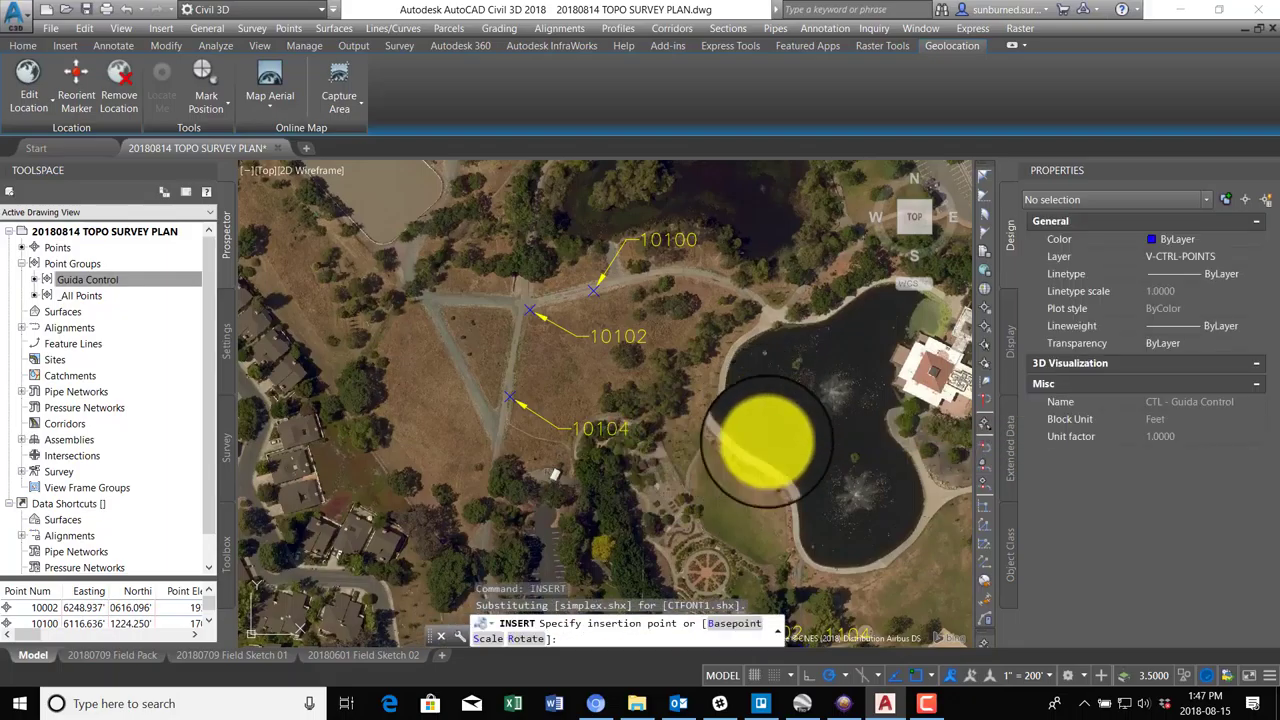
click(783, 543)
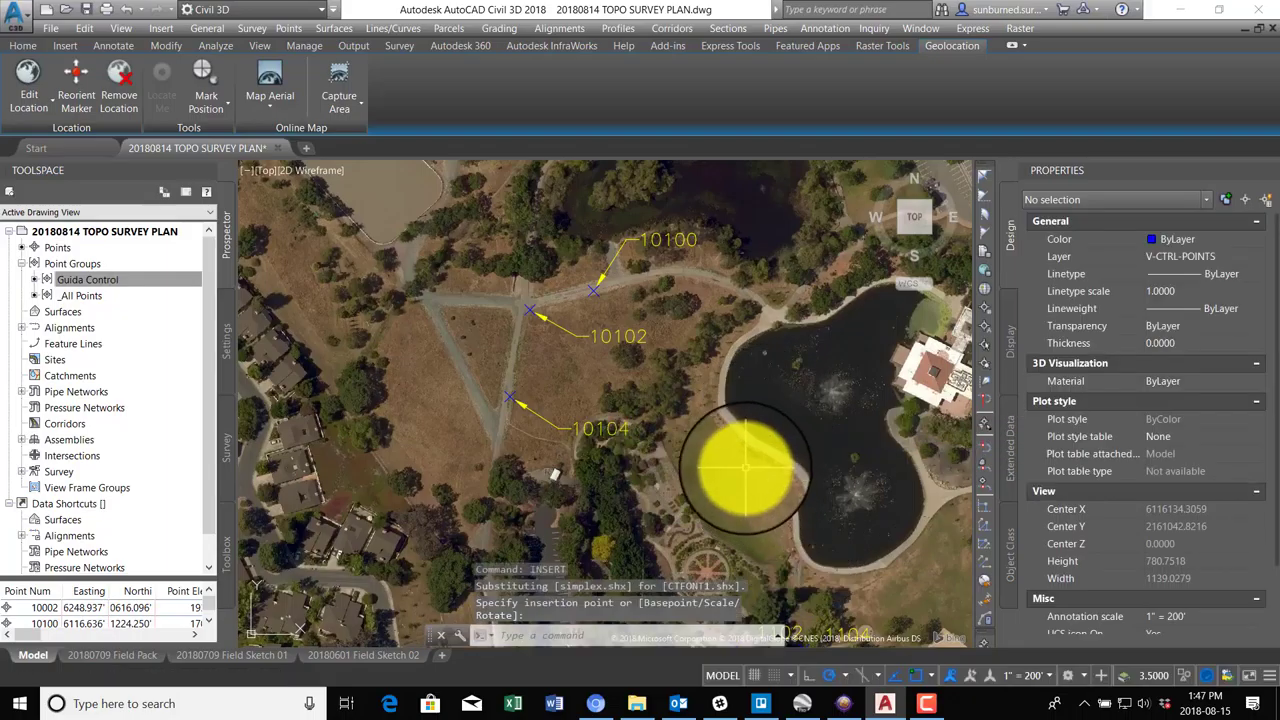
click(757, 371)
click(840, 462)
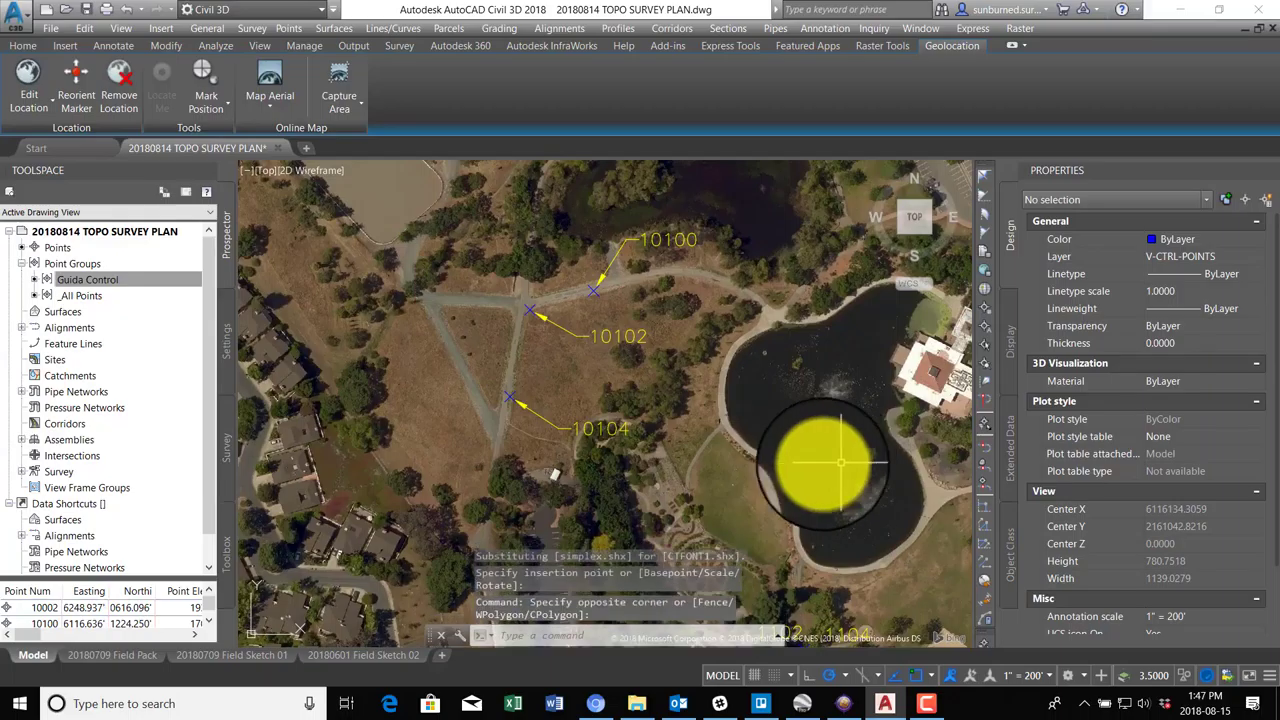
Zoom to the drawing extents and select the Guida Control point group.
middle_click(791, 459)
middle_click(791, 459)
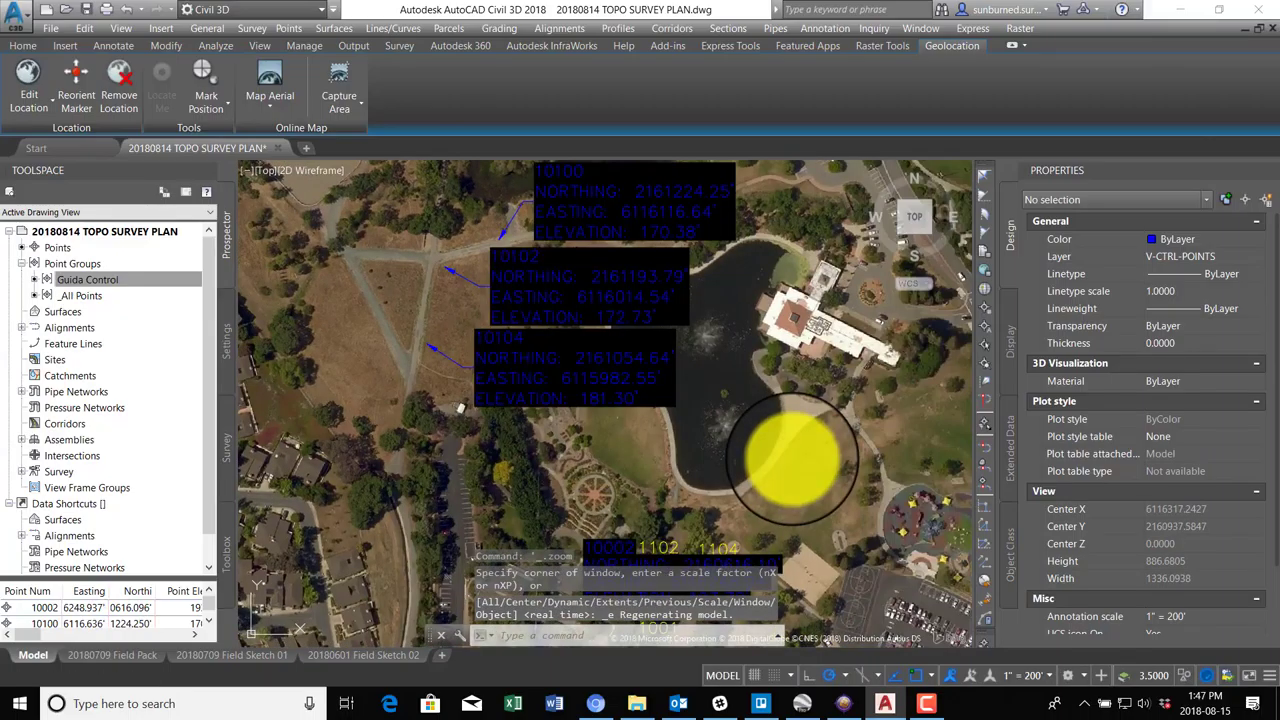
scroll(791, 459, down, 2)
middle_drag(814, 514, 814, 471)
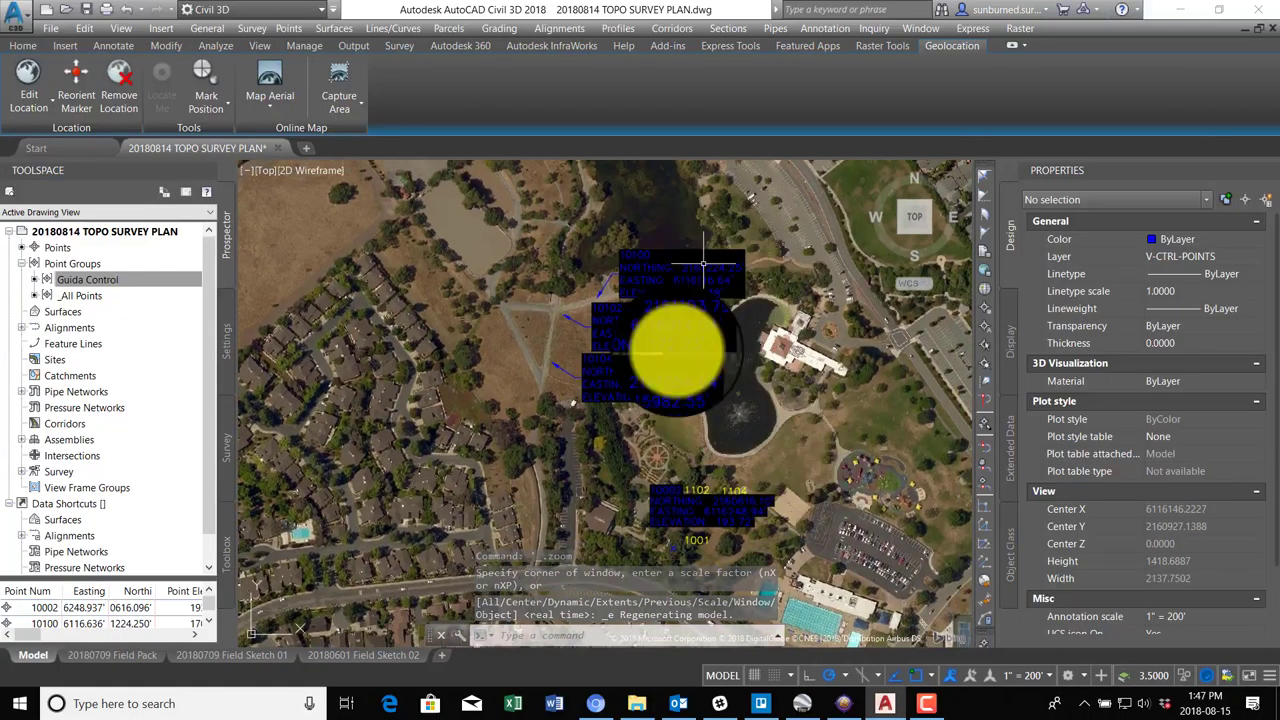
scroll(586, 314, up, 2)
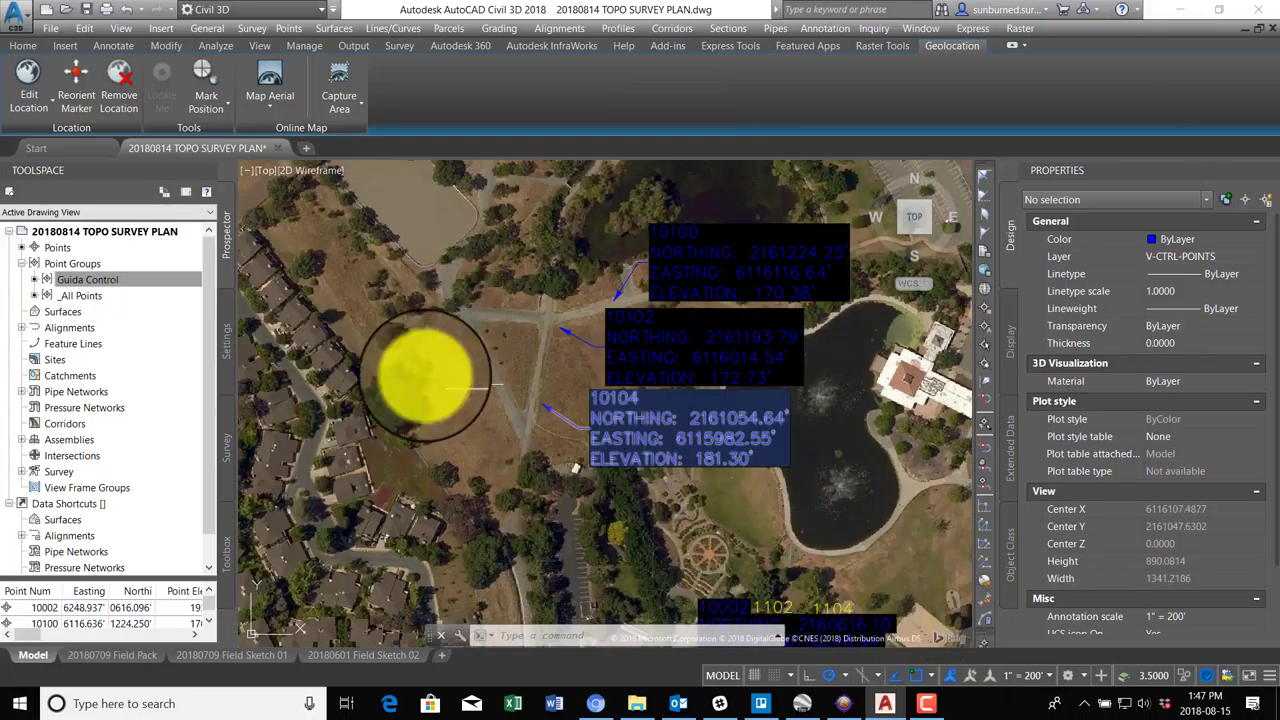
click(143, 279)
right_click(165, 283)
Make the CTL - Guida Control block the marker of the Guida Control point style.
click(190, 291)
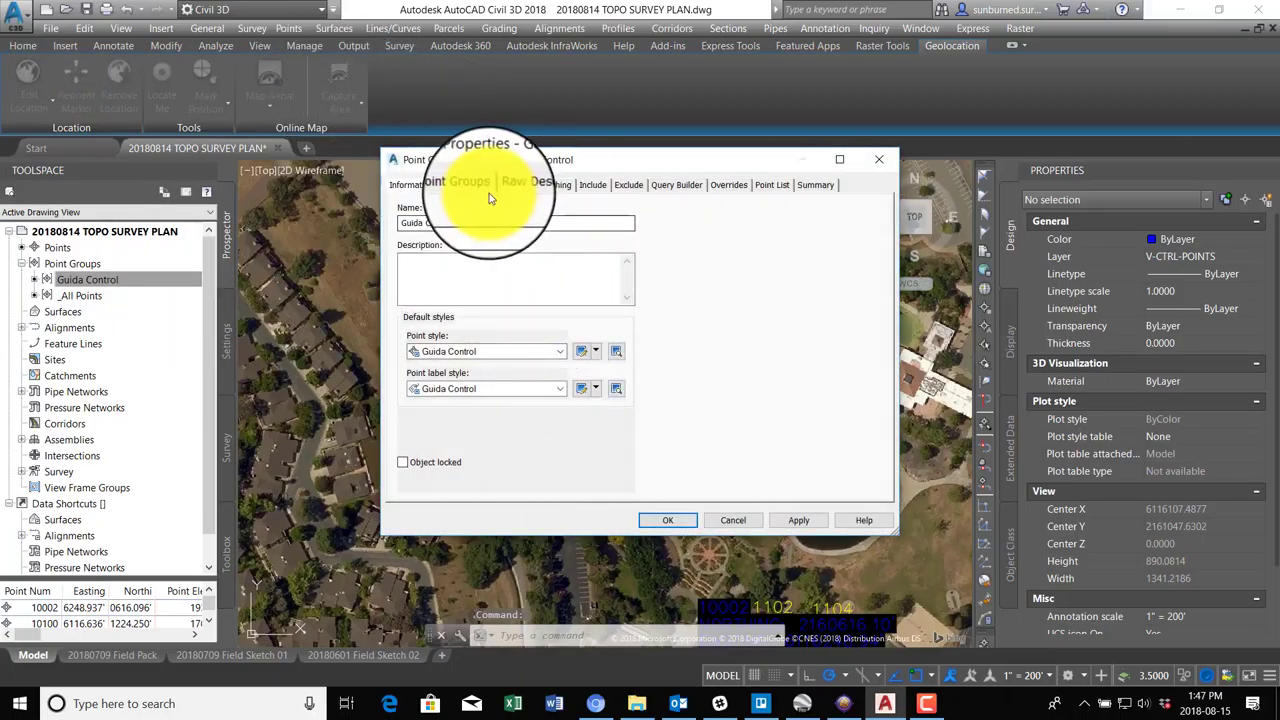
click(583, 351)
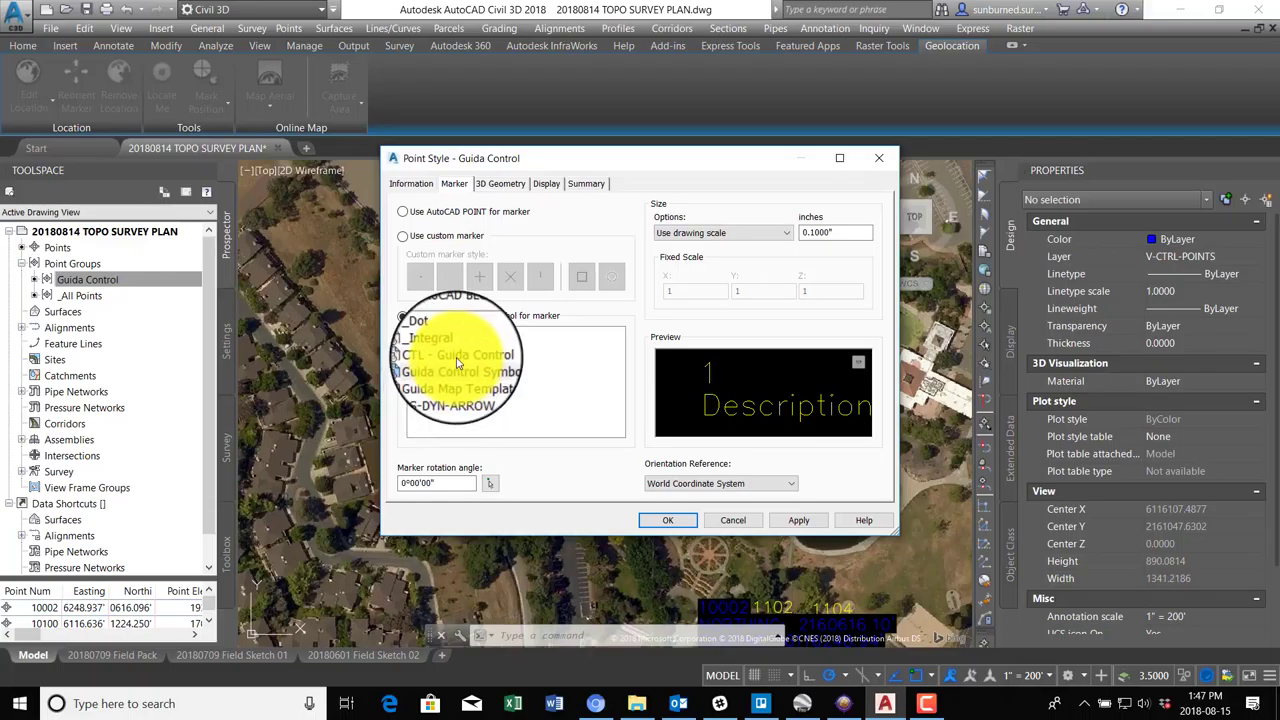
click(457, 357)
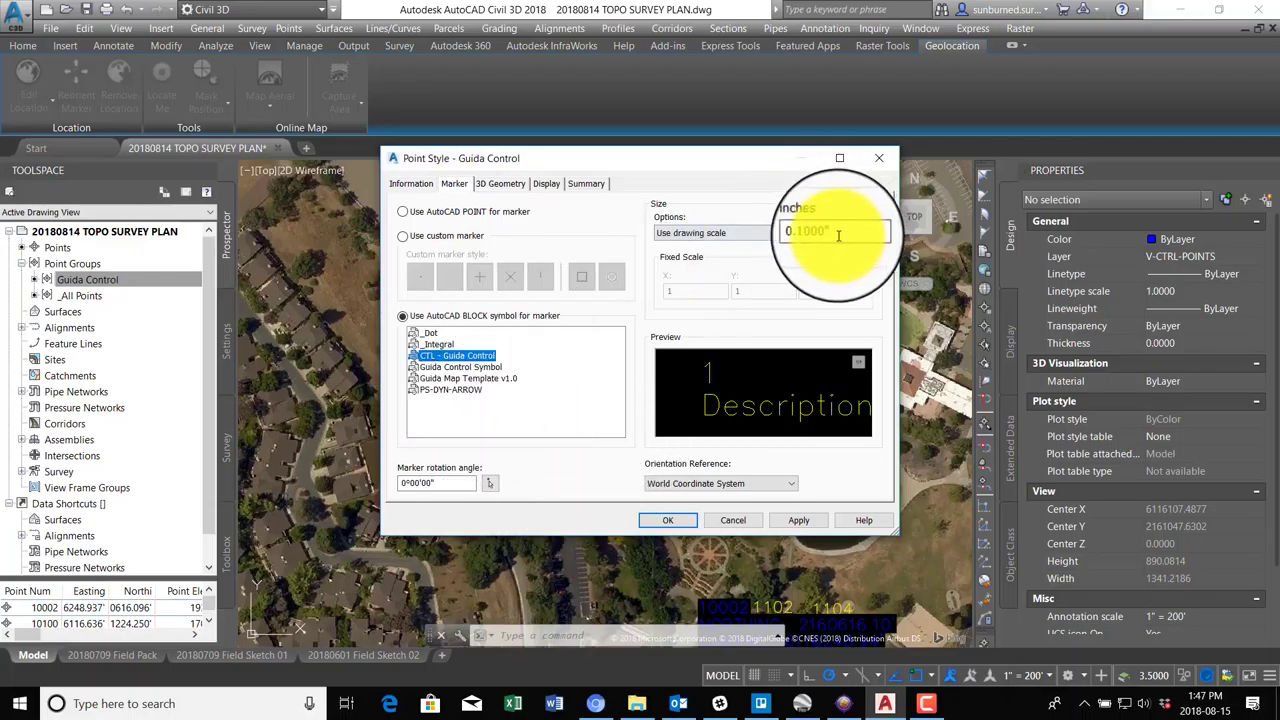
click(431, 333)
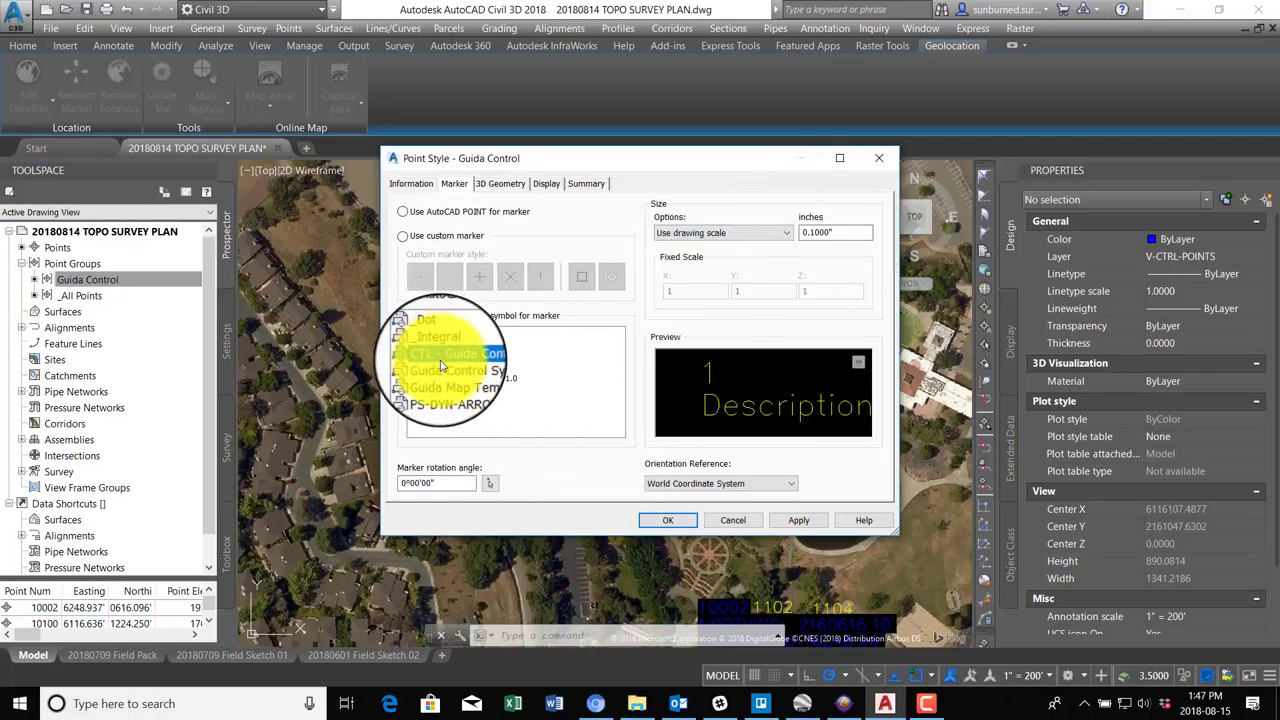
click(668, 520)
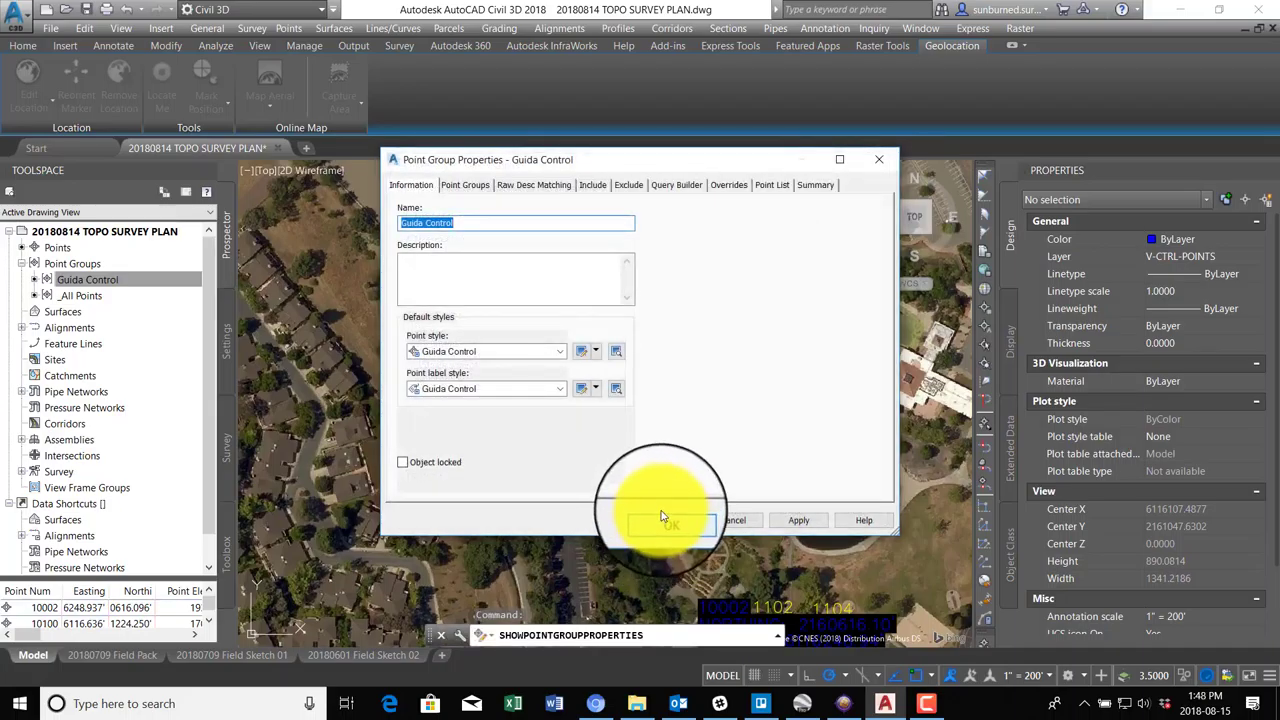
click(668, 520)
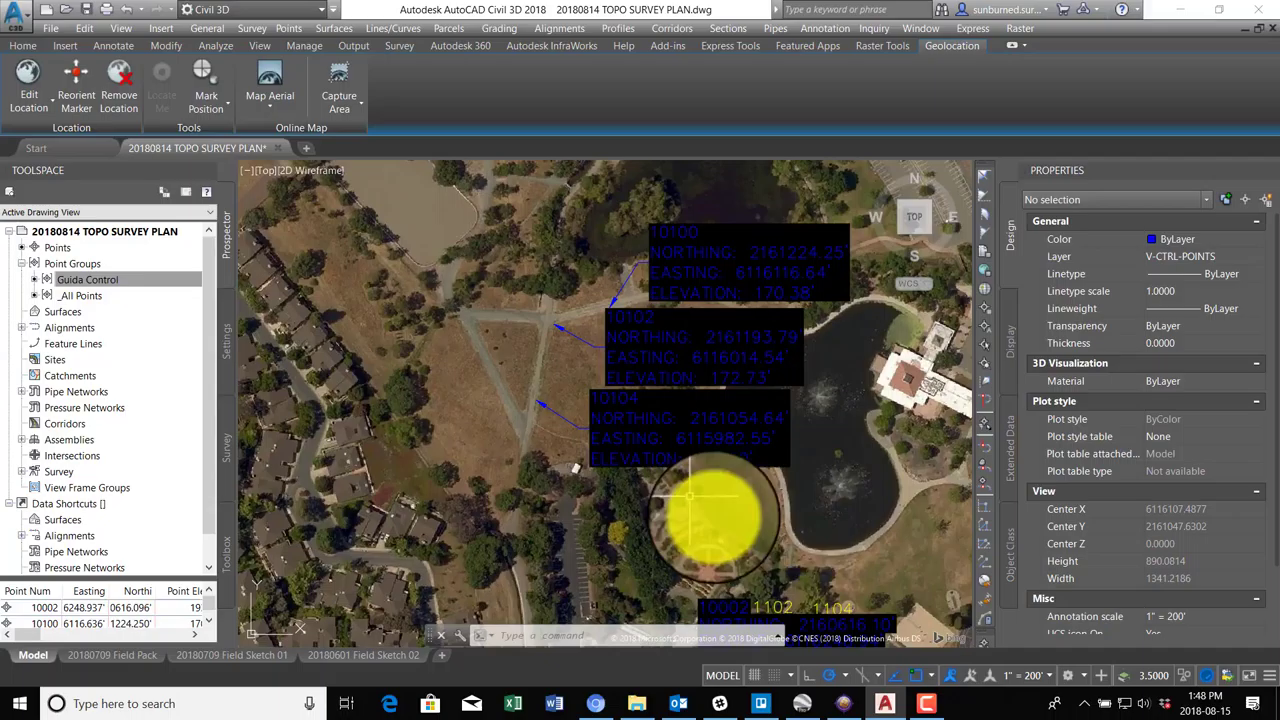
scroll(800, 480, down, 5)
mouse_move(810, 492)
middle_down()
mouse_move(706, 430)
mouse_move(706, 445)
middle_up()
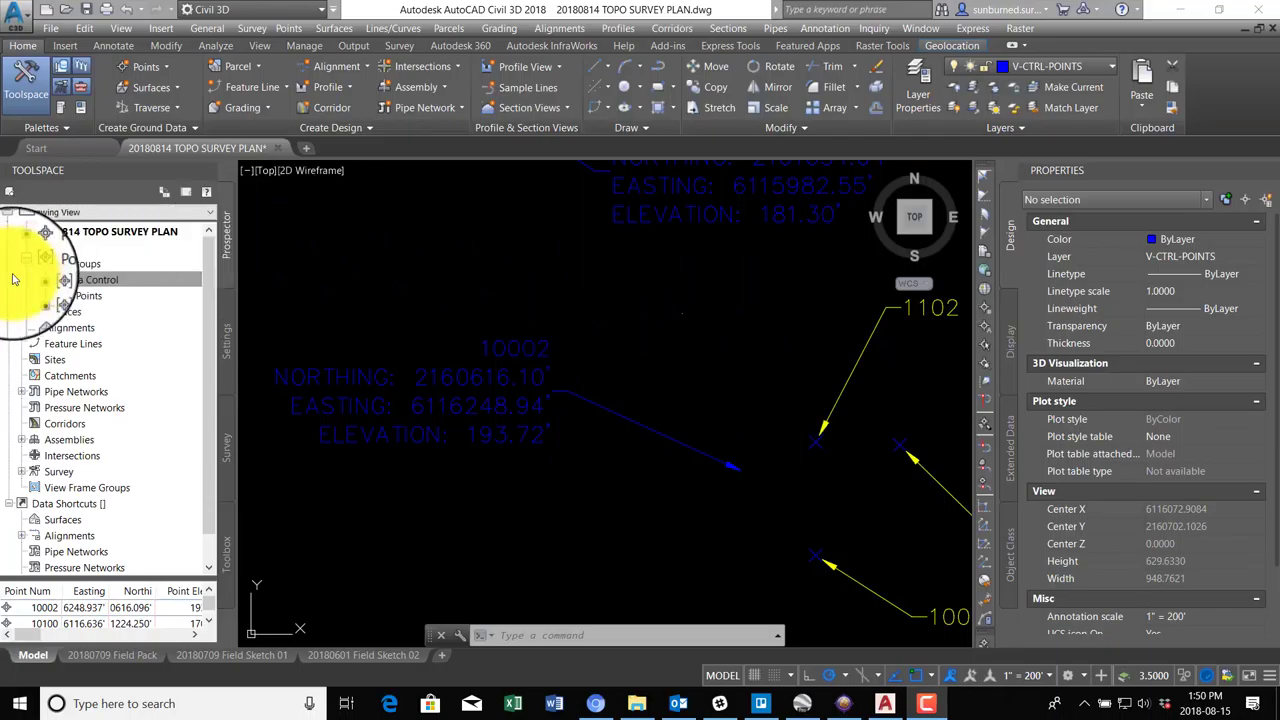
Switch the Guida Control point style marker to the BM - Benchmark block and close the group properties.
right_click(101, 283)
click(230, 322)
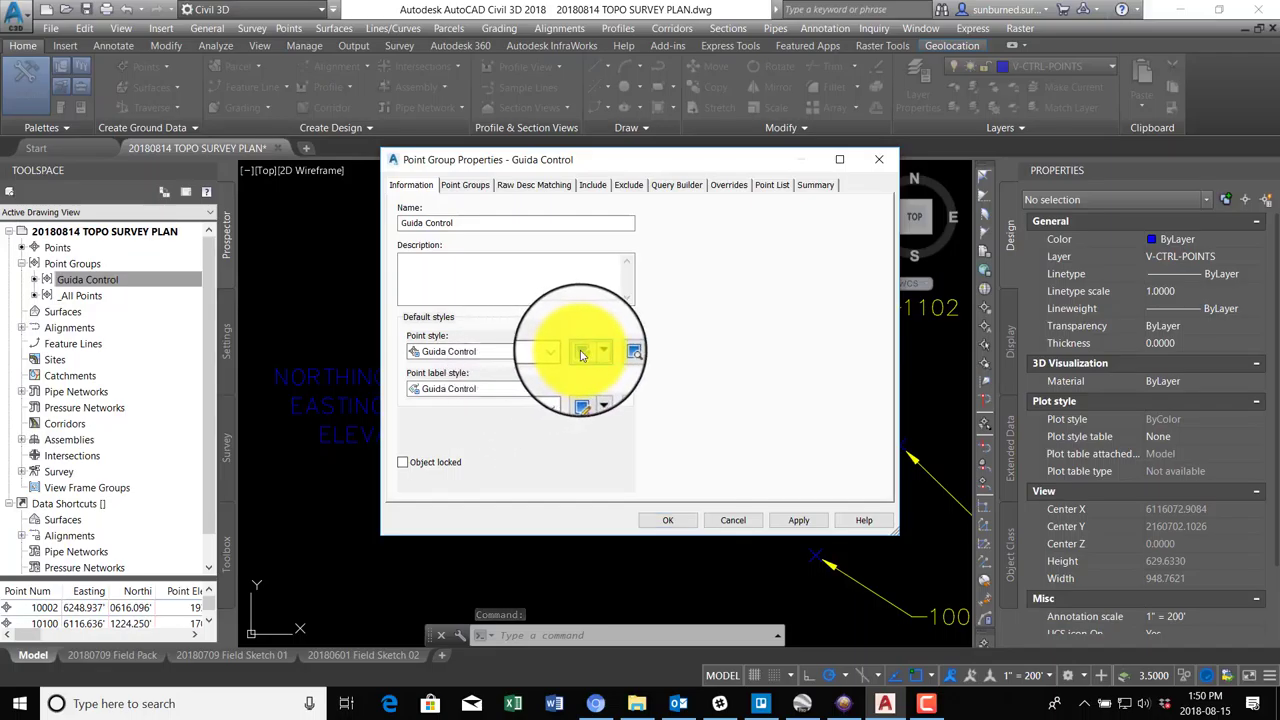
click(582, 354)
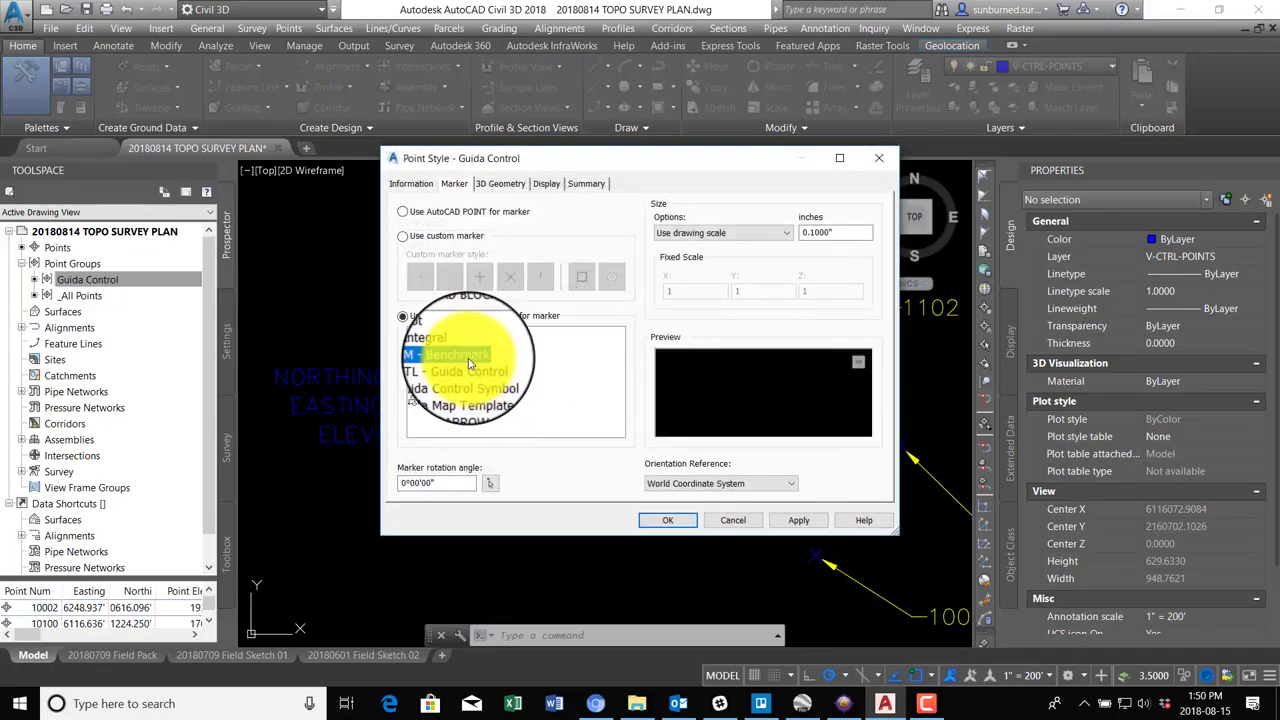
click(674, 524)
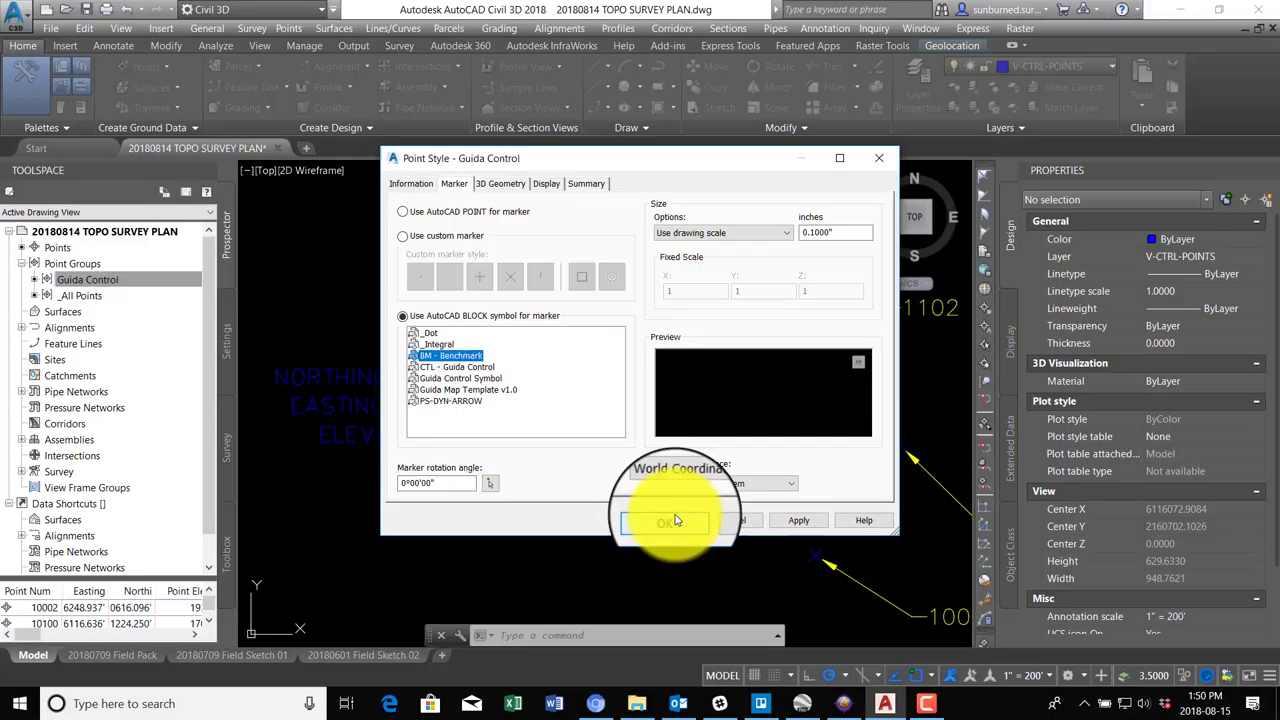
click(690, 529)
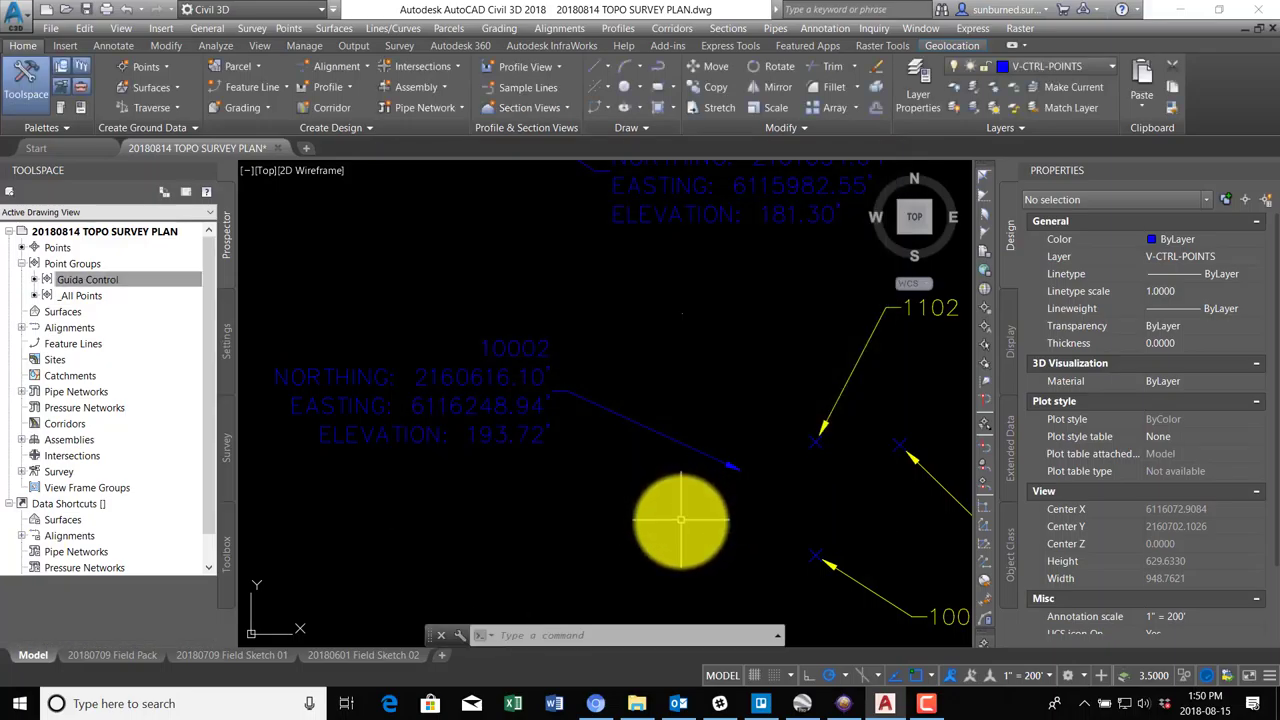
scroll(691, 553, up, 3)
mouse_move(691, 553)
middle_down()
mouse_move(686, 606)
mouse_move(523, 409)
mouse_move(643, 377)
mouse_move(520, 315)
mouse_move(569, 414)
mouse_move(491, 434)
mouse_move(500, 335)
middle_up()
mouse_move(506, 257)
middle_down()
mouse_move(686, 400)
mouse_move(546, 277)
mouse_move(617, 314)
mouse_move(641, 301)
middle_up()
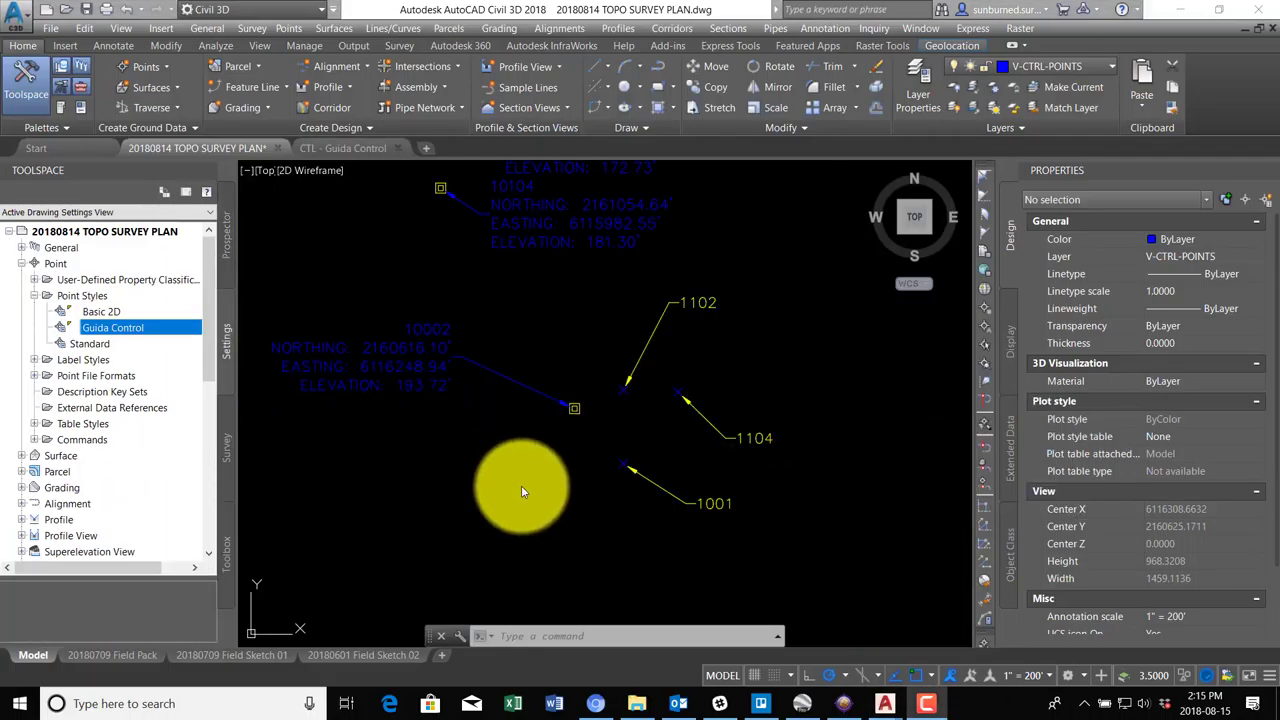
Zoom in on the upper control points and select point 10102.
scroll(529, 357, down, 2)
scroll(543, 243, up, 4)
middle_drag(543, 243, 548, 328)
scroll(623, 289, up, 2)
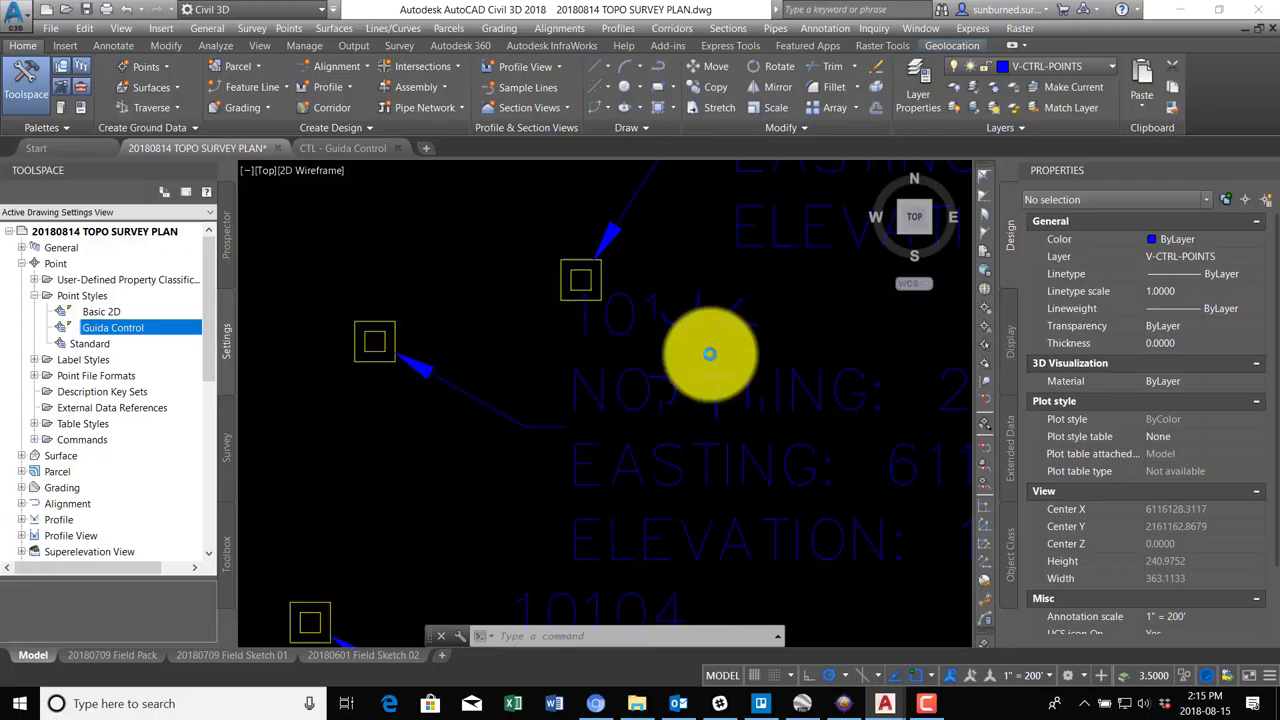
scroll(491, 286, down, 2)
click(556, 272)
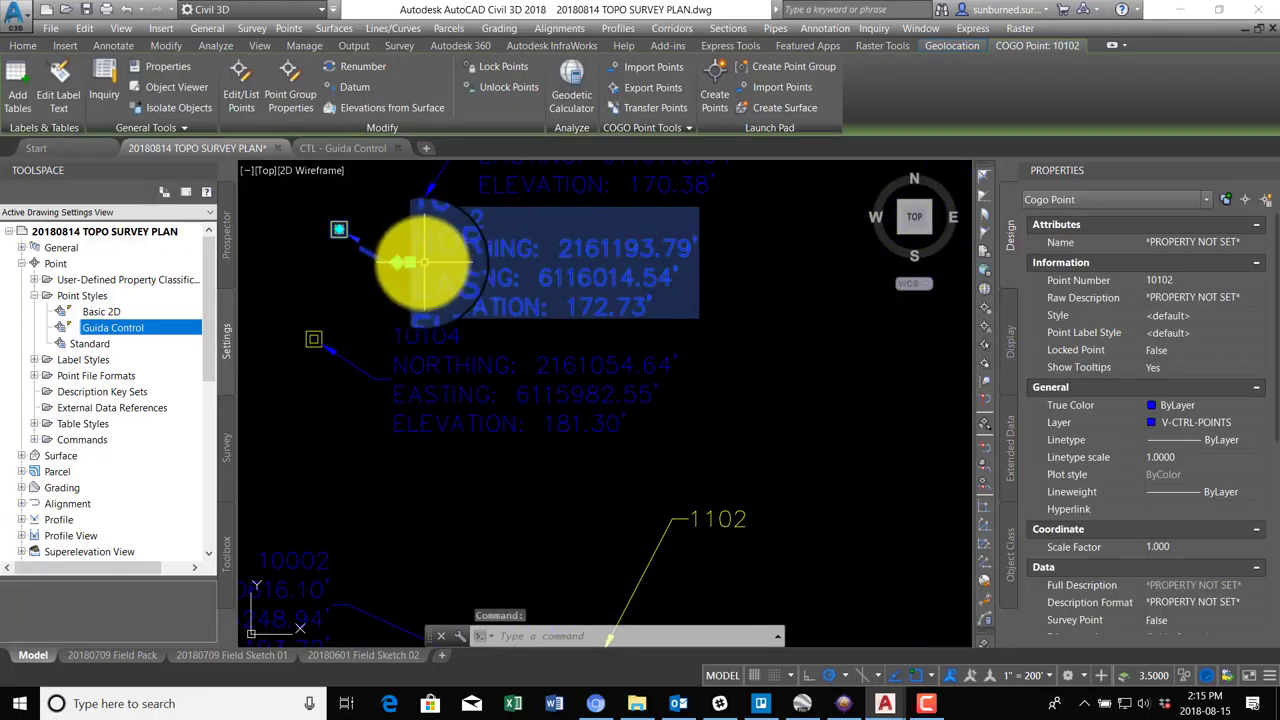
Drag point 10102's label to a new spot beside its marker.
click(414, 262)
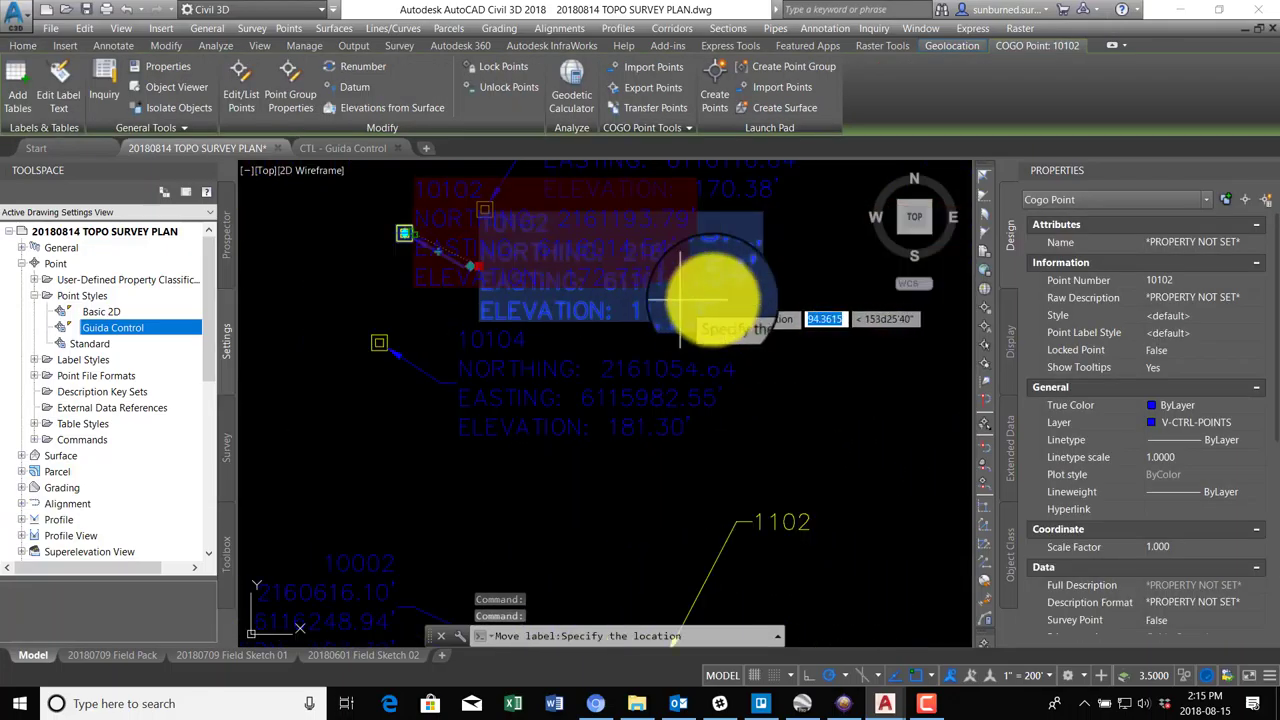
scroll(793, 296, up, 2)
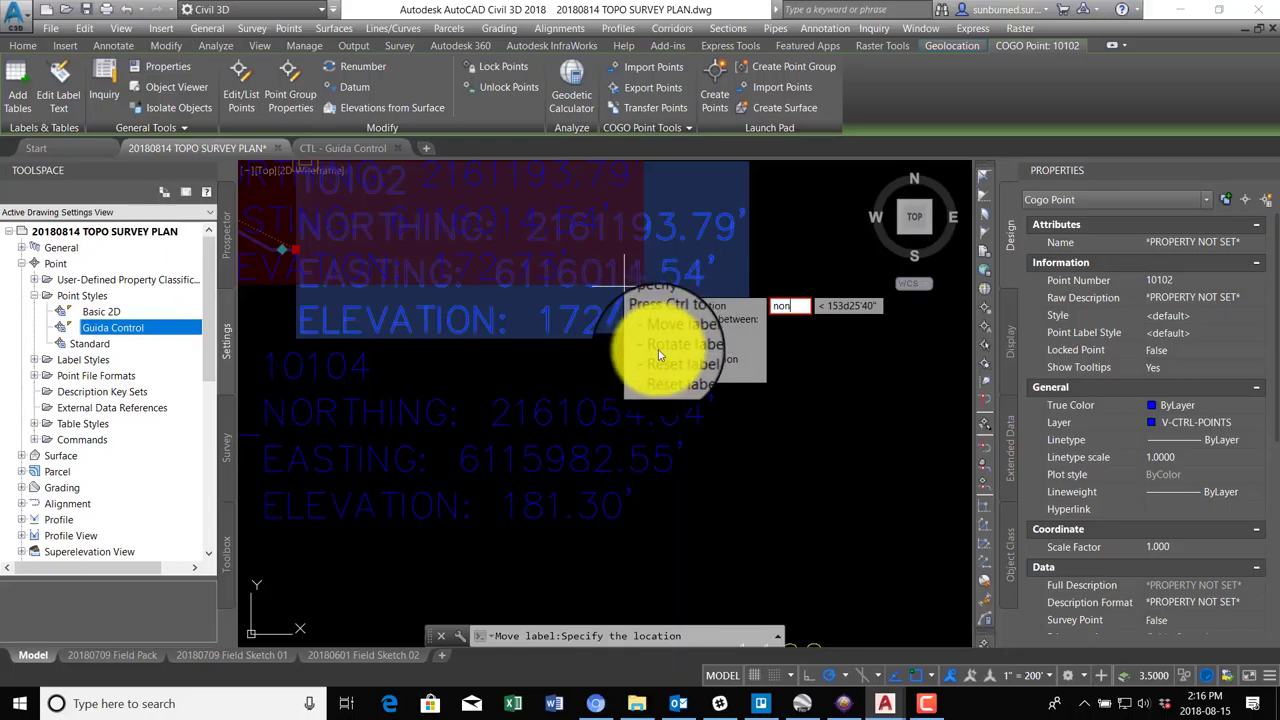
click(515, 285)
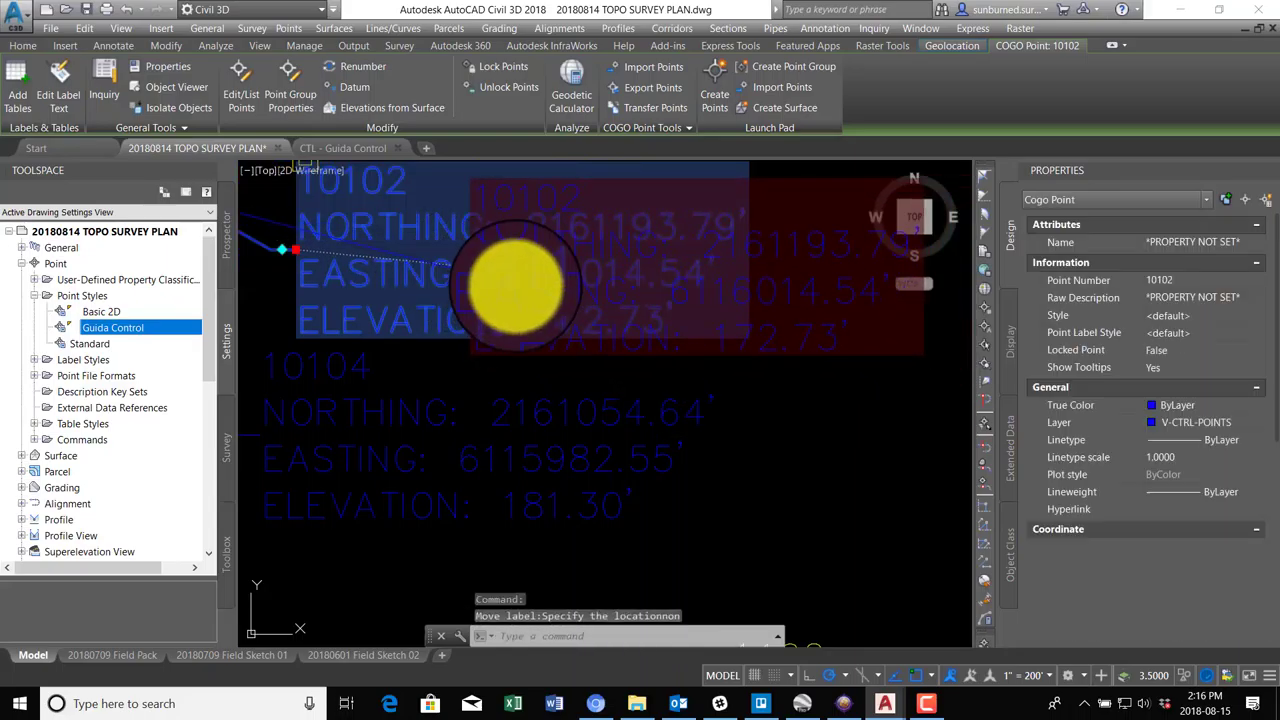
key(Escape)
scroll(586, 357, down, 8)
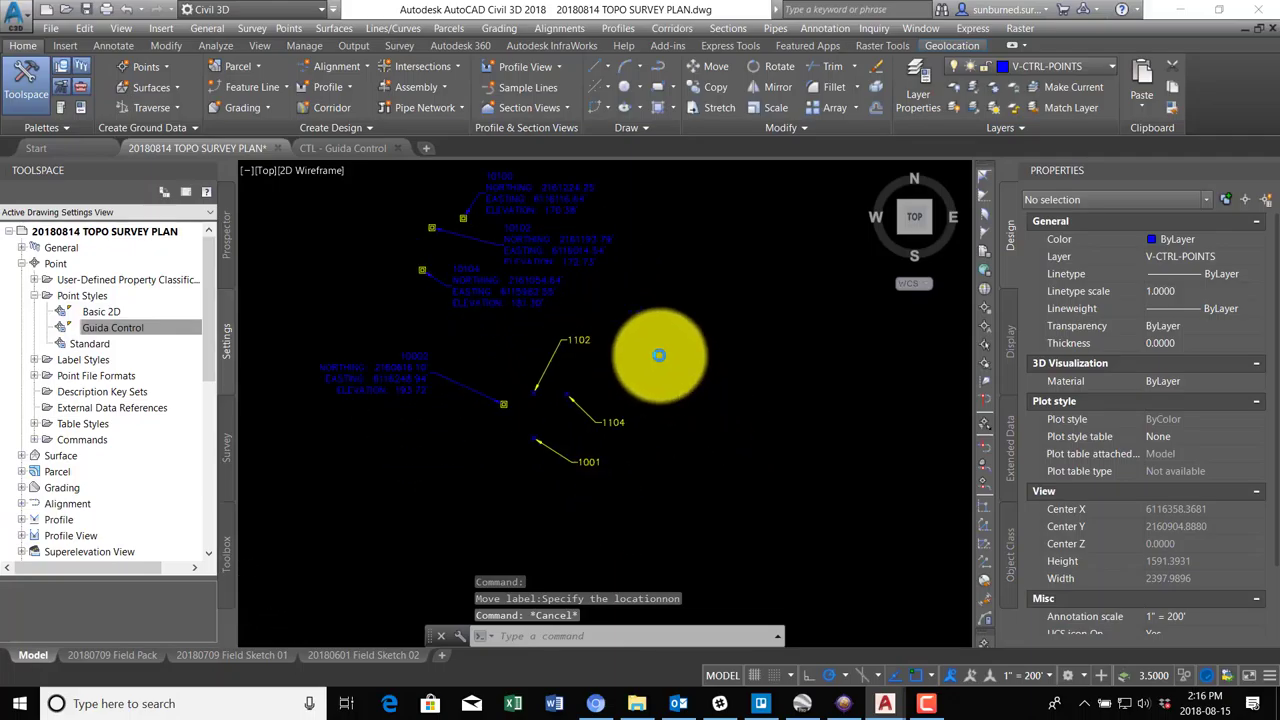
scroll(690, 400, down, 3)
scroll(422, 157, up, 3)
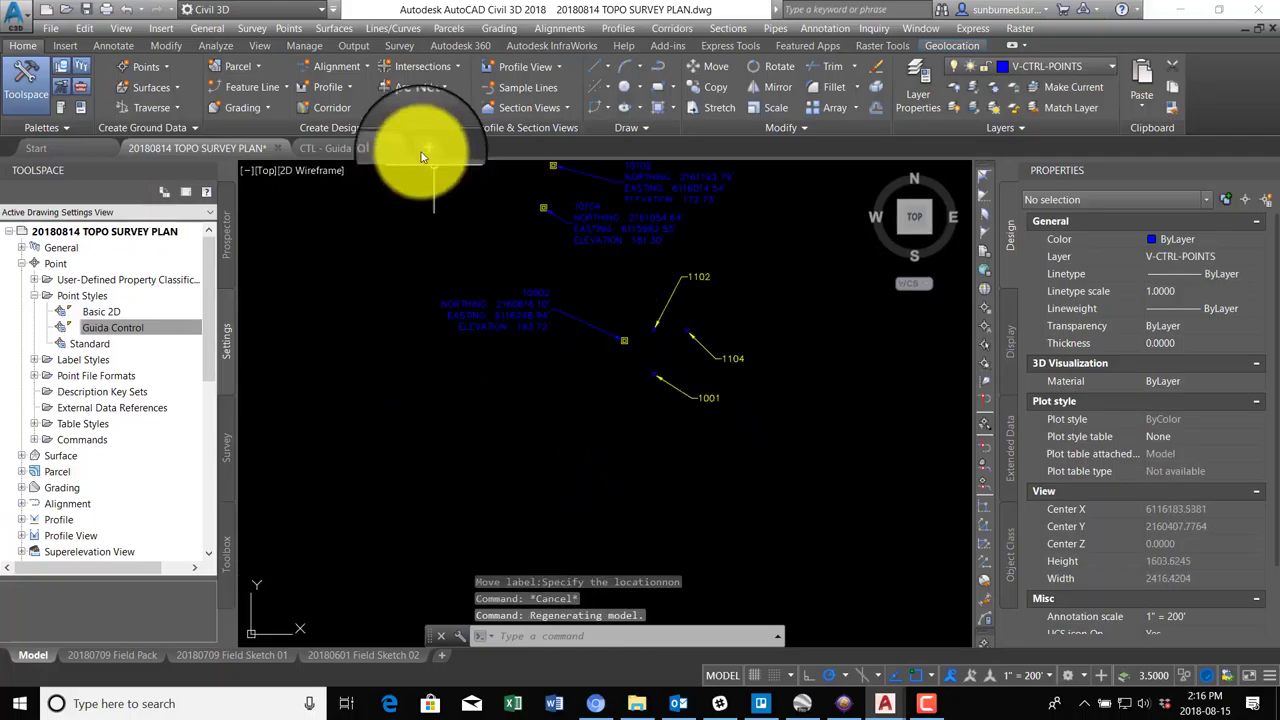
Close the CTL - Guida Control drawing.
middle_drag(422, 157, 430, 222)
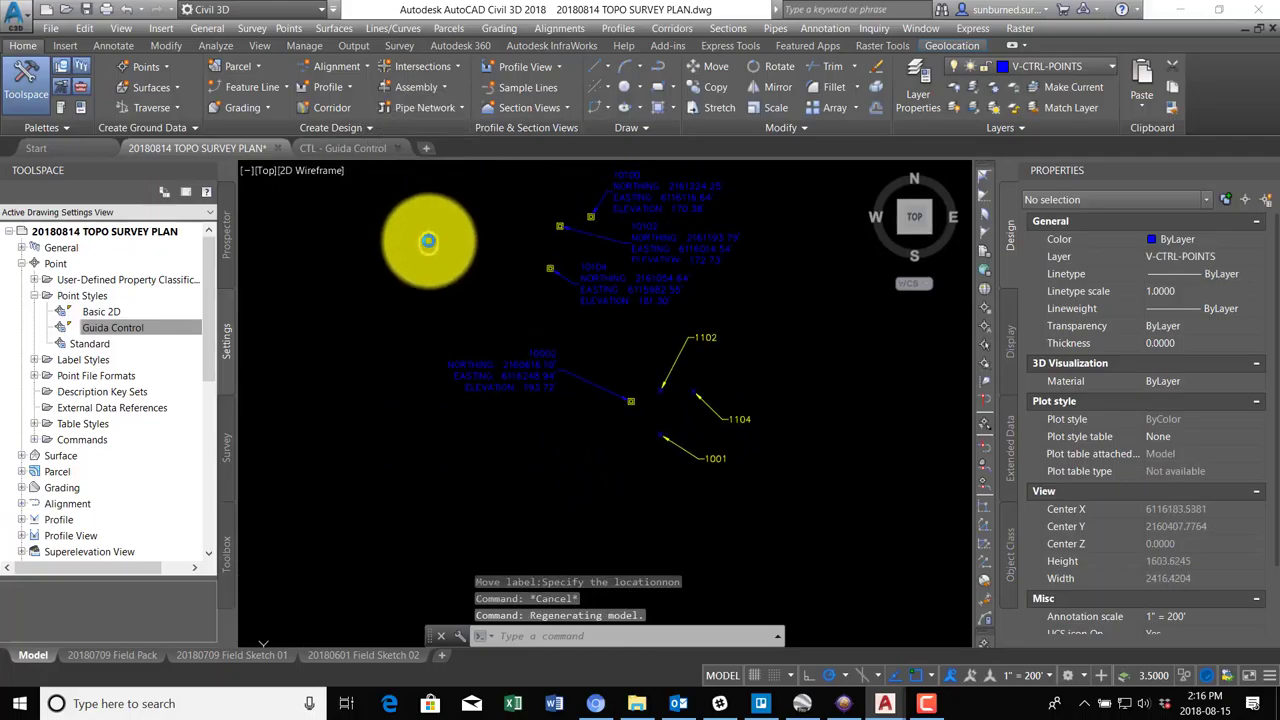
click(399, 152)
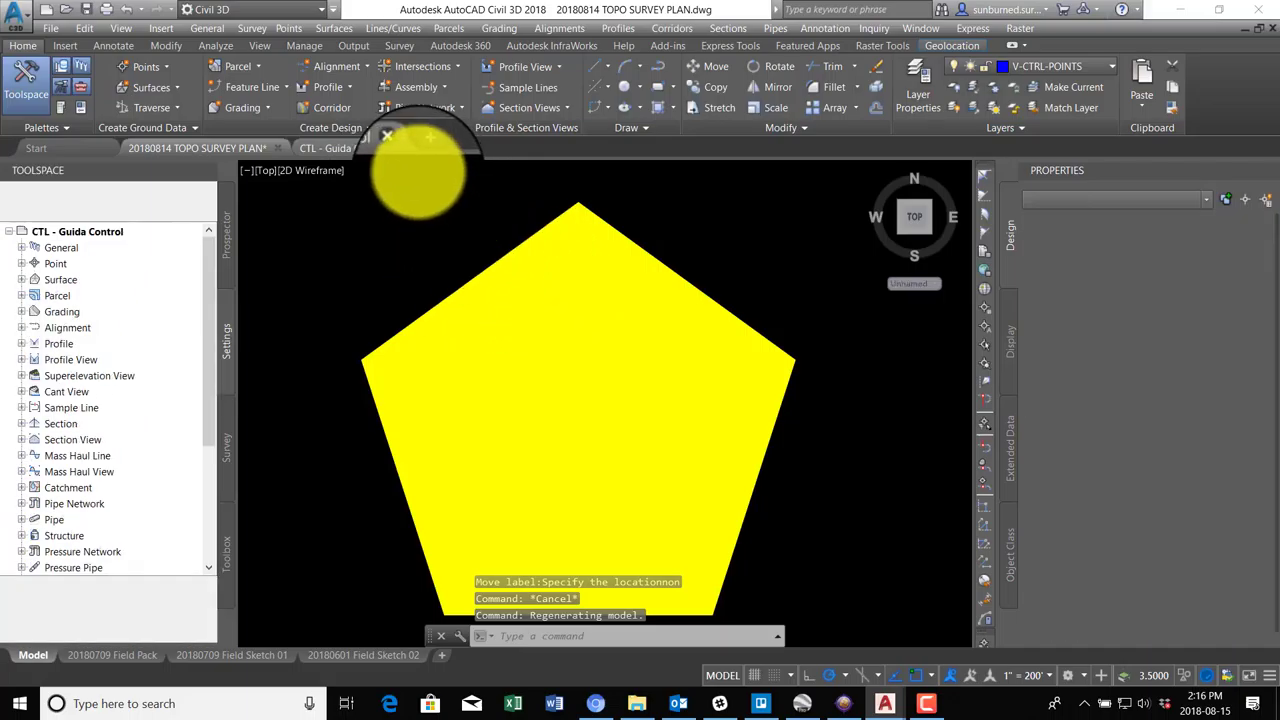
click(399, 148)
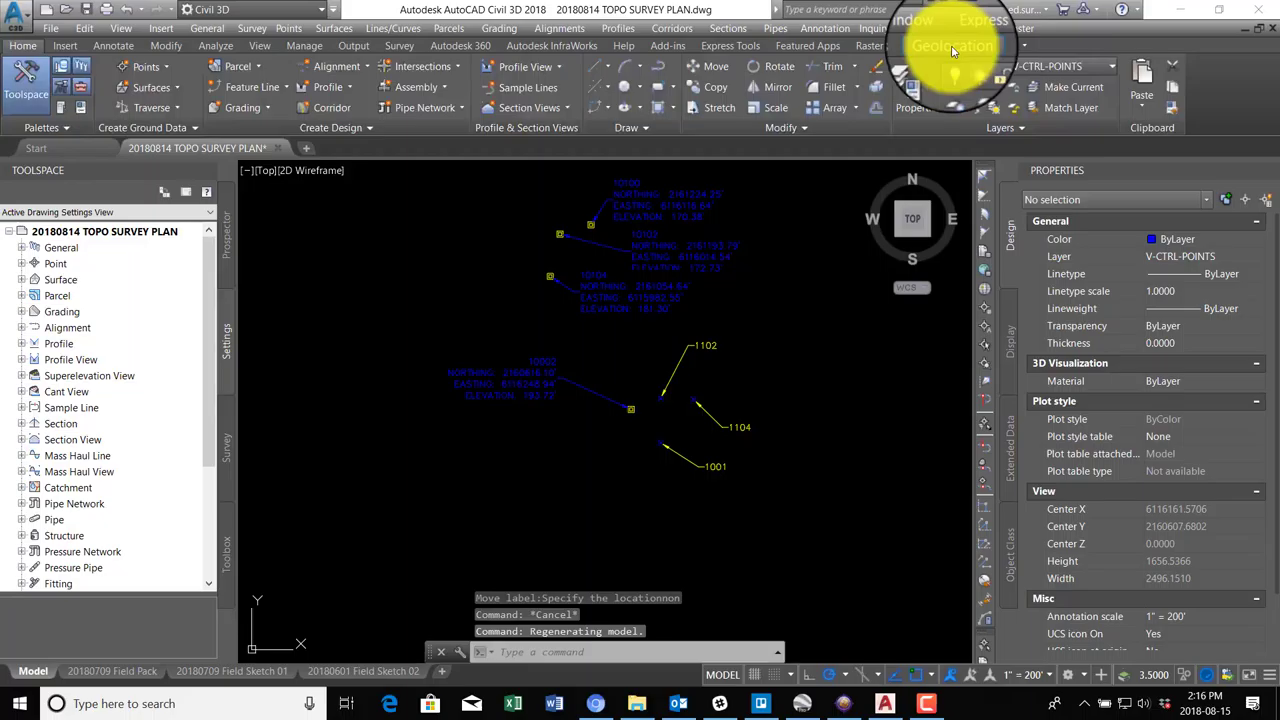
Turn on the aerial online map and capture the park site area as an image.
click(952, 47)
click(263, 103)
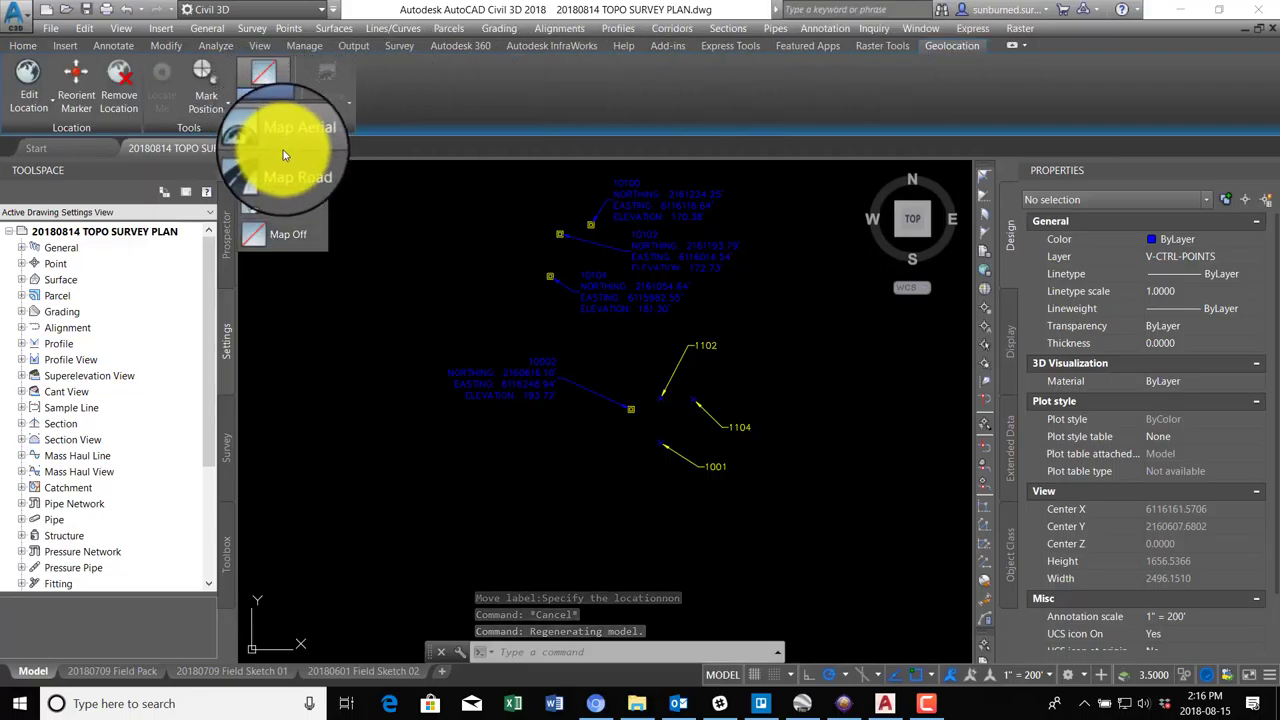
click(284, 147)
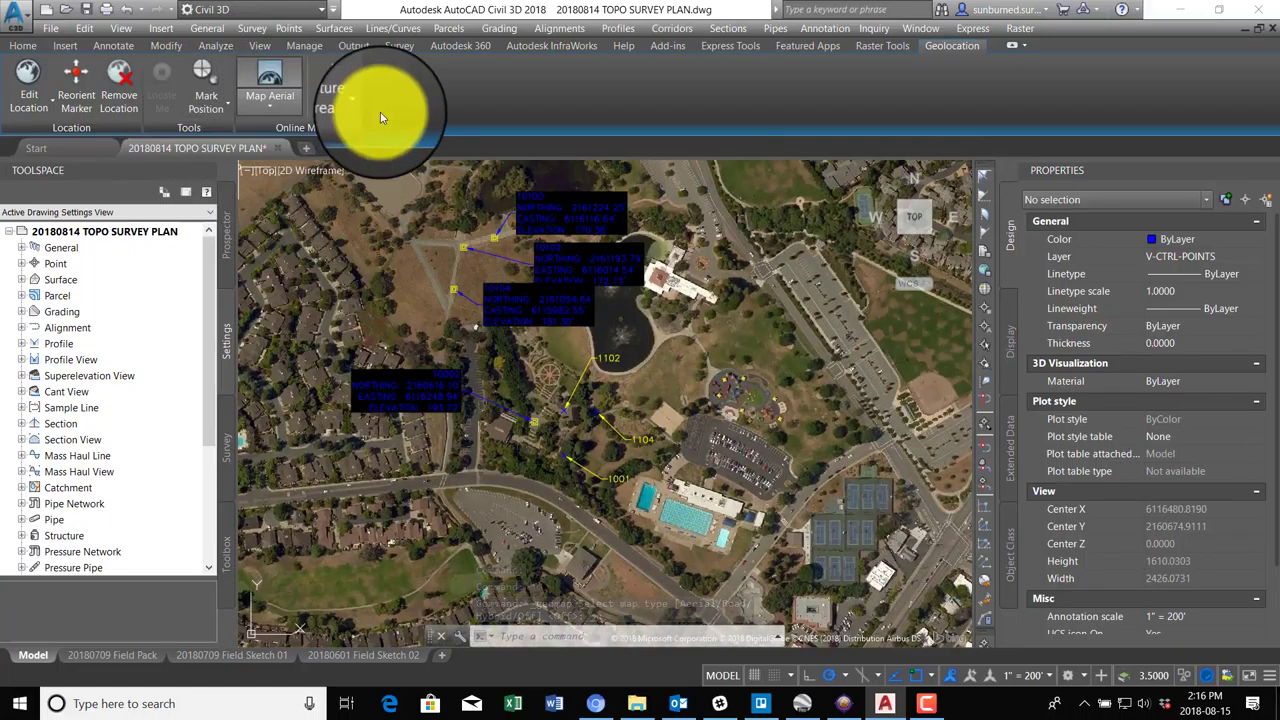
click(338, 80)
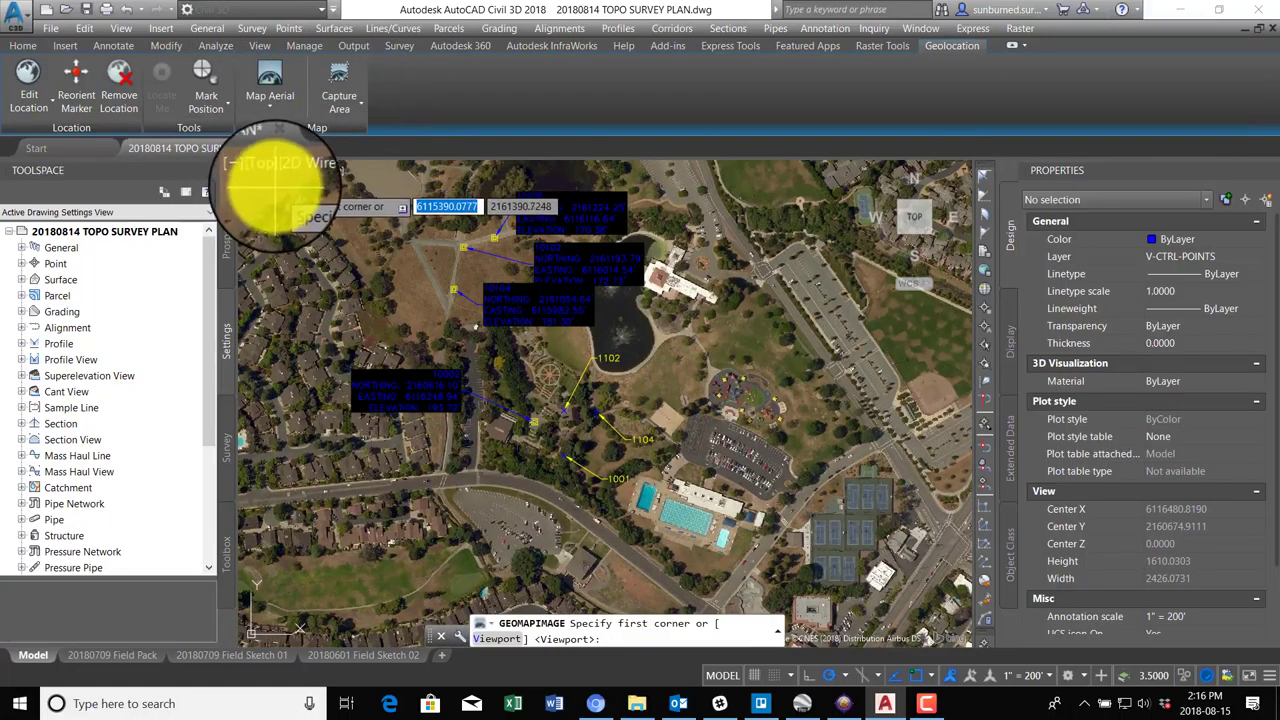
middle_drag(275, 185, 303, 205)
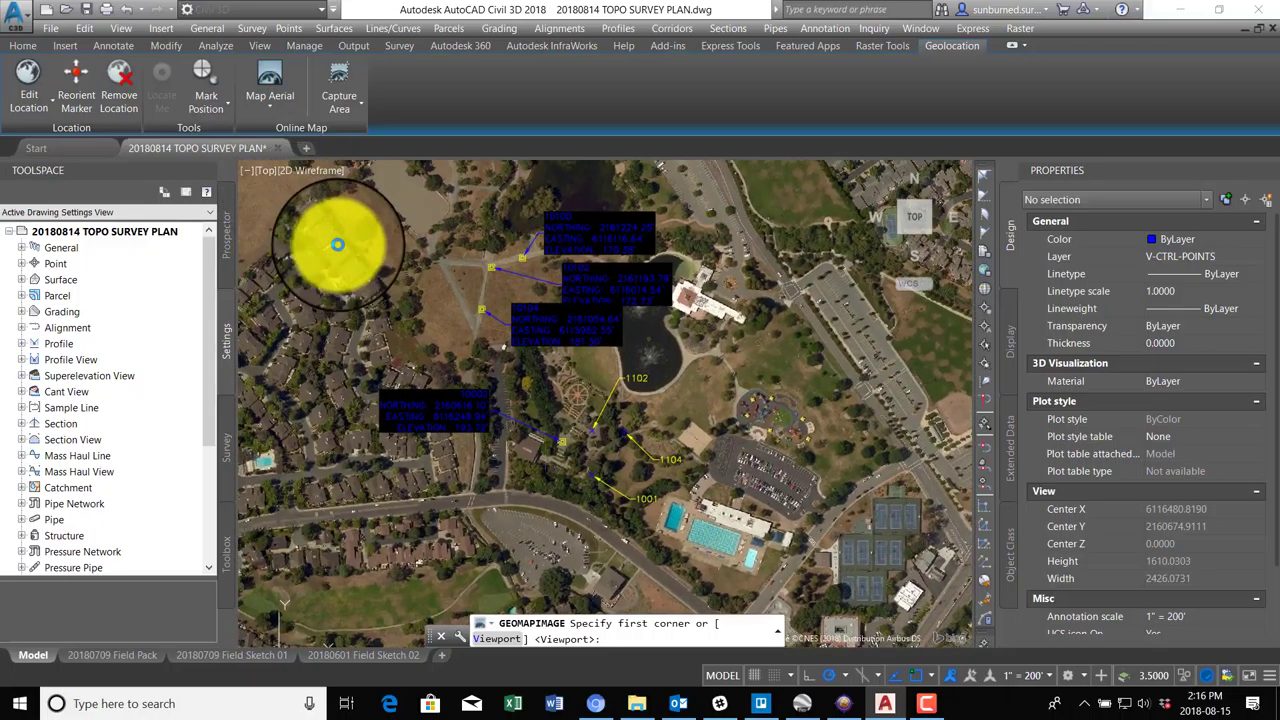
click(298, 186)
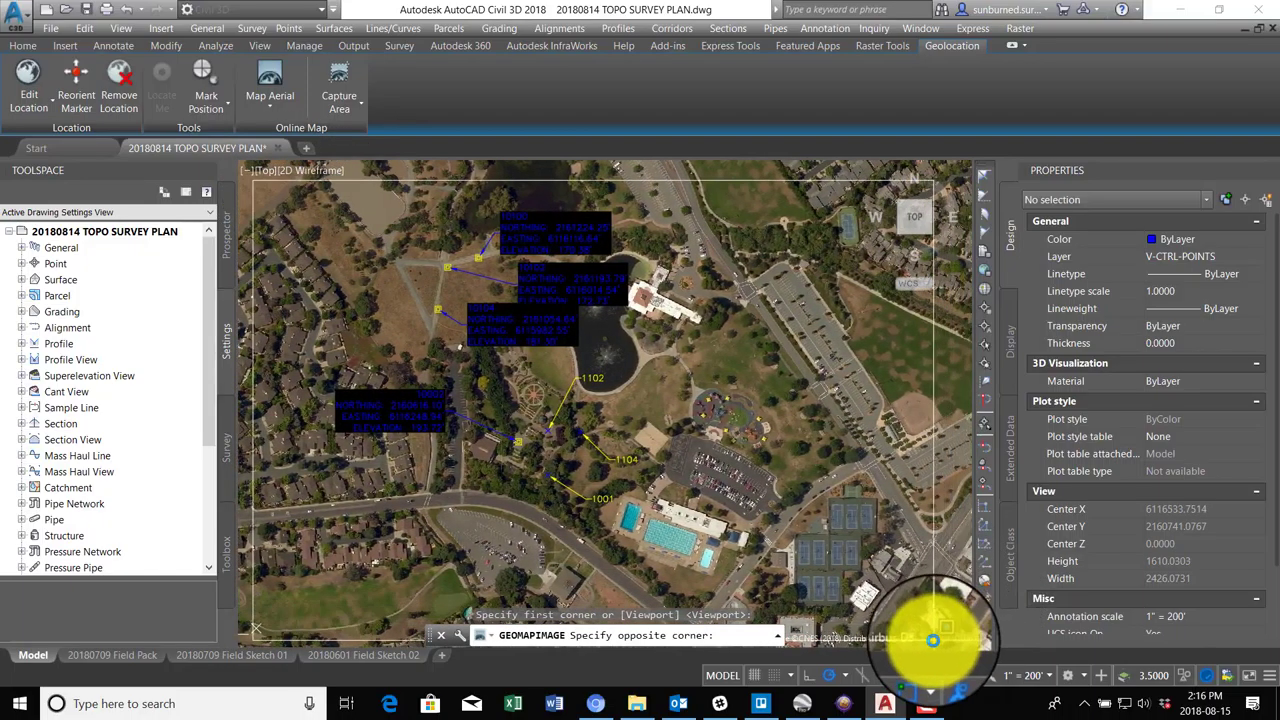
middle_drag(966, 657, 962, 617)
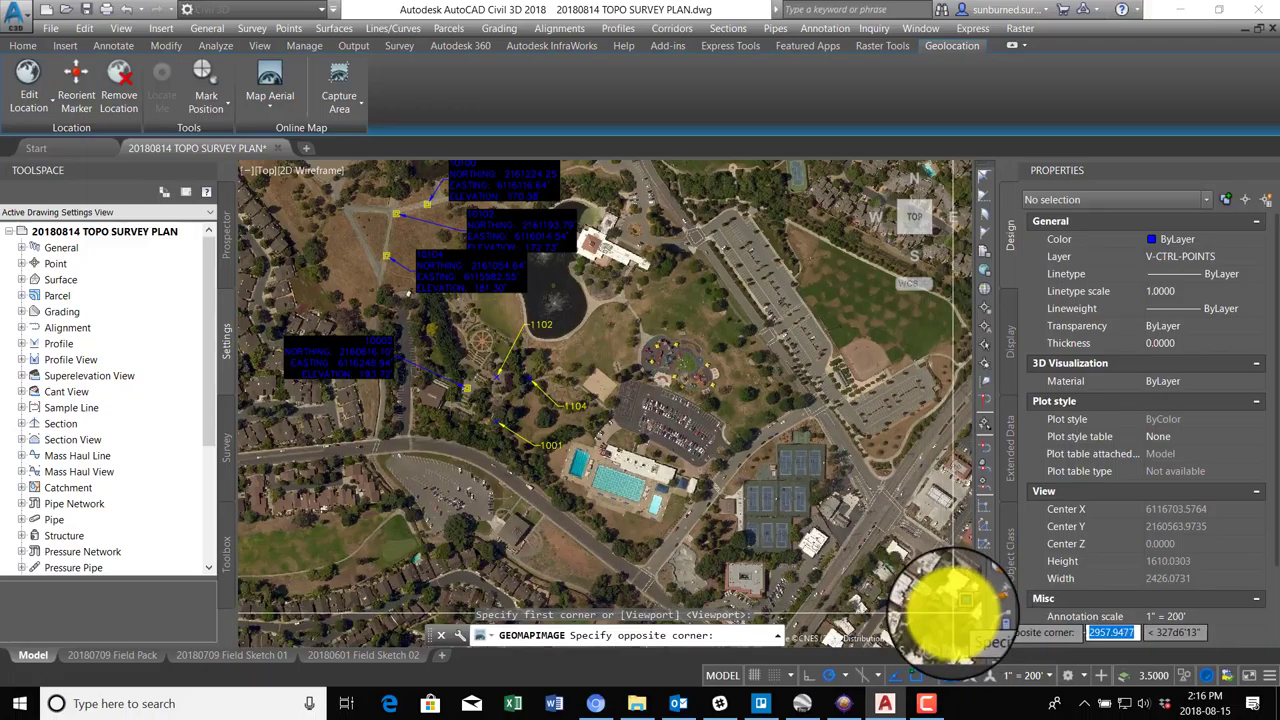
click(928, 612)
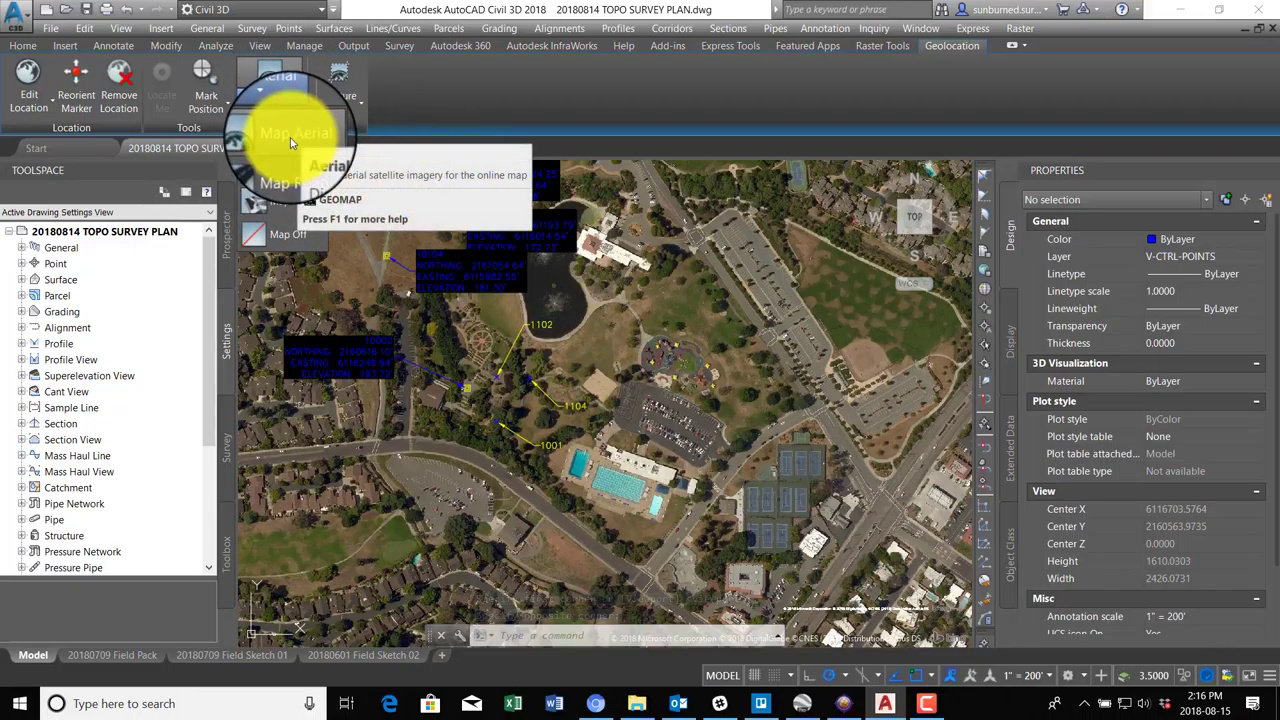
Set the online map to Map Off.
click(298, 138)
click(292, 104)
click(288, 216)
scroll(870, 420, down, 4)
scroll(873, 423, up, 4)
scroll(612, 398, down, 4)
scroll(583, 351, up, 5)
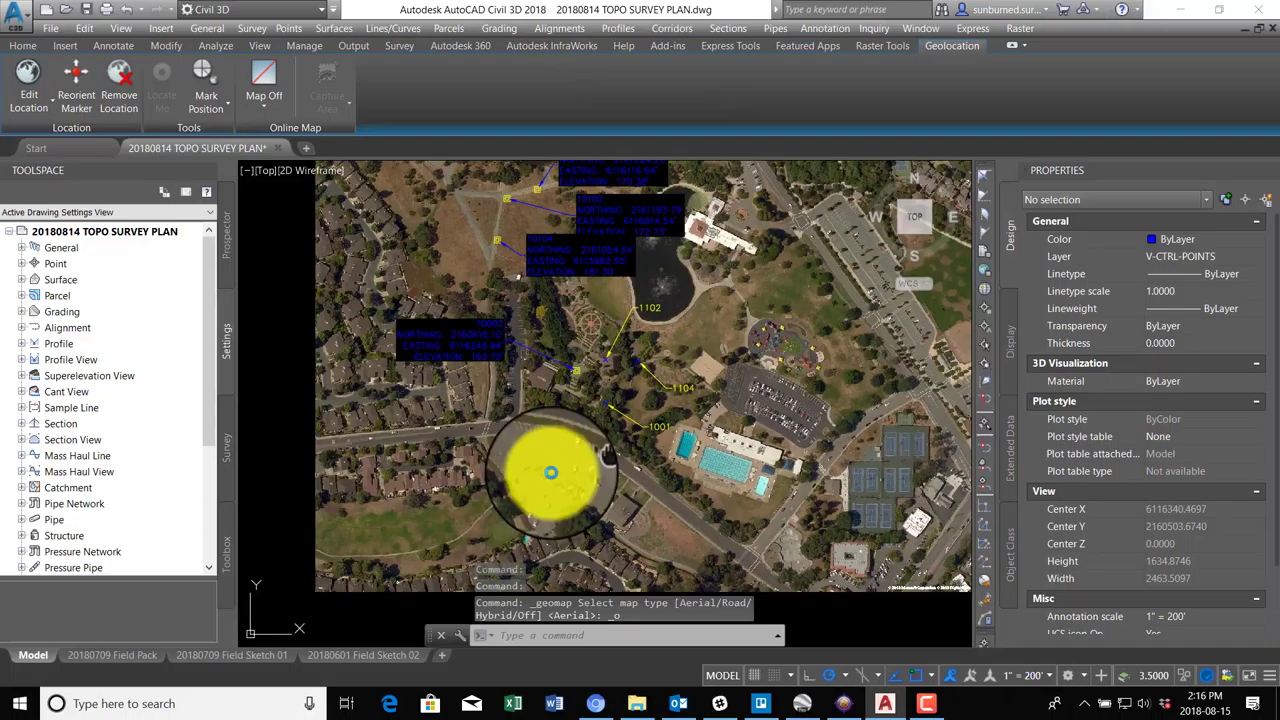
On the 20180709 Field Pack layout, pan the aerial map within the viewport.
click(135, 656)
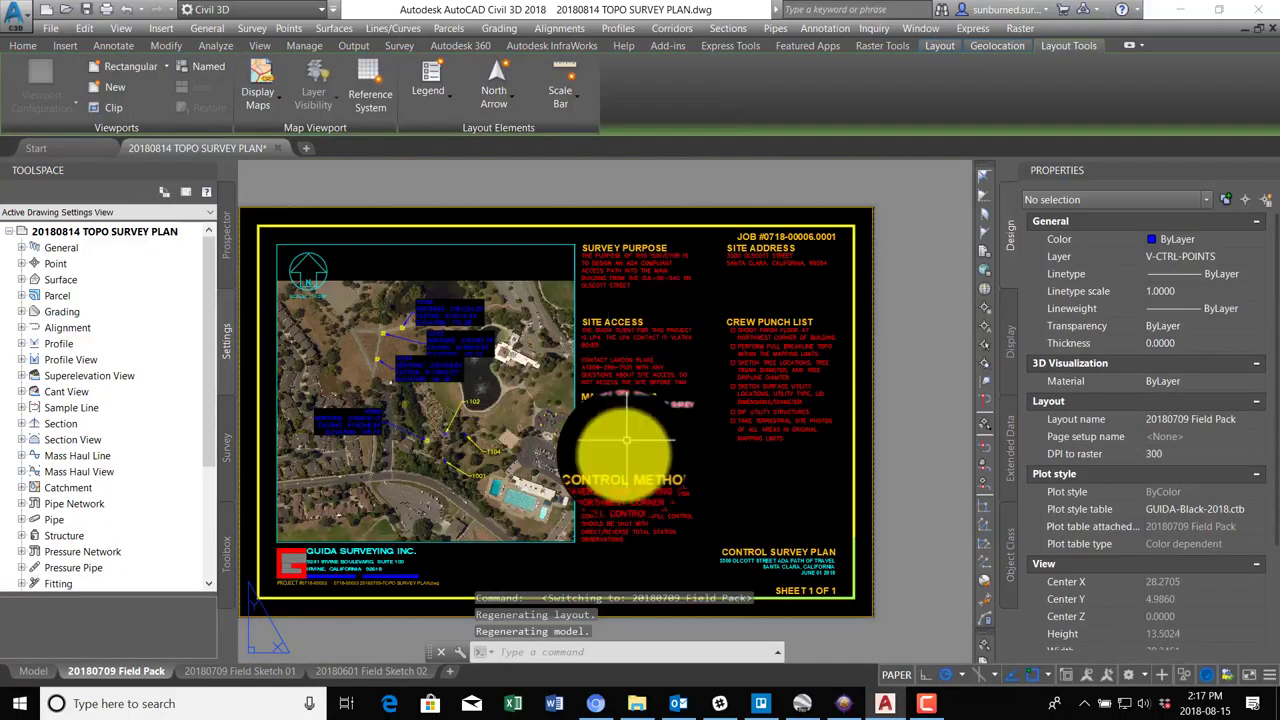
middle_click(757, 474)
middle_click(757, 474)
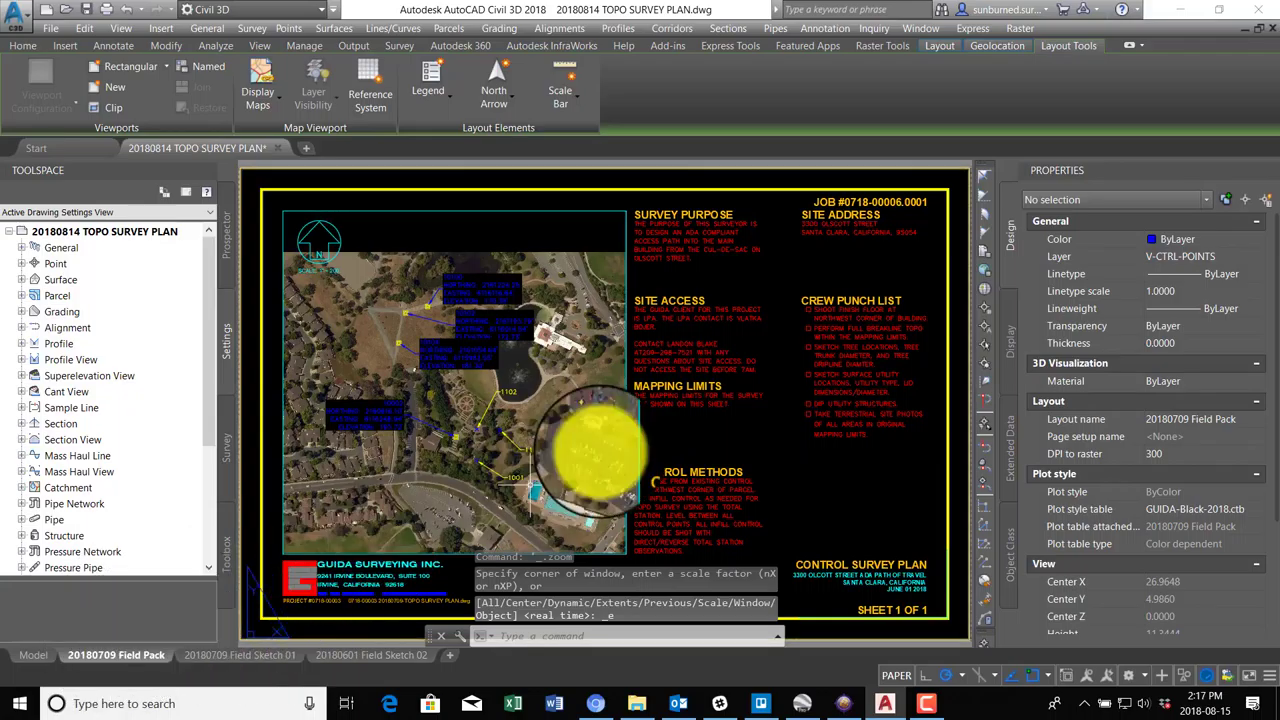
click(553, 455)
double_click(555, 455)
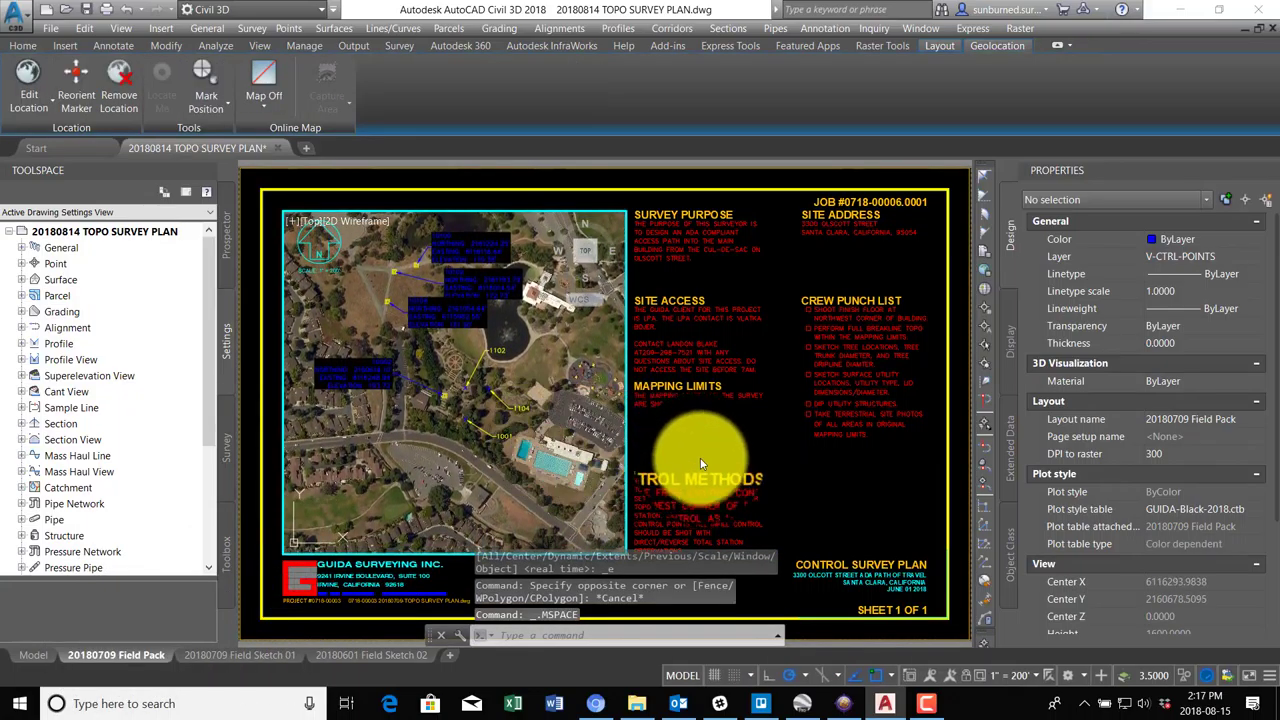
double_click(697, 444)
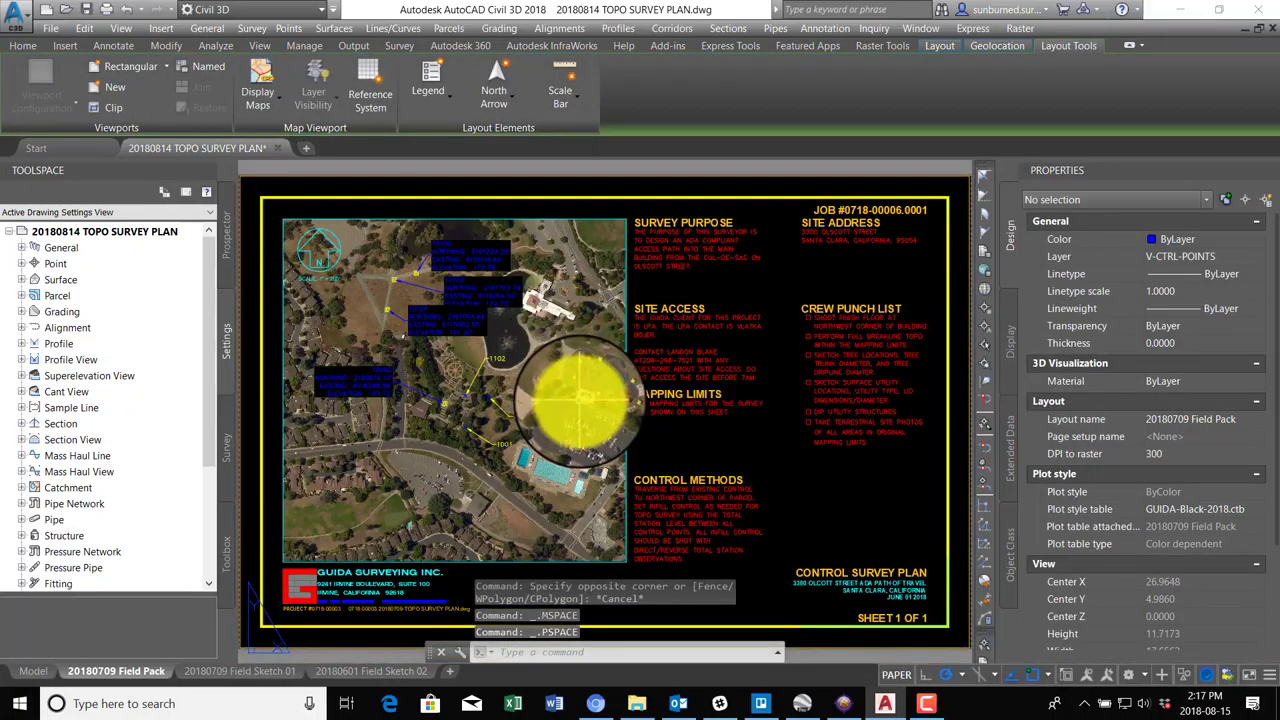
double_click(575, 495)
middle_drag(590, 465, 518, 467)
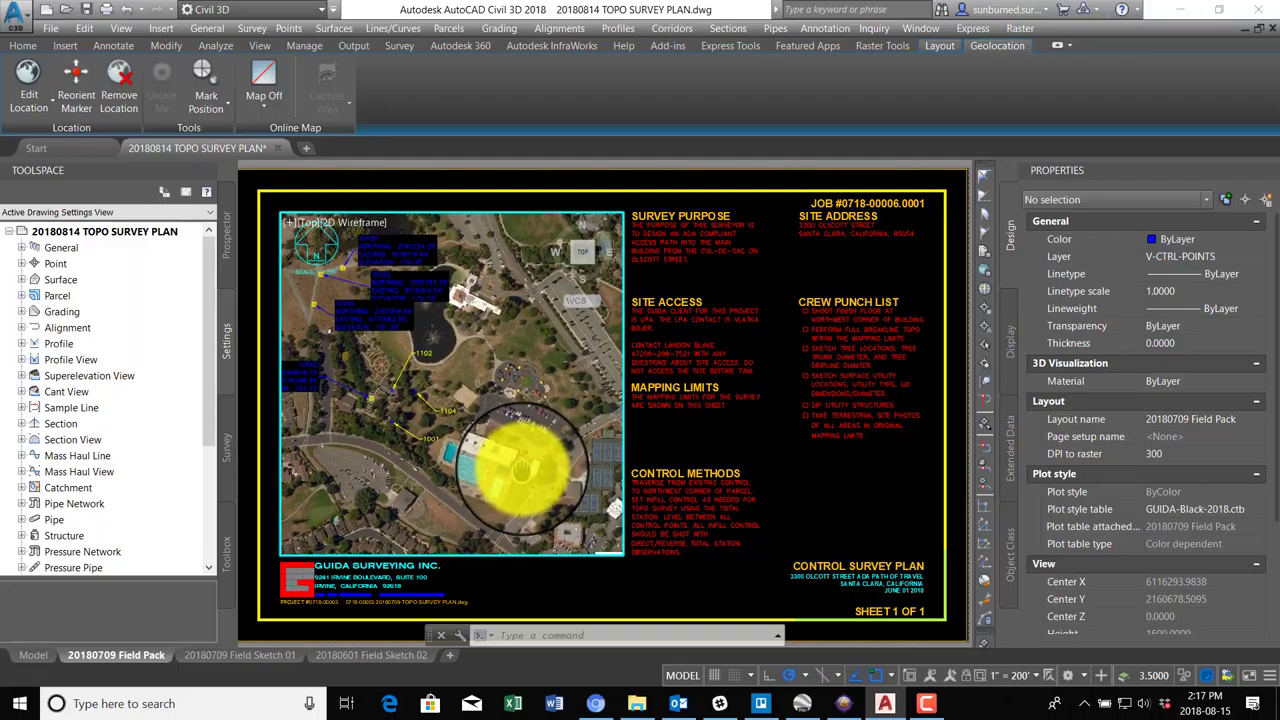
Return to model space and select control point 10002.
double_click(607, 582)
click(33, 671)
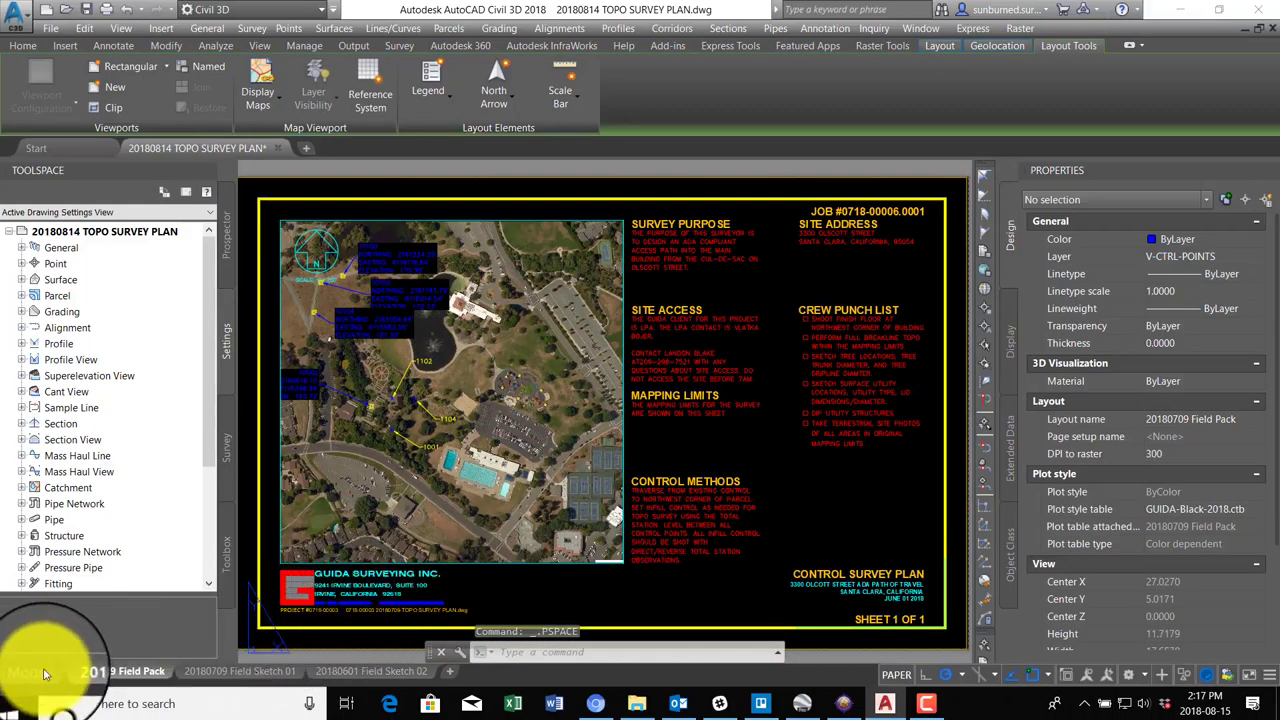
click(402, 412)
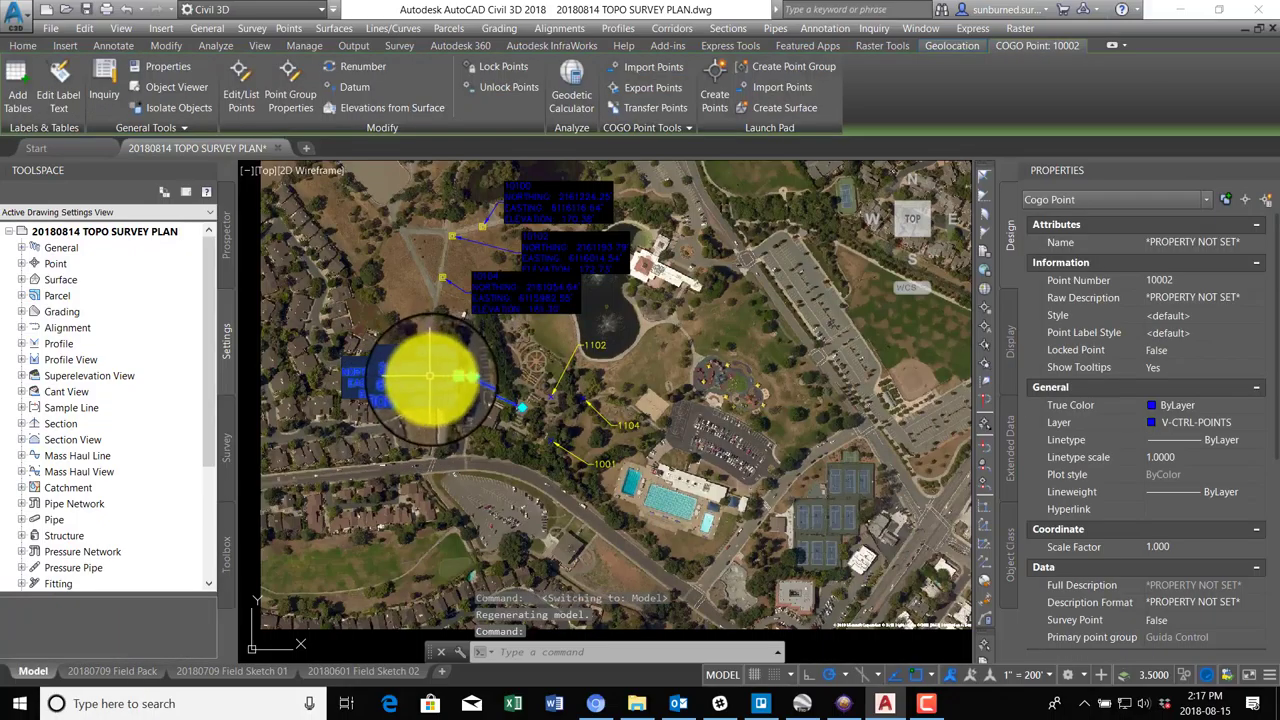
Move the 10002 label to a new spot above the pond.
scroll(445, 383, up, 2)
click(459, 375)
scroll(729, 271, up, 3)
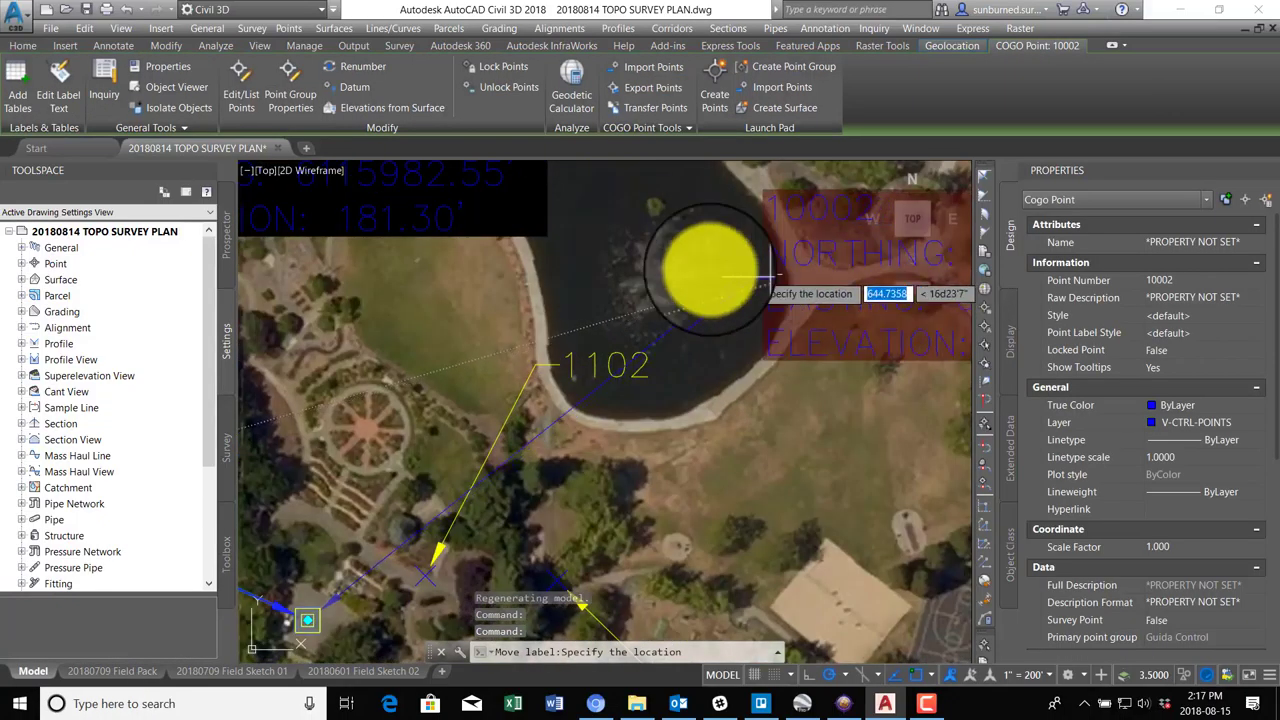
click(613, 247)
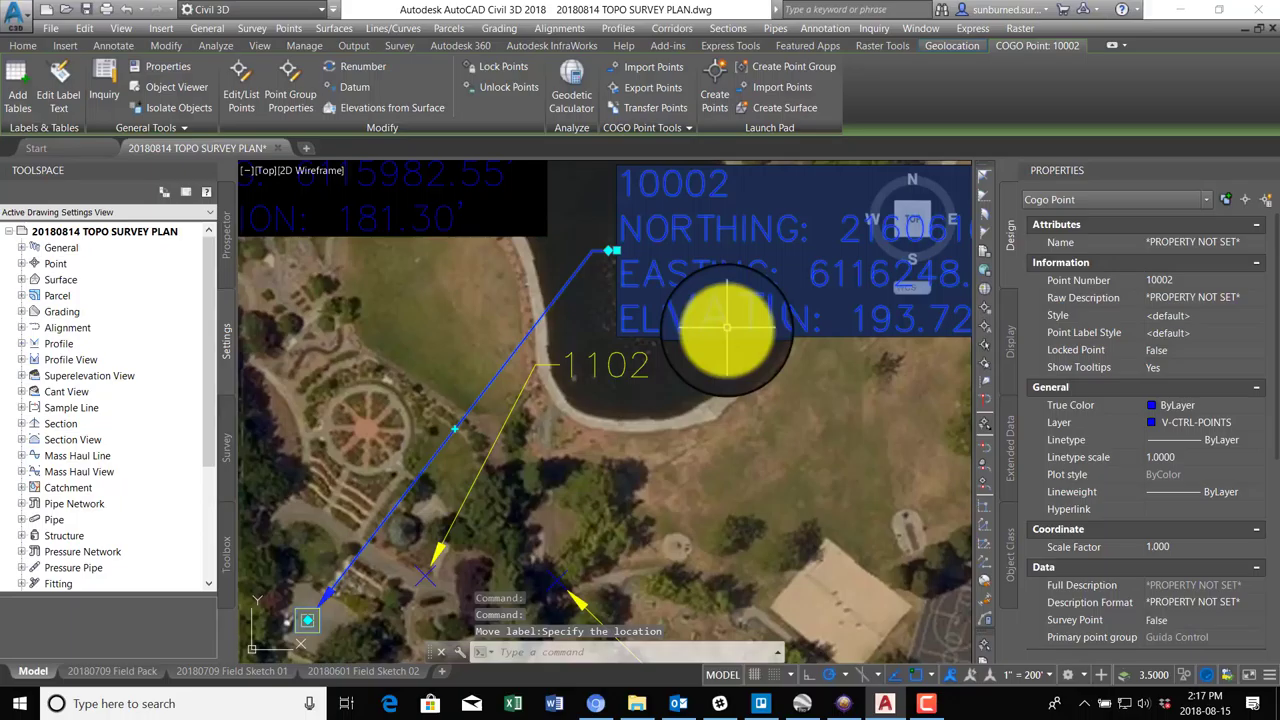
scroll(680, 391, down, 5)
key(Escape)
Erase COGO points 1102, 1104 and 1001 with a crossing window.
scroll(771, 452, down, 3)
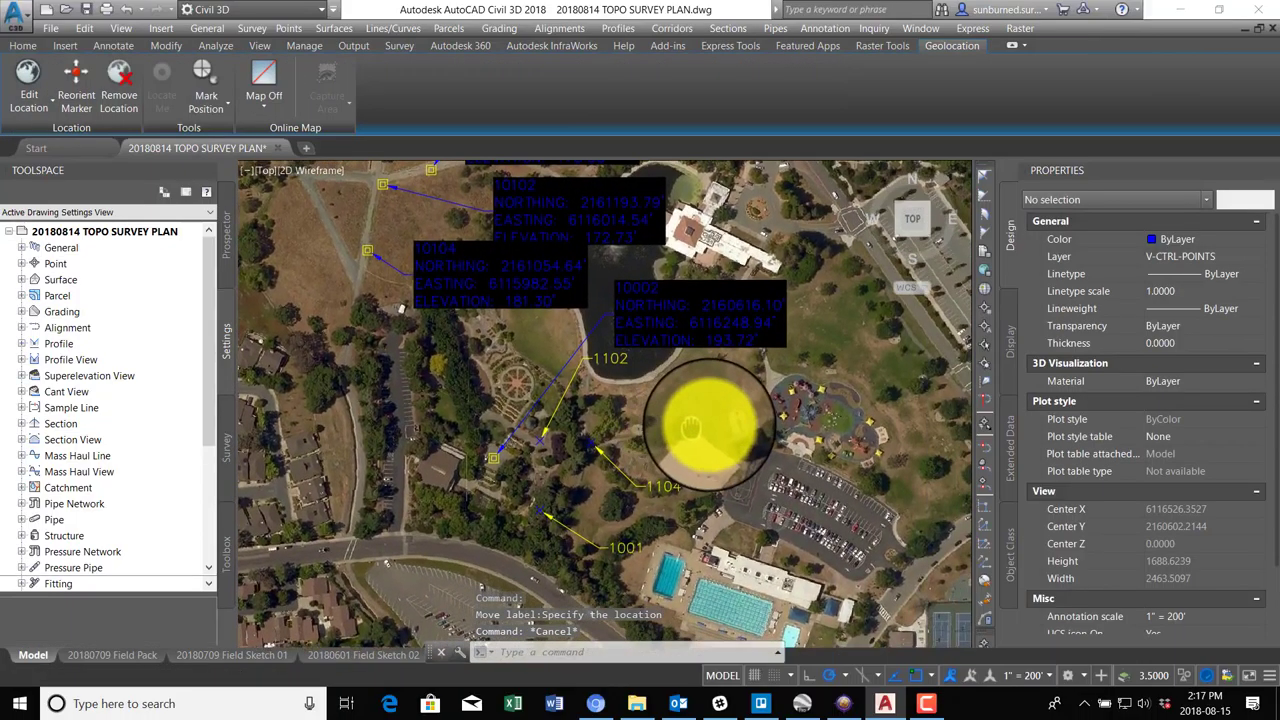
scroll(657, 428, up, 8)
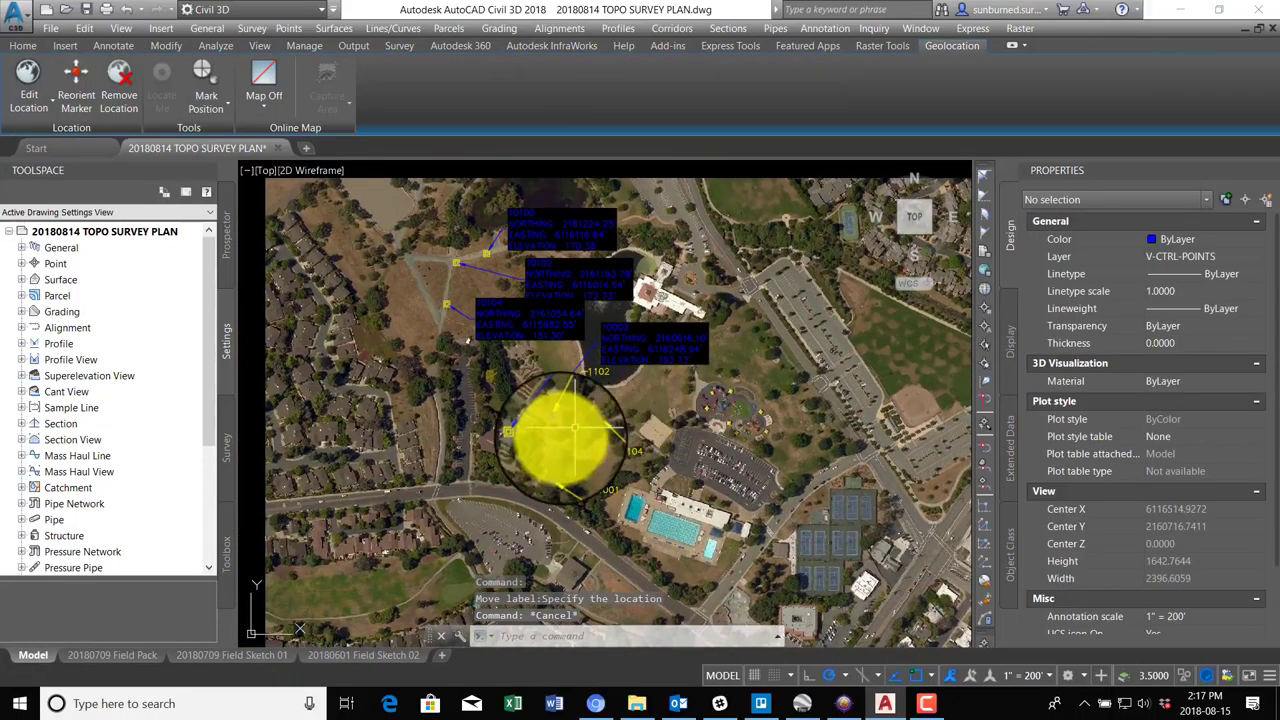
scroll(370, 385, down, 2)
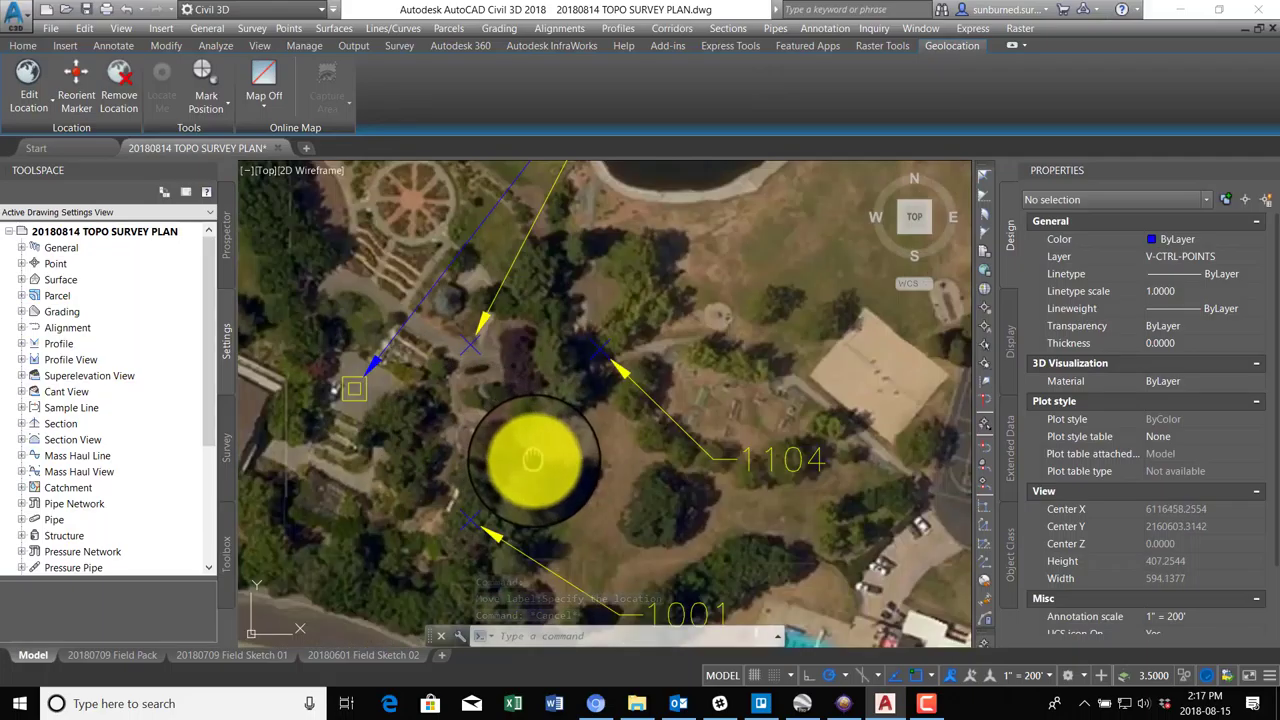
middle_drag(523, 529, 638, 322)
scroll(638, 322, down, 5)
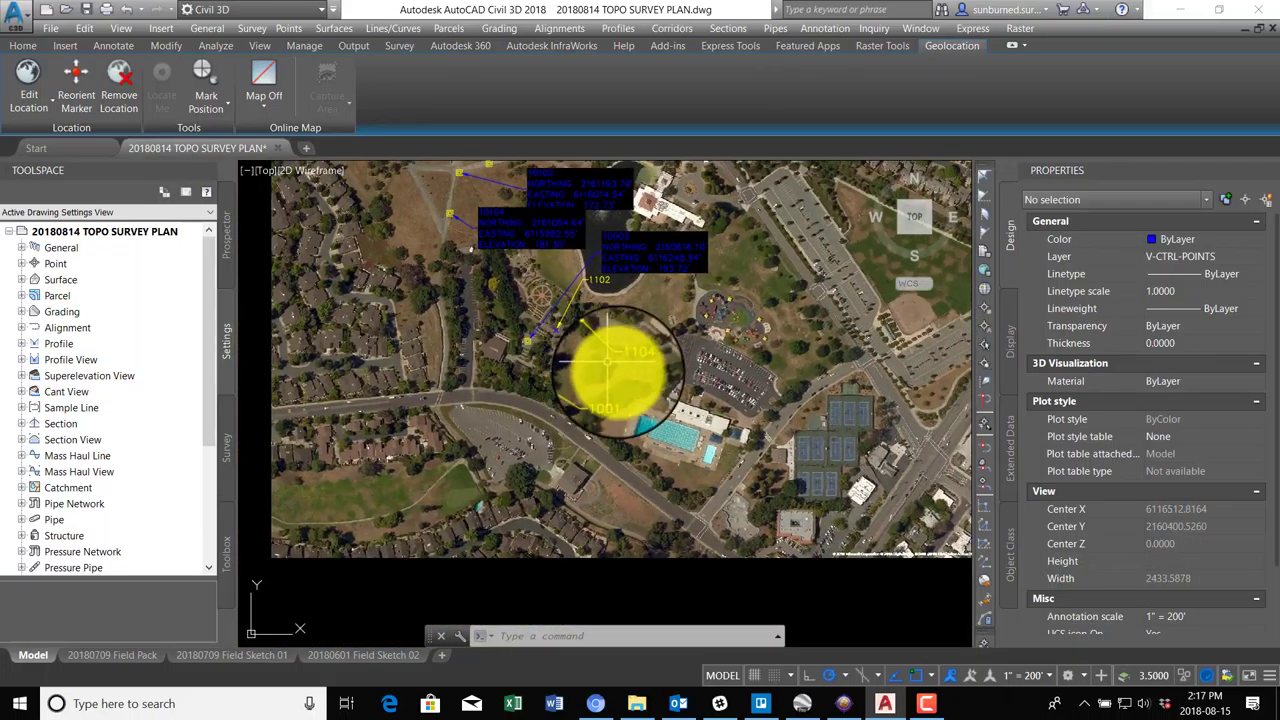
scroll(671, 443, up, 2)
click(701, 447)
click(527, 275)
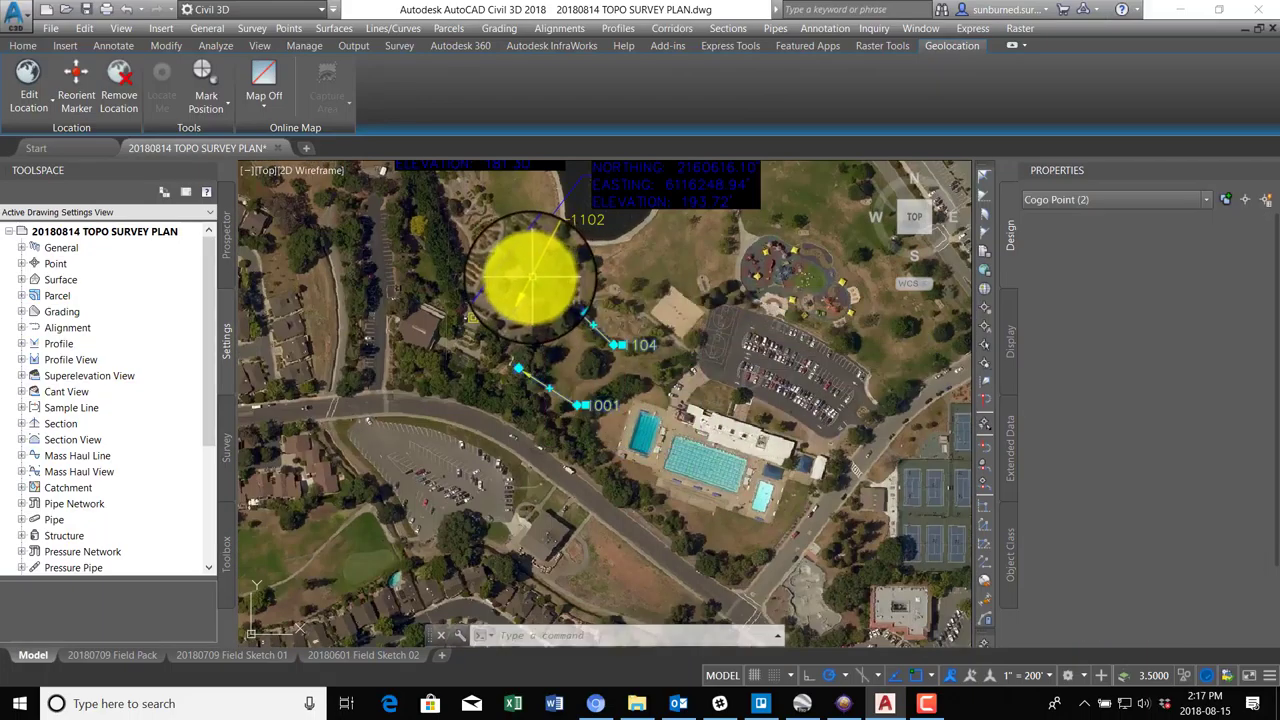
key(Delete)
Start moving point 10104's label, then cancel the move.
mouse_move(586, 300)
middle_down()
mouse_move(623, 394)
mouse_move(600, 395)
mouse_move(608, 366)
mouse_move(626, 460)
mouse_move(443, 288)
middle_up()
click(378, 254)
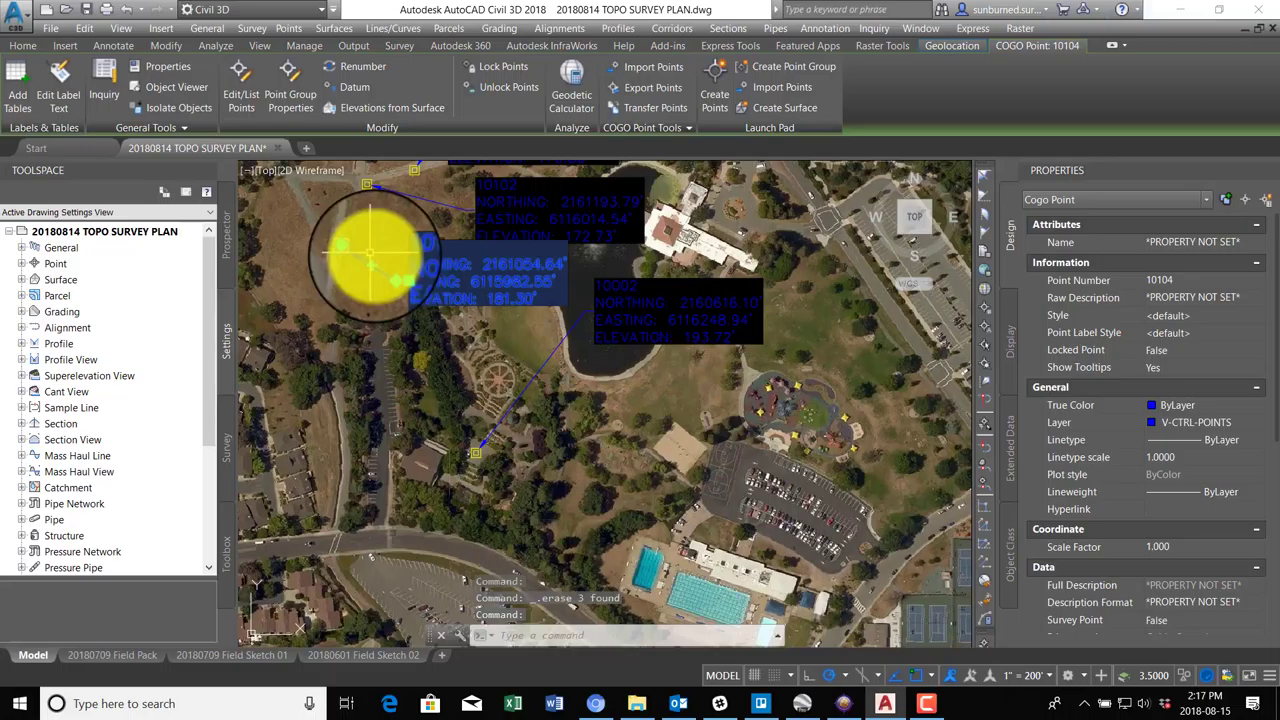
click(398, 270)
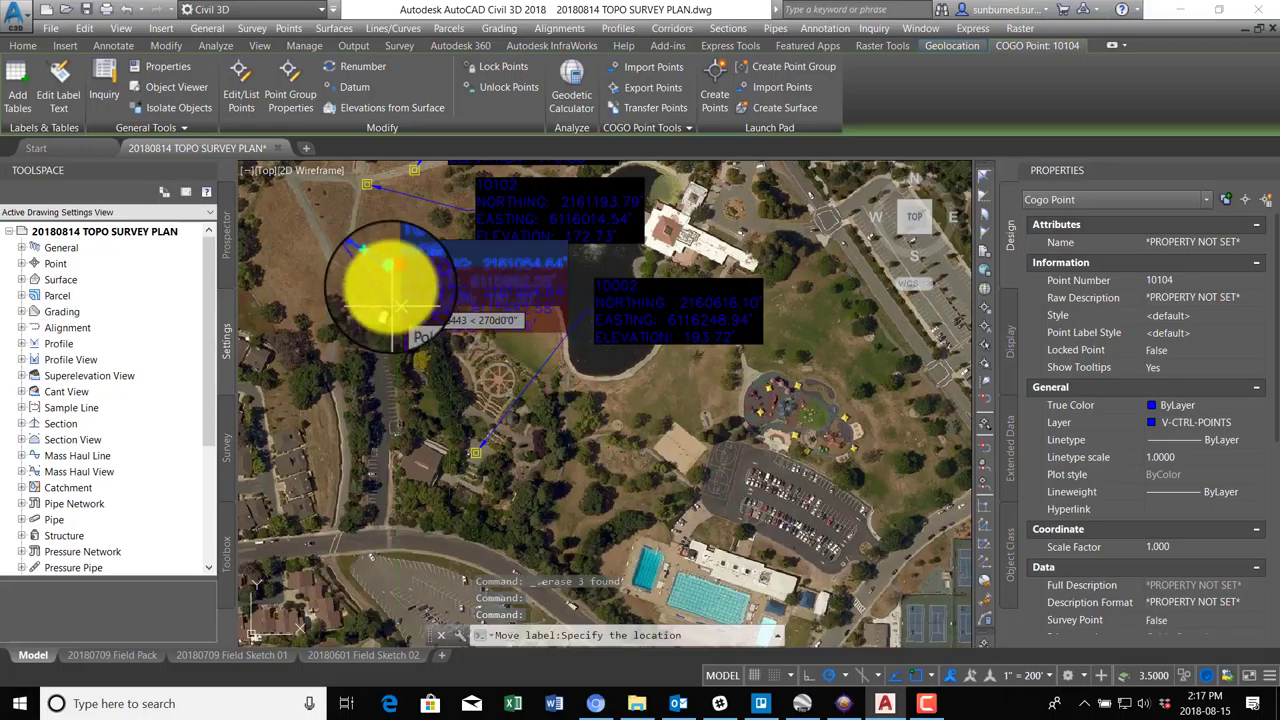
scroll(386, 285, up, 2)
scroll(550, 310, down, 4)
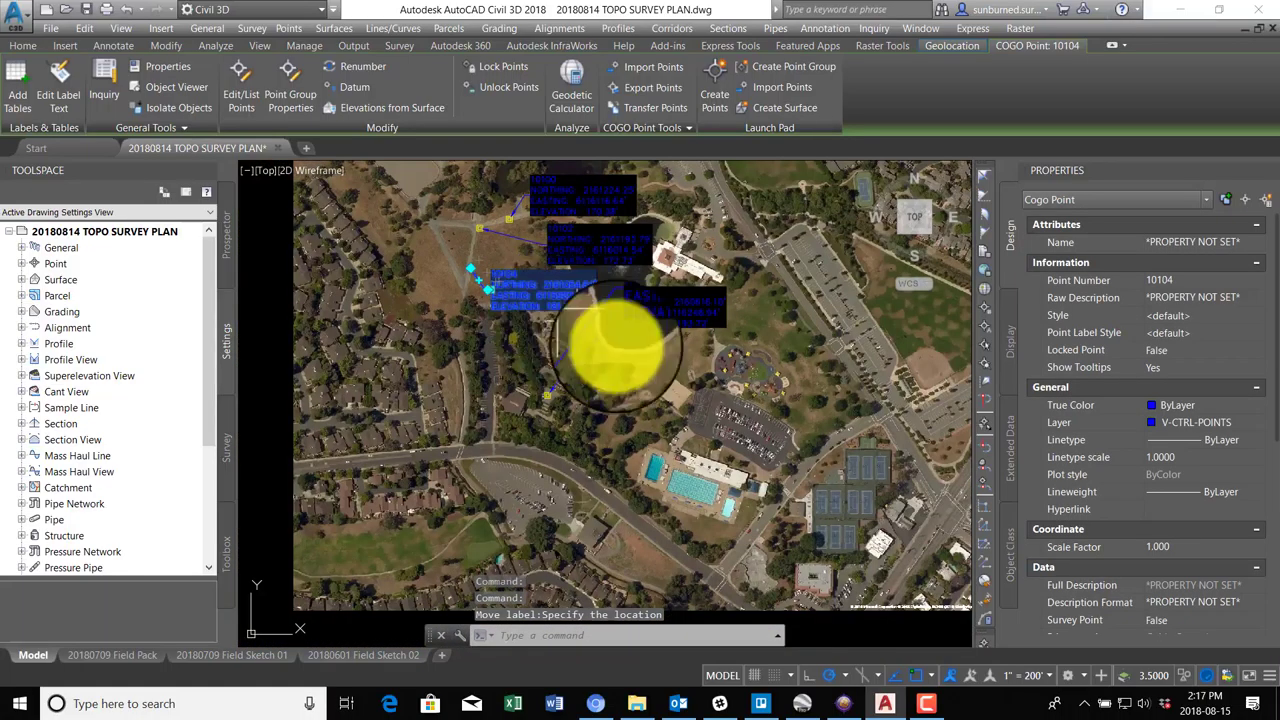
key(Escape)
scroll(650, 378, down, 2)
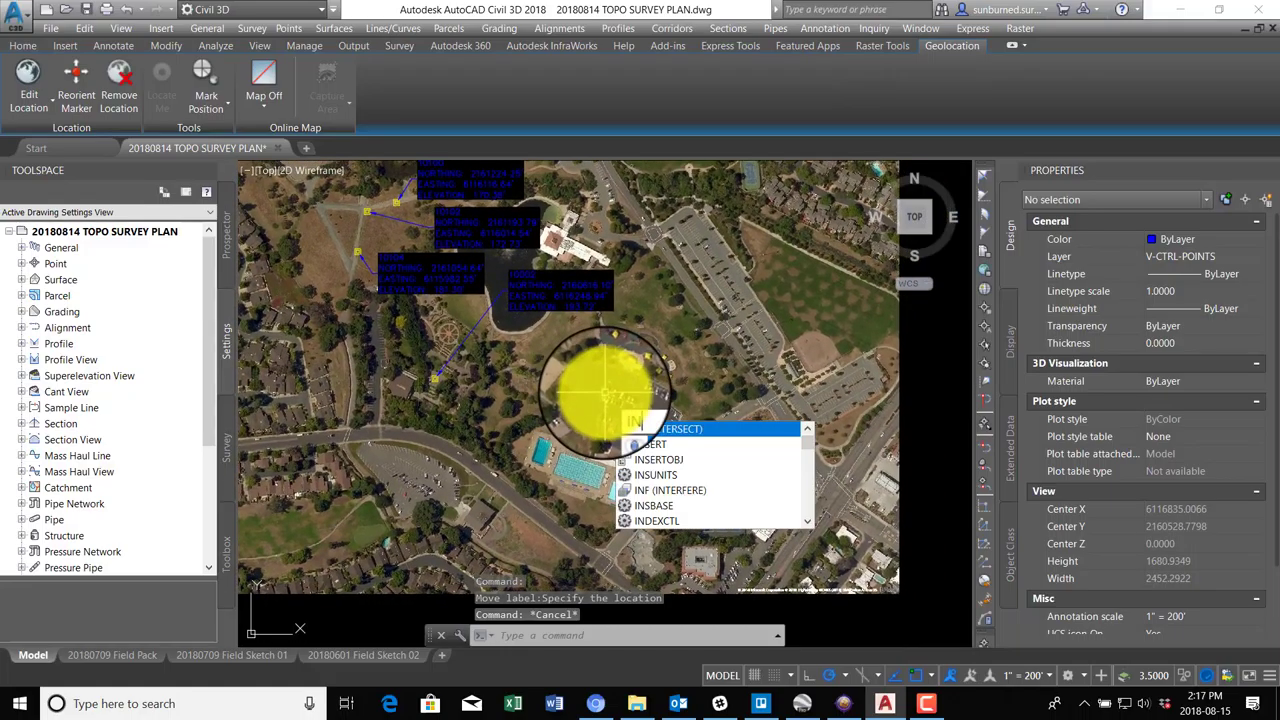
Choose BM - Benchmark.dwg from the Blocks folder as the block to insert.
click(648, 444)
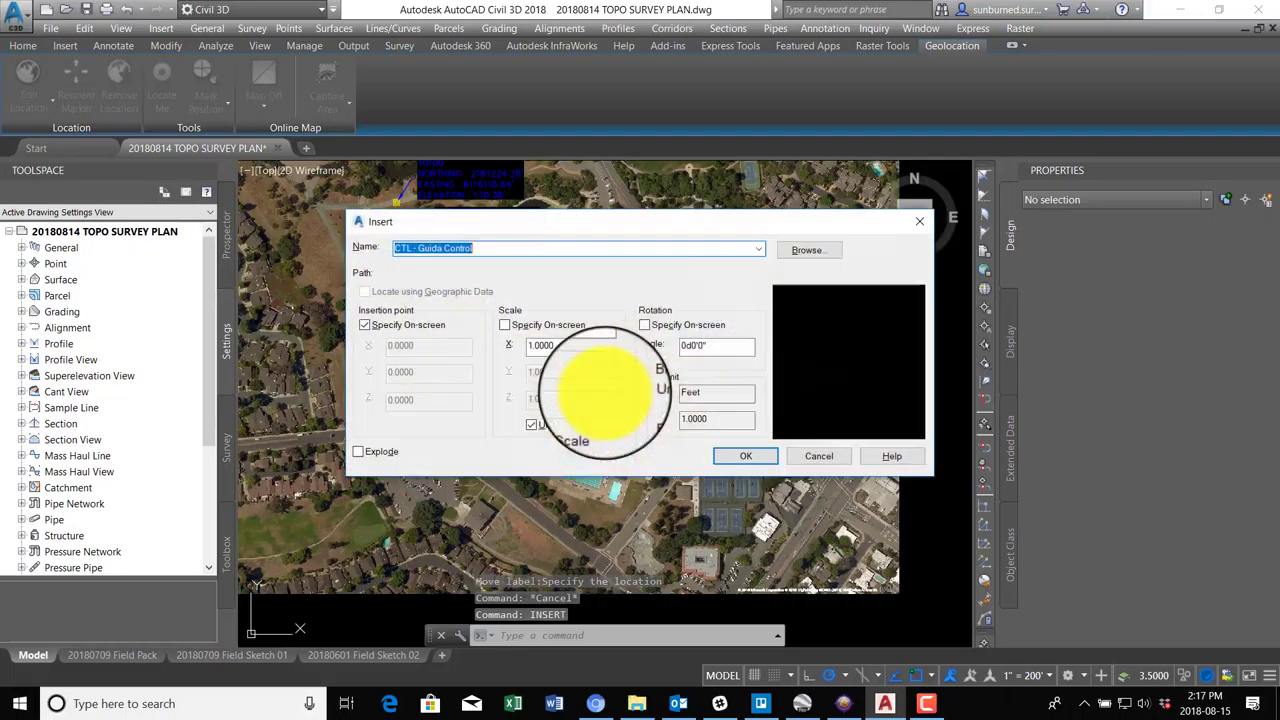
click(815, 261)
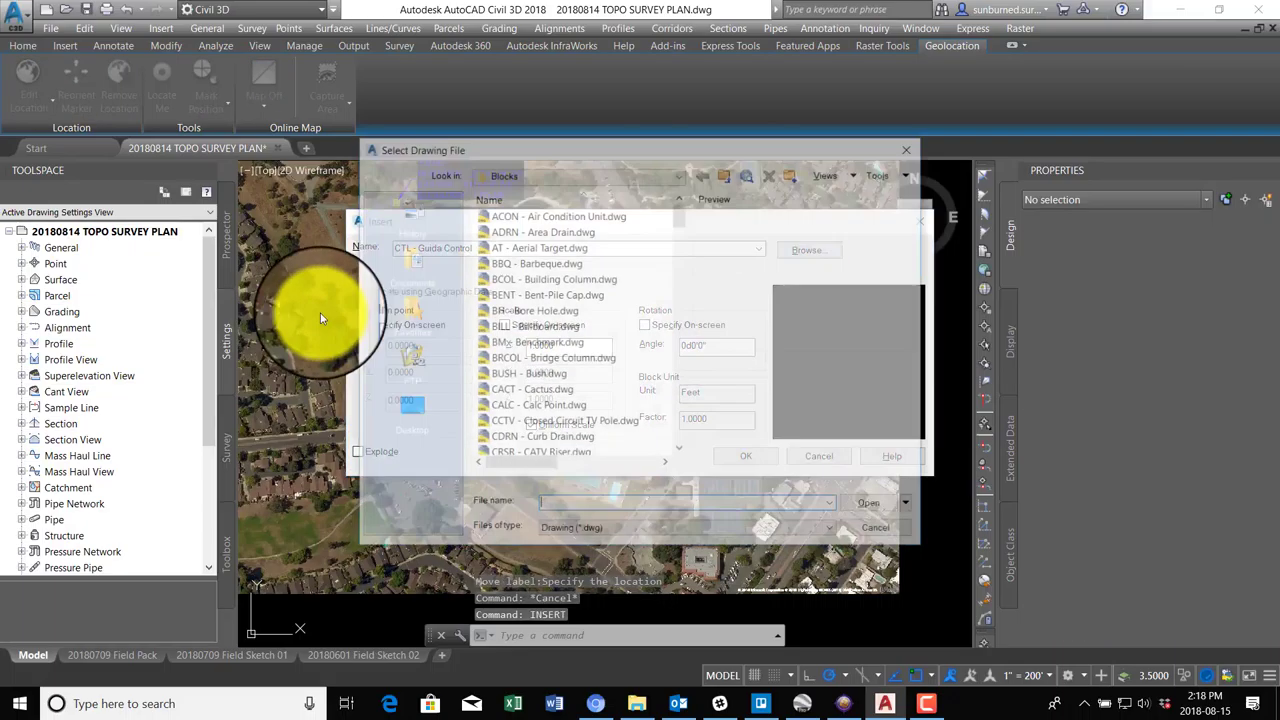
click(566, 343)
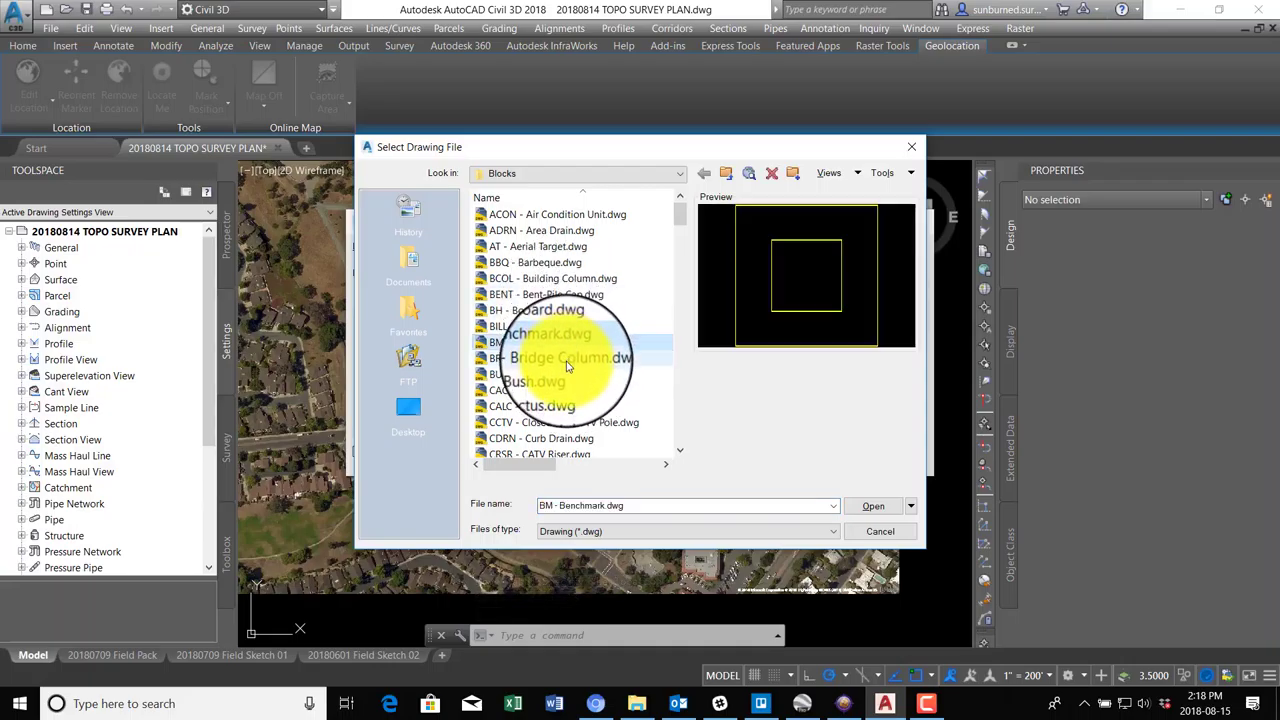
scroll(570, 368, down, 1)
scroll(598, 428, down, 1)
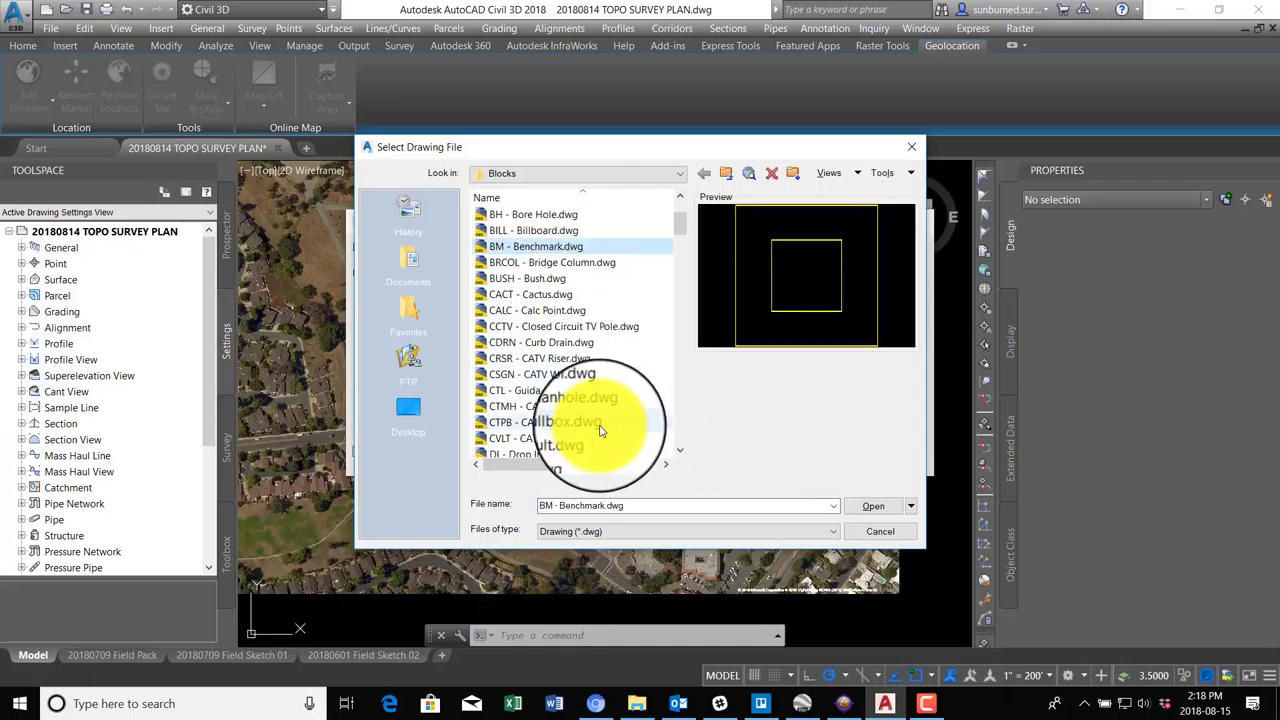
click(593, 376)
scroll(603, 364, up, 1)
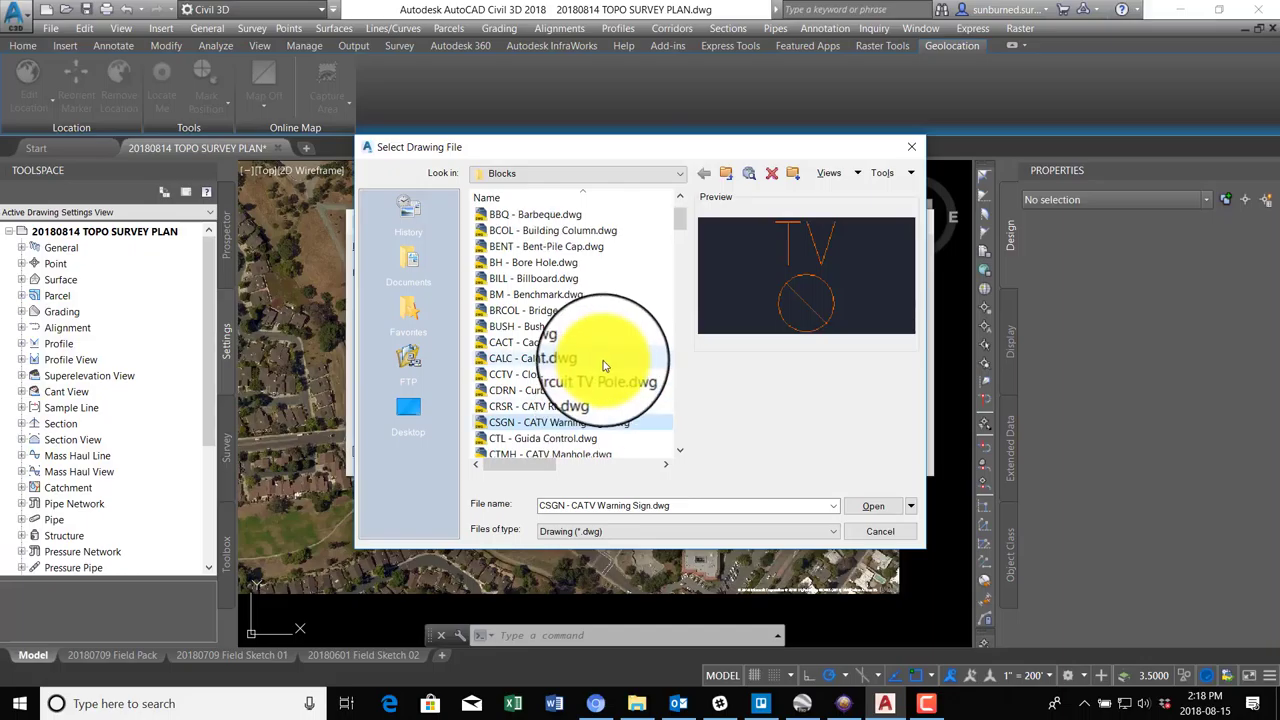
click(559, 216)
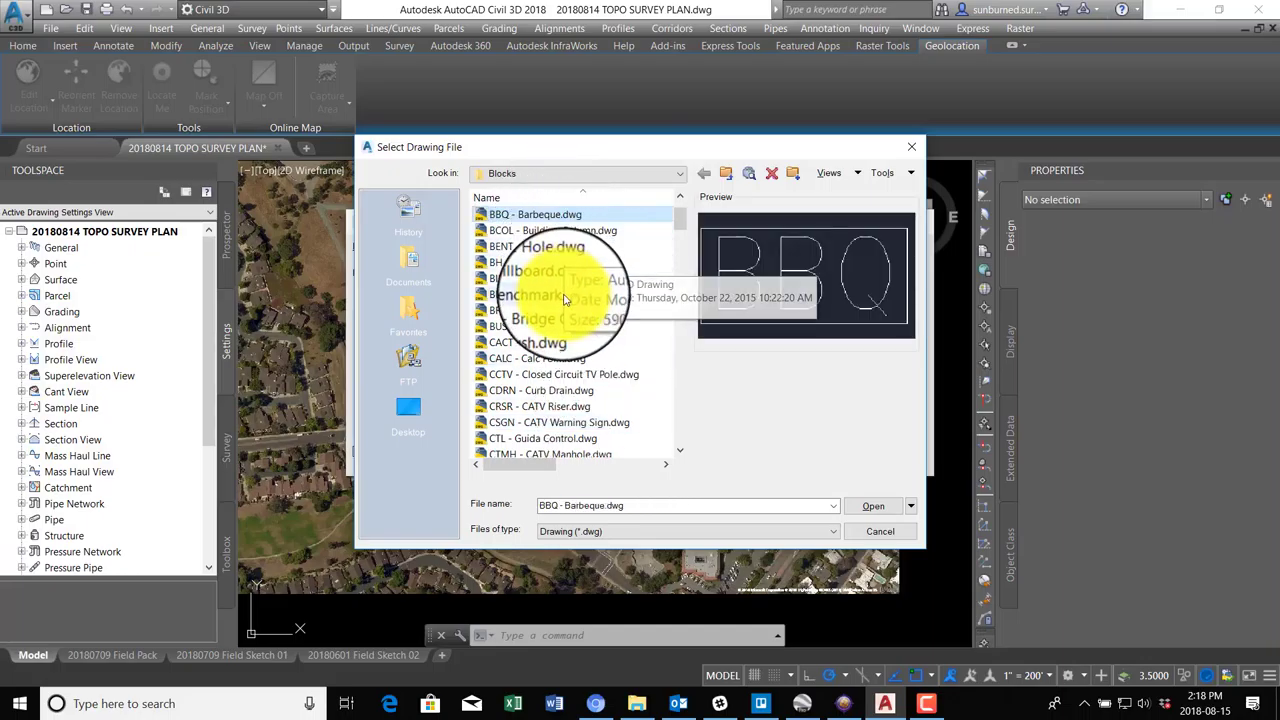
click(530, 294)
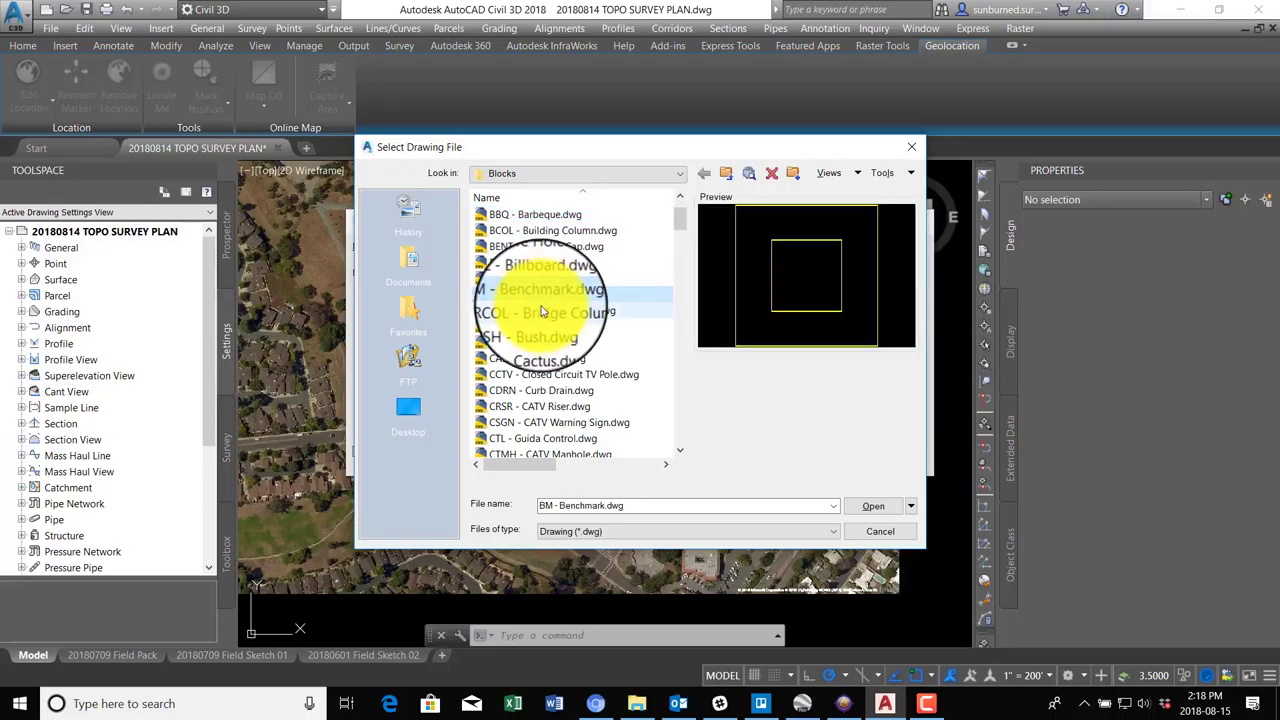
click(889, 519)
click(755, 462)
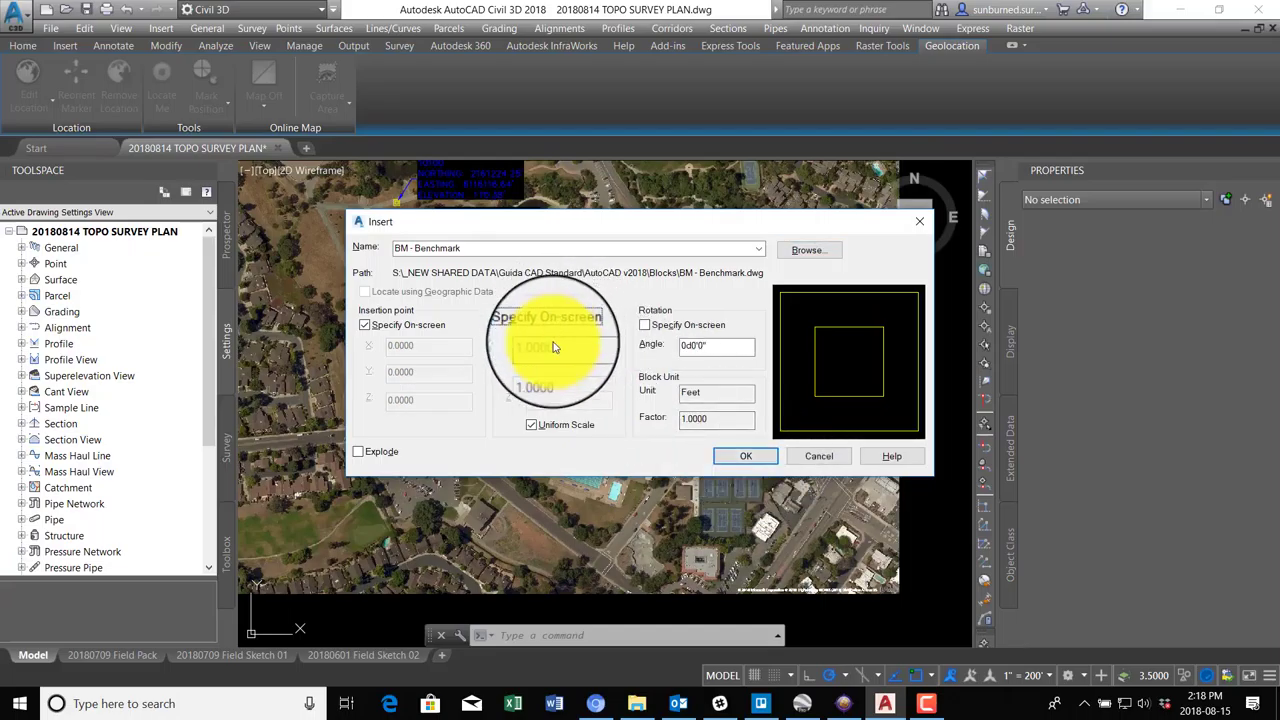
Set the block's uniform scale to 200 and accept the insert settings.
click(364, 327)
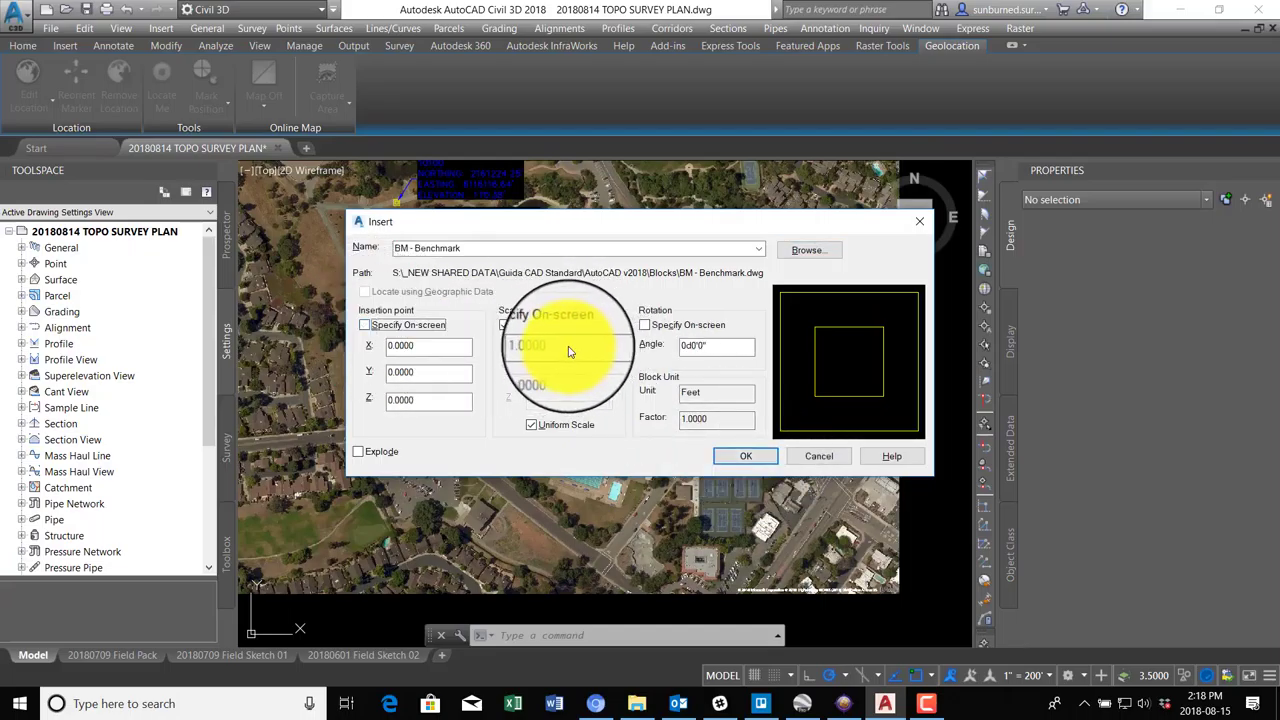
click(364, 326)
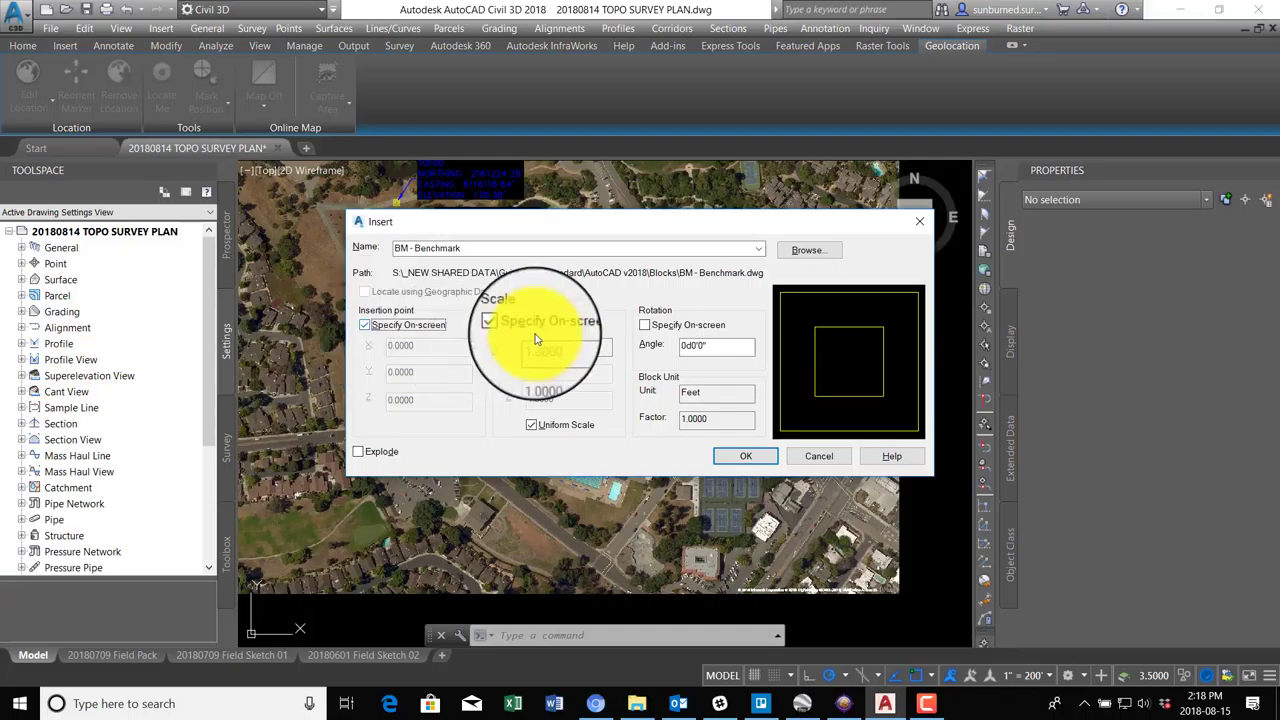
click(505, 325)
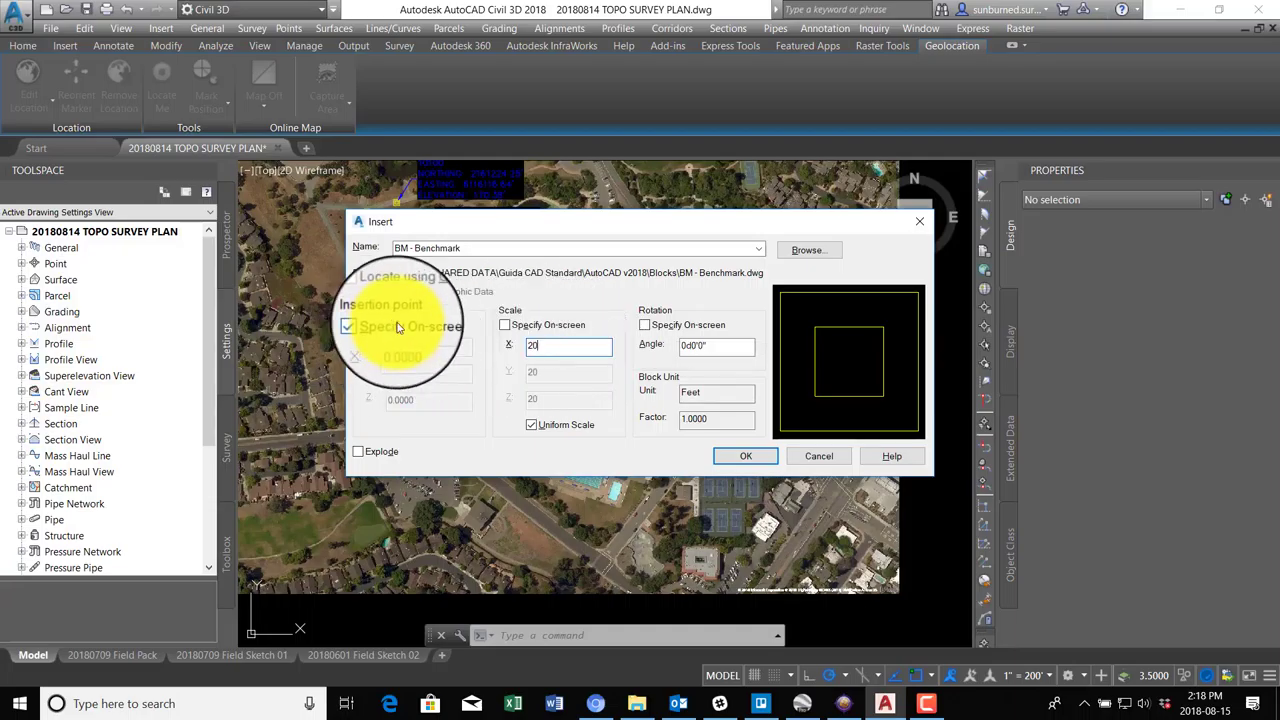
click(742, 456)
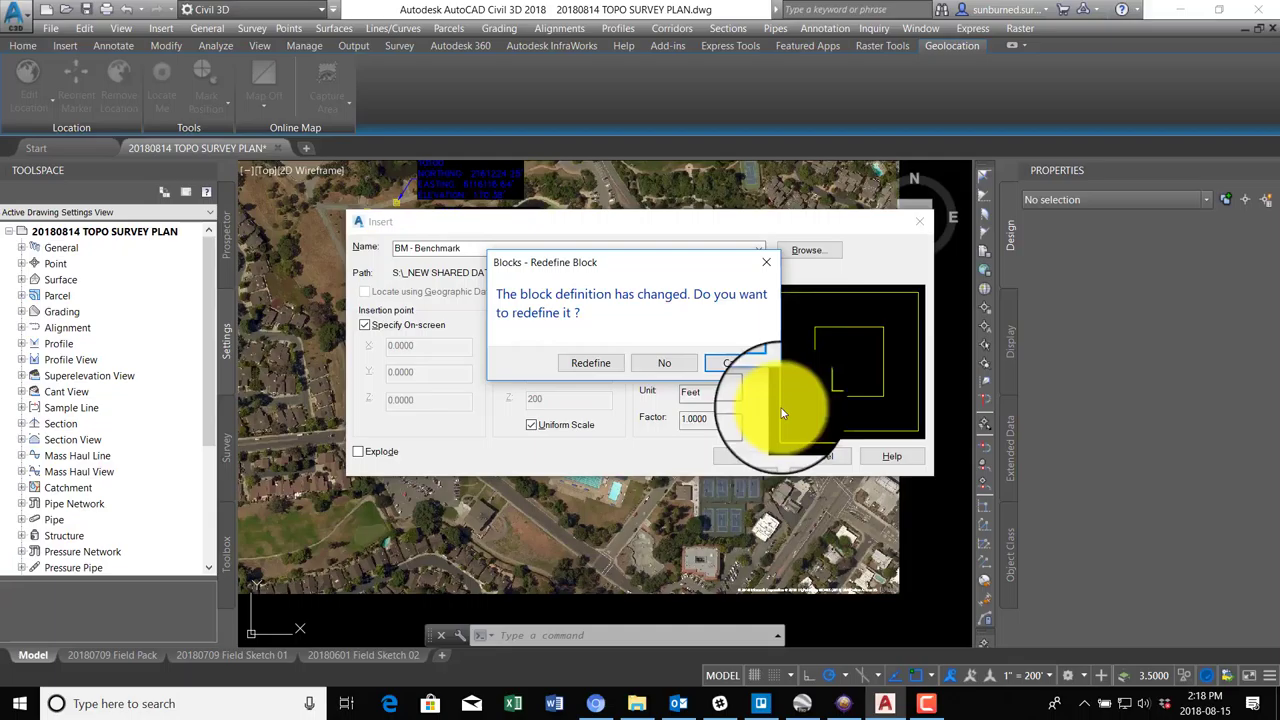
Redefine the BM - Benchmark block and place it on the map west of the pond.
click(600, 364)
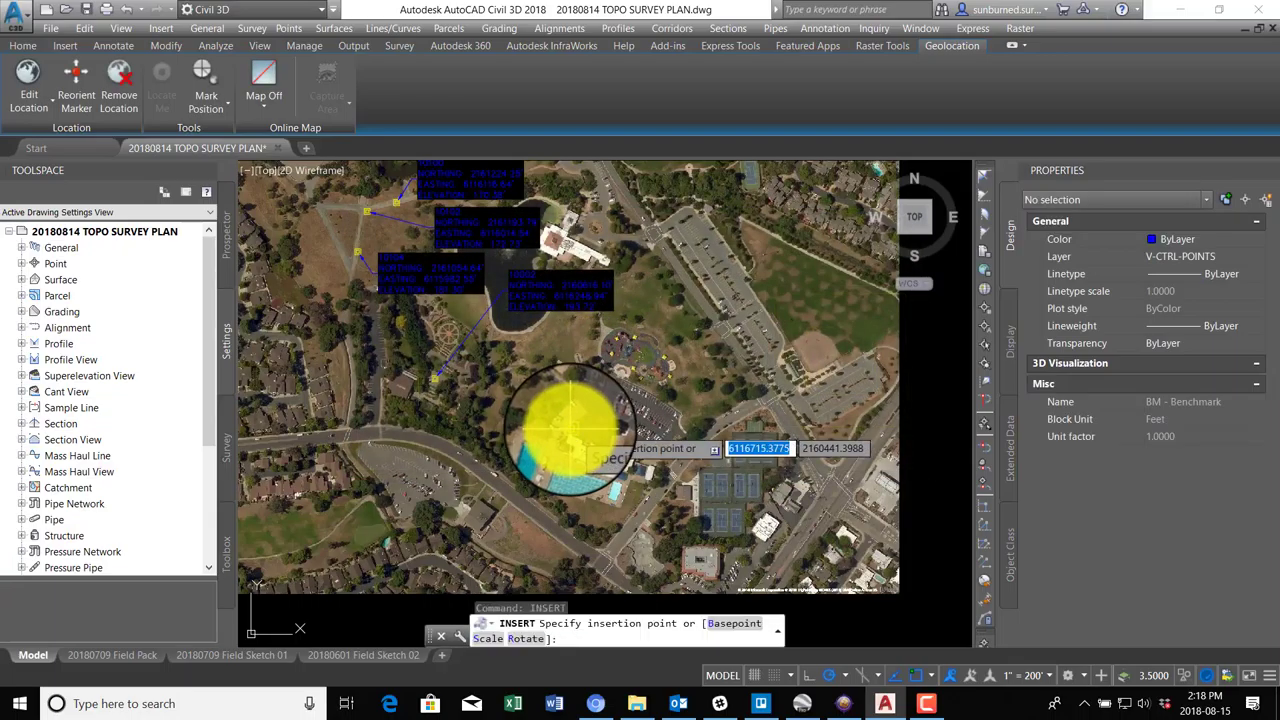
scroll(415, 385, up, 3)
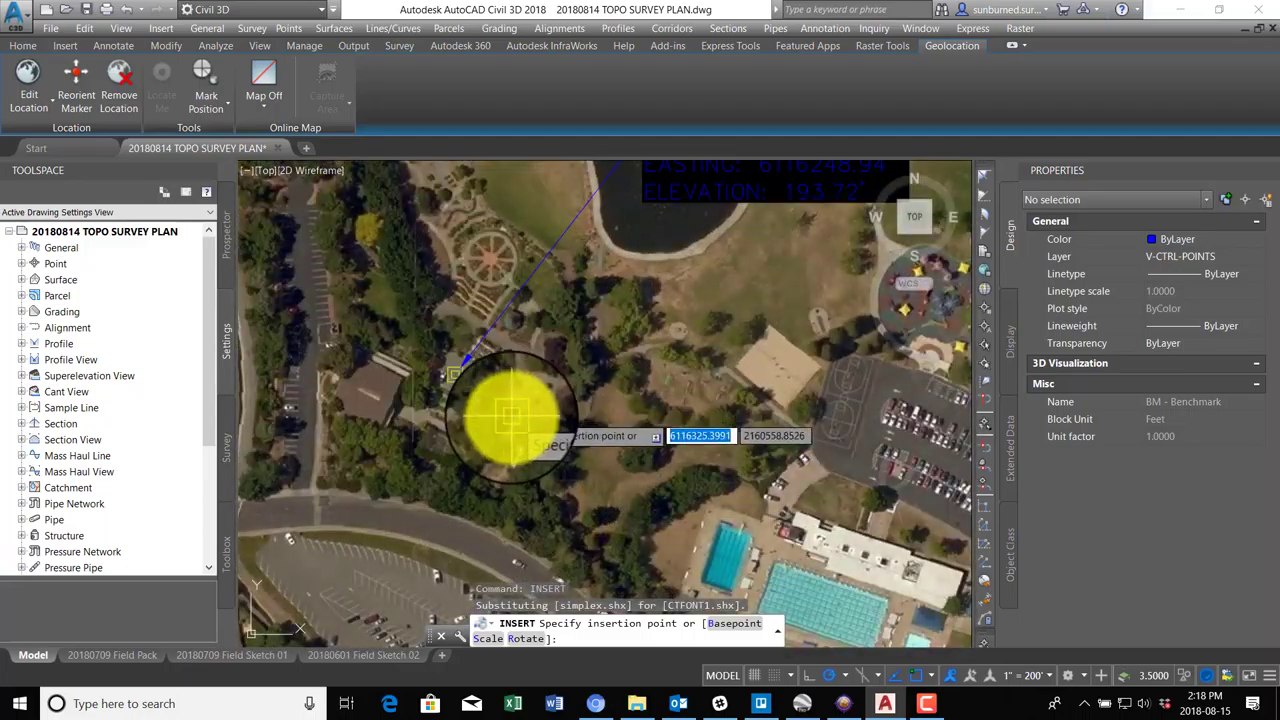
middle_drag(509, 408, 527, 320)
click(505, 312)
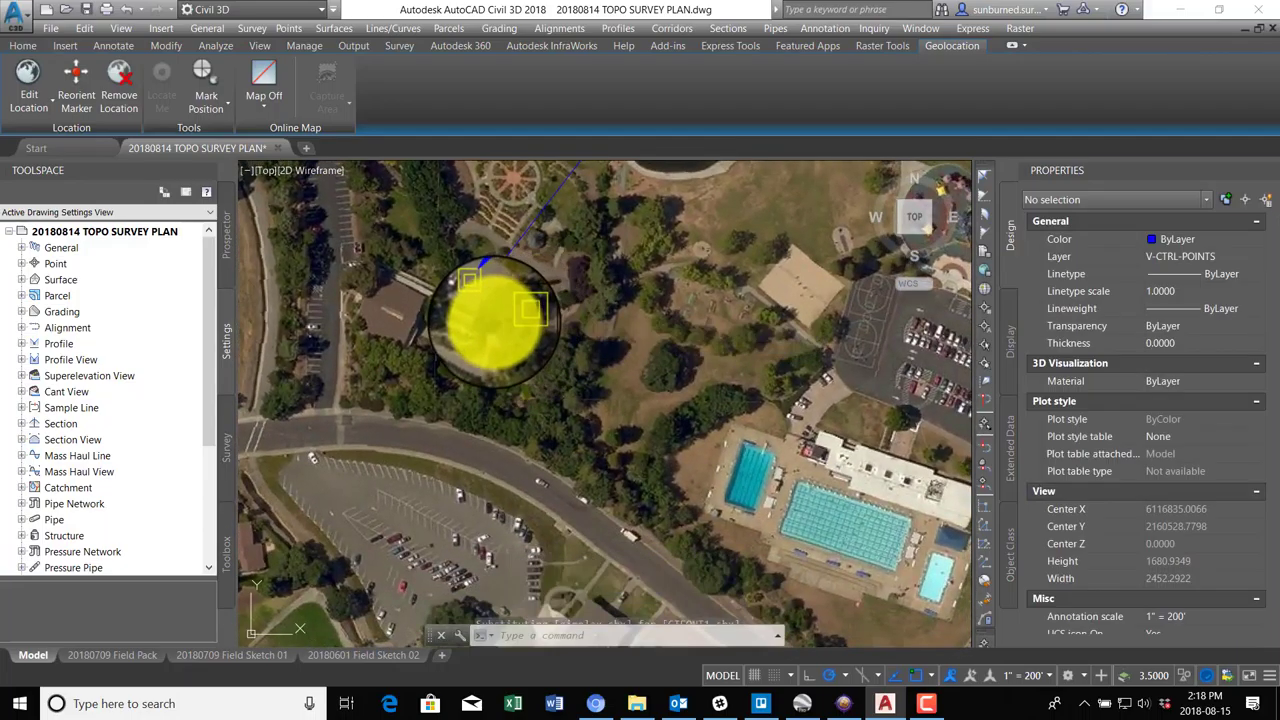
scroll(514, 312, up, 3)
scroll(540, 345, down, 5)
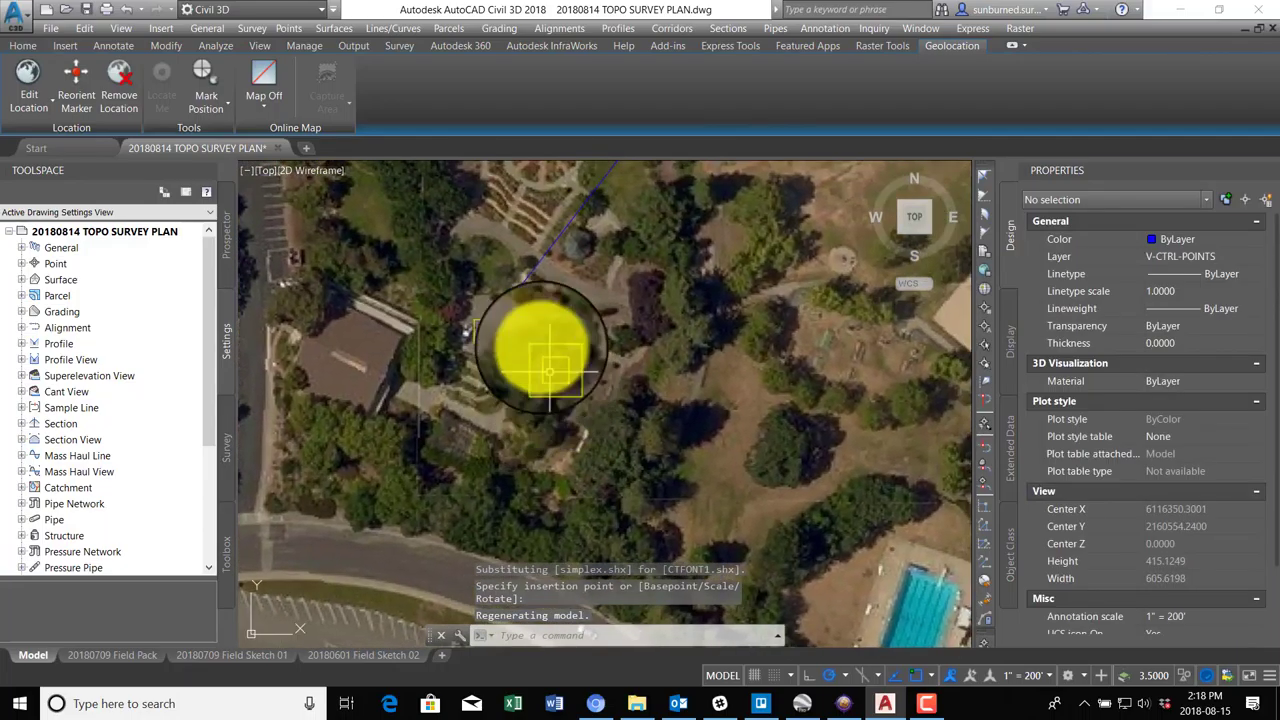
scroll(540, 342, up, 3)
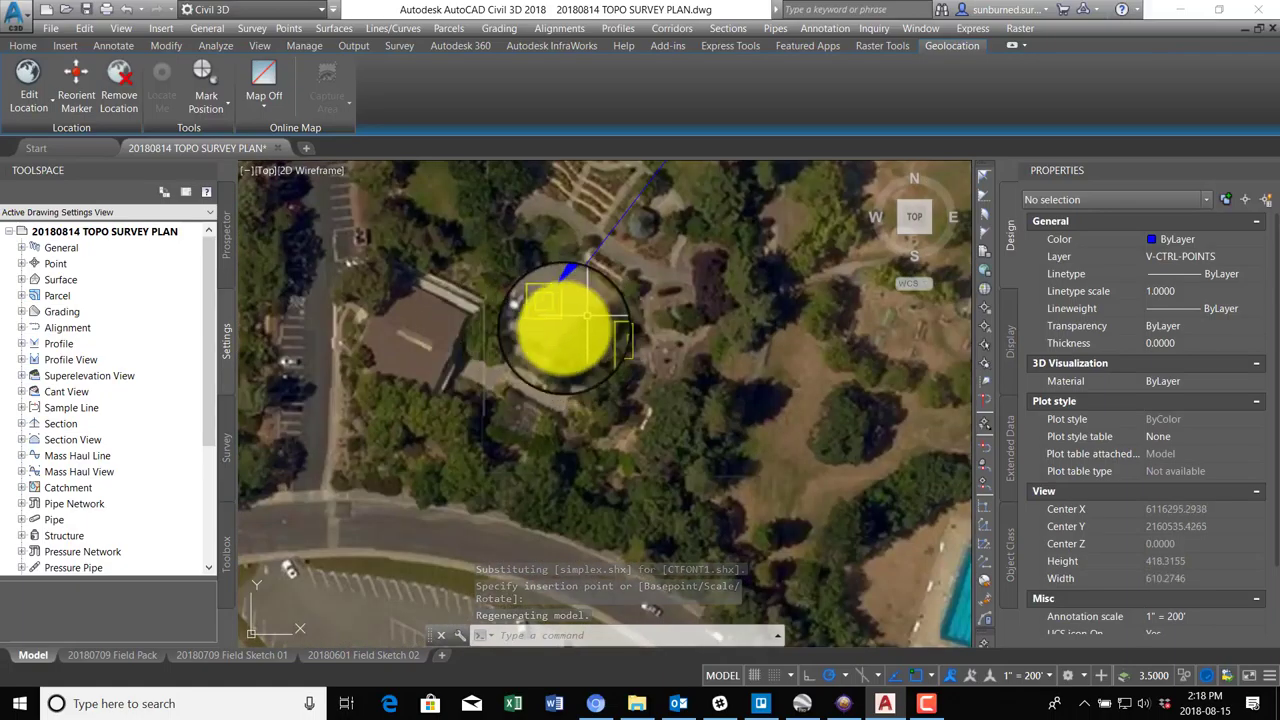
Select the benchmark block and start moving it toward the road, then cancel.
click(588, 362)
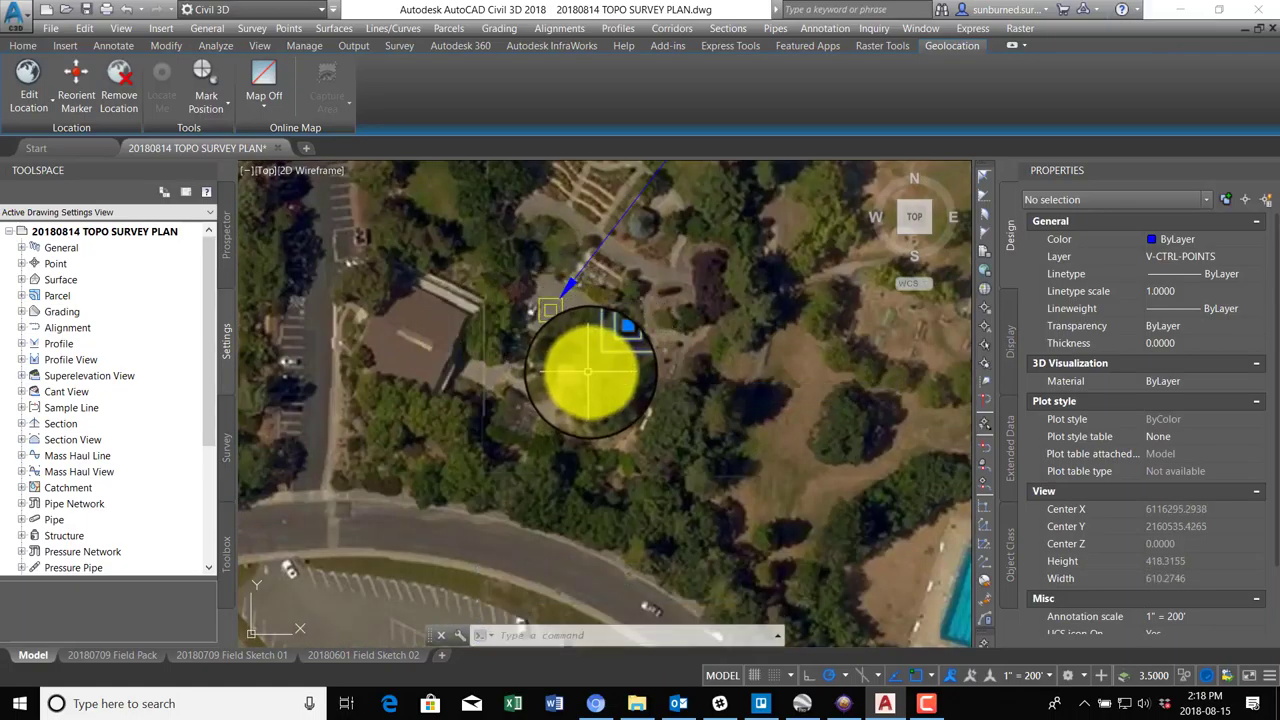
key(Escape)
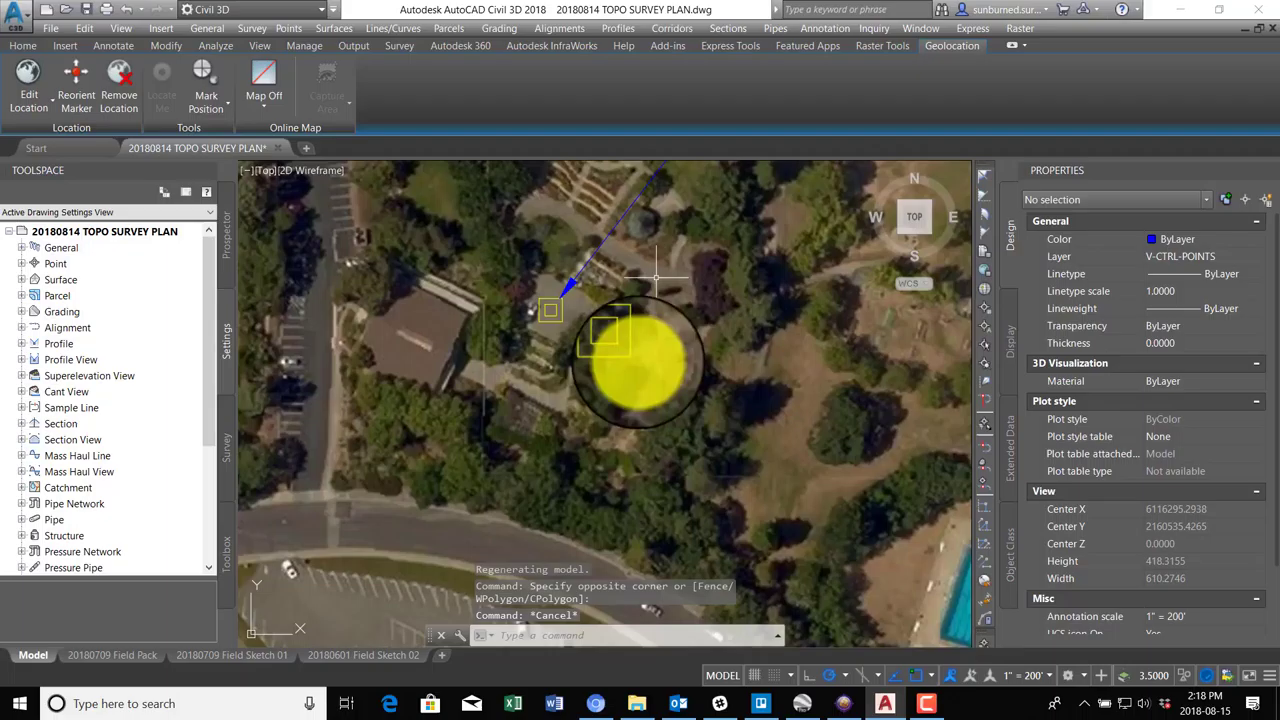
scroll(574, 429, down, 5)
click(532, 281)
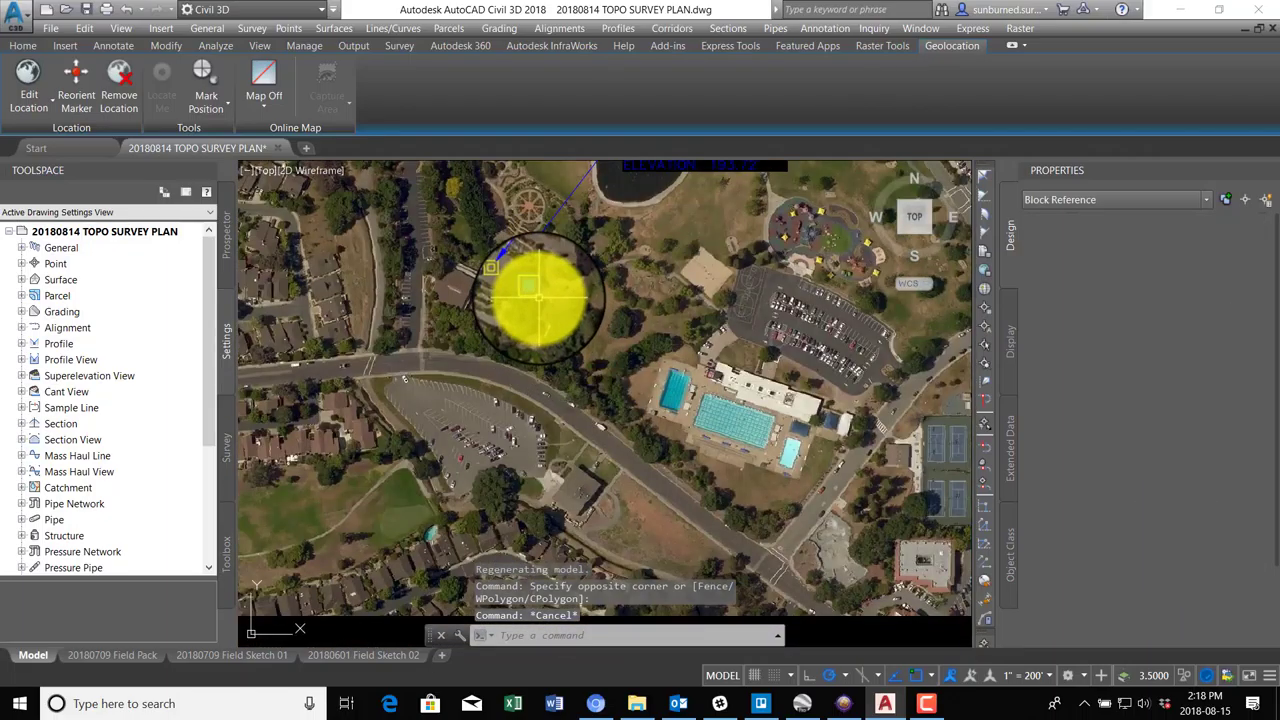
click(532, 281)
scroll(413, 370, up, 2)
scroll(428, 330, up, 2)
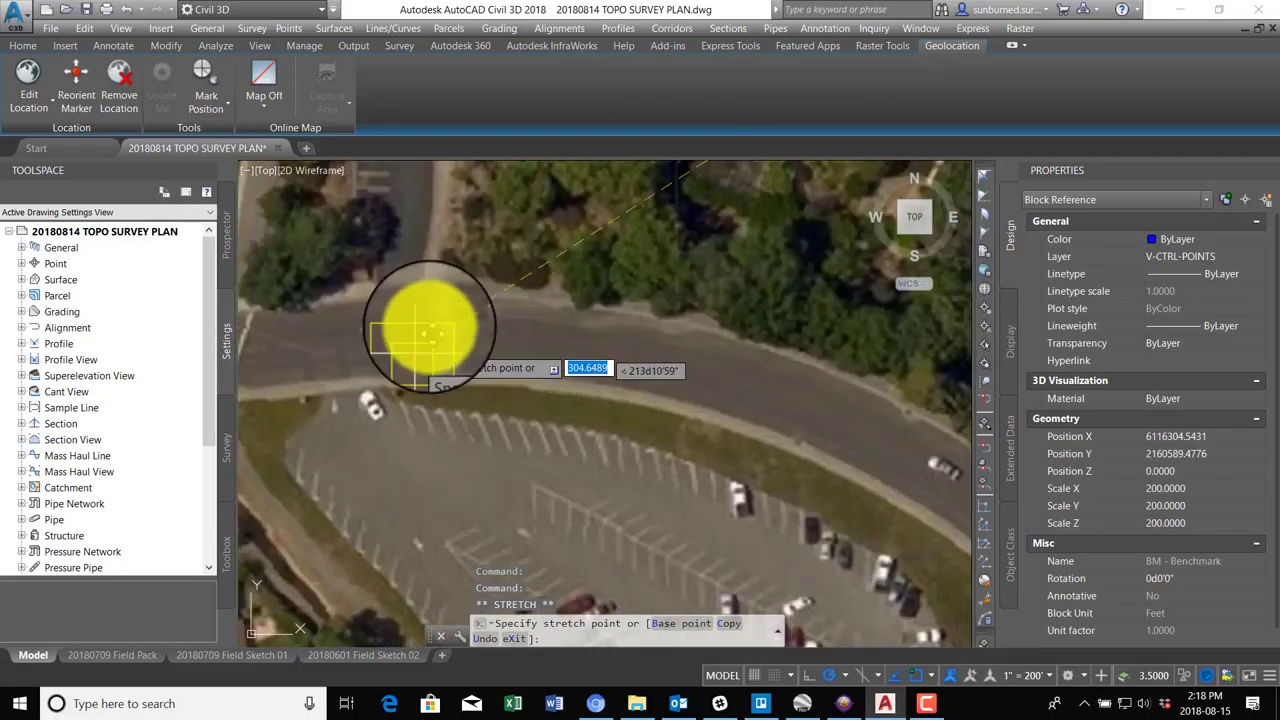
key(Escape)
scroll(505, 322, down, 4)
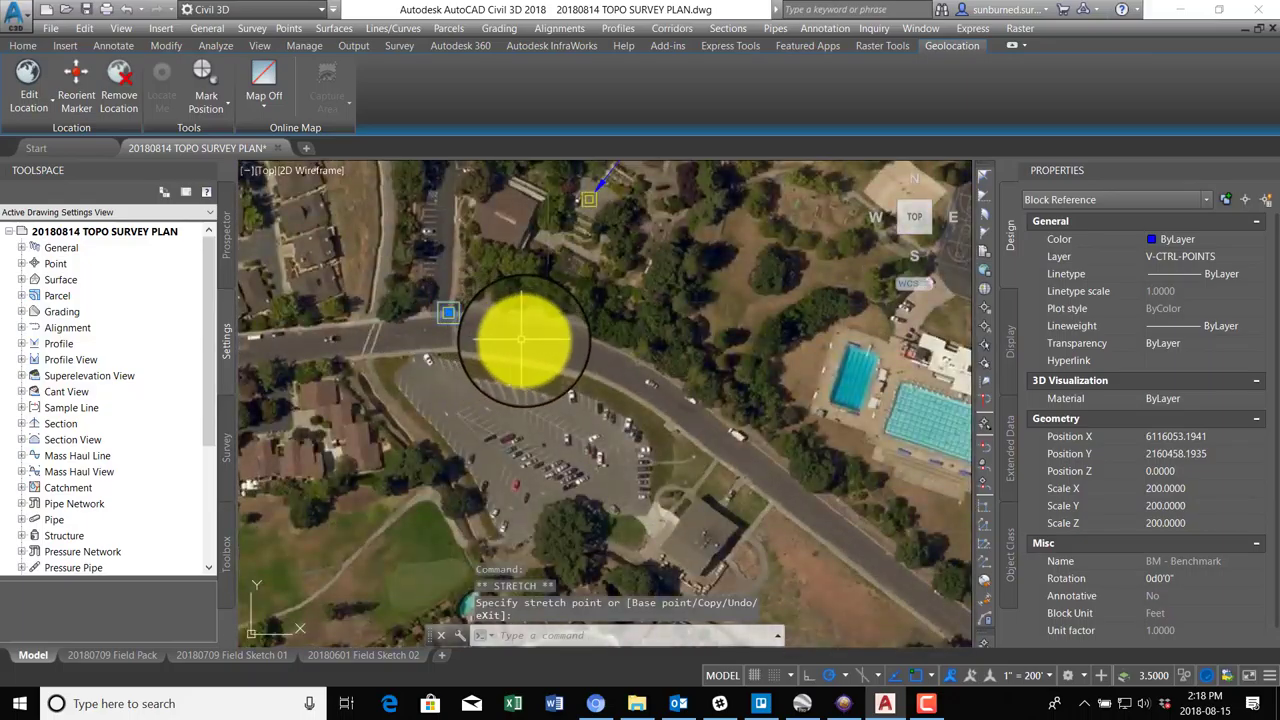
Copy the yellow control point marker to a new spot beside the road.
key(Return)
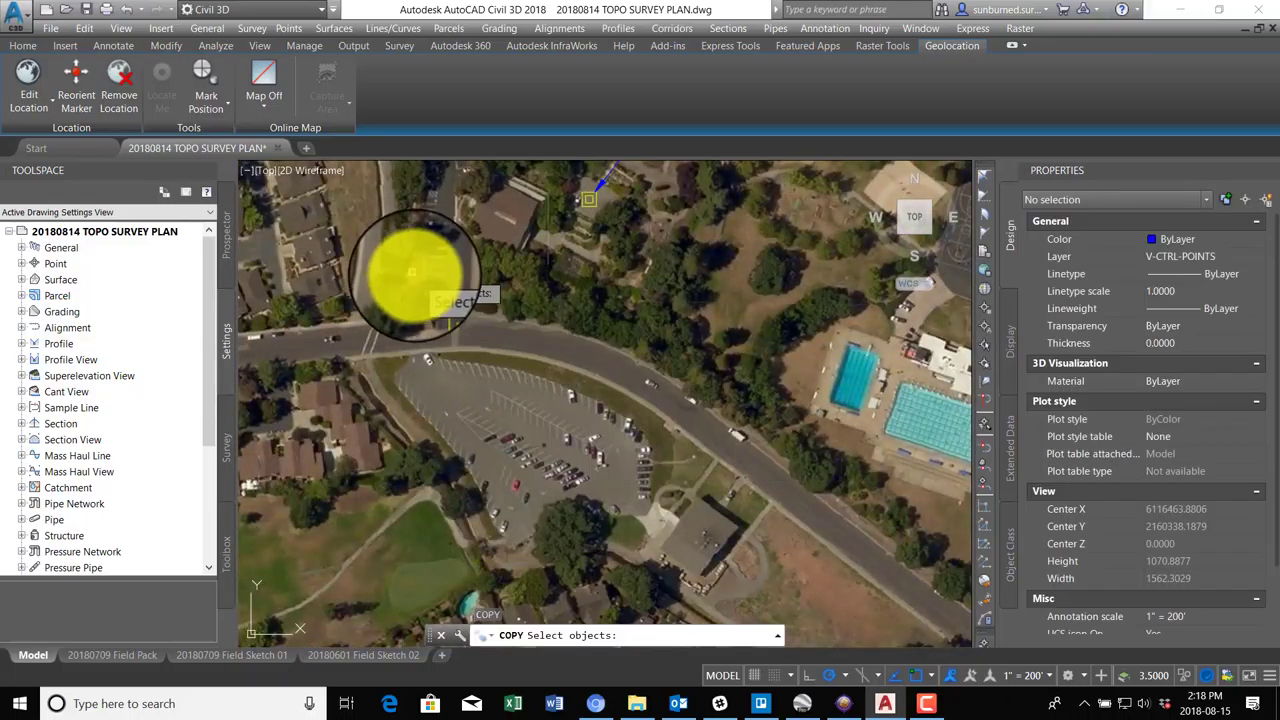
scroll(651, 400, down, 4)
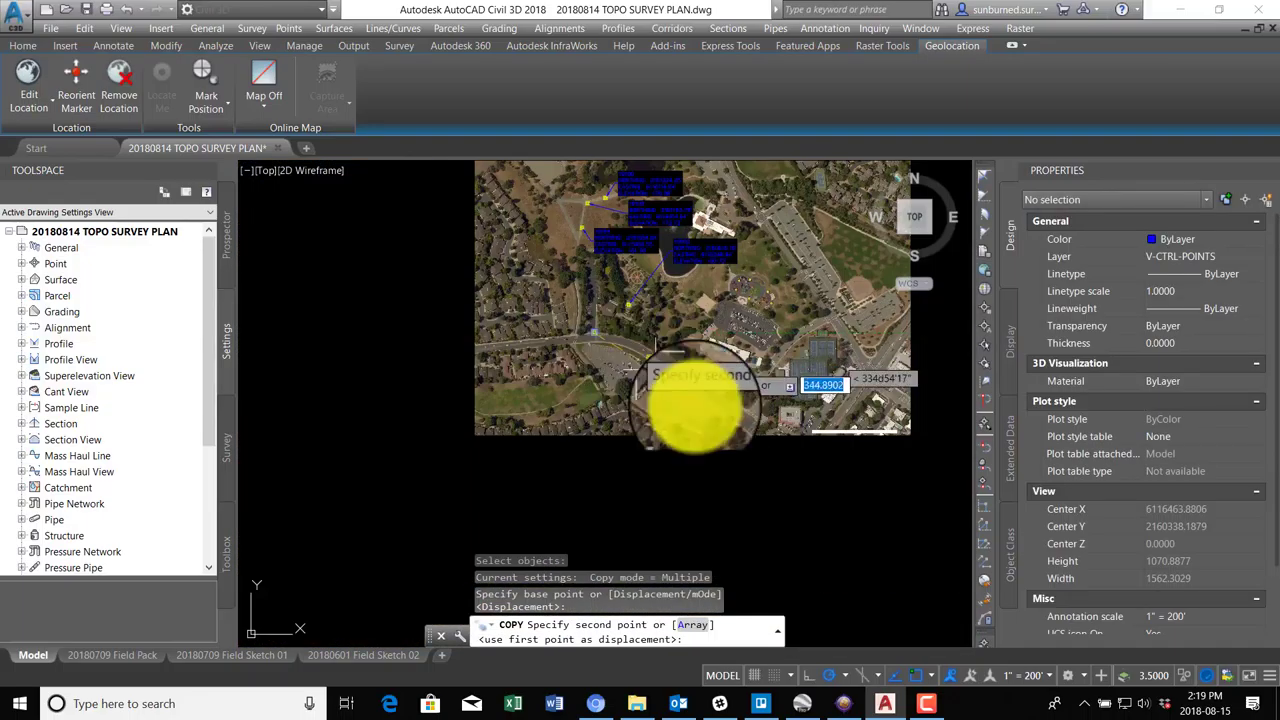
scroll(737, 429, up, 5)
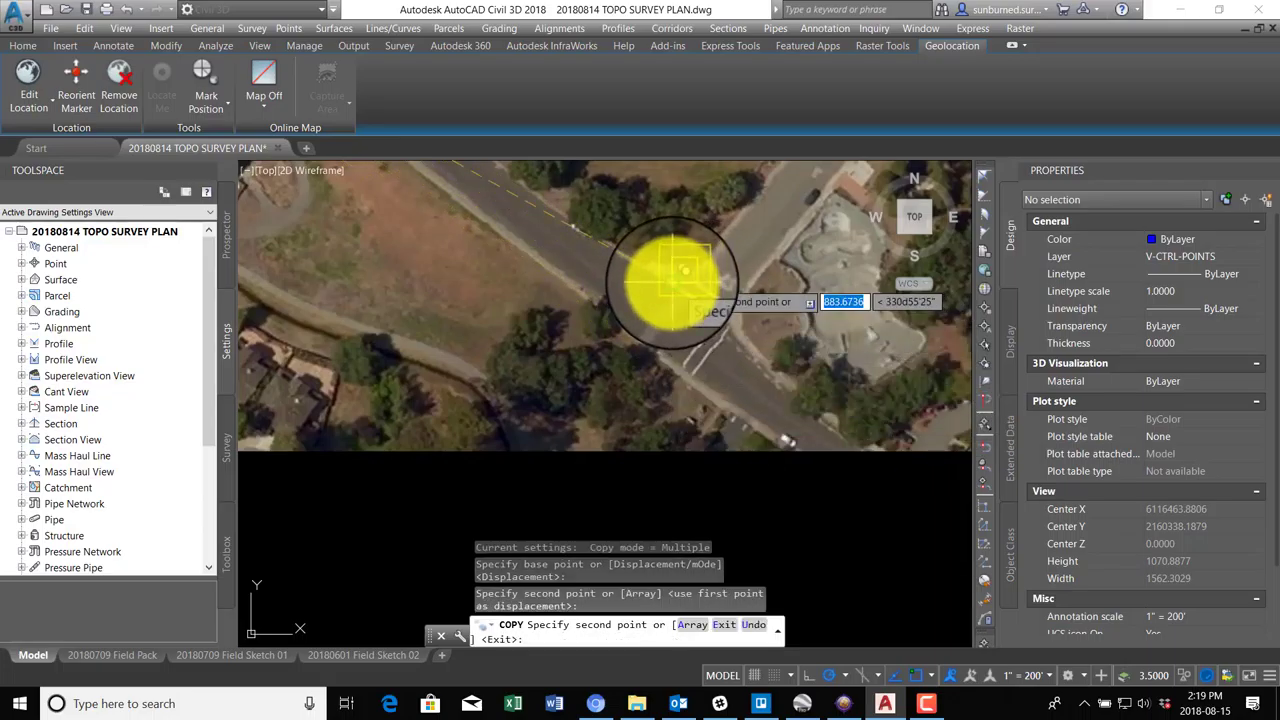
click(725, 318)
scroll(725, 318, down, 3)
key(Escape)
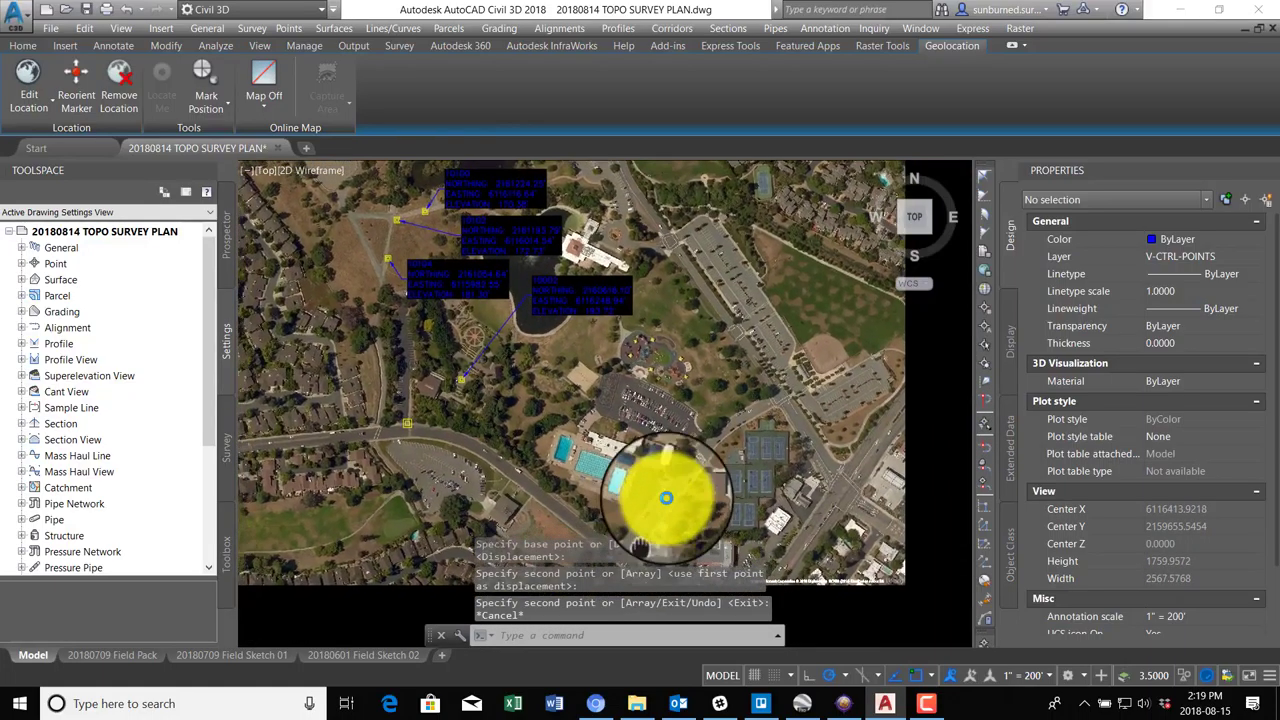
Copy the marker again, placing a copy at the road intersection by the park.
middle_drag(661, 507, 683, 470)
key(Return)
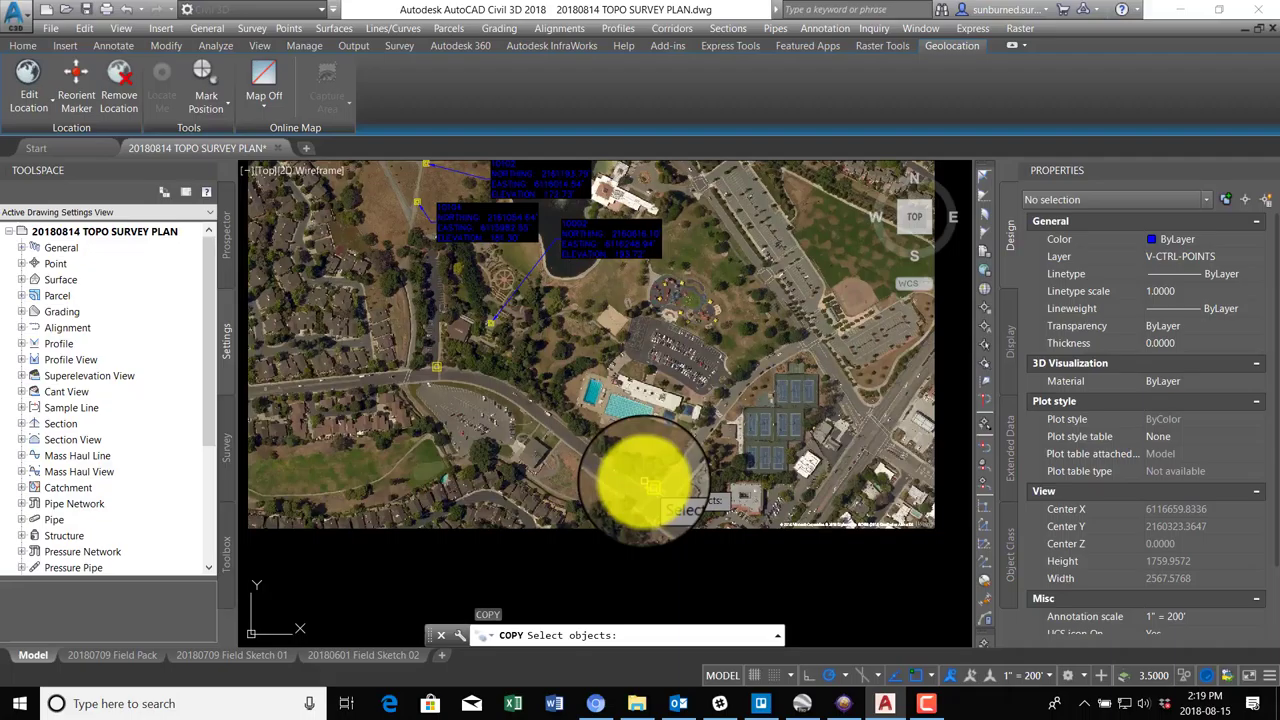
key(Return)
click(650, 485)
scroll(814, 329, up, 5)
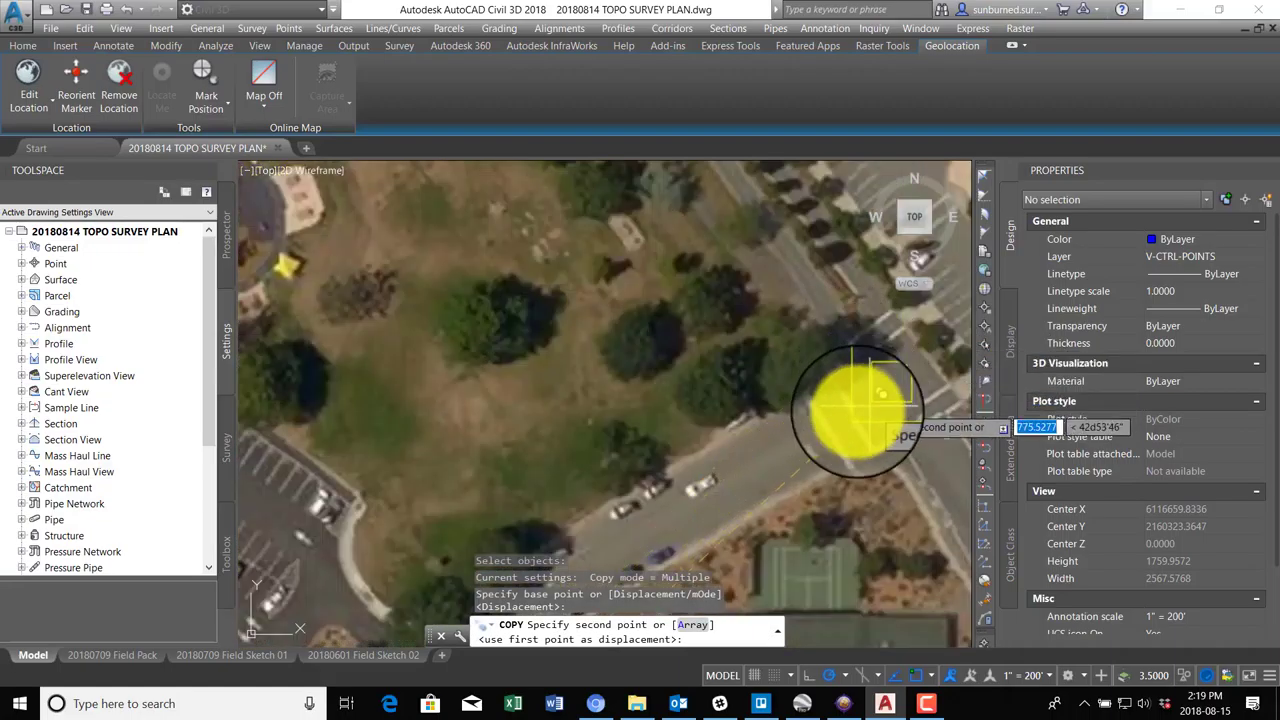
click(866, 467)
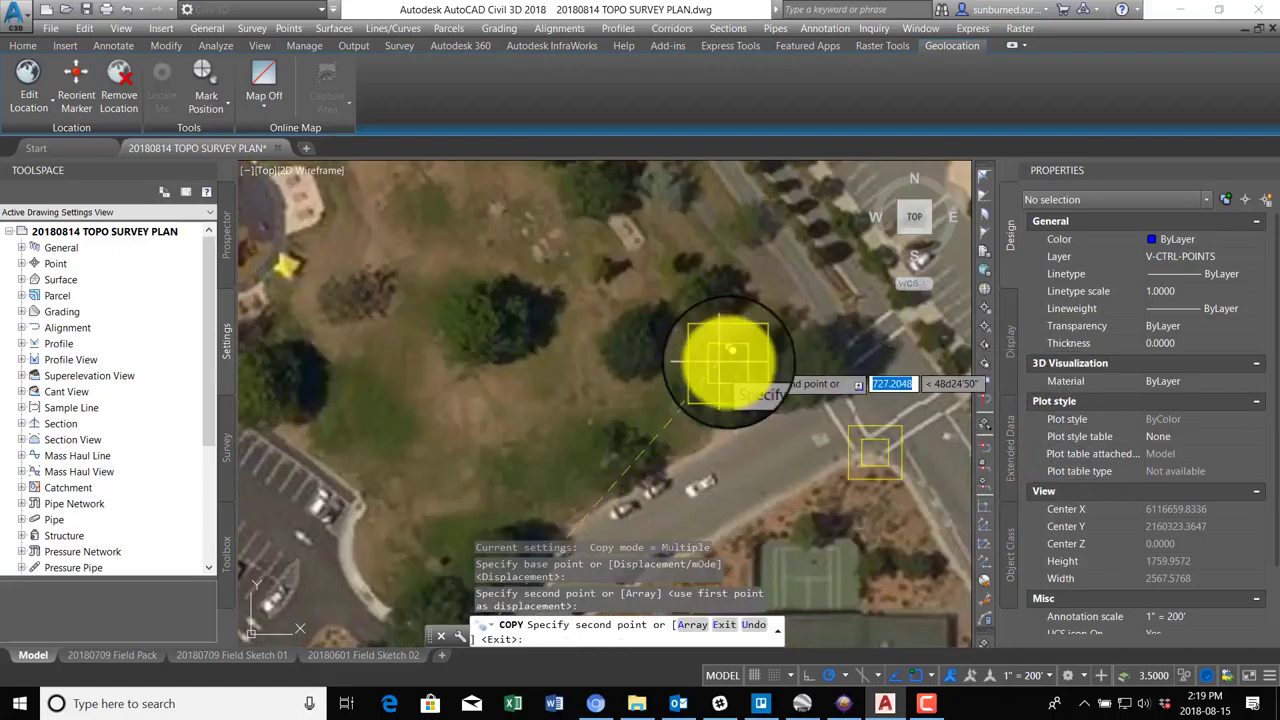
scroll(729, 357, down, 5)
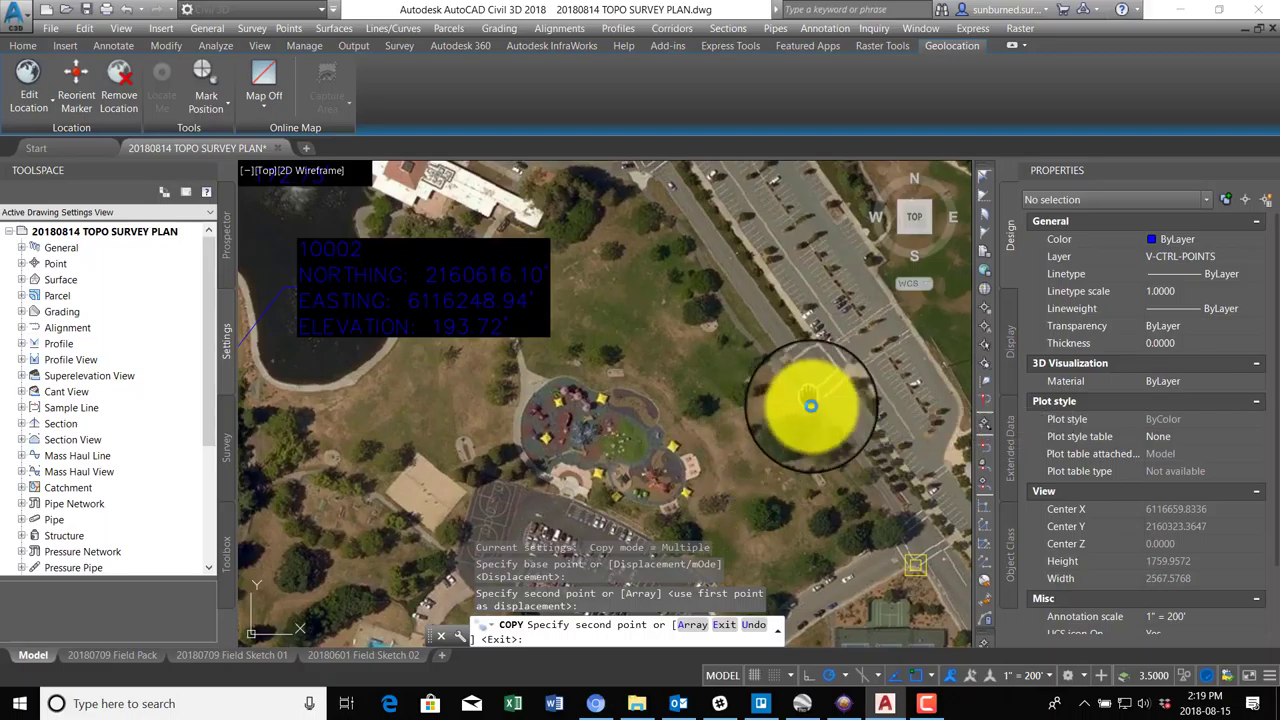
Place another marker copy near the building north of the park, then frame the whole site.
middle_drag(808, 406, 1043, 637)
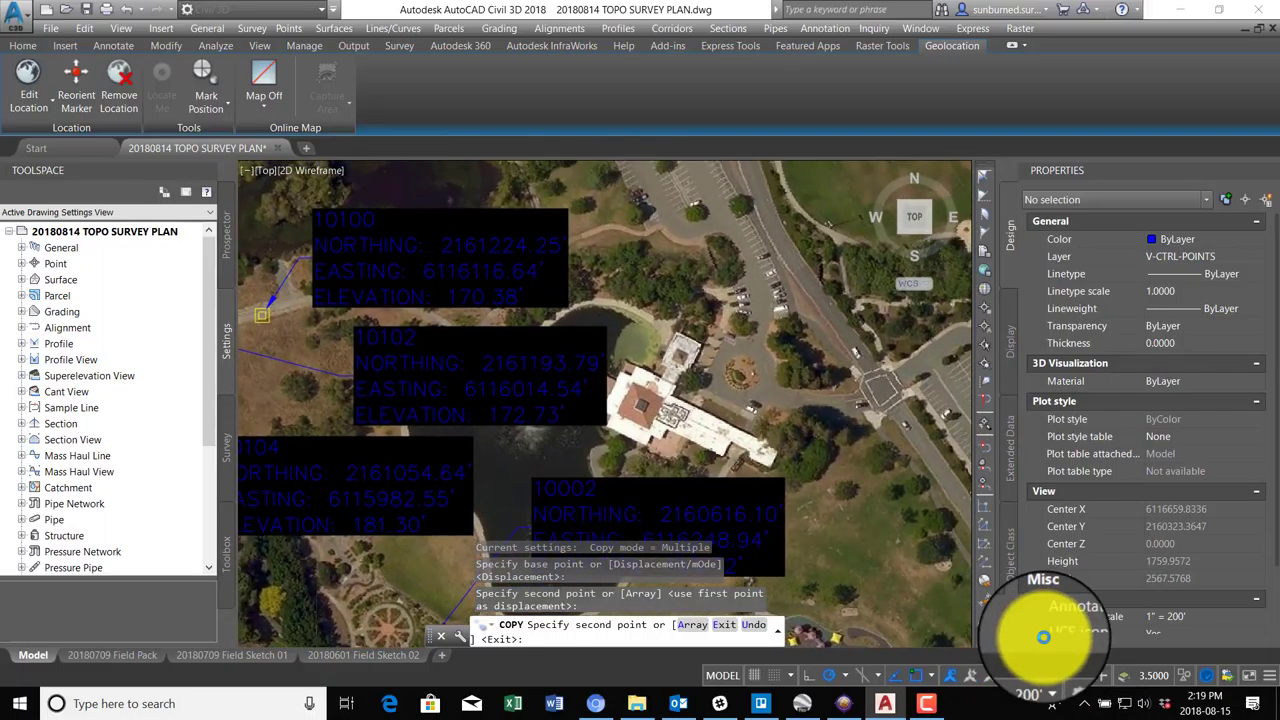
scroll(728, 274, up, 2)
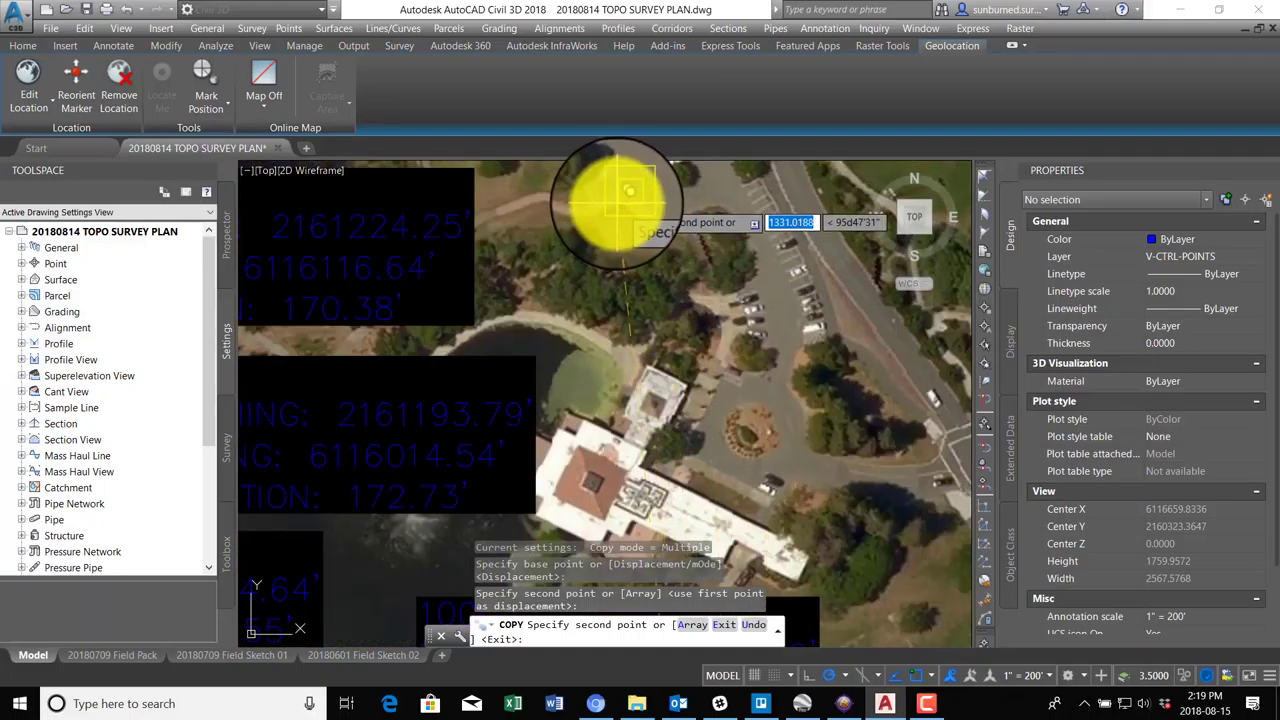
click(629, 190)
middle_drag(629, 190, 745, 268)
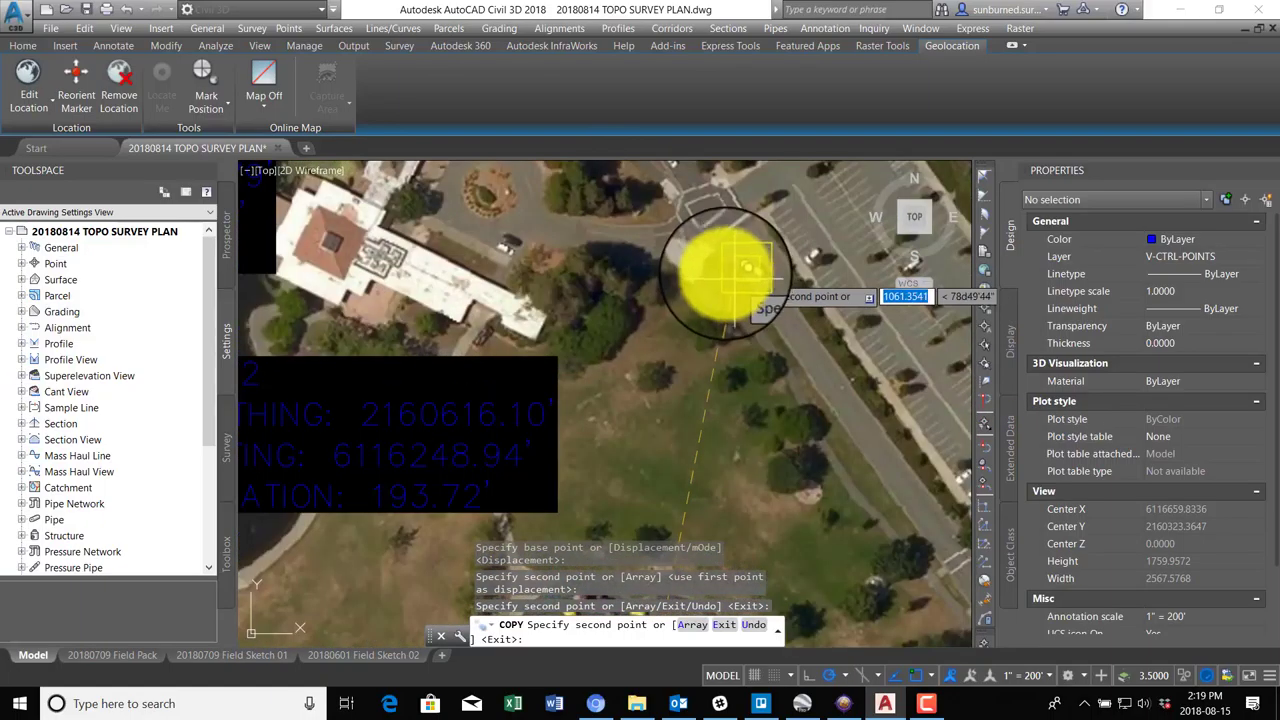
scroll(730, 263, up, 1)
key(Escape)
scroll(686, 280, down, 3)
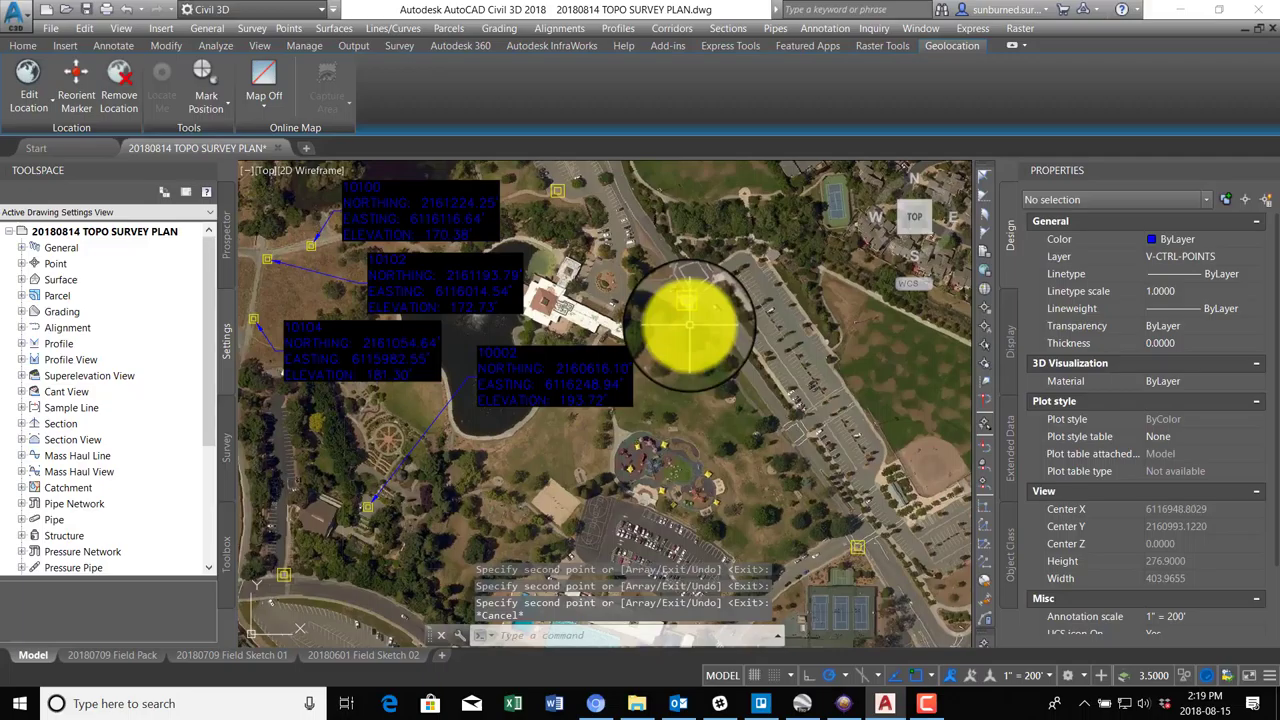
middle_drag(677, 457, 700, 385)
scroll(700, 385, down, 3)
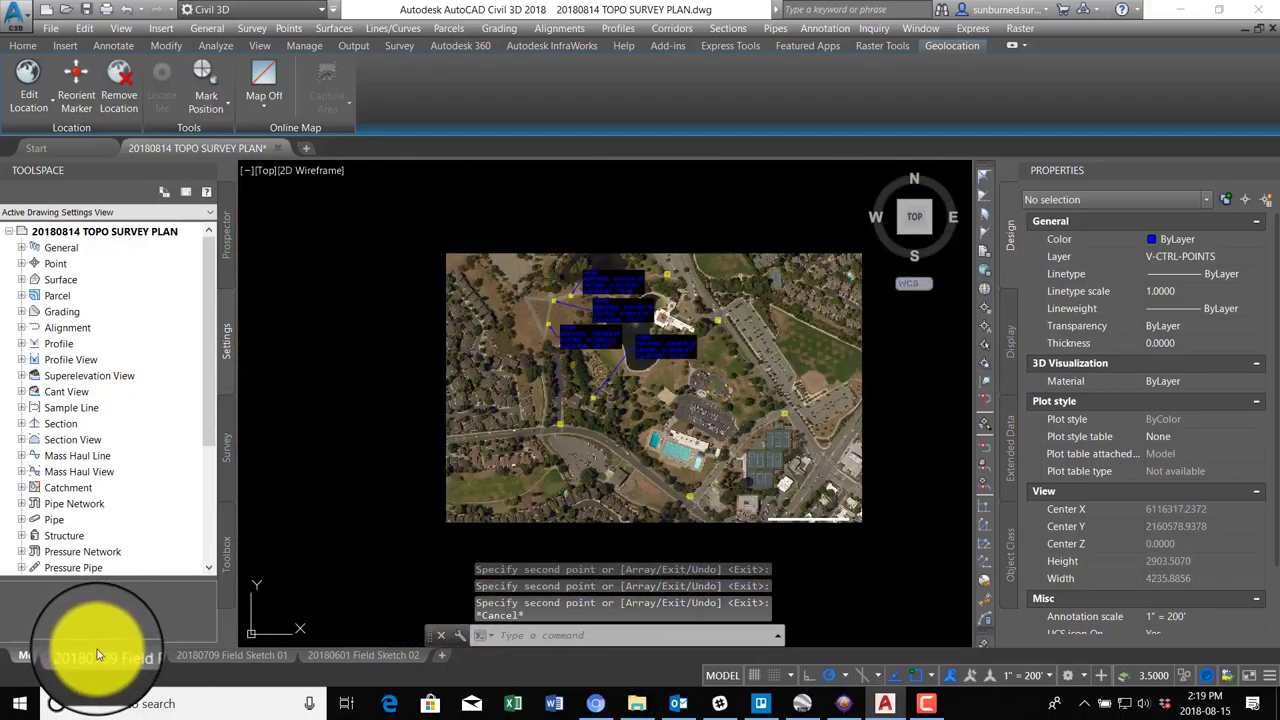
View the 20180709 Field Pack layout, then return to the model-space aerial map.
click(97, 652)
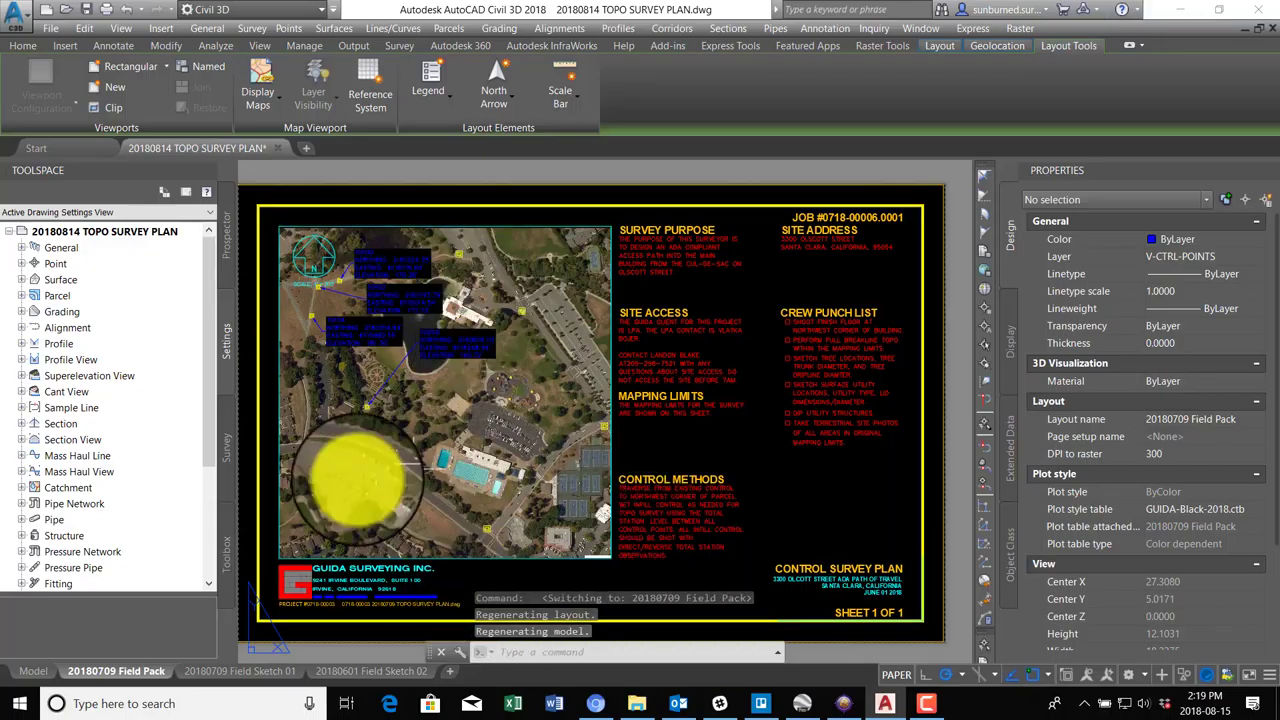
click(33, 671)
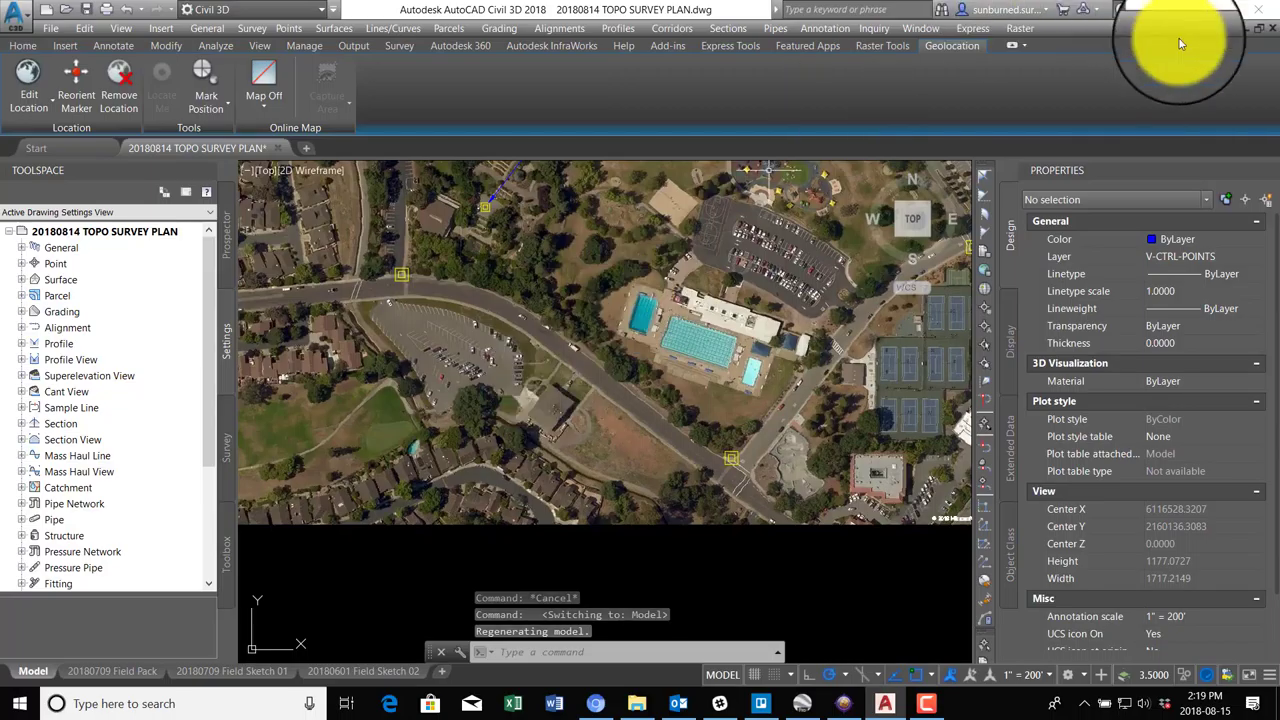
click(1220, 238)
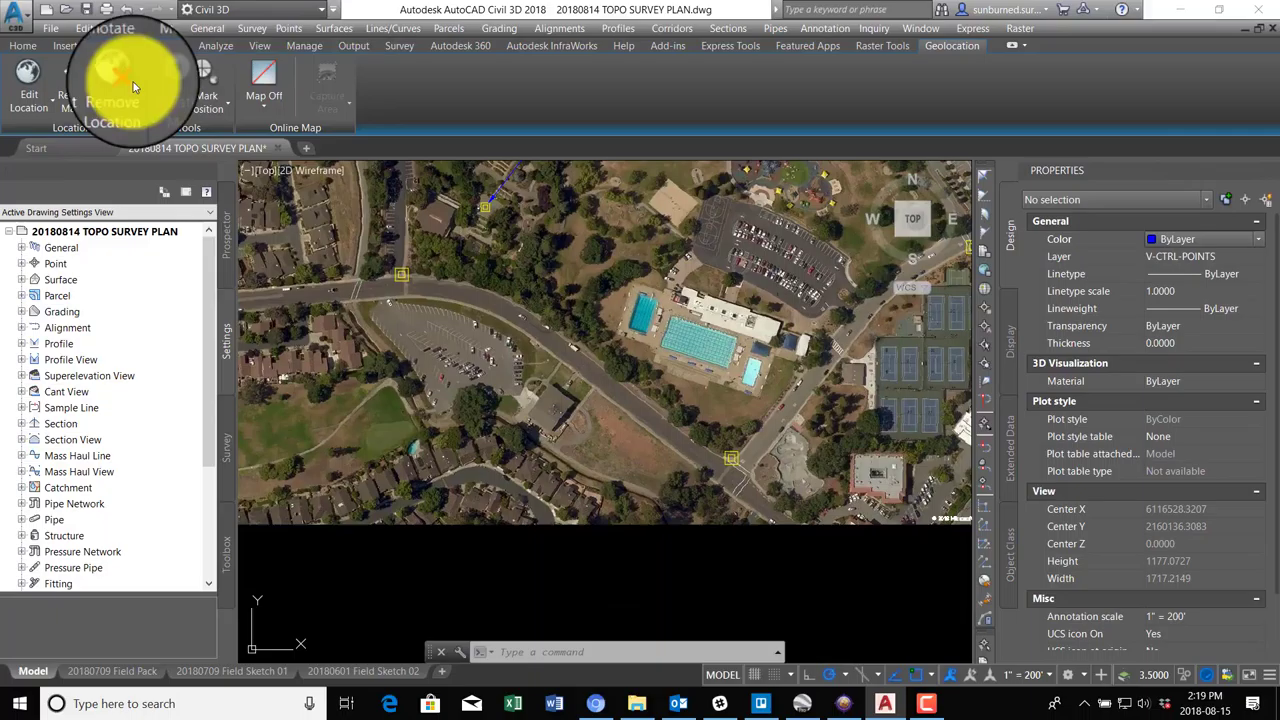
Switch the ribbon to the Home tab and open the Layer Properties Manager.
click(401, 274)
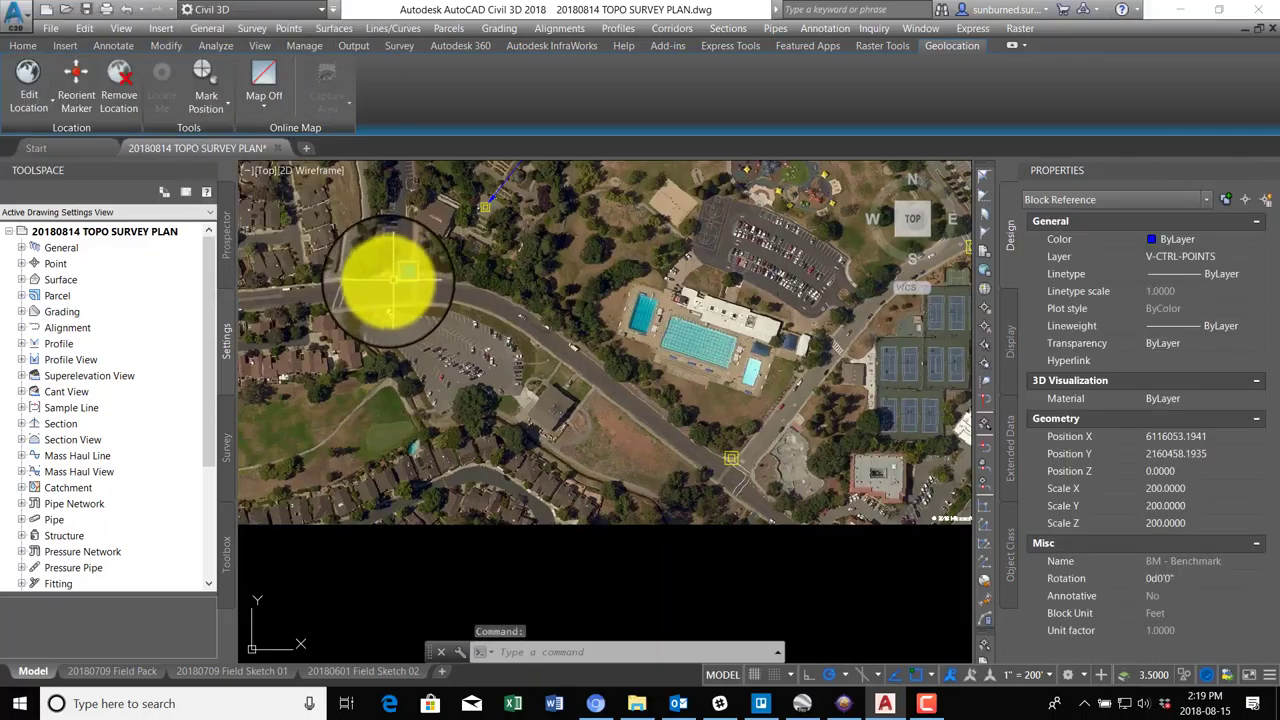
key(Escape)
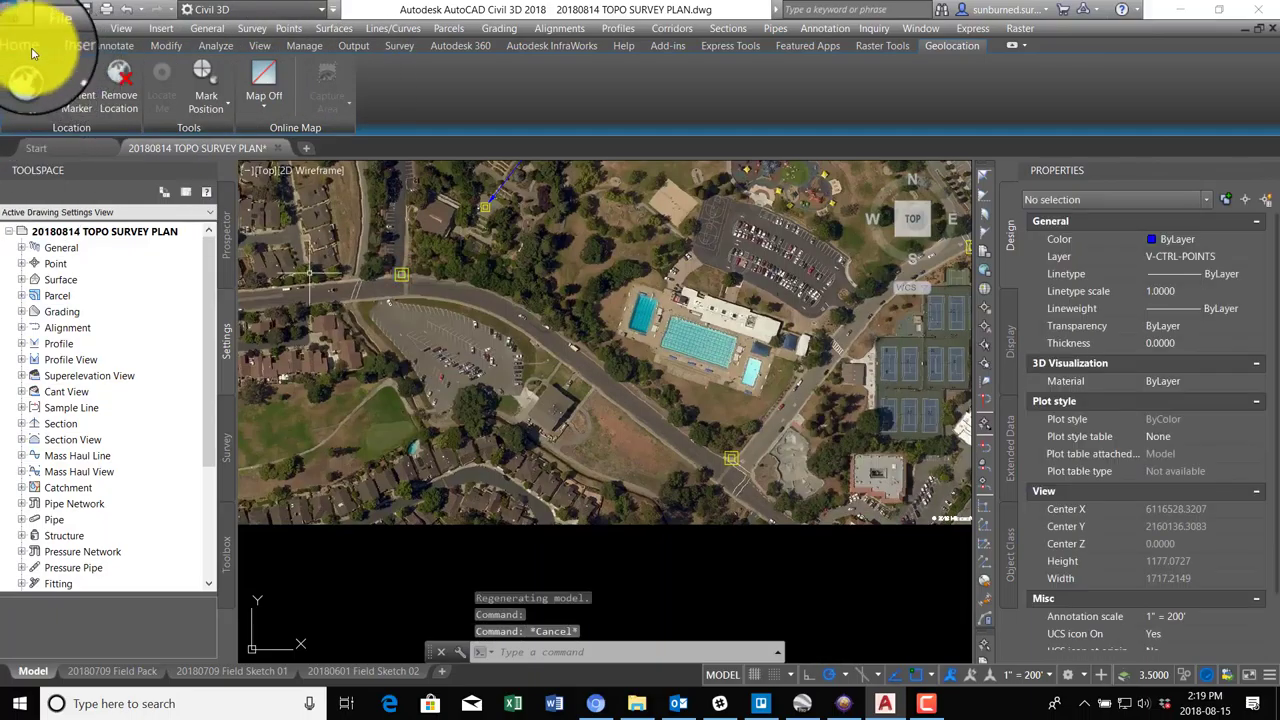
click(31, 51)
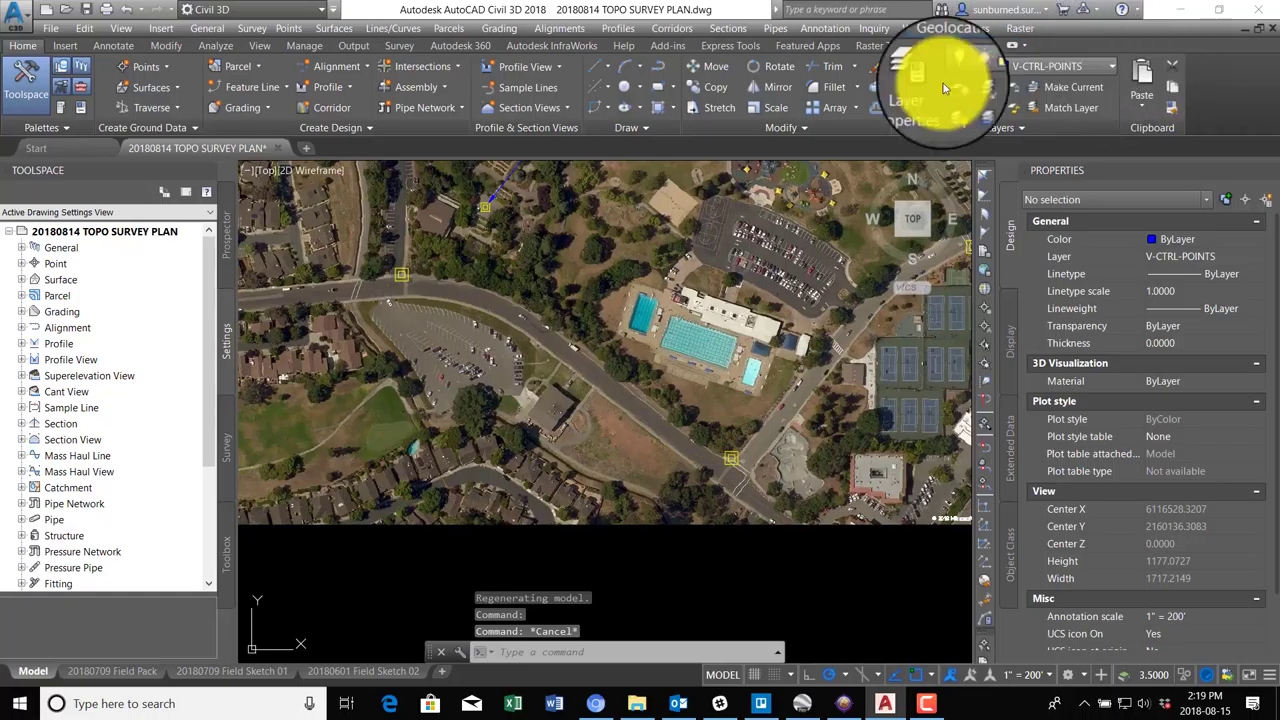
click(912, 66)
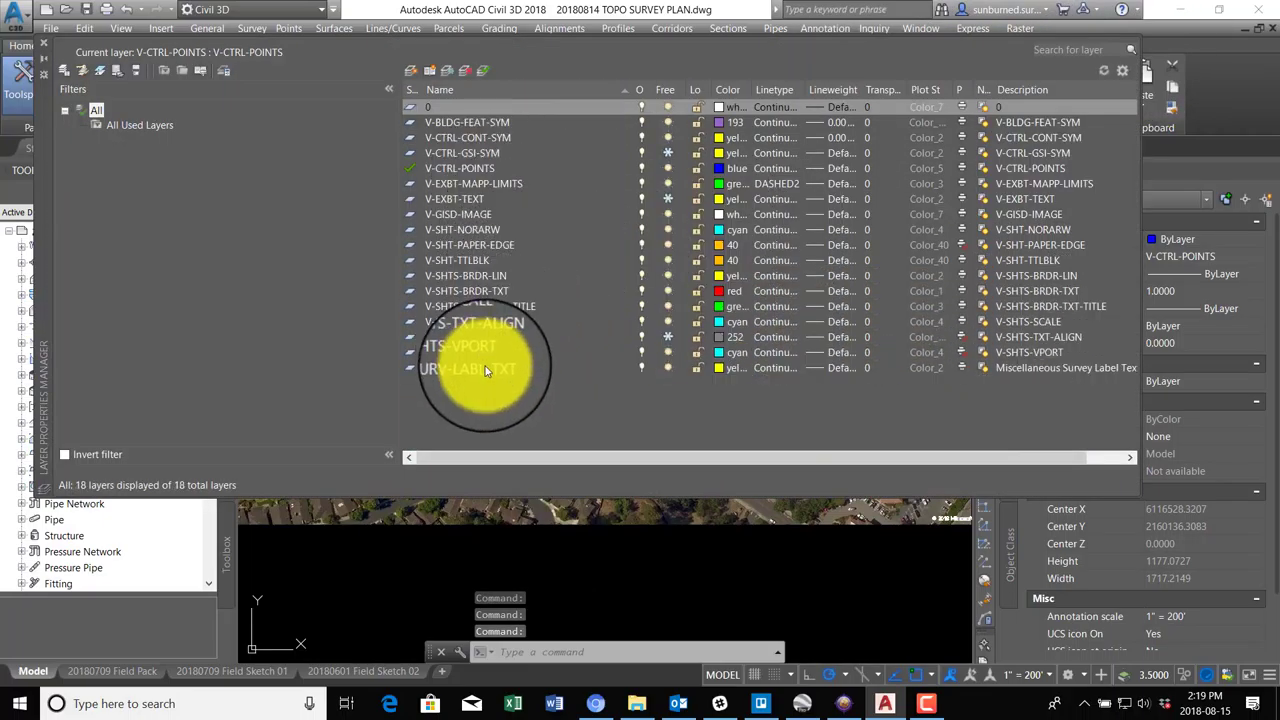
Make V-EXBT-TEXT the current layer and close the layer manager.
click(700, 196)
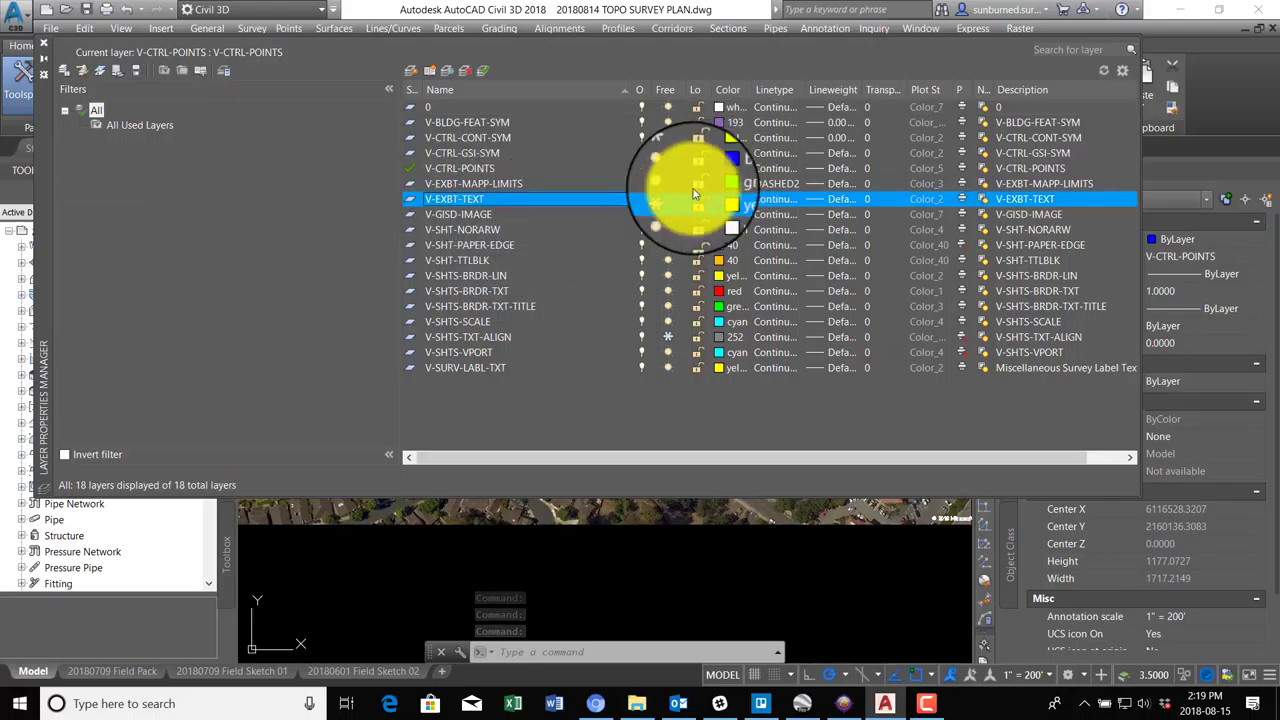
click(44, 44)
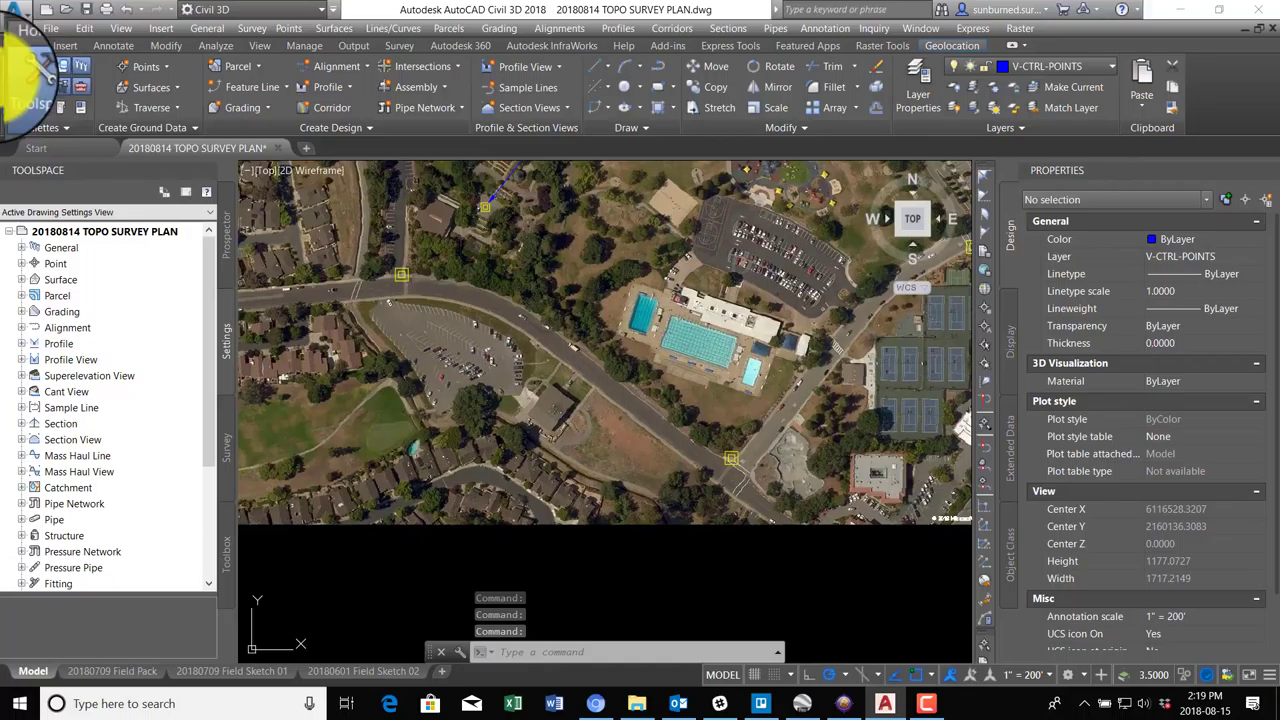
click(907, 77)
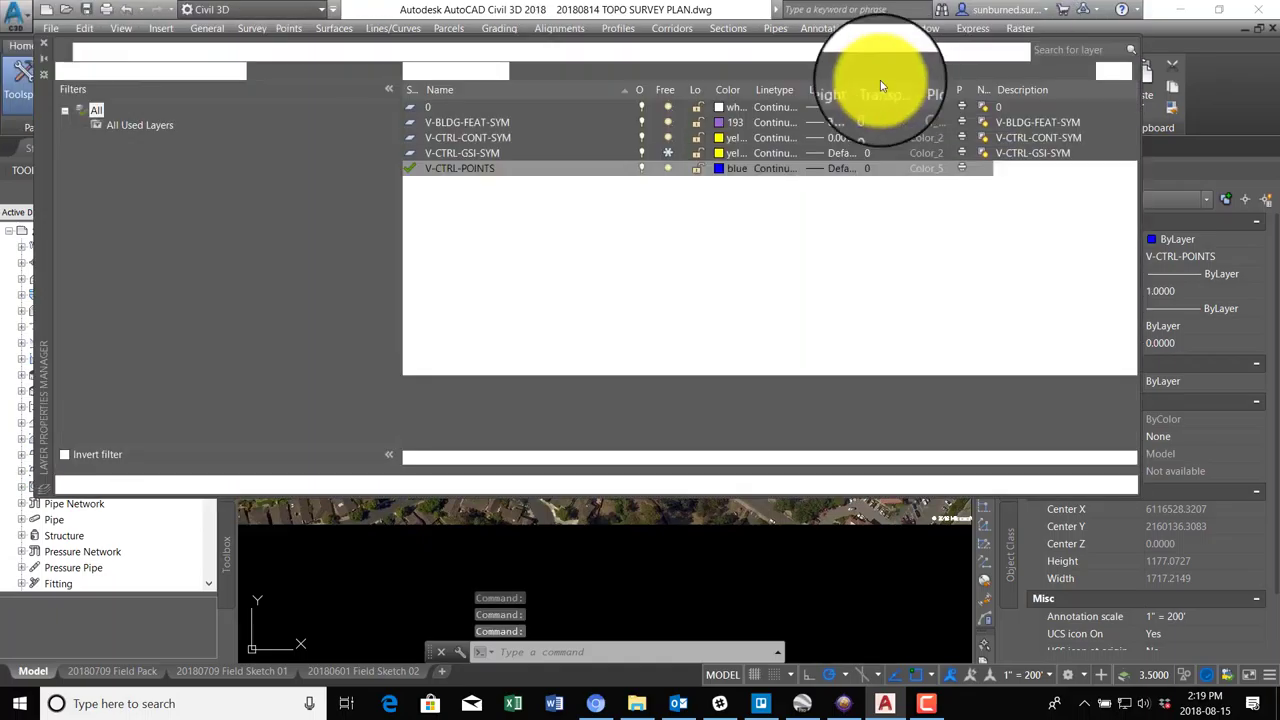
click(475, 200)
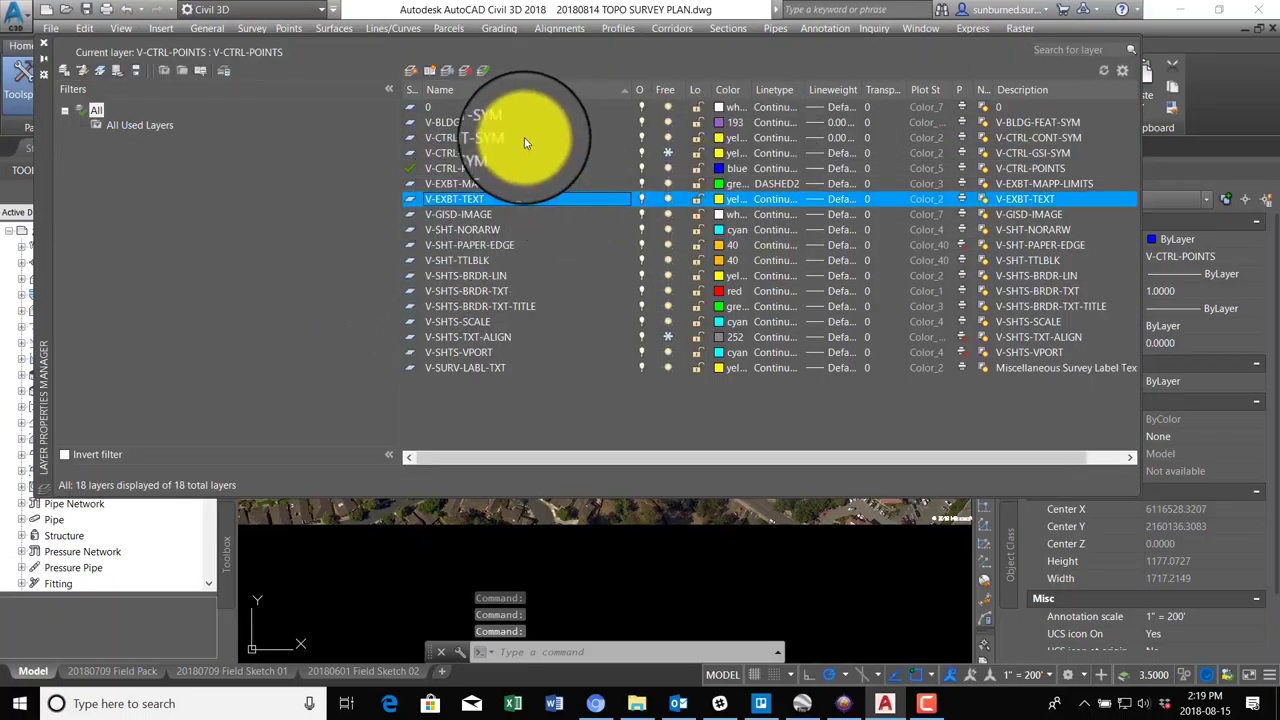
click(484, 73)
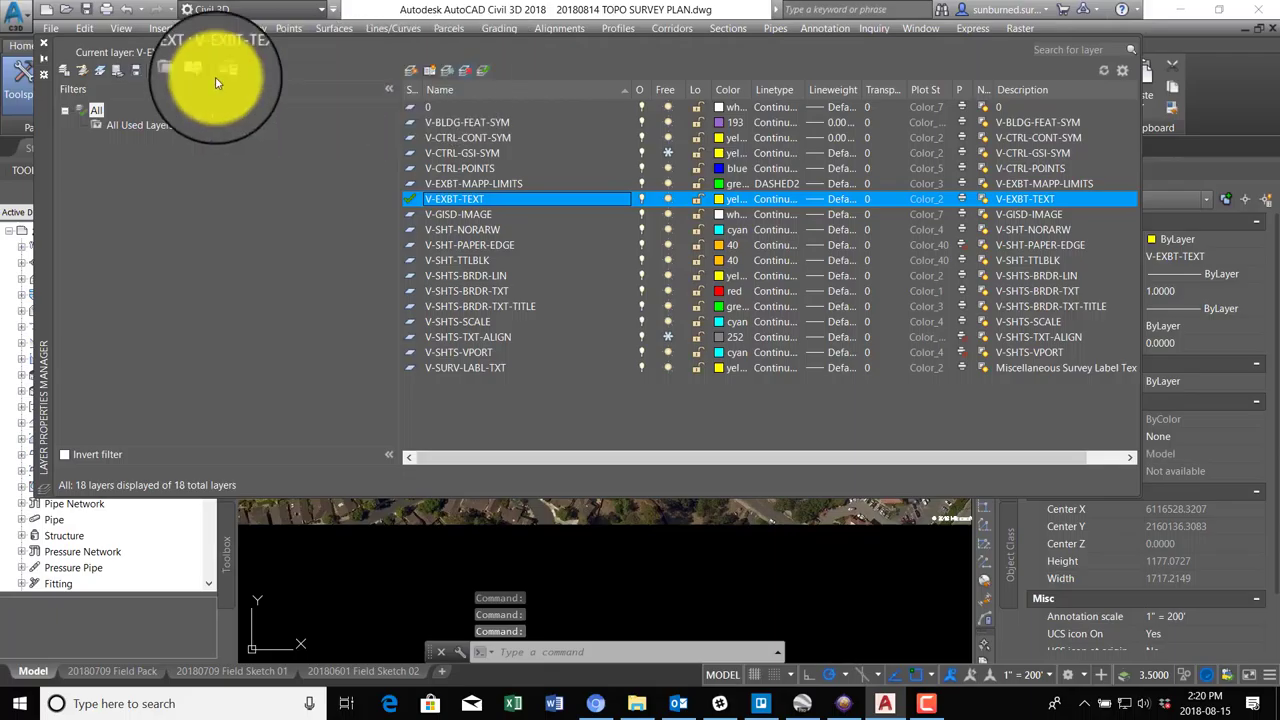
click(43, 44)
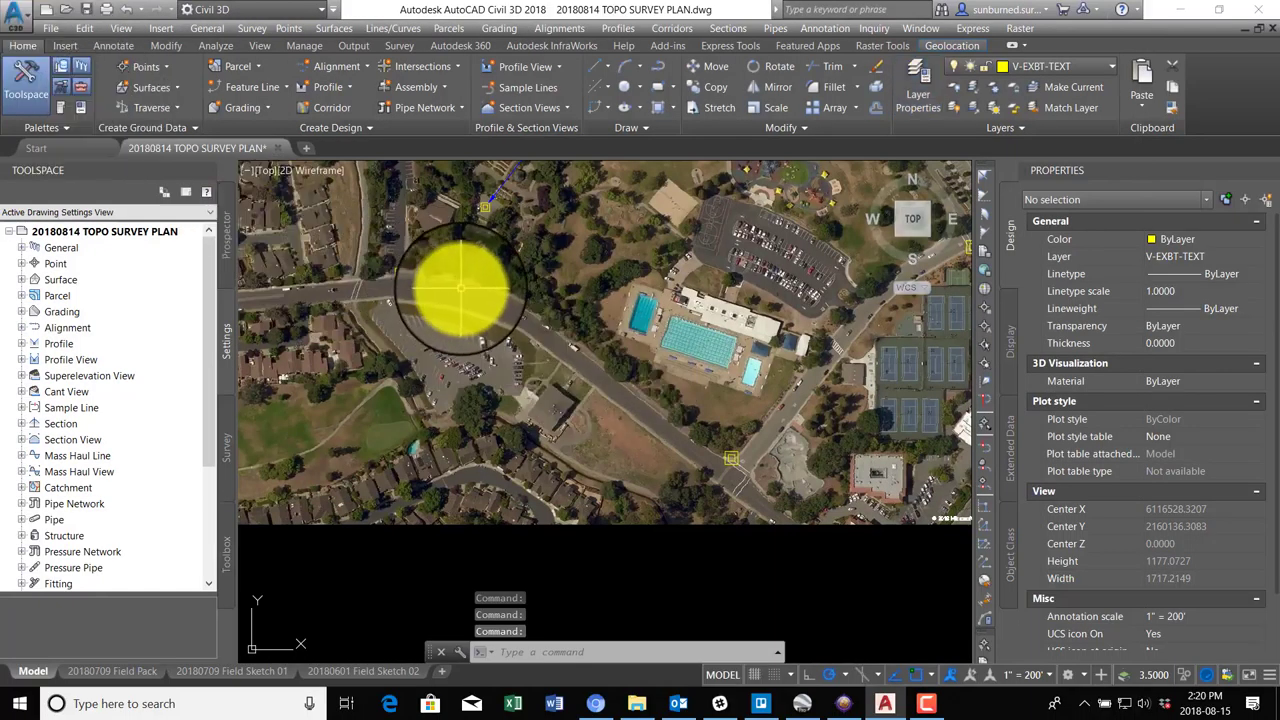
Start an MLEADER note with its arrowhead on the roadside control point marker.
text(mlea)
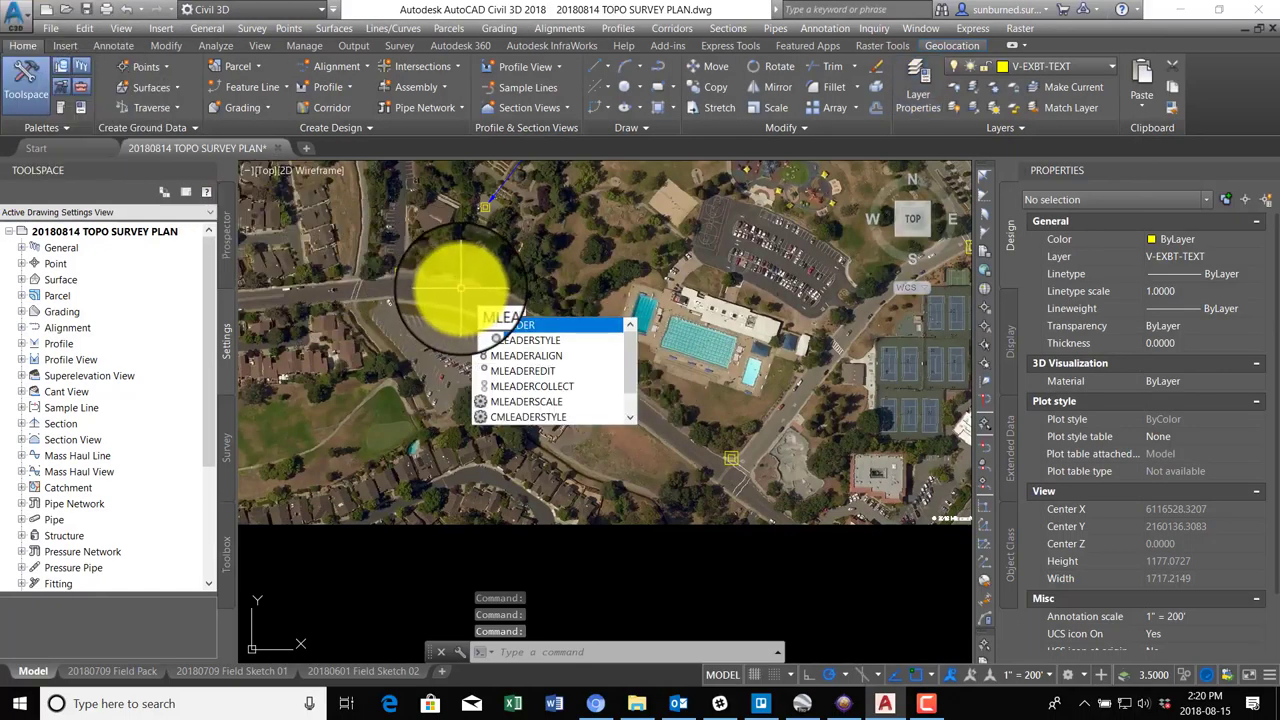
key(Return)
scroll(440, 285, up, 4)
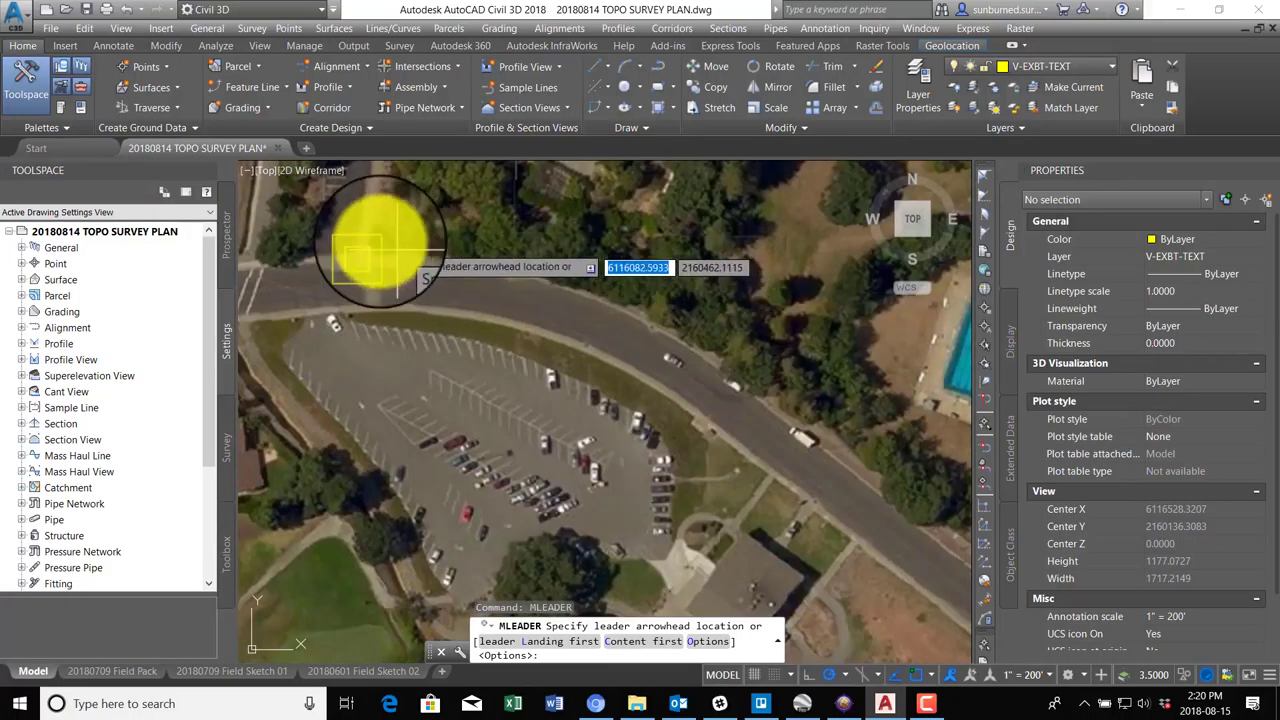
click(452, 248)
middle_drag(452, 248, 580, 320)
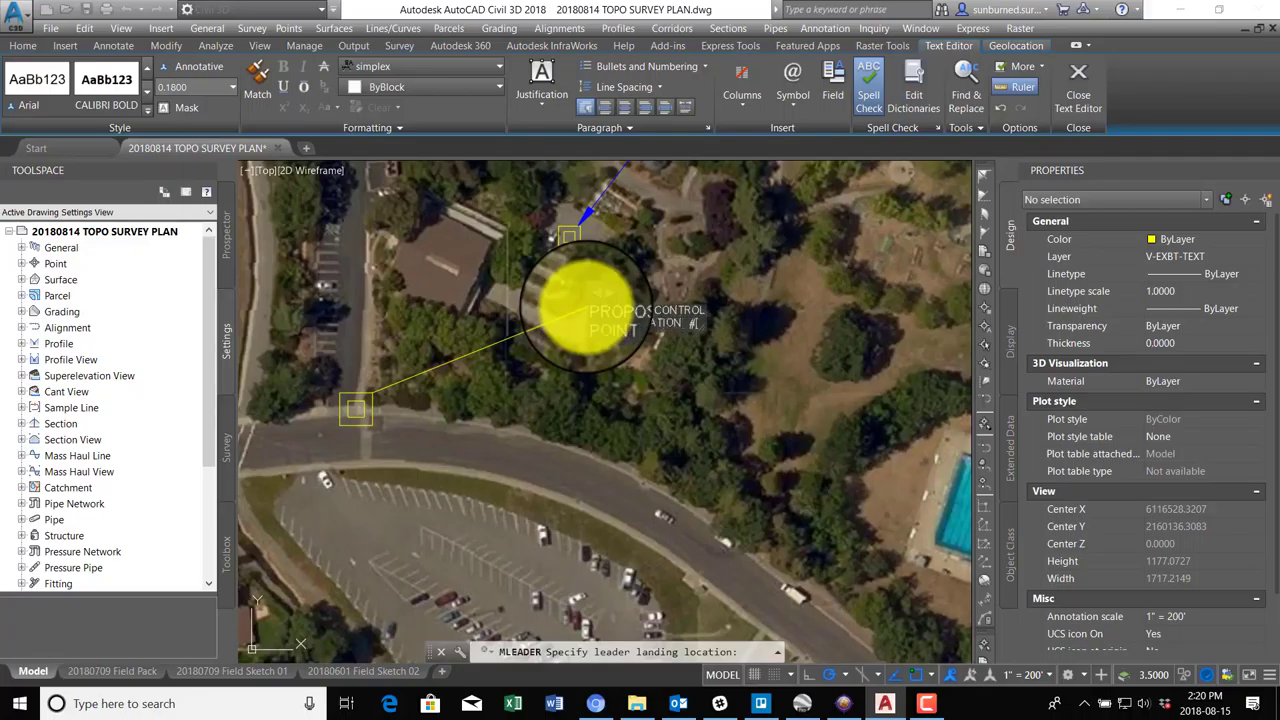
Turn on the background mask for the PROPOSED CONTROL POINT LOCATION #1 note.
key(Escape)
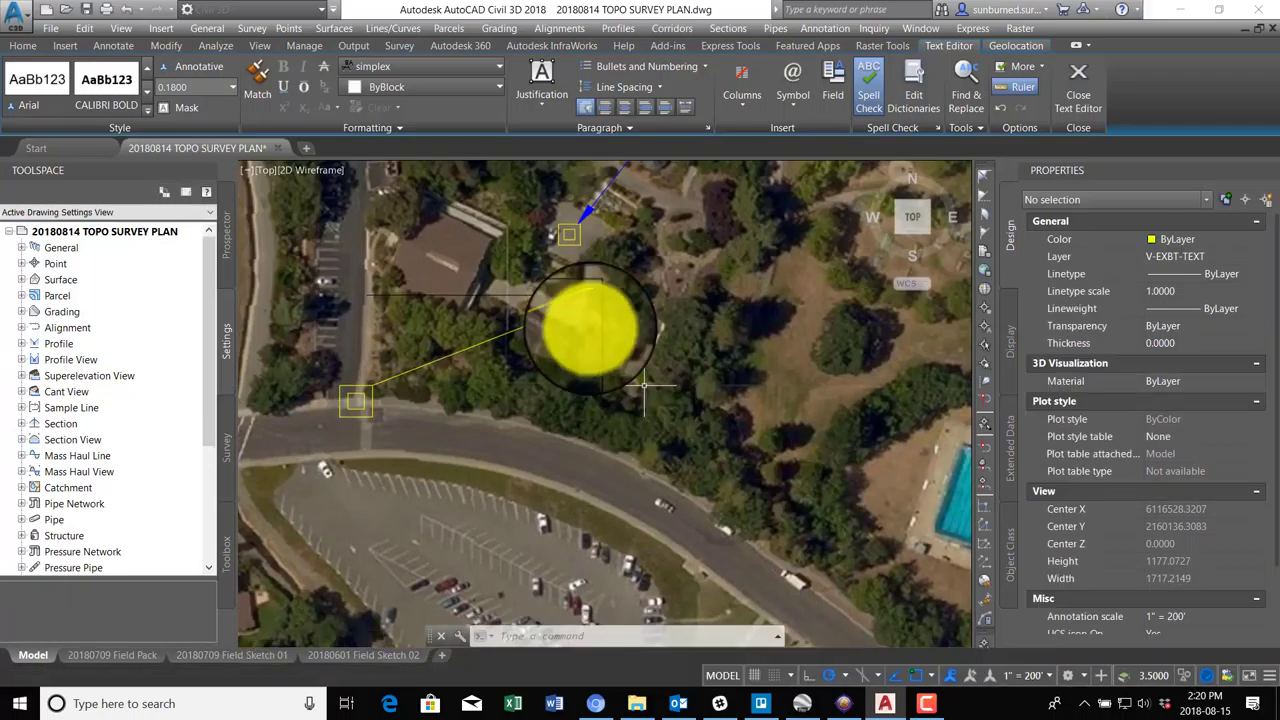
click(500, 324)
click(557, 286)
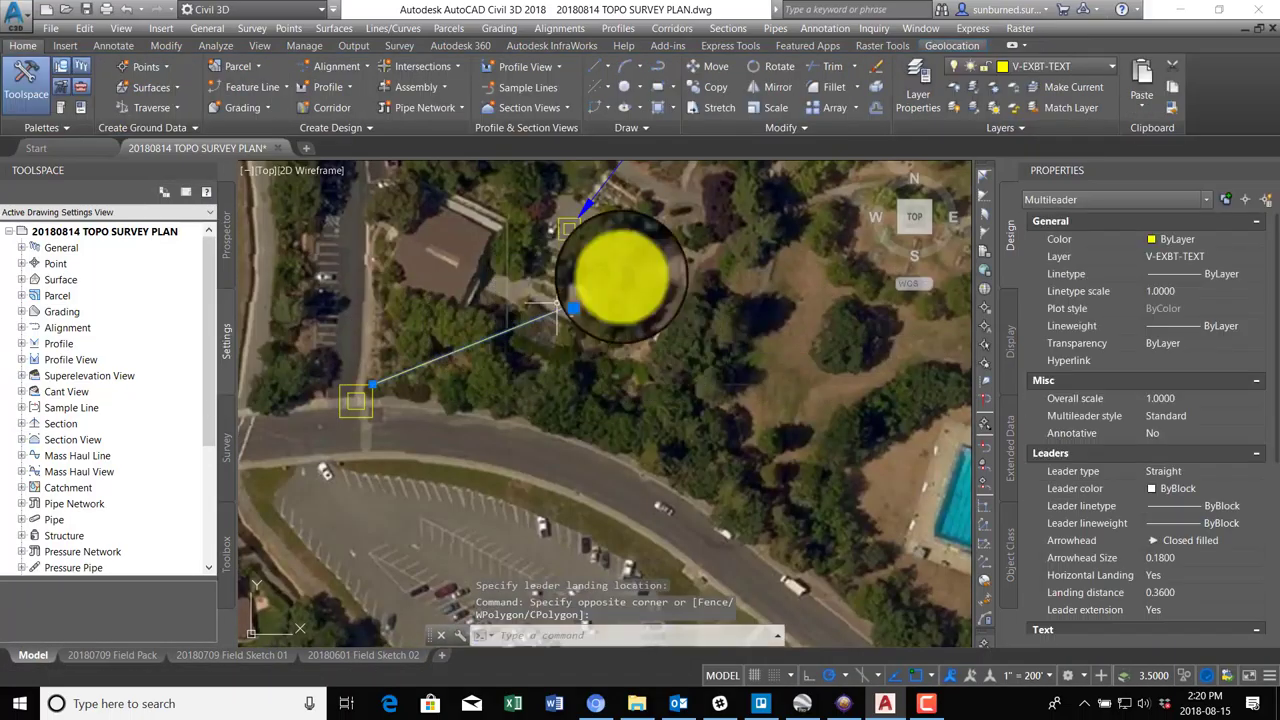
scroll(1217, 307, down, 2)
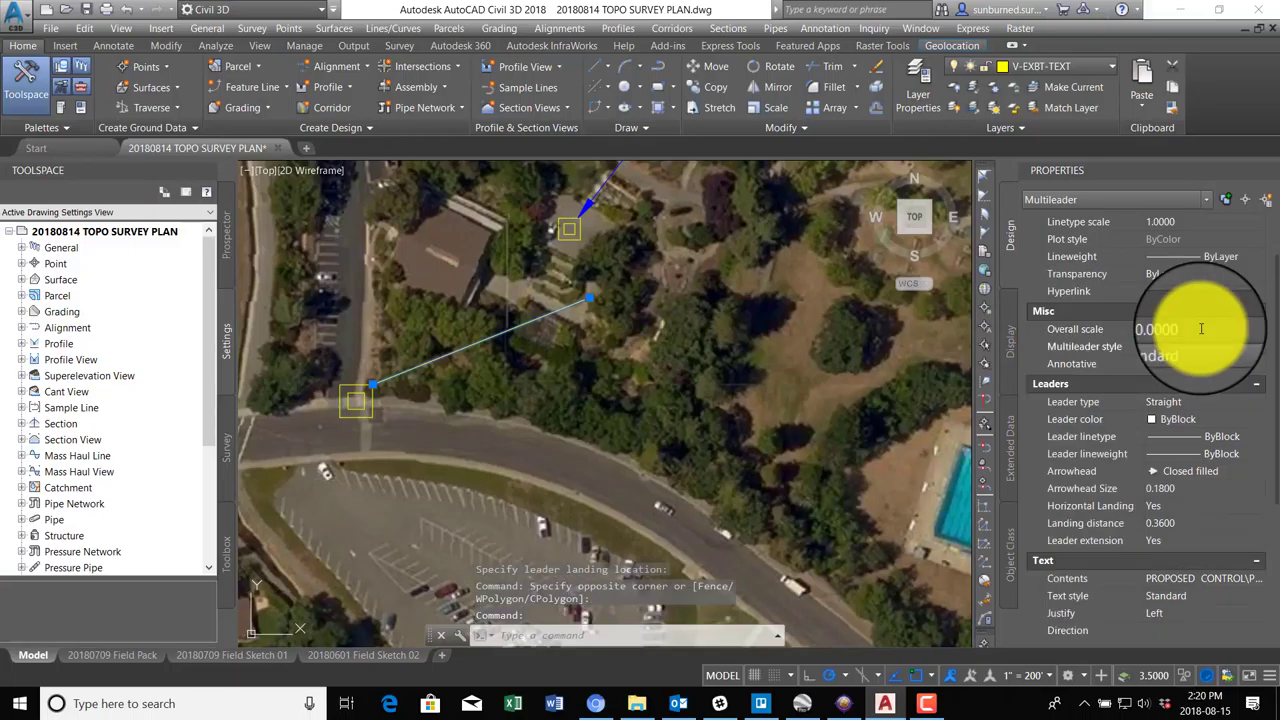
scroll(1202, 332, down, 4)
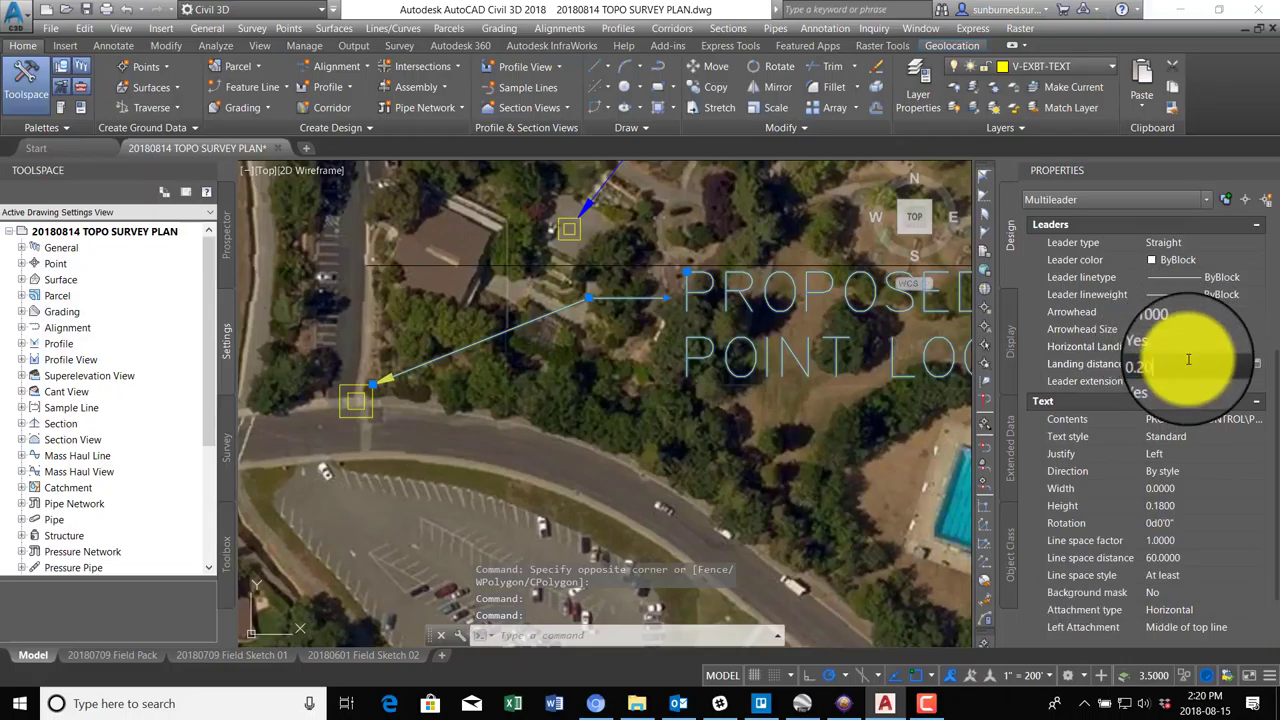
scroll(1188, 370, down, 2)
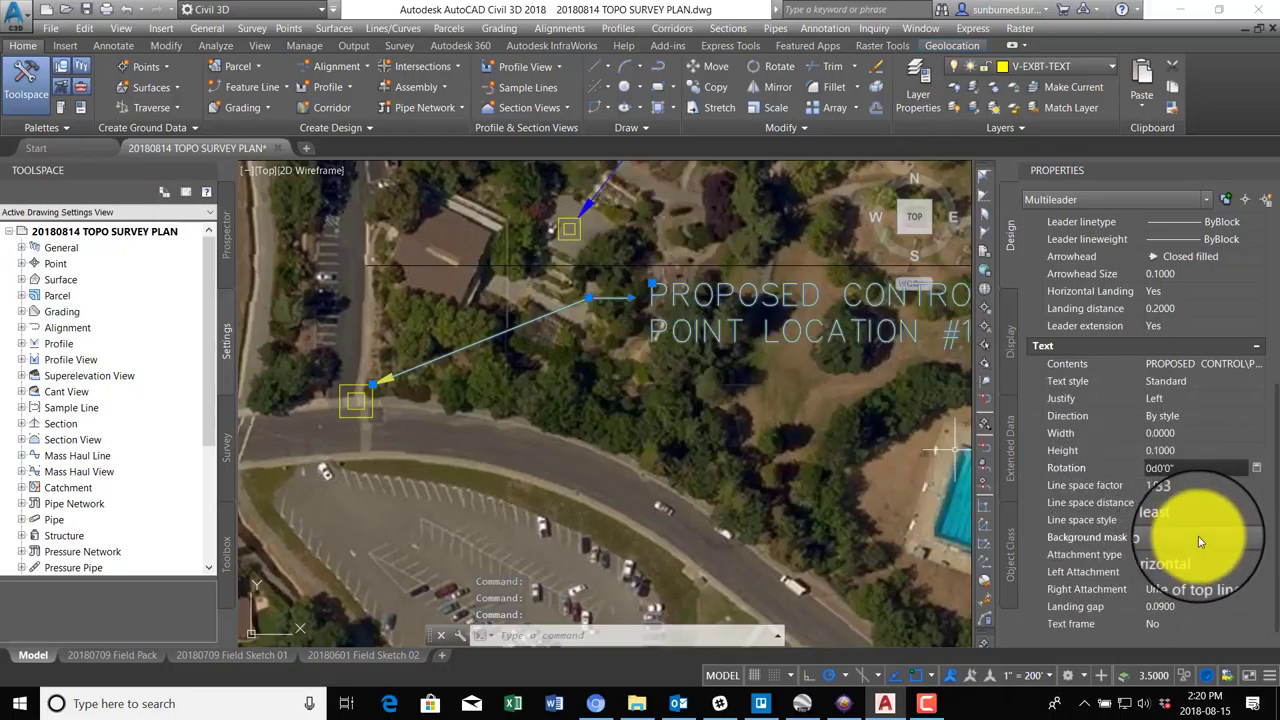
double_click(1243, 541)
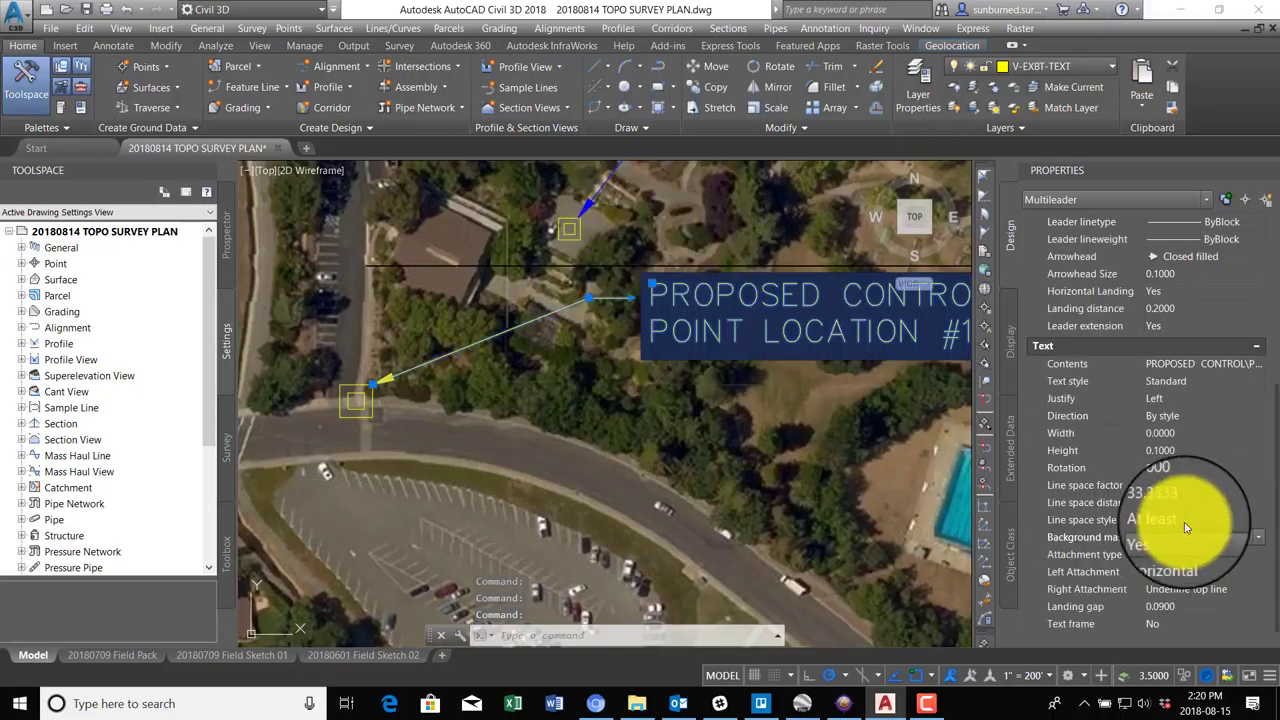
click(650, 285)
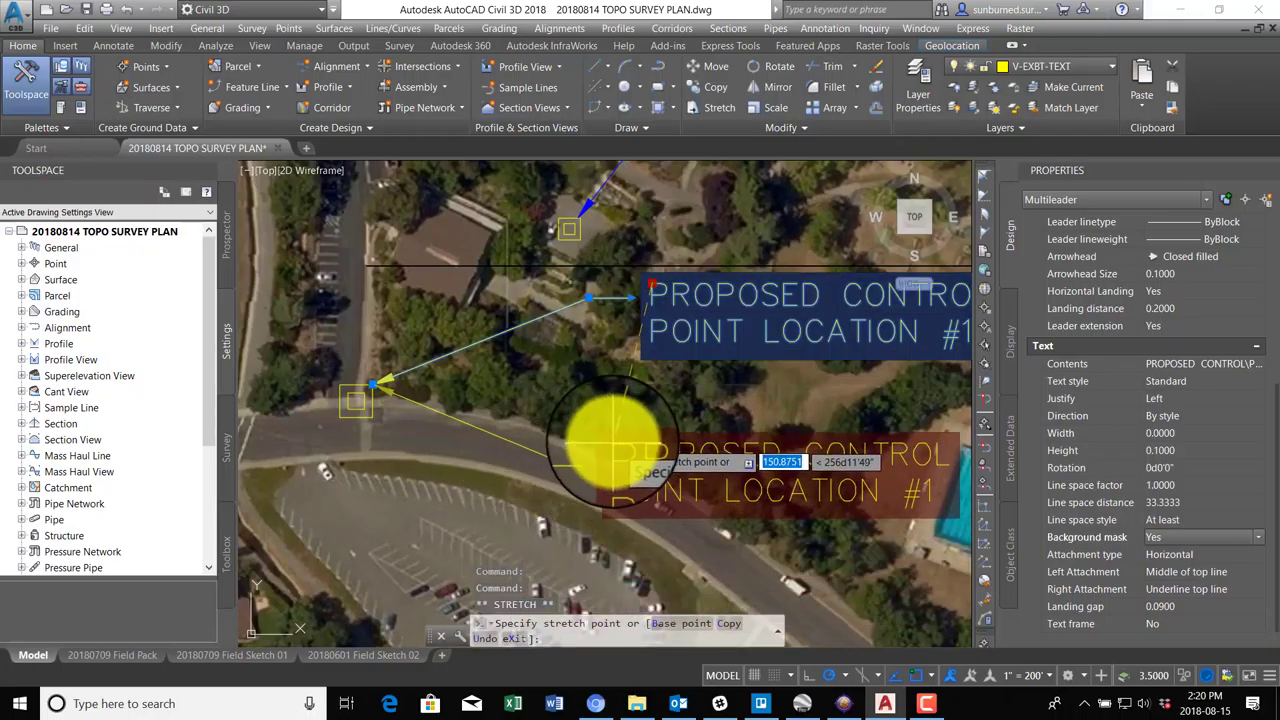
scroll(612, 443, down, 2)
key(Escape)
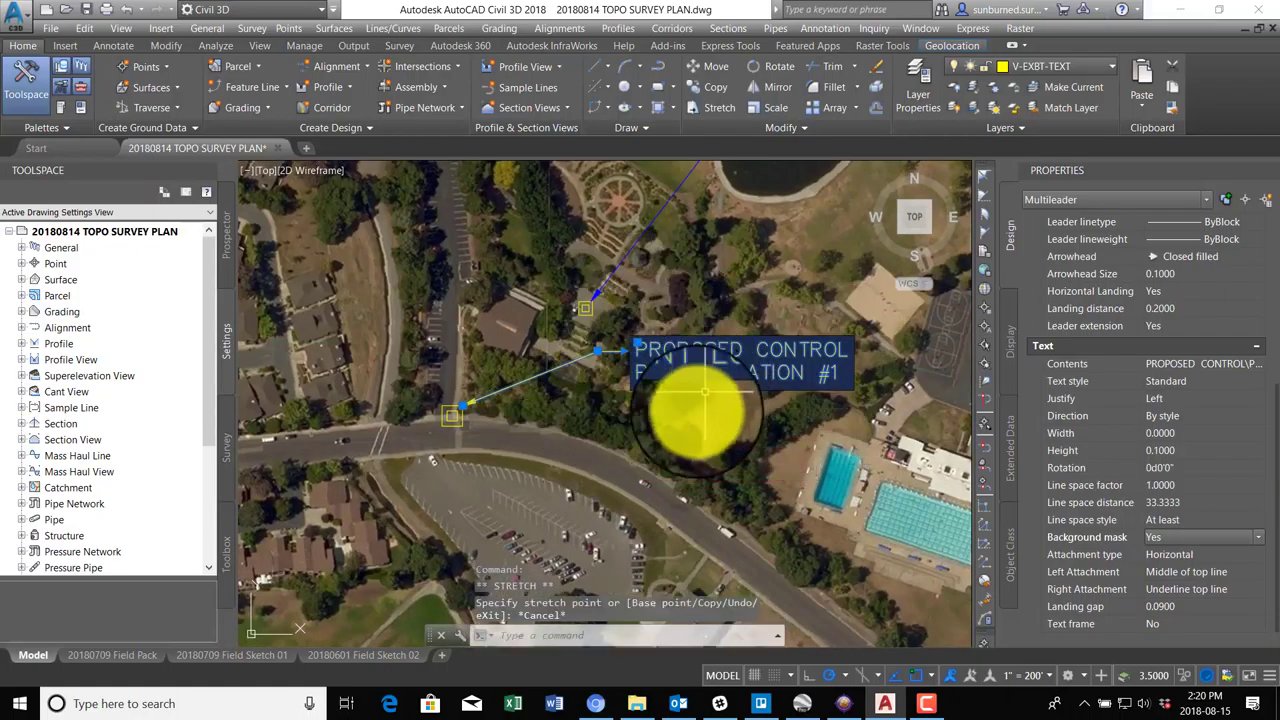
Copy the #1 note down to the lower control point.
key(Escape)
scroll(714, 457, down, 3)
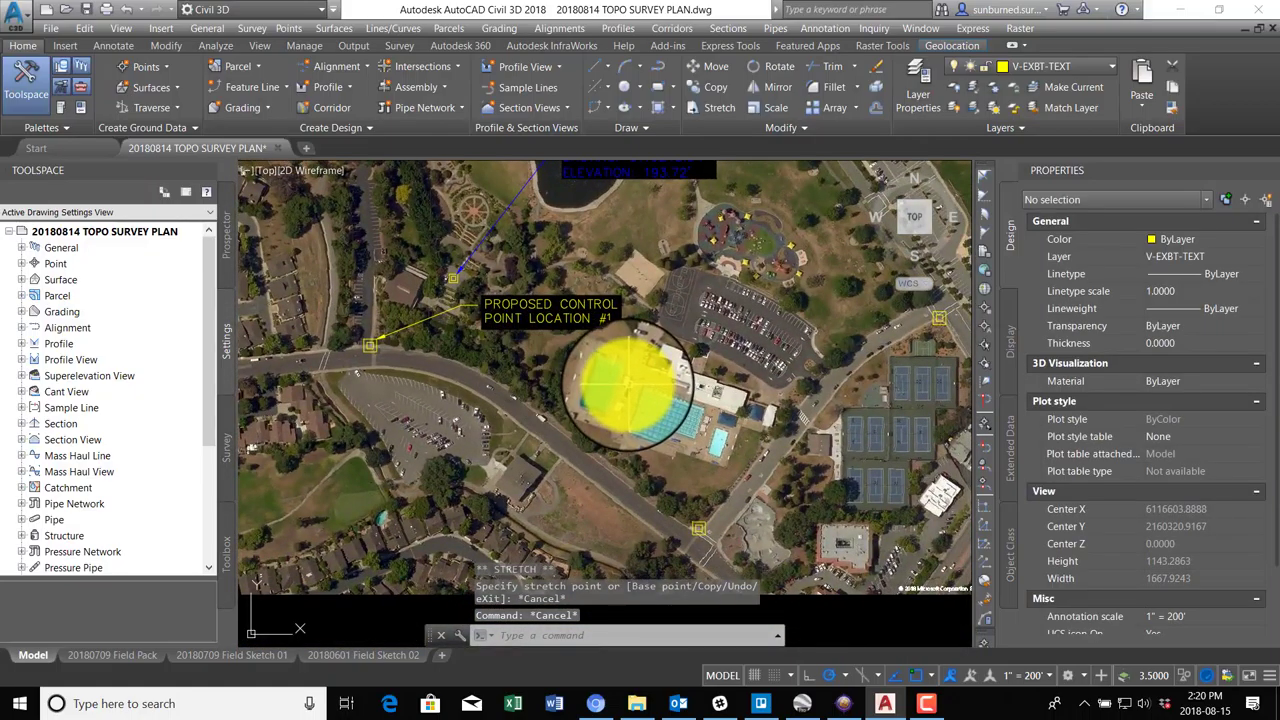
text(co)
key(Return)
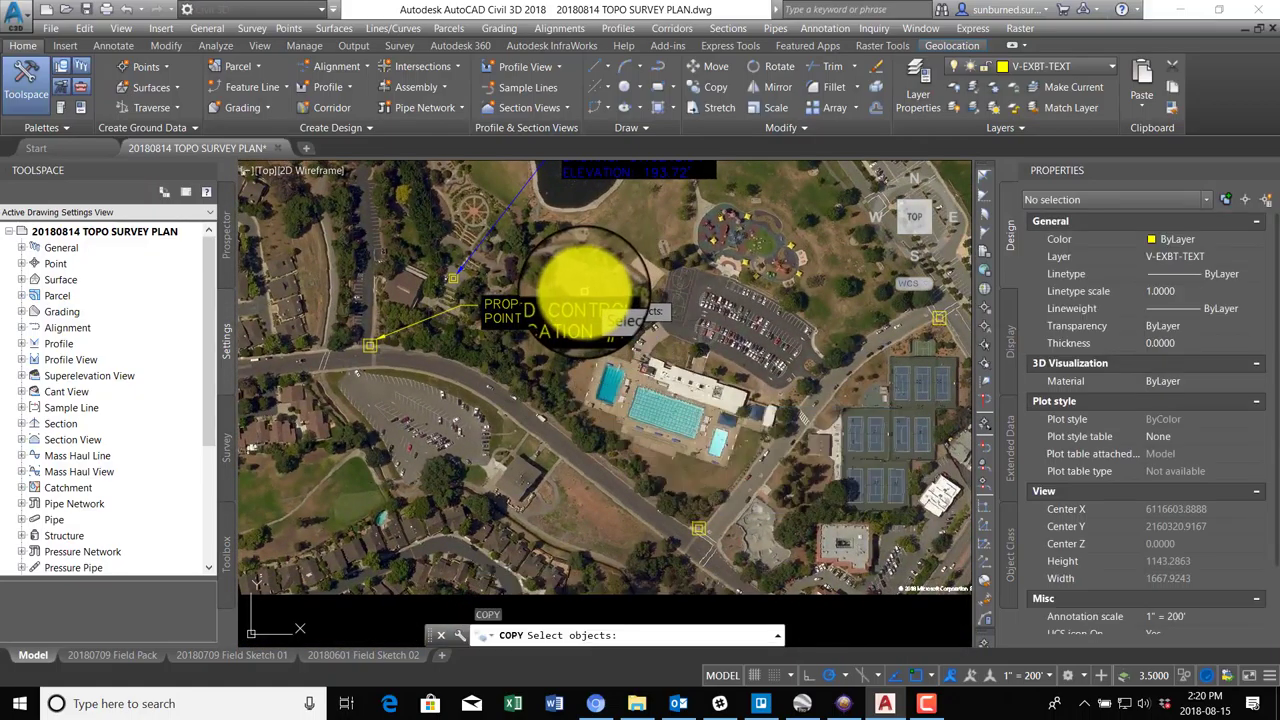
click(560, 290)
click(537, 305)
key(Return)
click(537, 305)
click(857, 476)
key(Escape)
Move the copied note's text beside the pool and edit it to read #2.
click(697, 510)
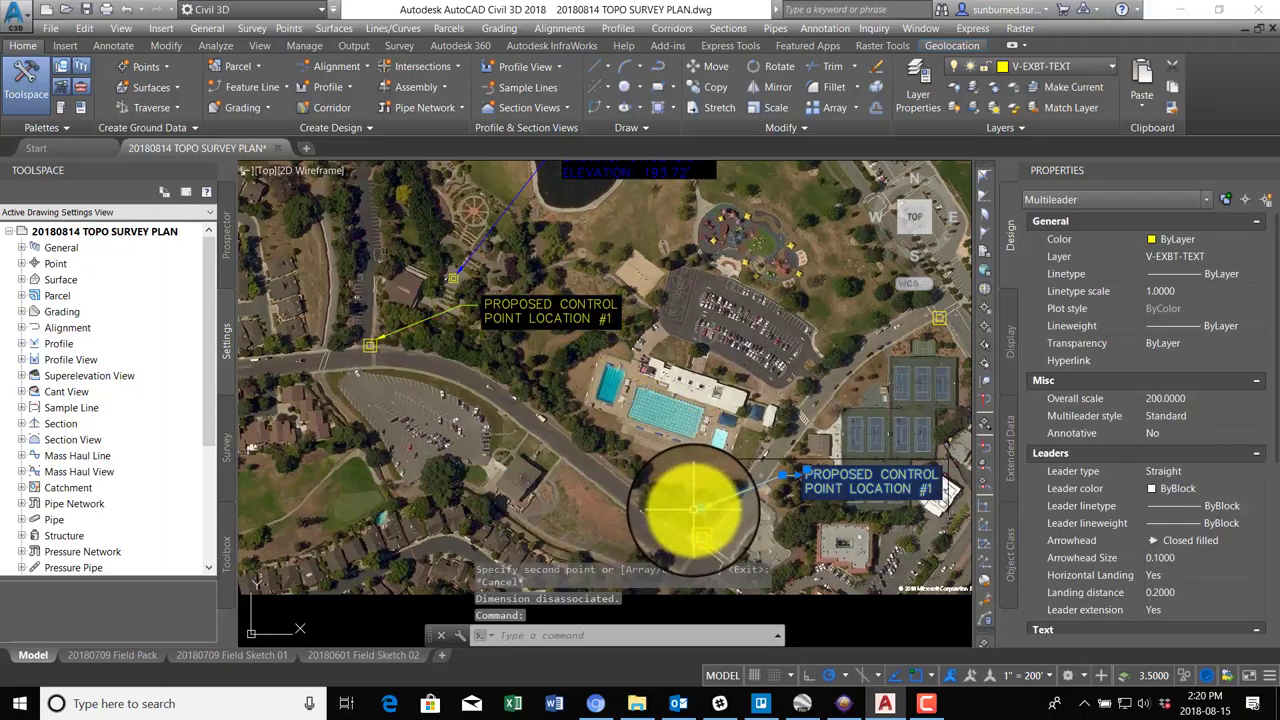
click(697, 510)
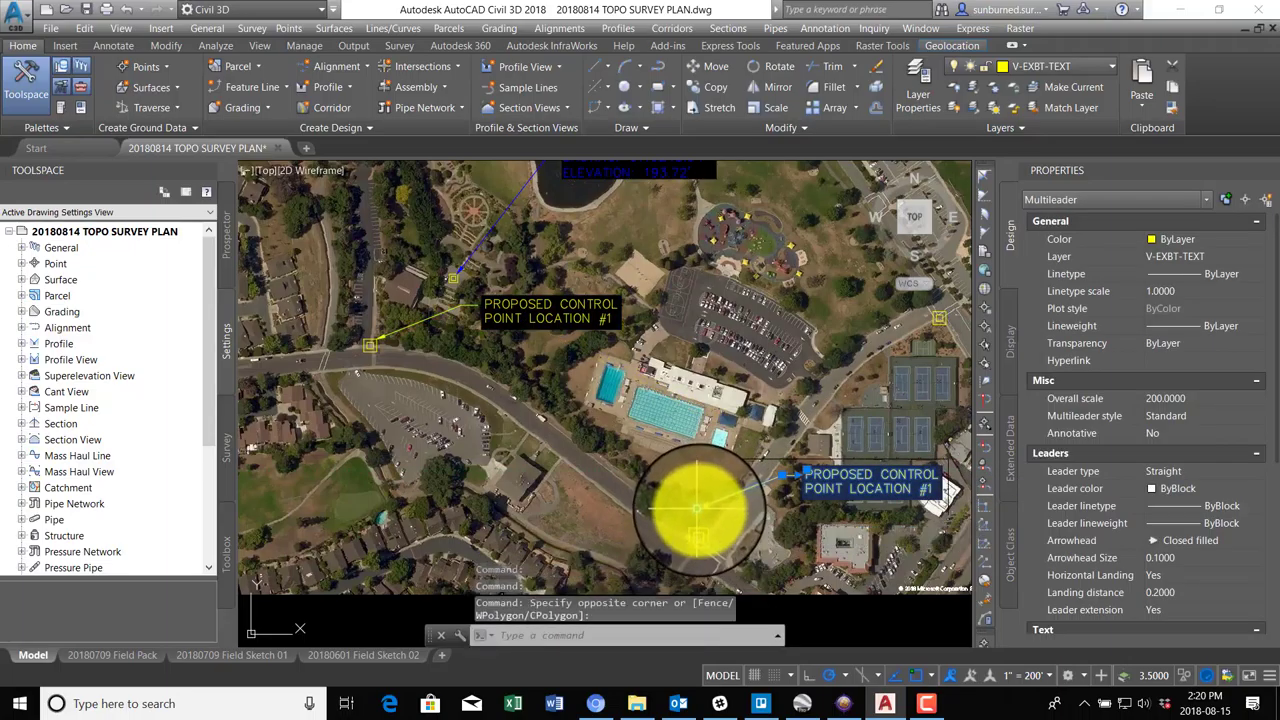
click(703, 506)
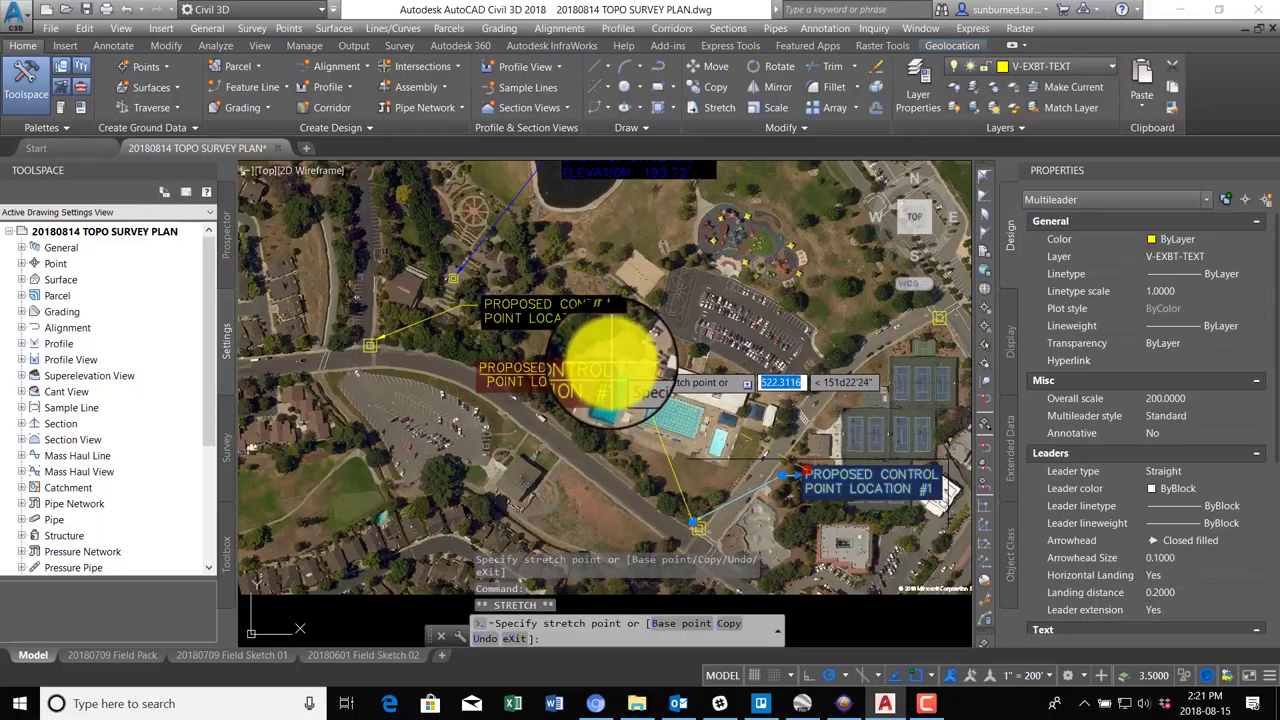
click(605, 392)
key(Escape)
click(607, 384)
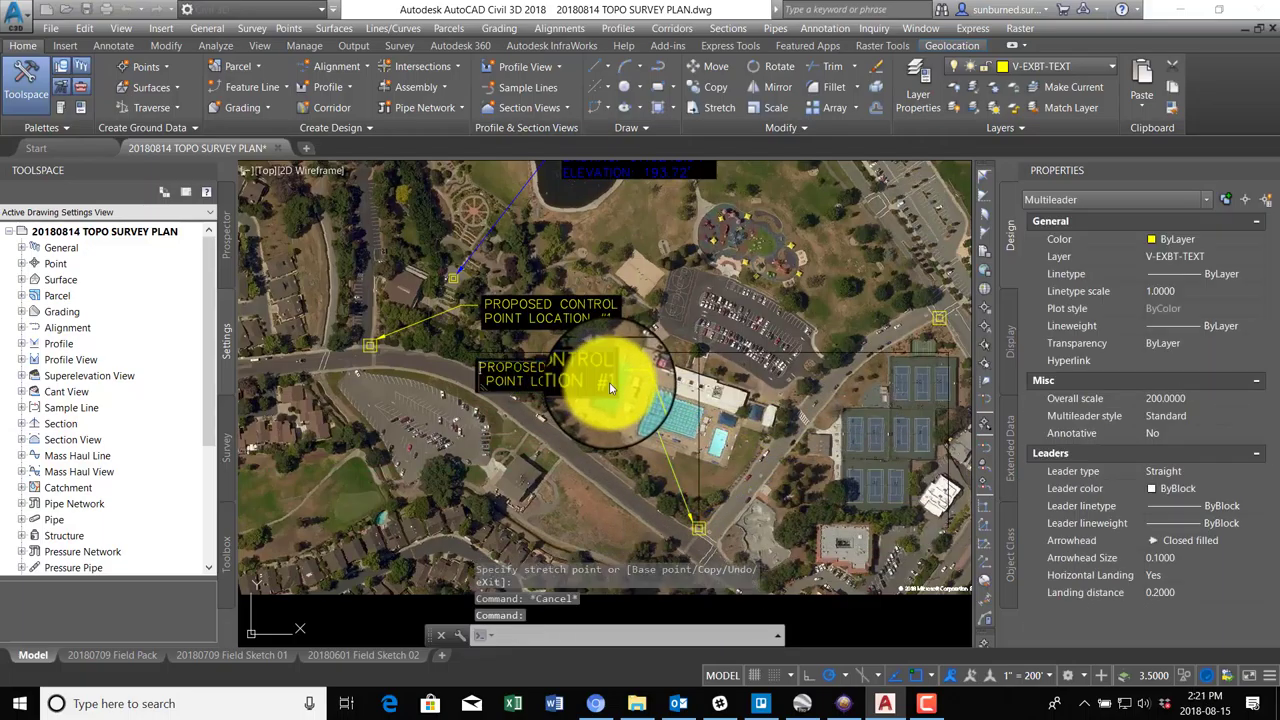
double_click(609, 382)
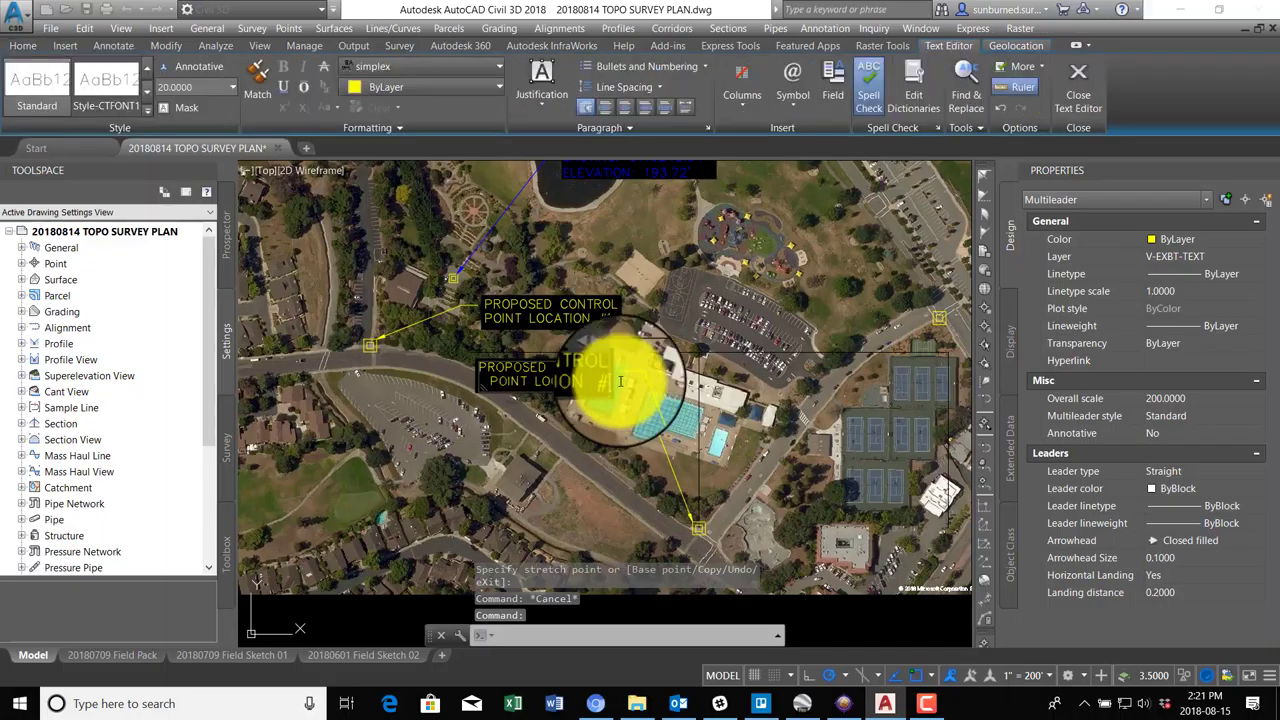
click(590, 350)
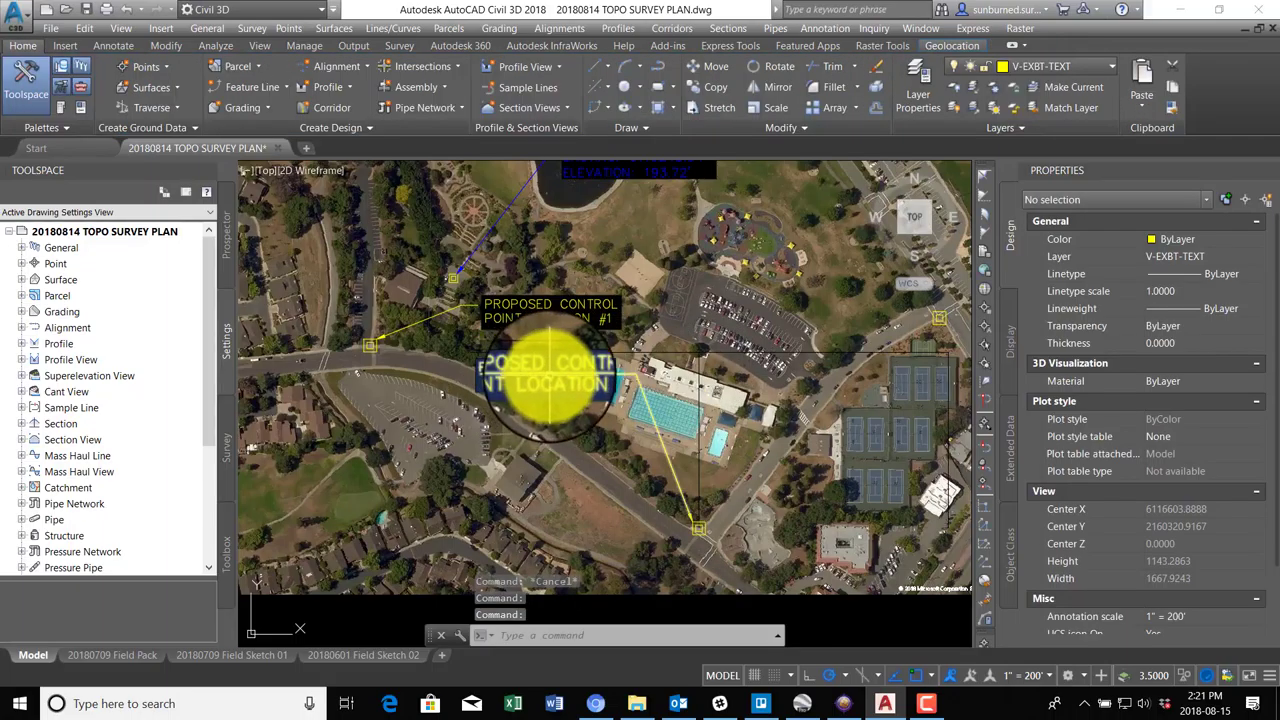
Set the #2 note's leader attachment to Middle of top line.
click(514, 371)
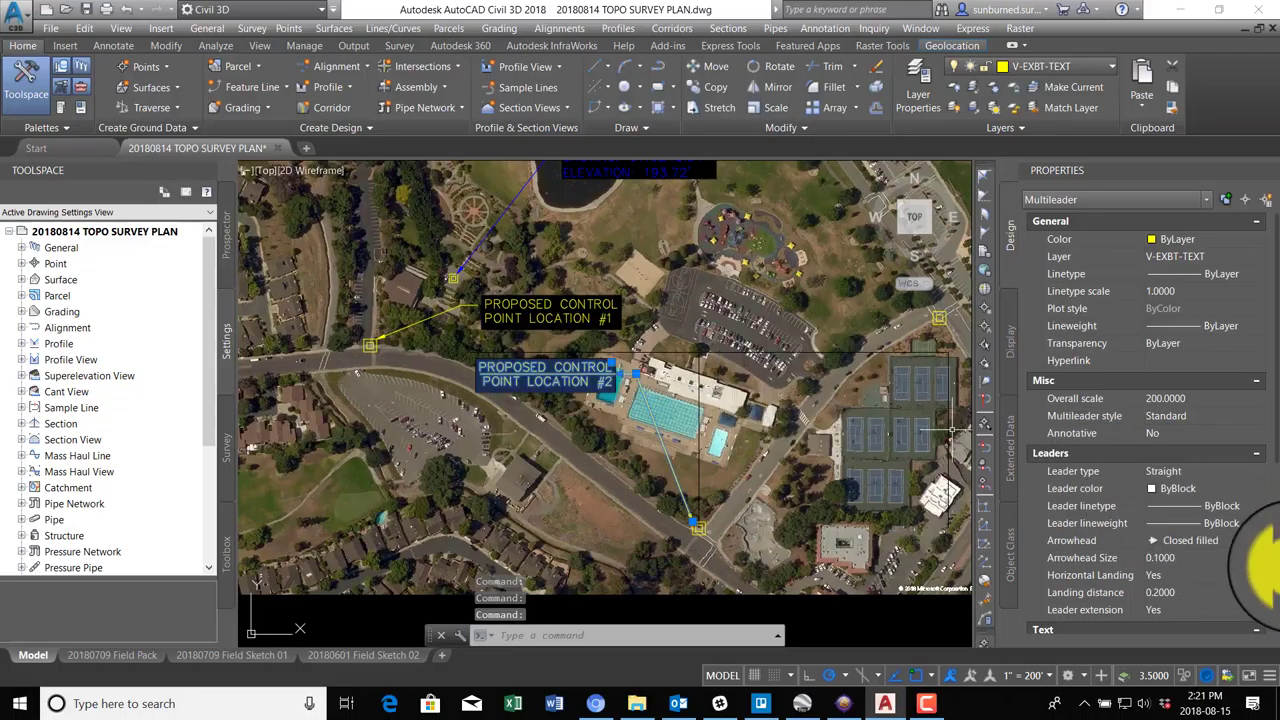
scroll(1133, 578, down, 2)
scroll(1133, 578, down, 5)
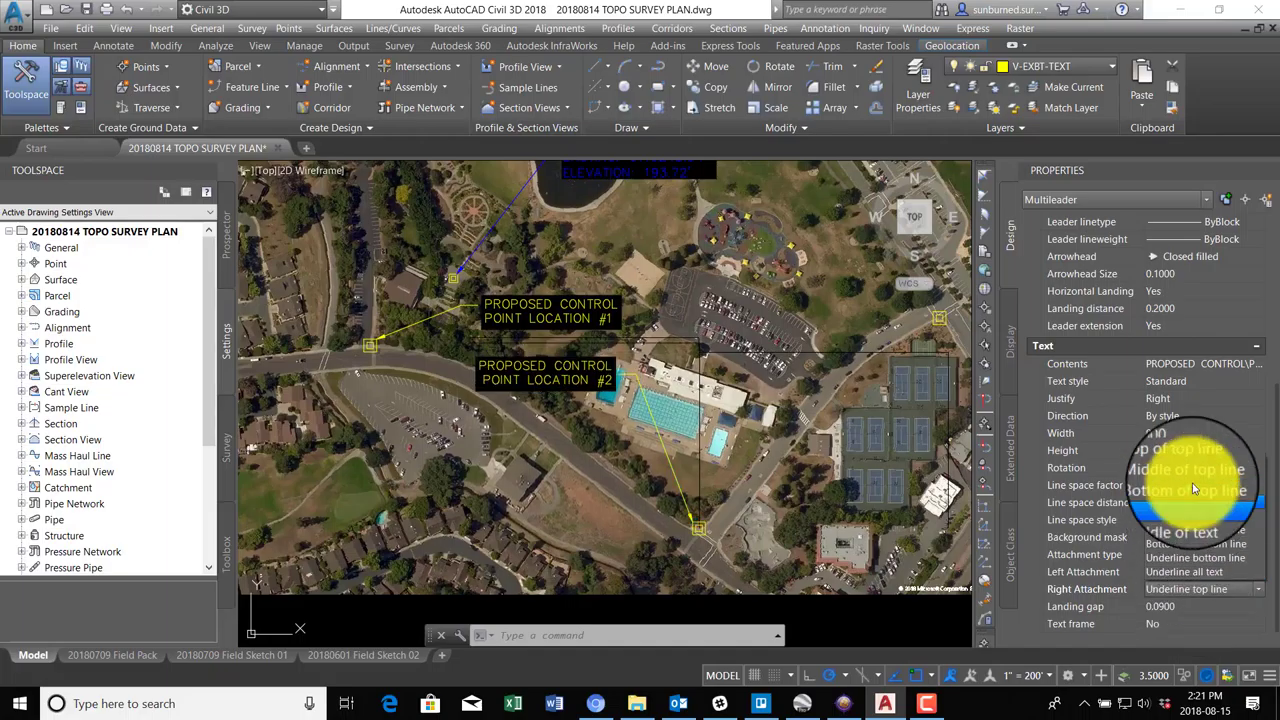
click(1190, 476)
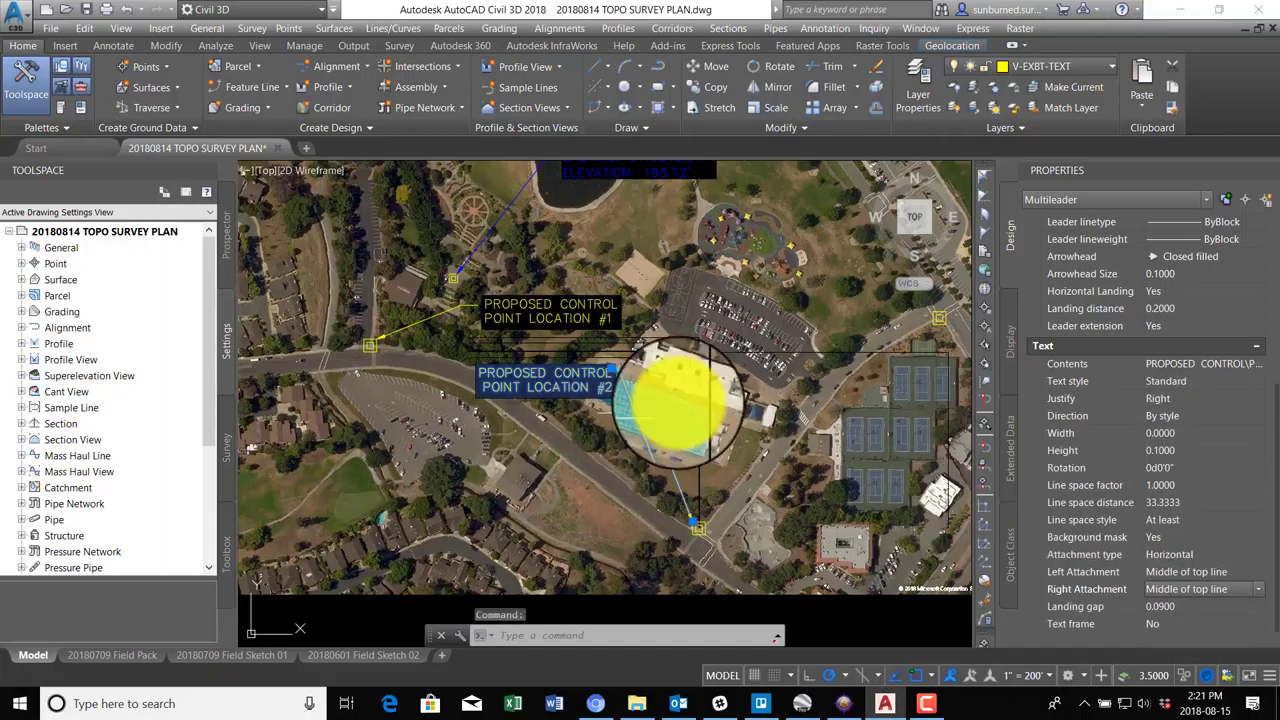
key(Escape)
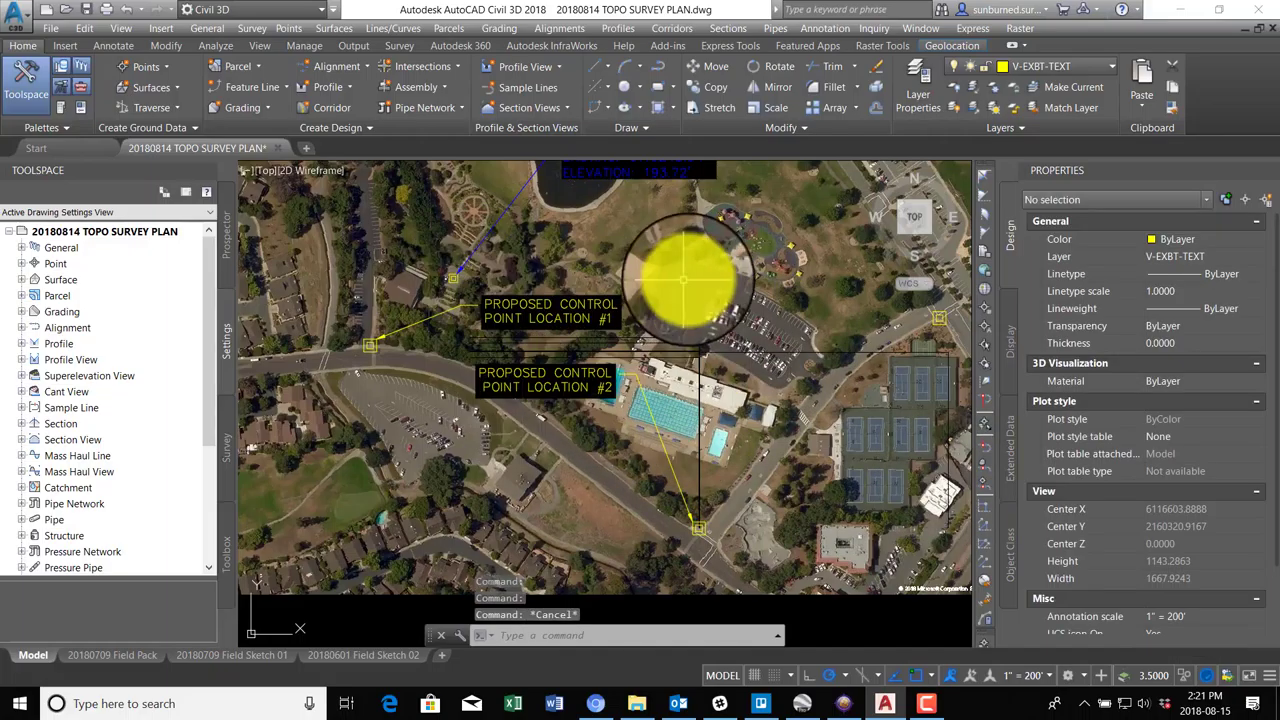
middle_drag(680, 282, 642, 352)
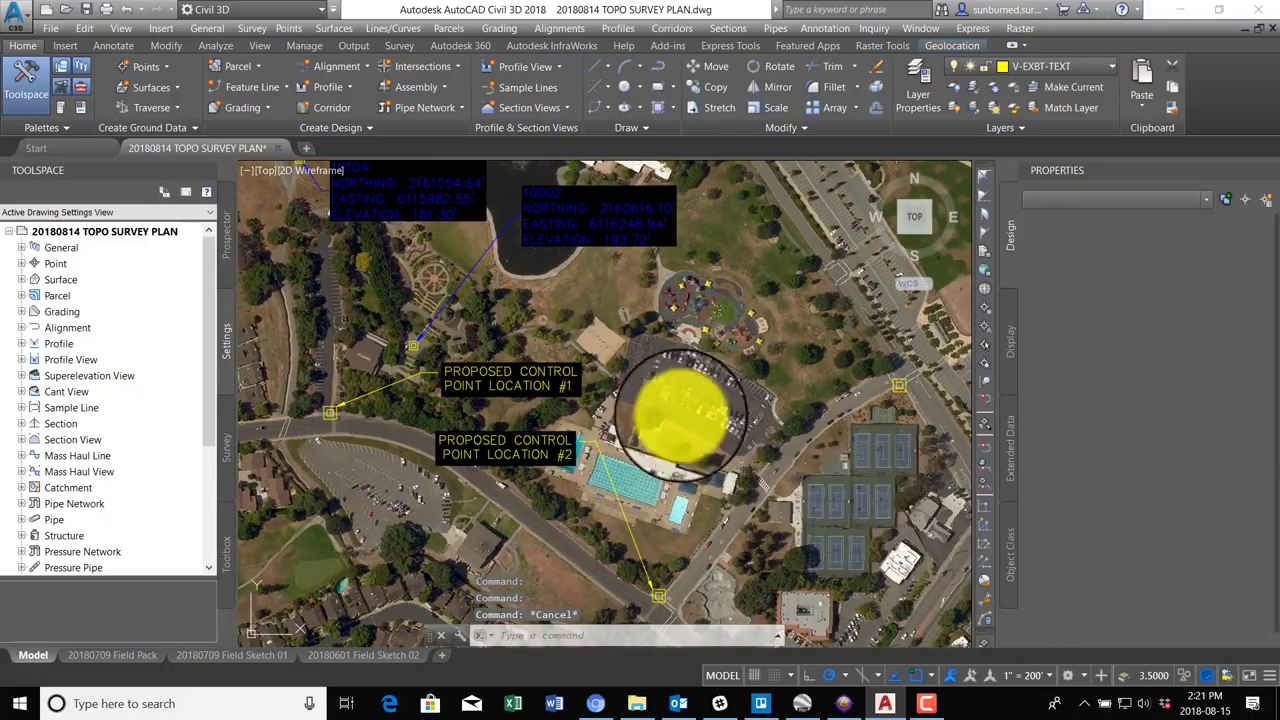
text(co)
key(Return)
Copy the #2 note north of the parking lot and edit its text for #3.
click(571, 450)
key(Return)
click(578, 422)
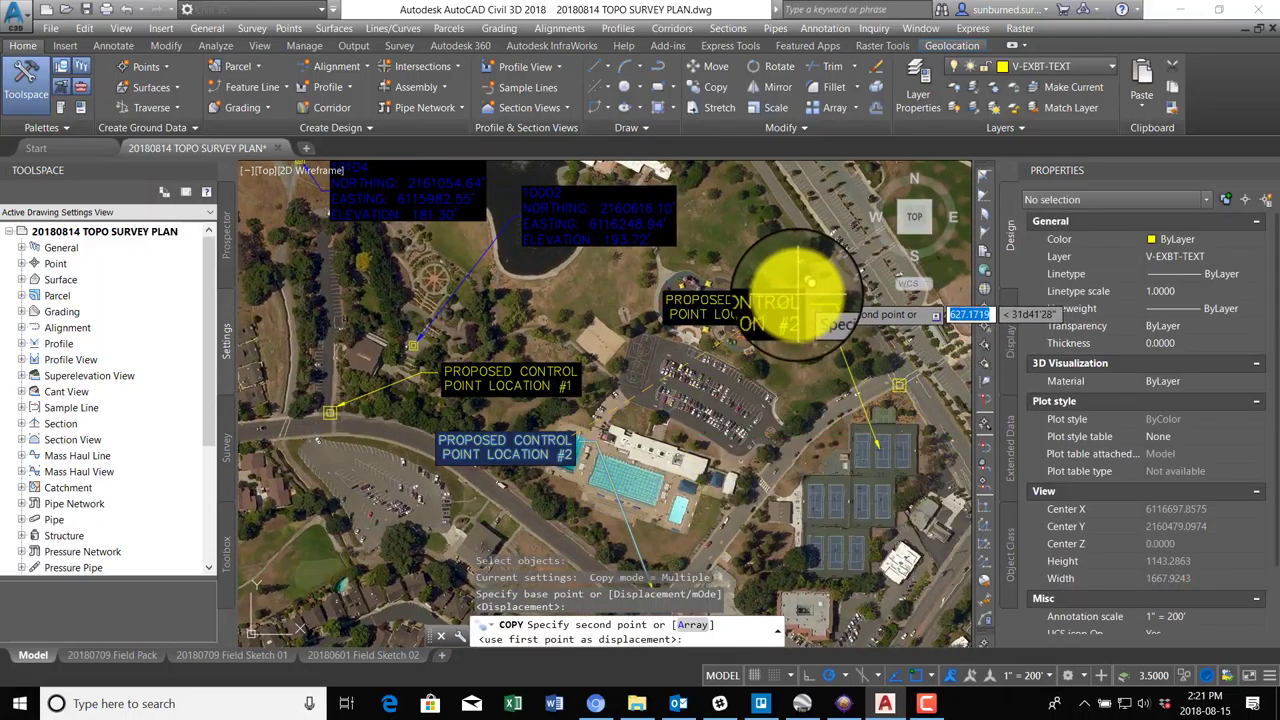
click(800, 282)
key(Escape)
click(871, 457)
click(832, 465)
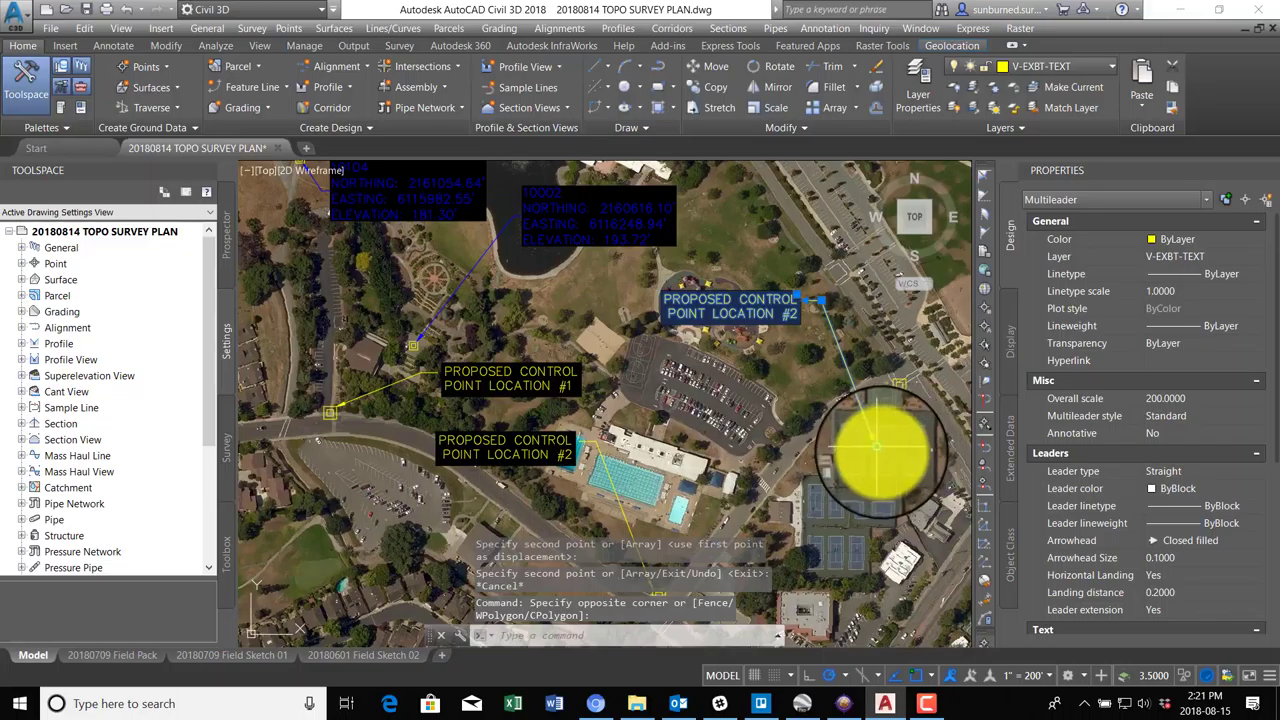
click(899, 383)
scroll(899, 383, up, 4)
scroll(880, 360, down, 5)
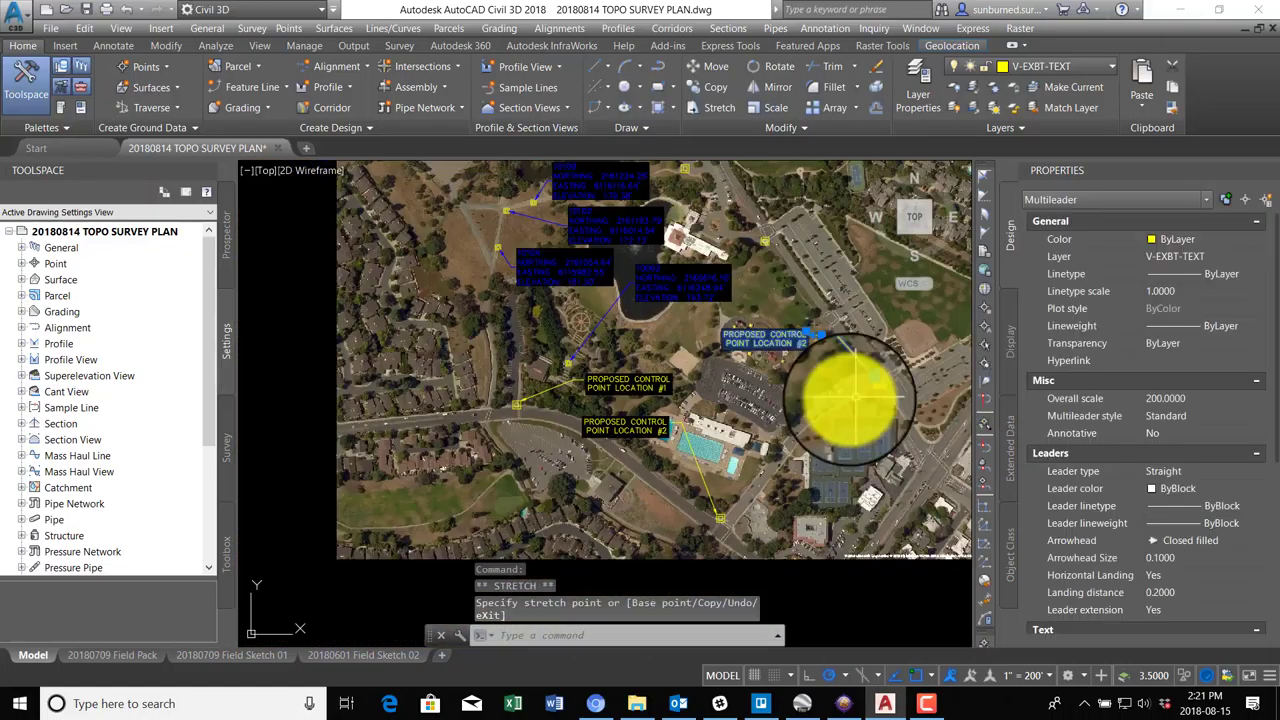
key(Escape)
double_click(806, 376)
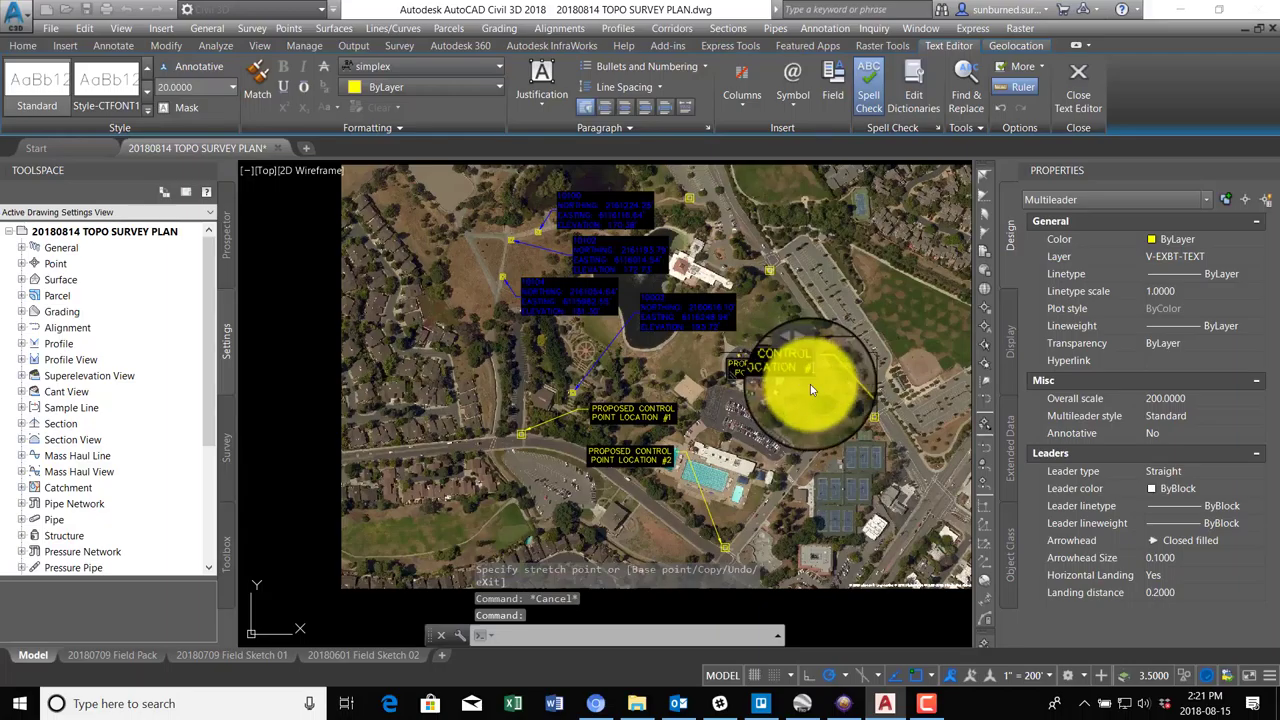
click(751, 405)
Copy the #3 note to a new point north of the building.
scroll(780, 330, up, 2)
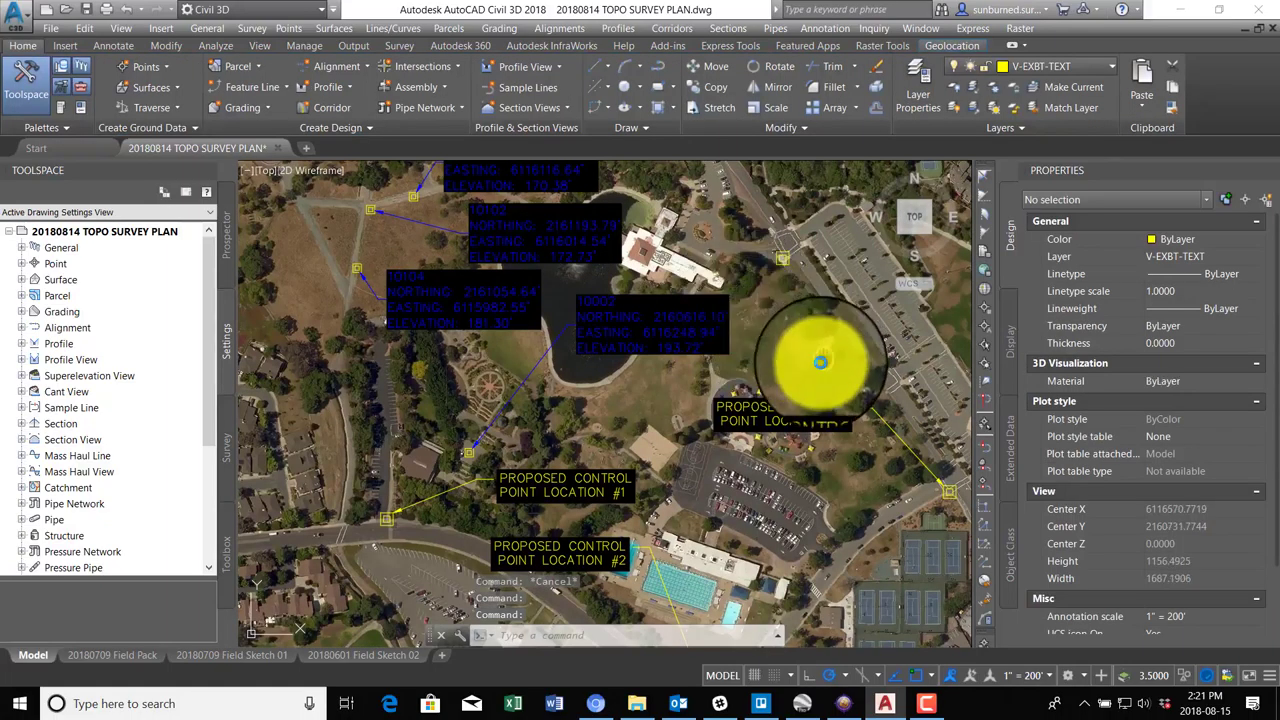
text(o)
key(Return)
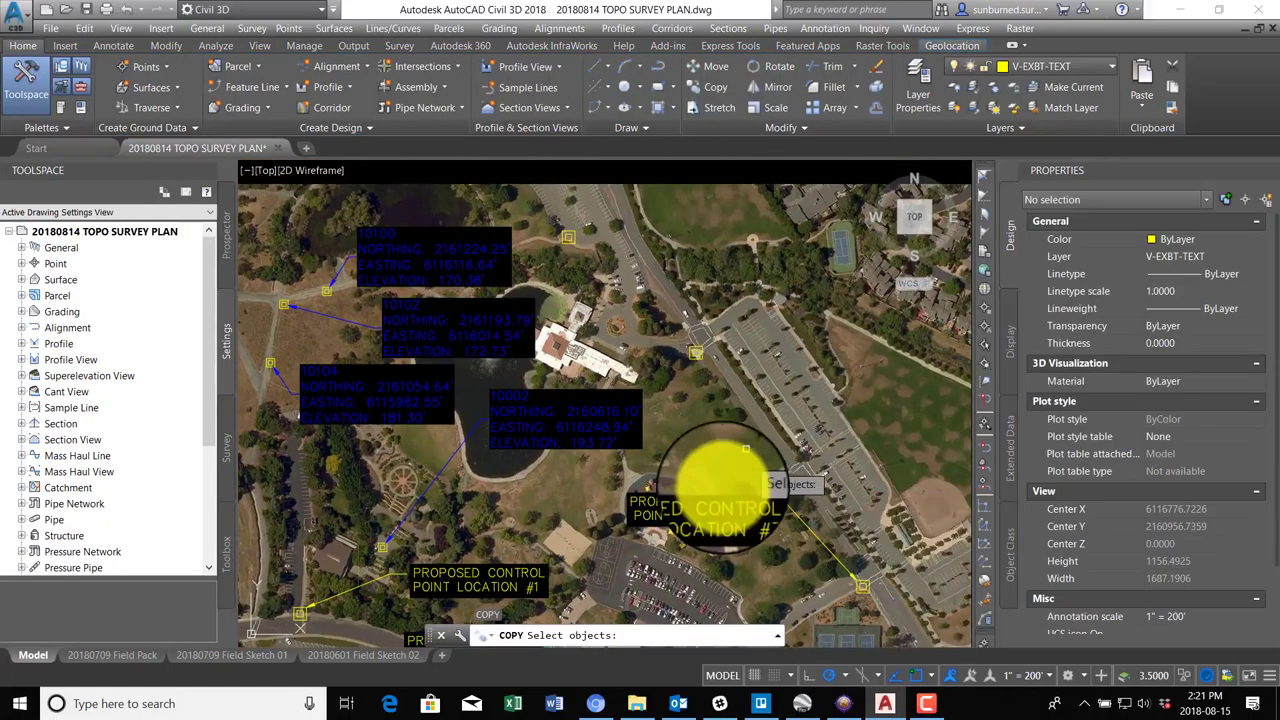
click(705, 490)
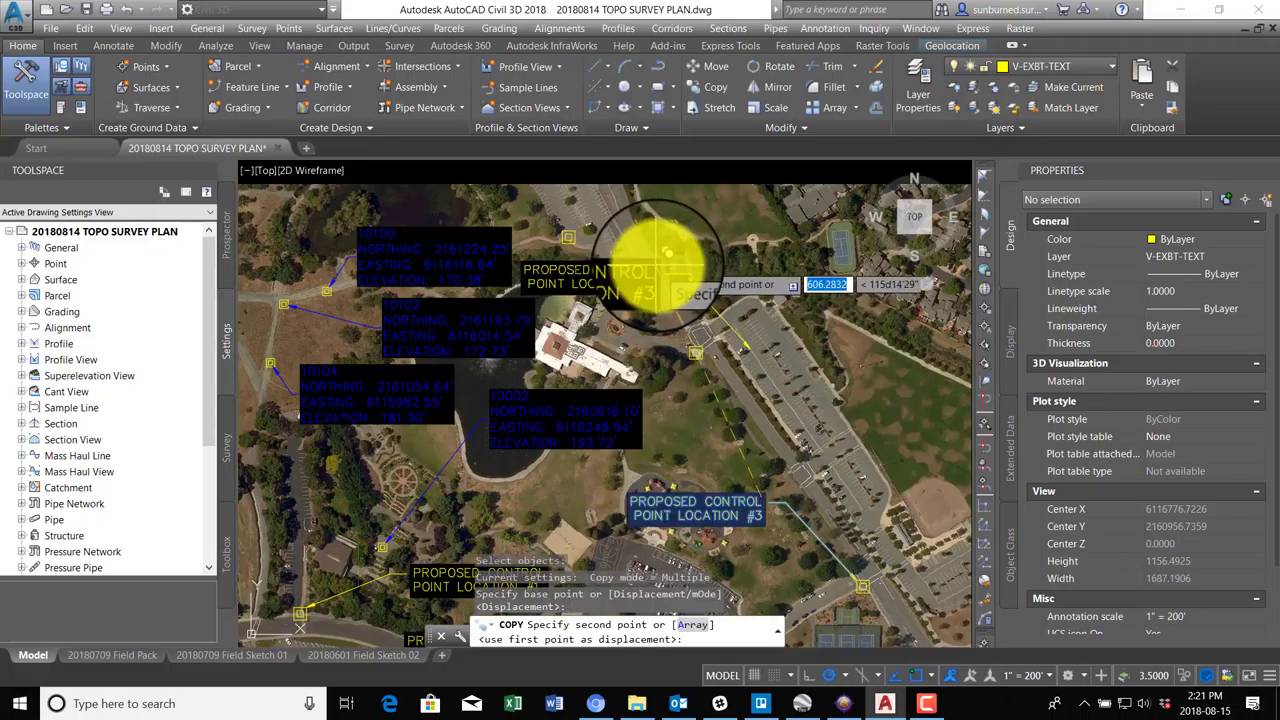
middle_drag(693, 316, 744, 366)
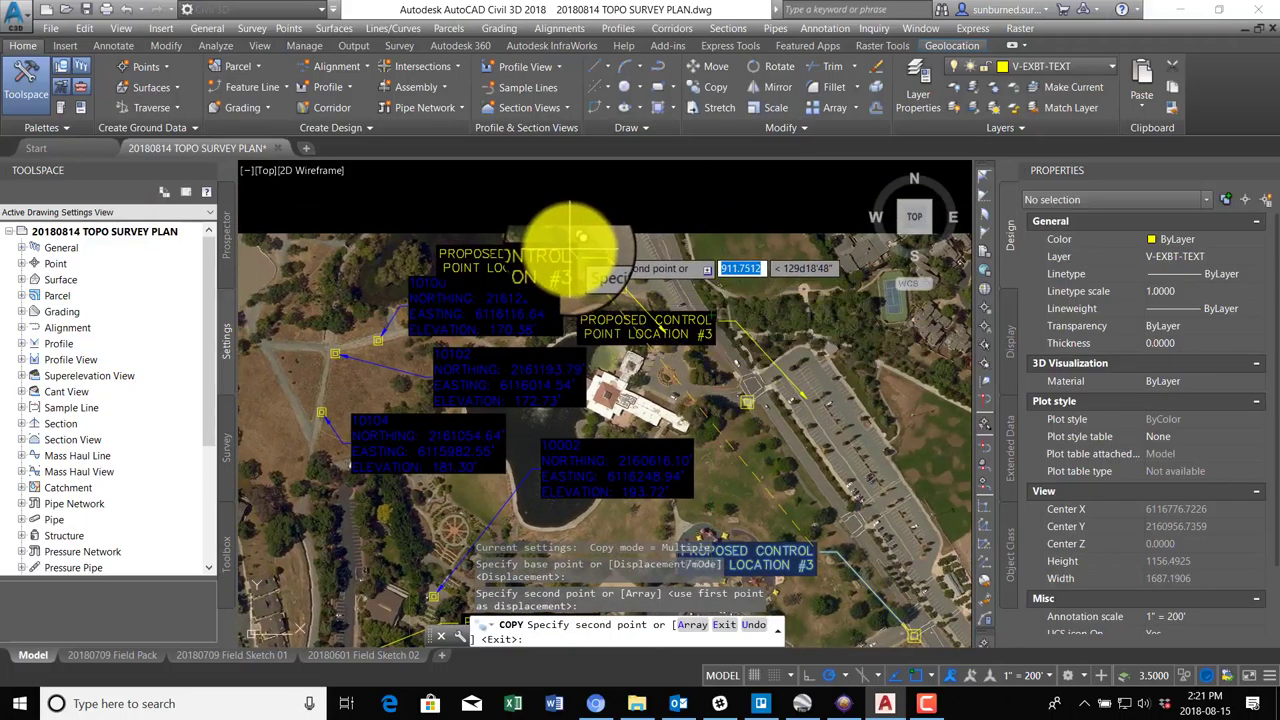
click(565, 232)
key(Escape)
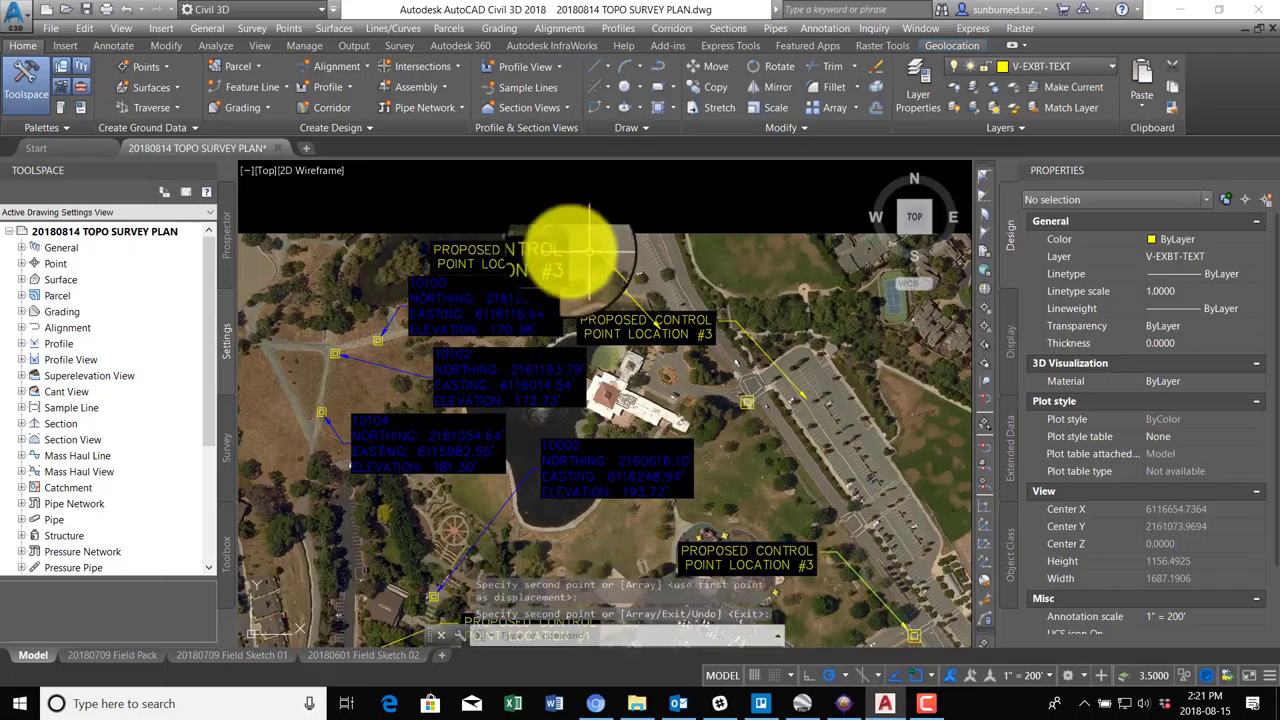
scroll(657, 300, up, 3)
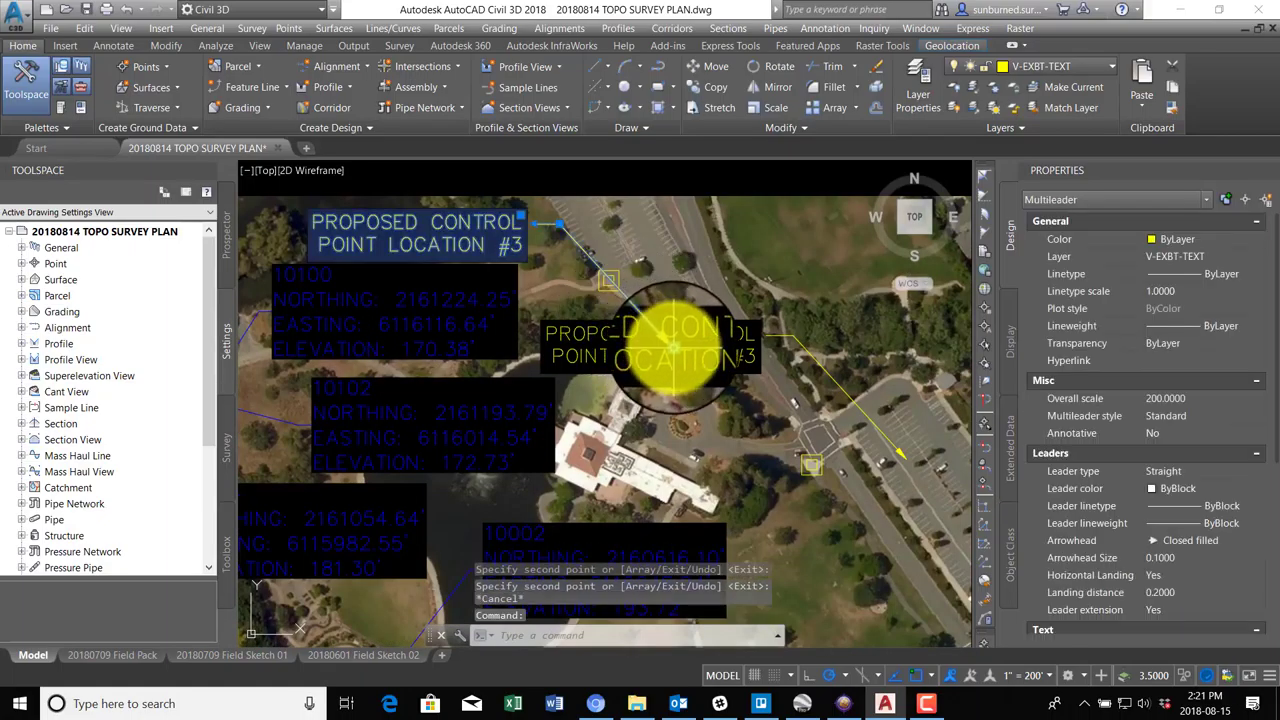
click(597, 269)
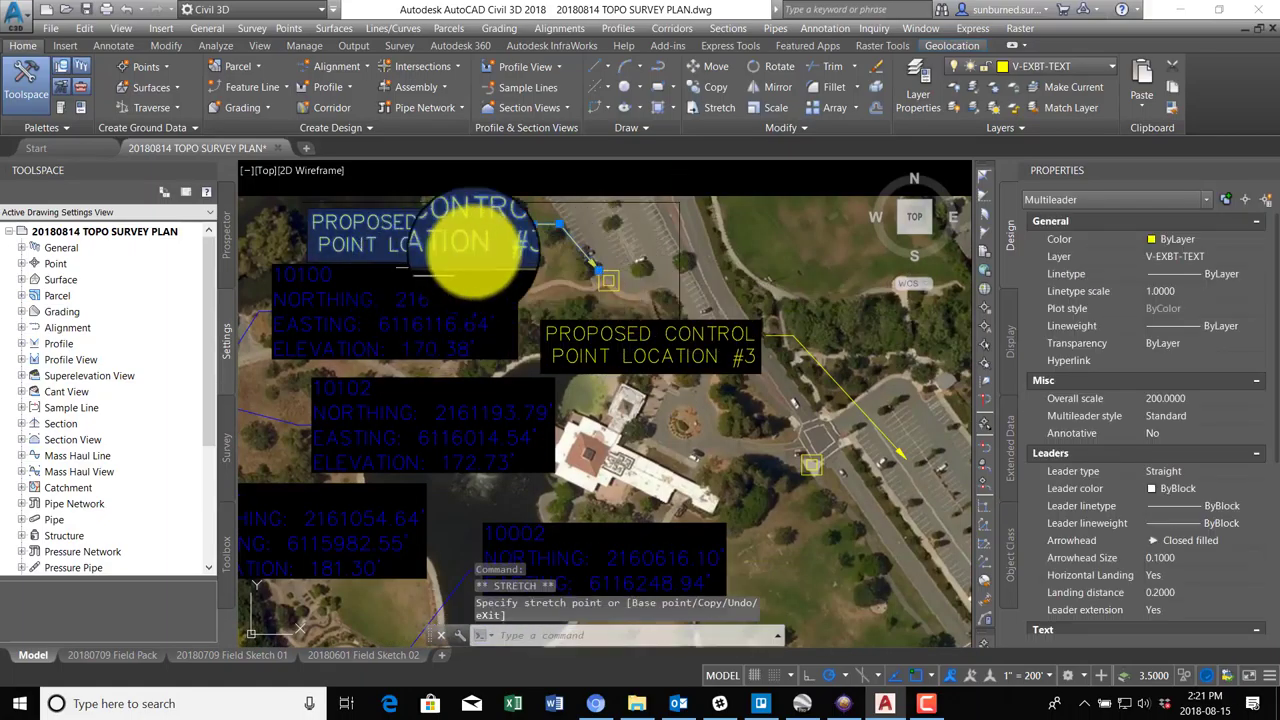
key(Escape)
double_click(514, 260)
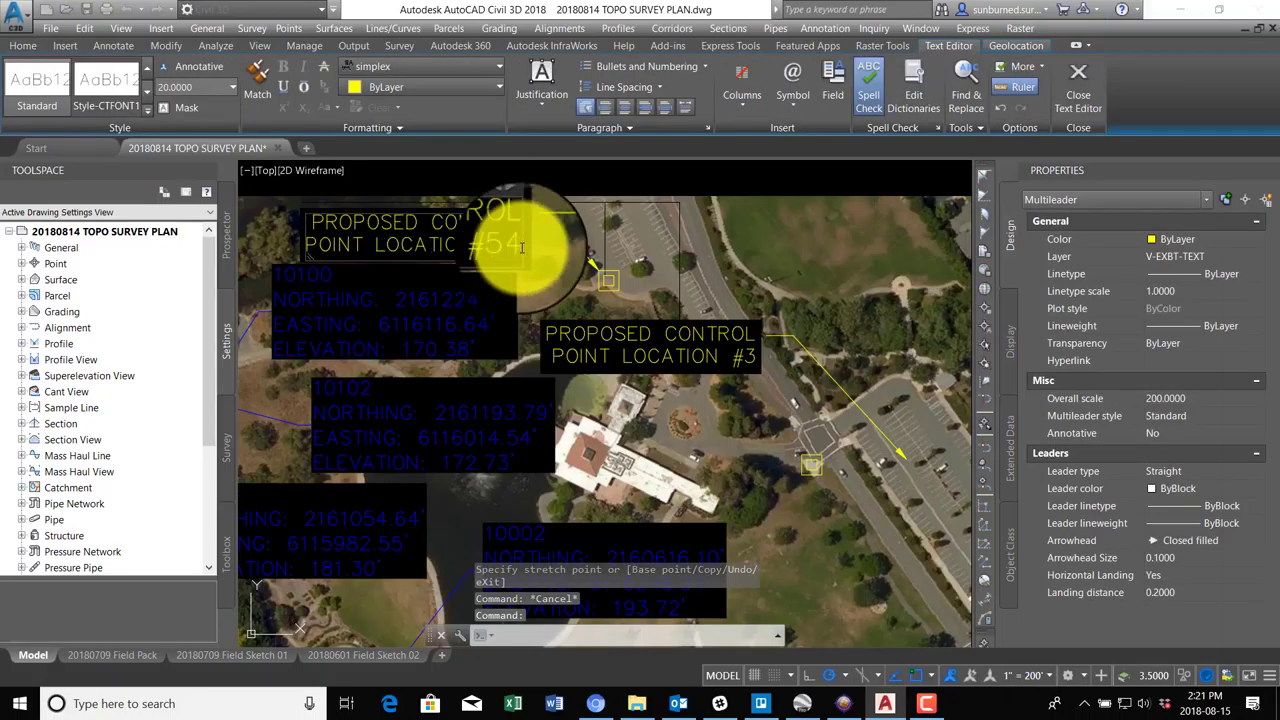
click(674, 460)
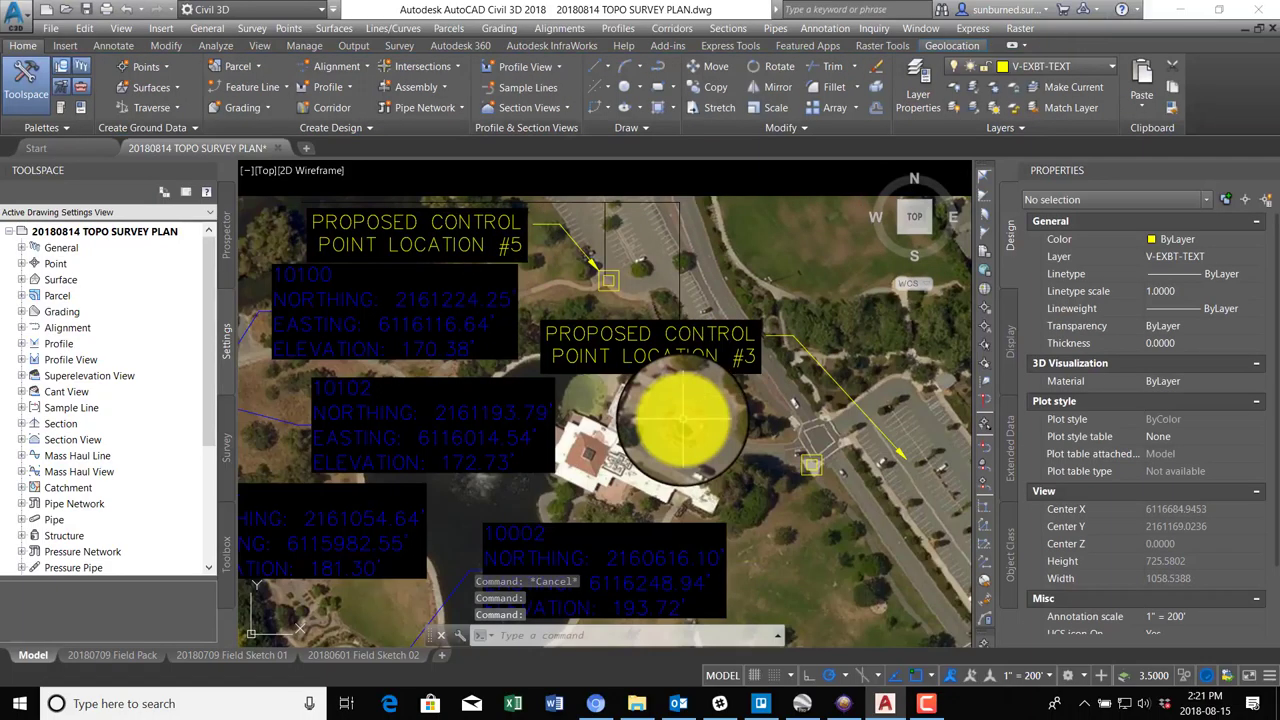
Change the copied note's text to #4 and move its arrowhead near the road.
click(752, 362)
double_click(749, 360)
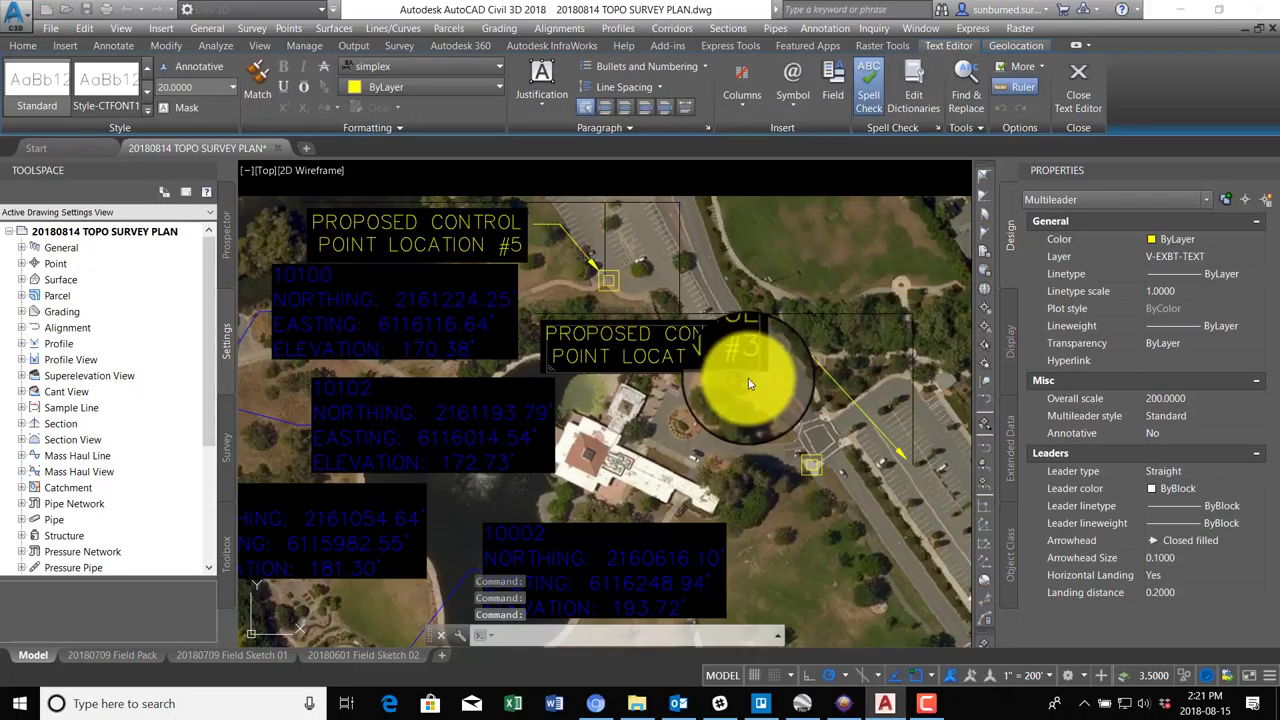
text(#4)
click(830, 455)
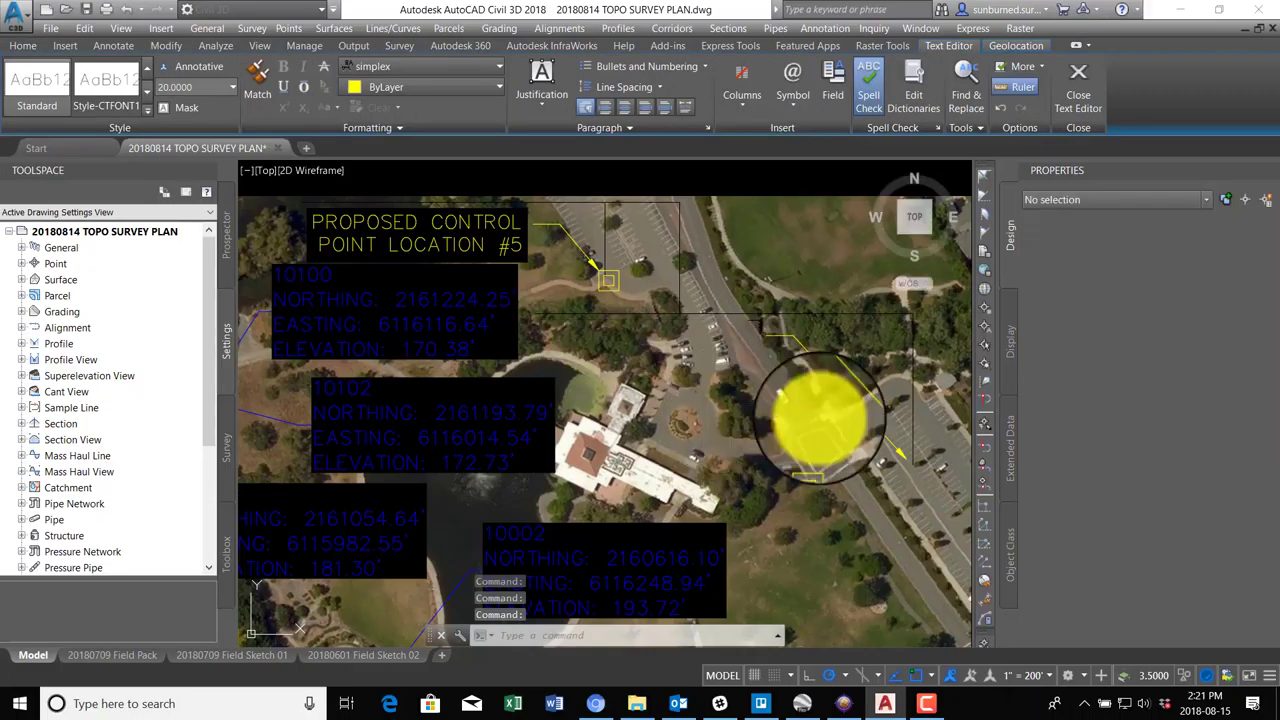
click(880, 453)
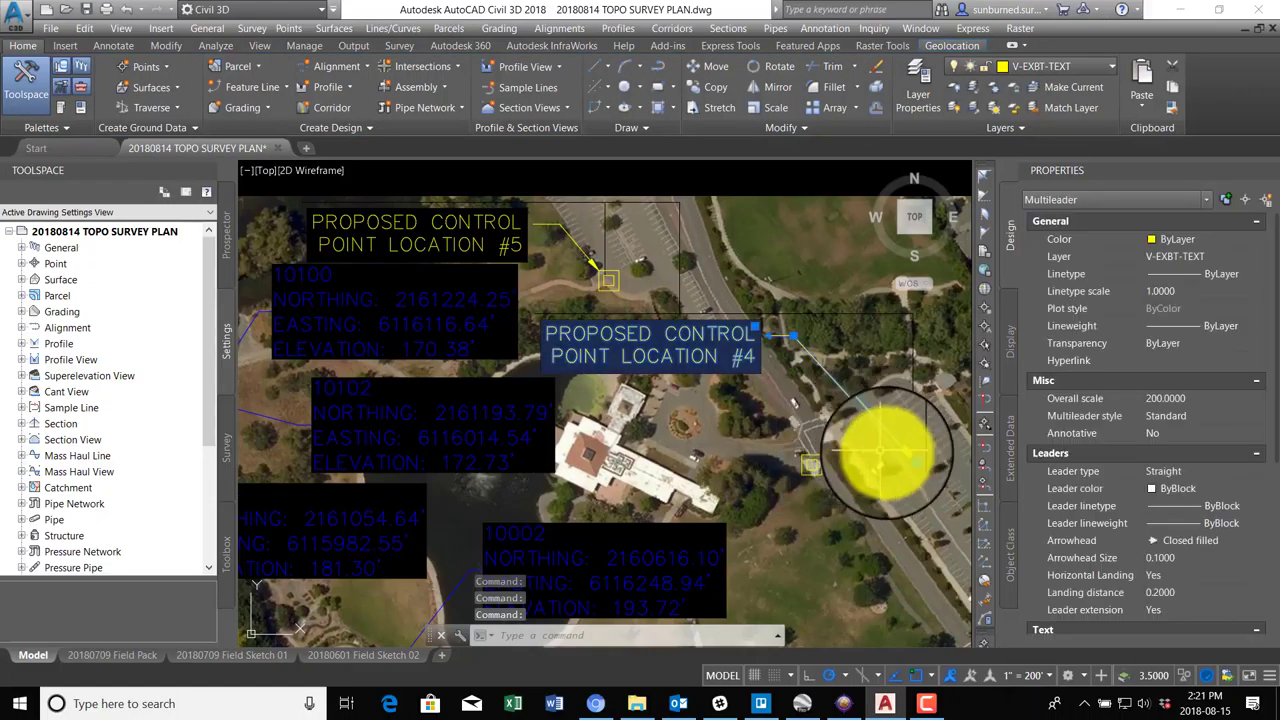
click(802, 453)
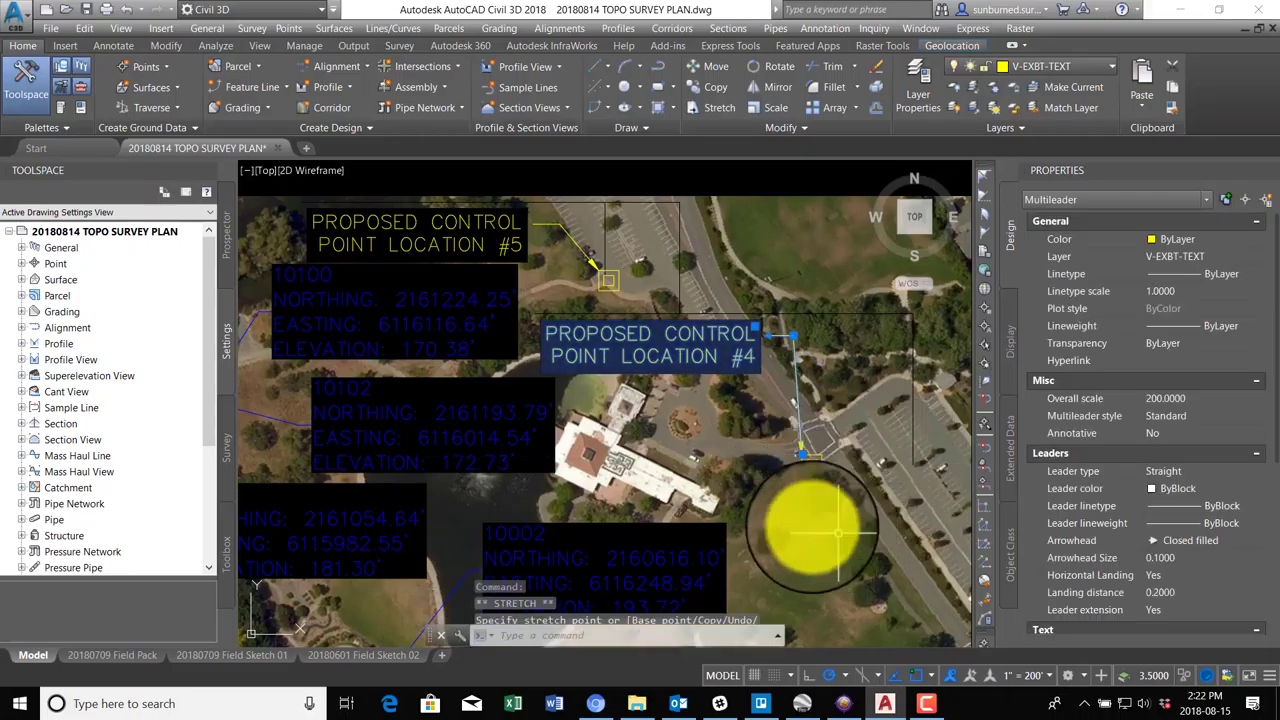
key(Escape)
Reselect the #4 note and adjust its leader arrowhead grip.
scroll(770, 470, down, 3)
scroll(790, 440, up, 6)
click(762, 422)
click(780, 432)
click(802, 453)
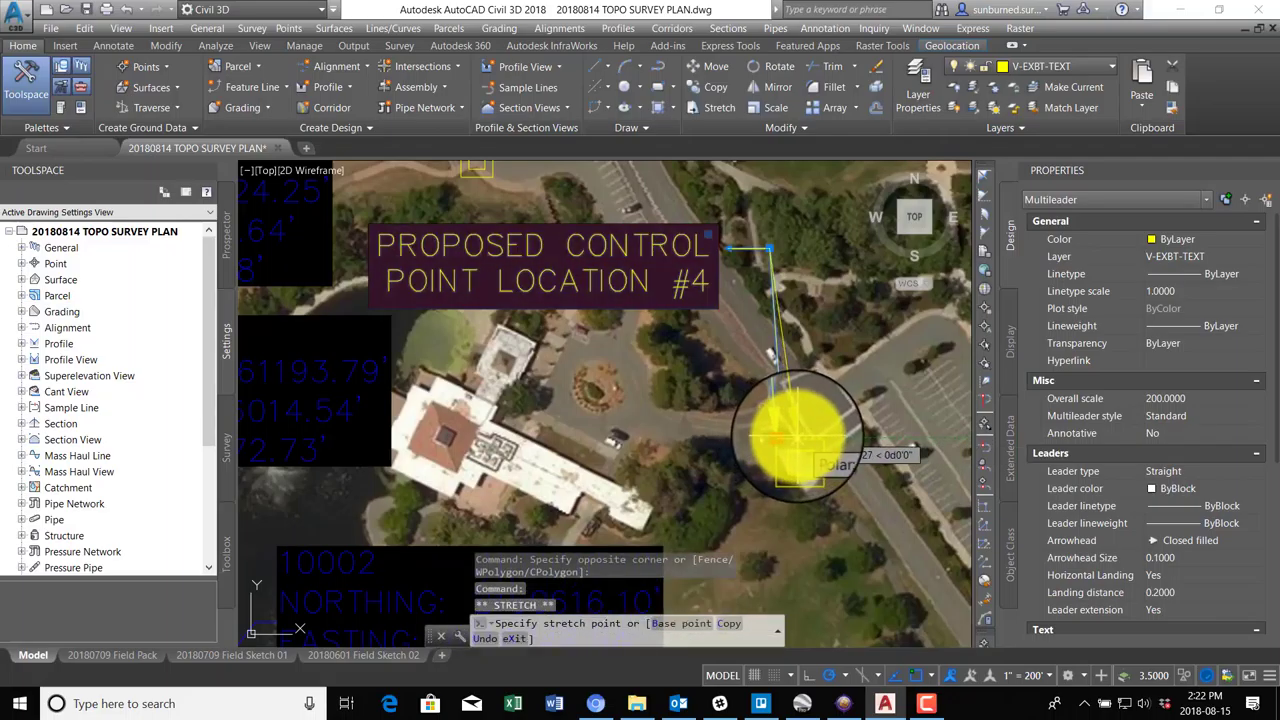
key(Escape)
scroll(674, 406, down, 5)
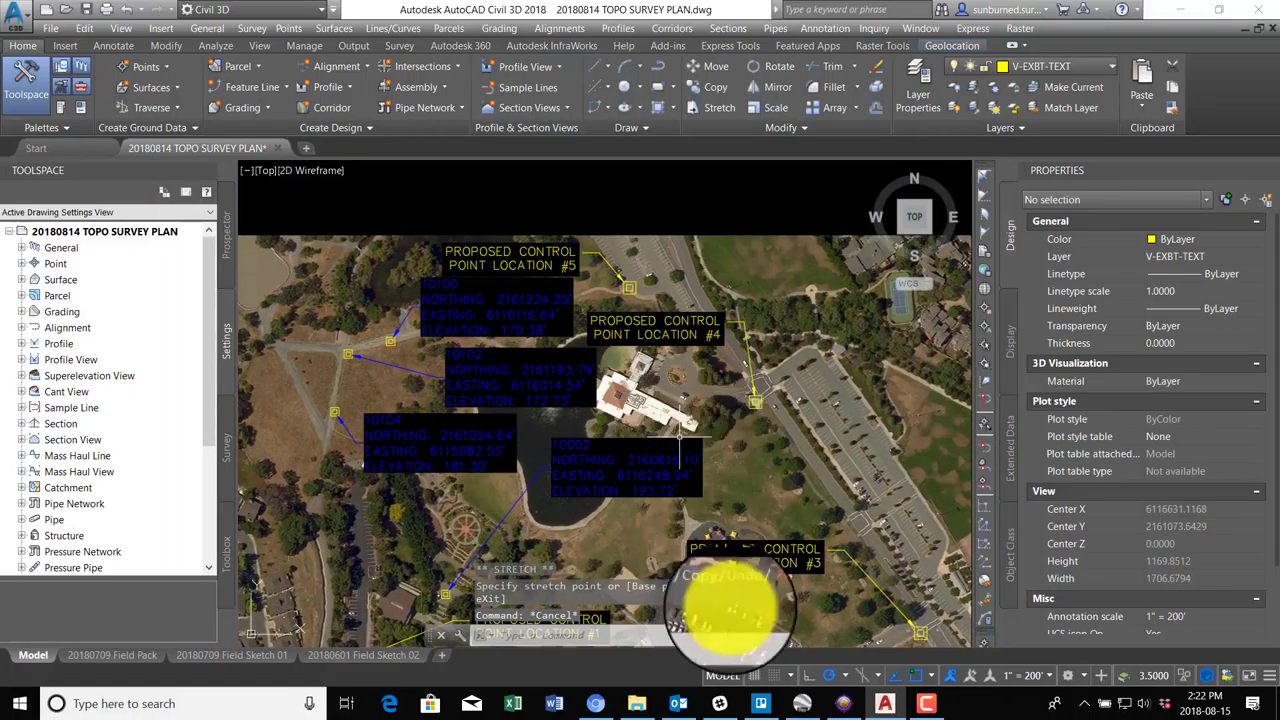
middle_click(362, 524)
middle_click(362, 524)
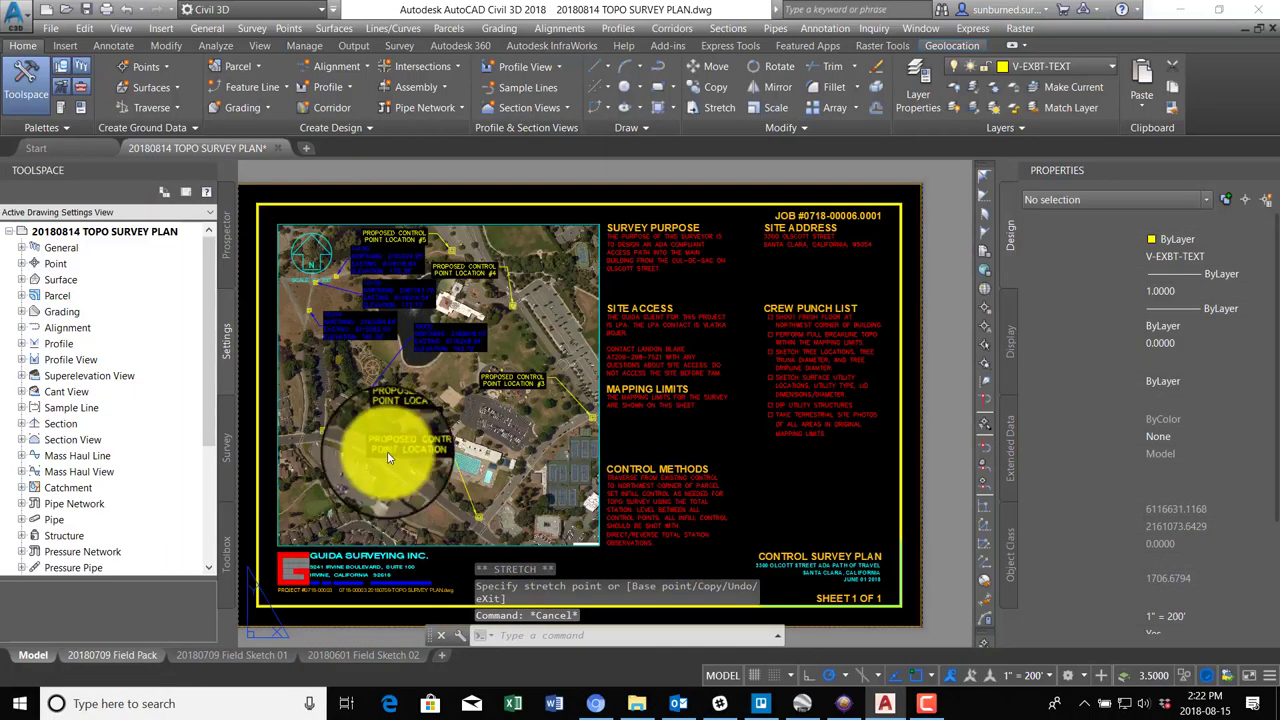
key(ctrl+Page_Down)
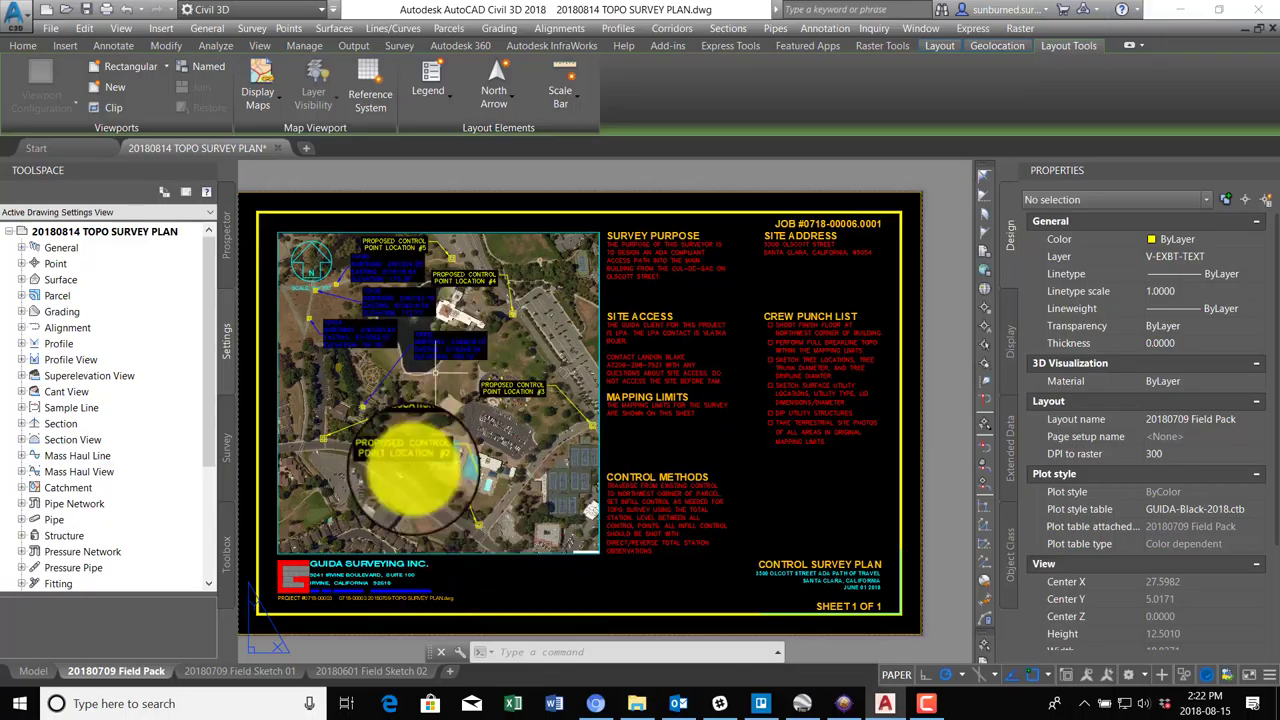
click(34, 670)
scroll(612, 318, down, 3)
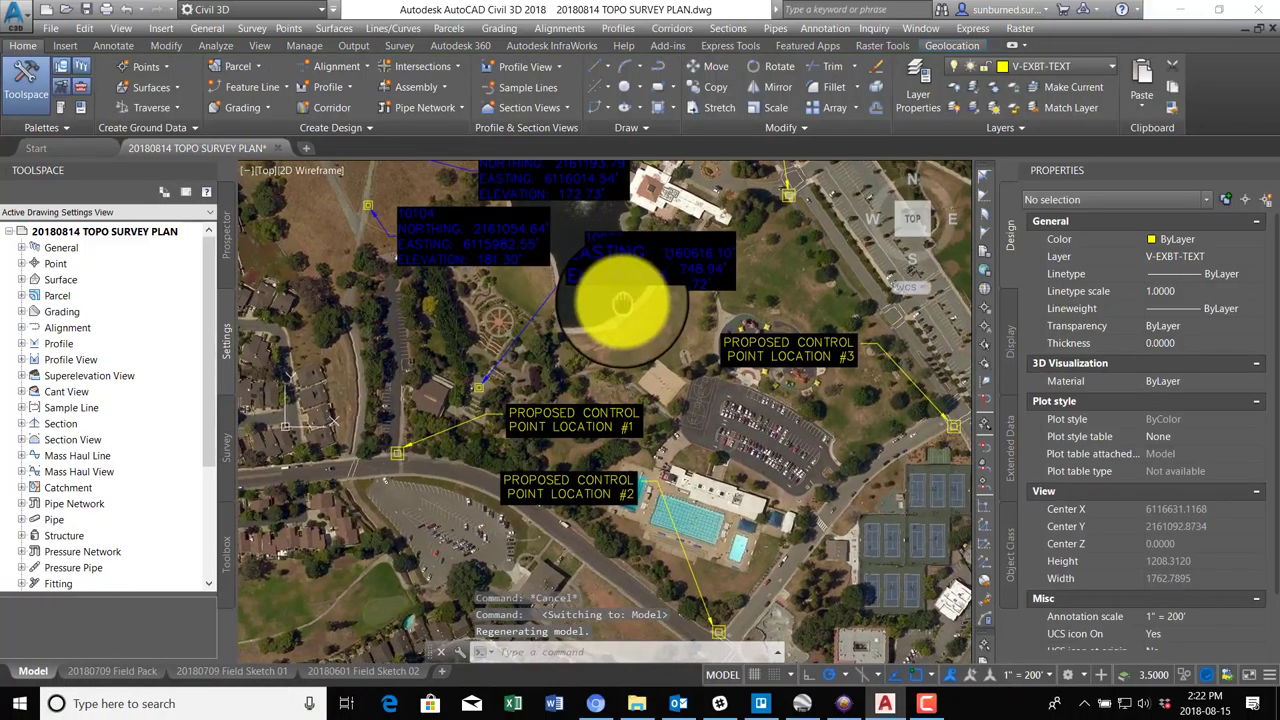
scroll(650, 375, down, 2)
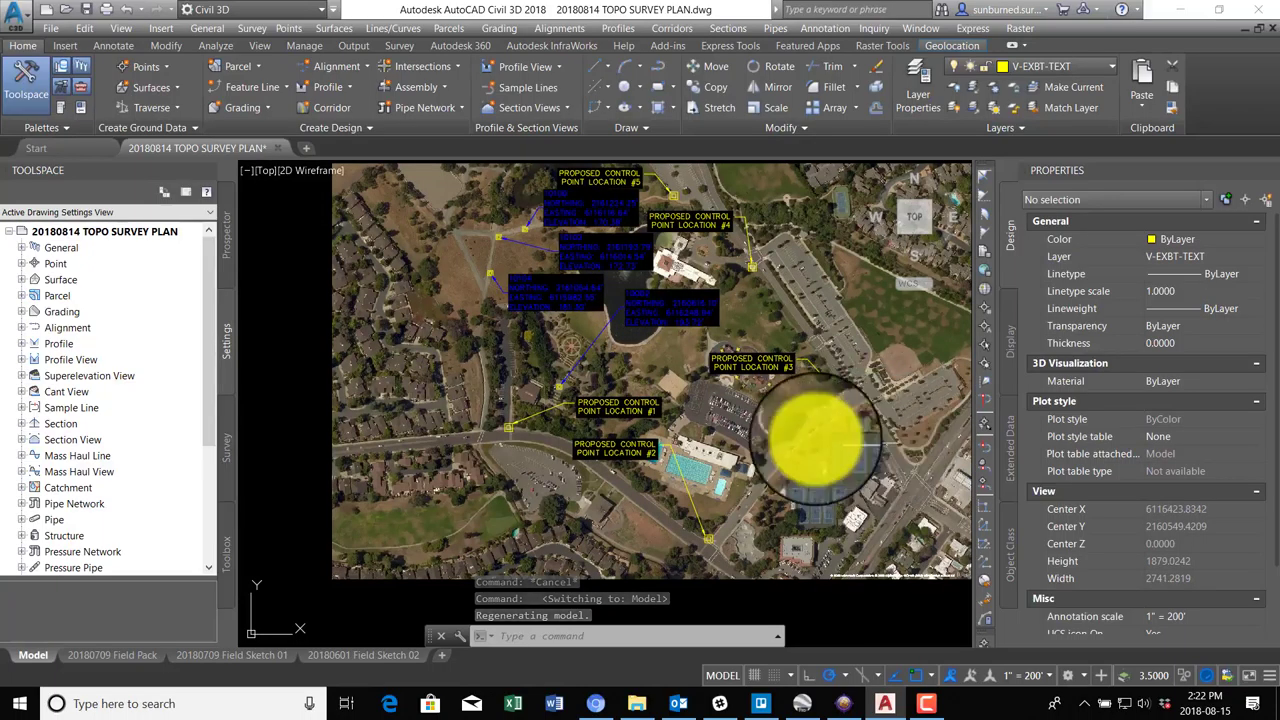
Zoom to the whole map and draw an MTEXT box east of the parking lot.
middle_drag(815, 440, 790, 450)
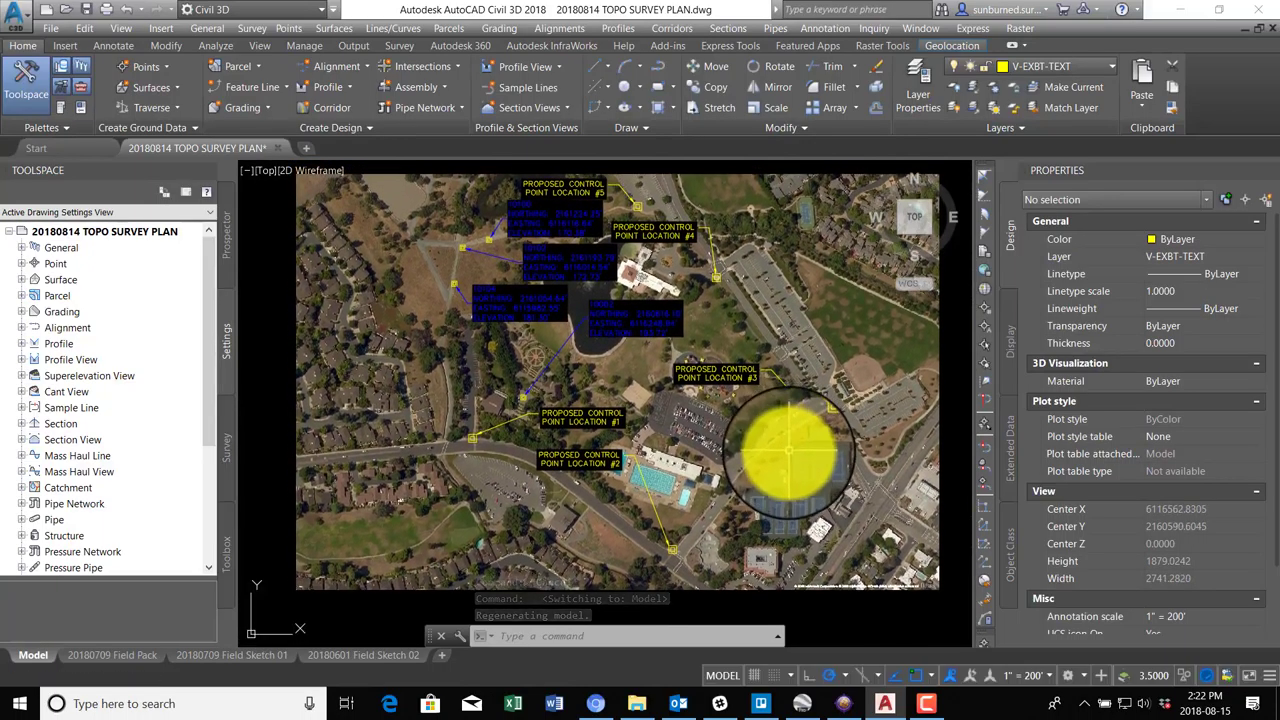
middle_click(968, 483)
middle_click(968, 483)
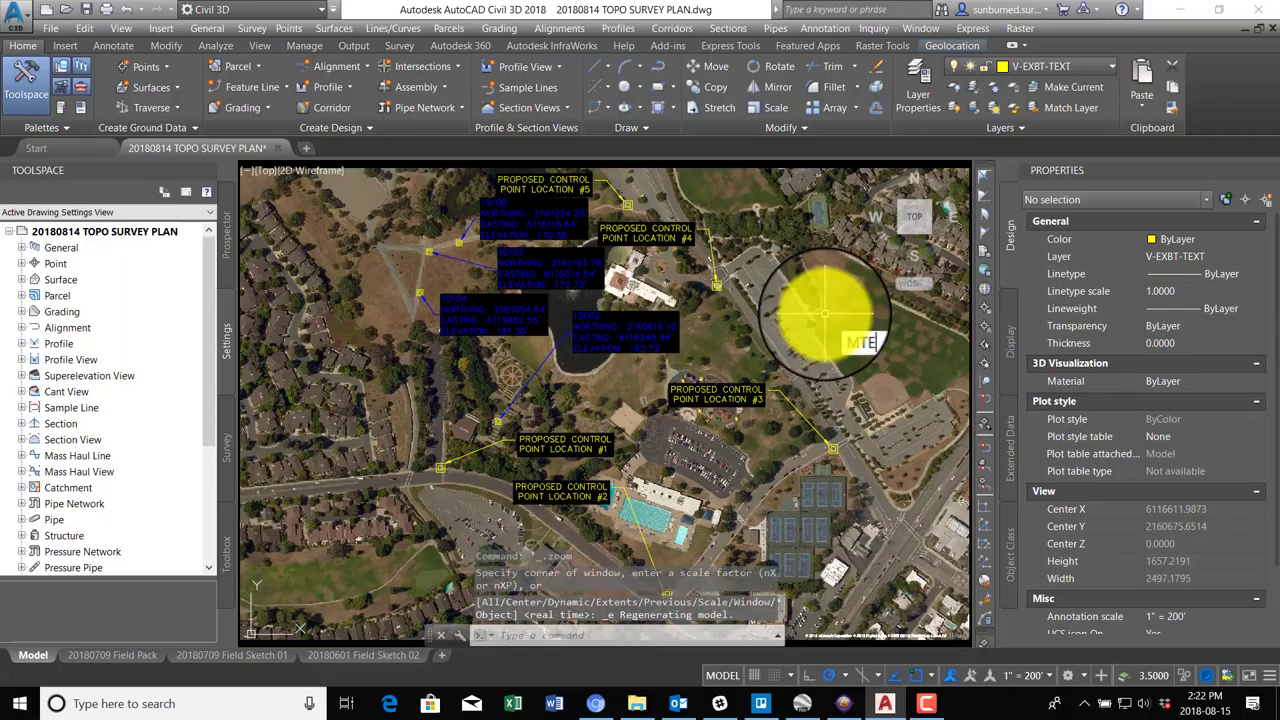
text(T)
key(Return)
click(925, 360)
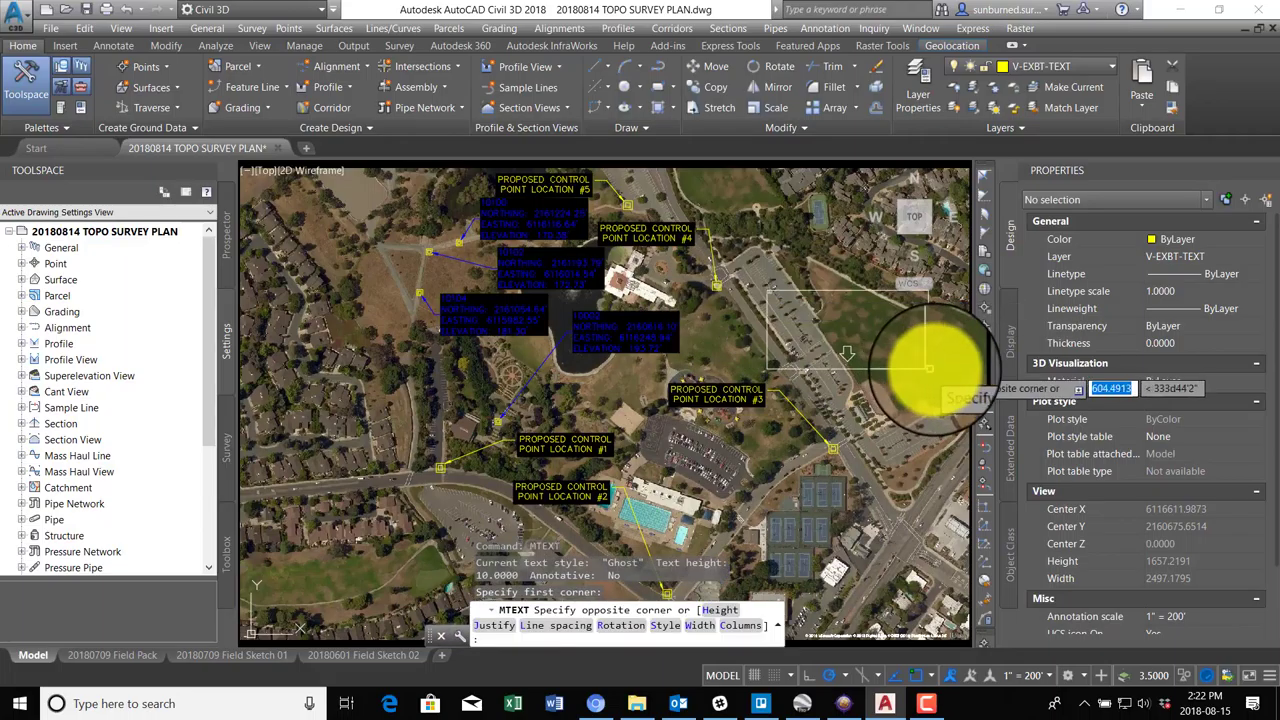
click(939, 360)
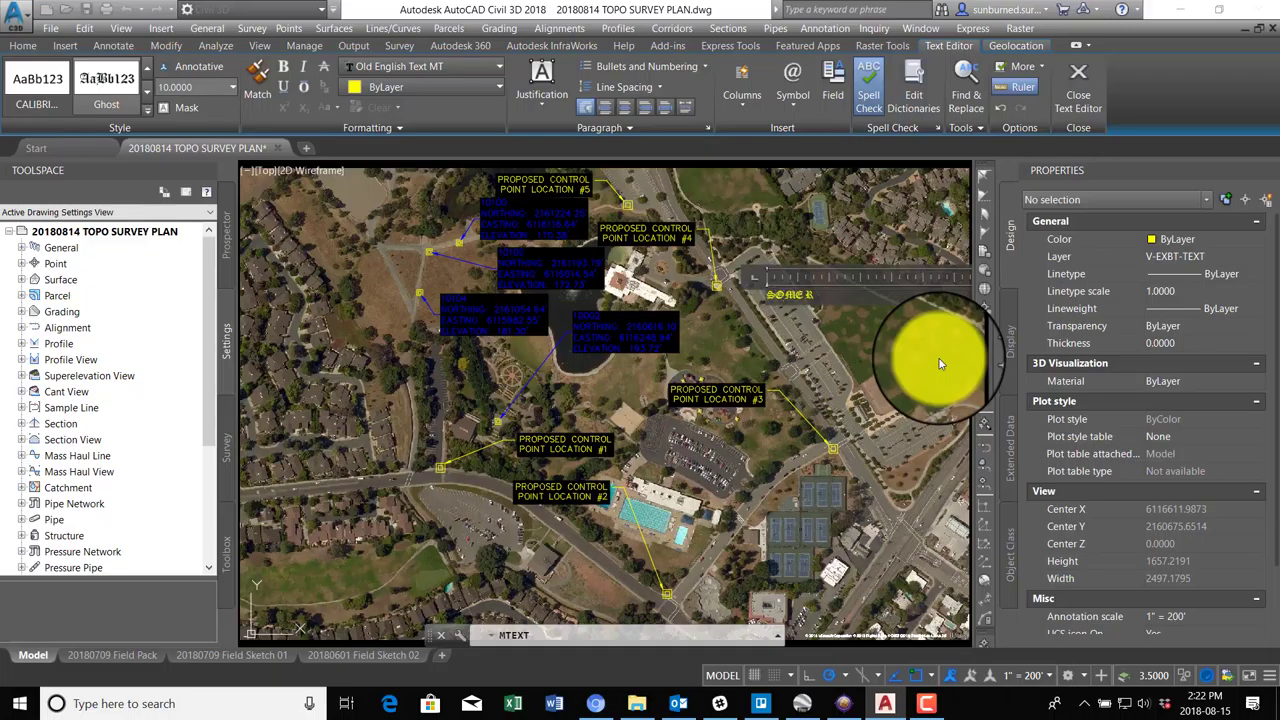
Finish the SOME ROAD text and give it Standard style with Middle center justification.
click(891, 370)
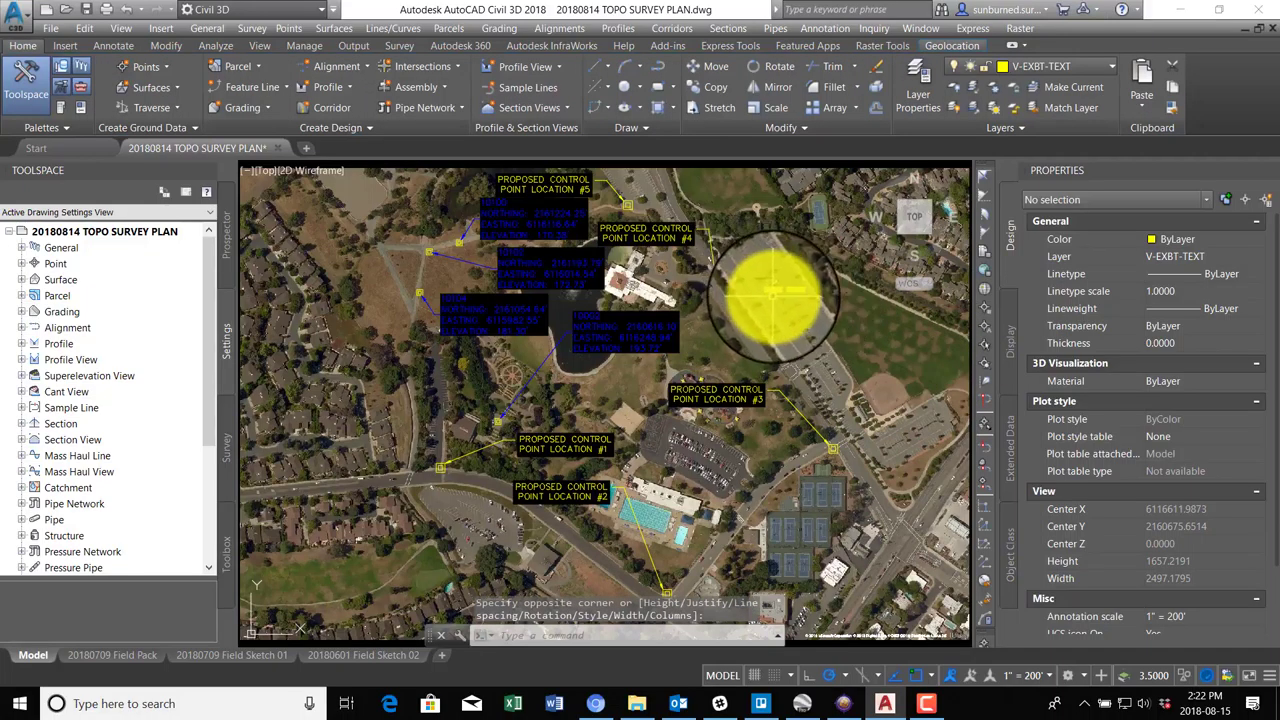
click(770, 292)
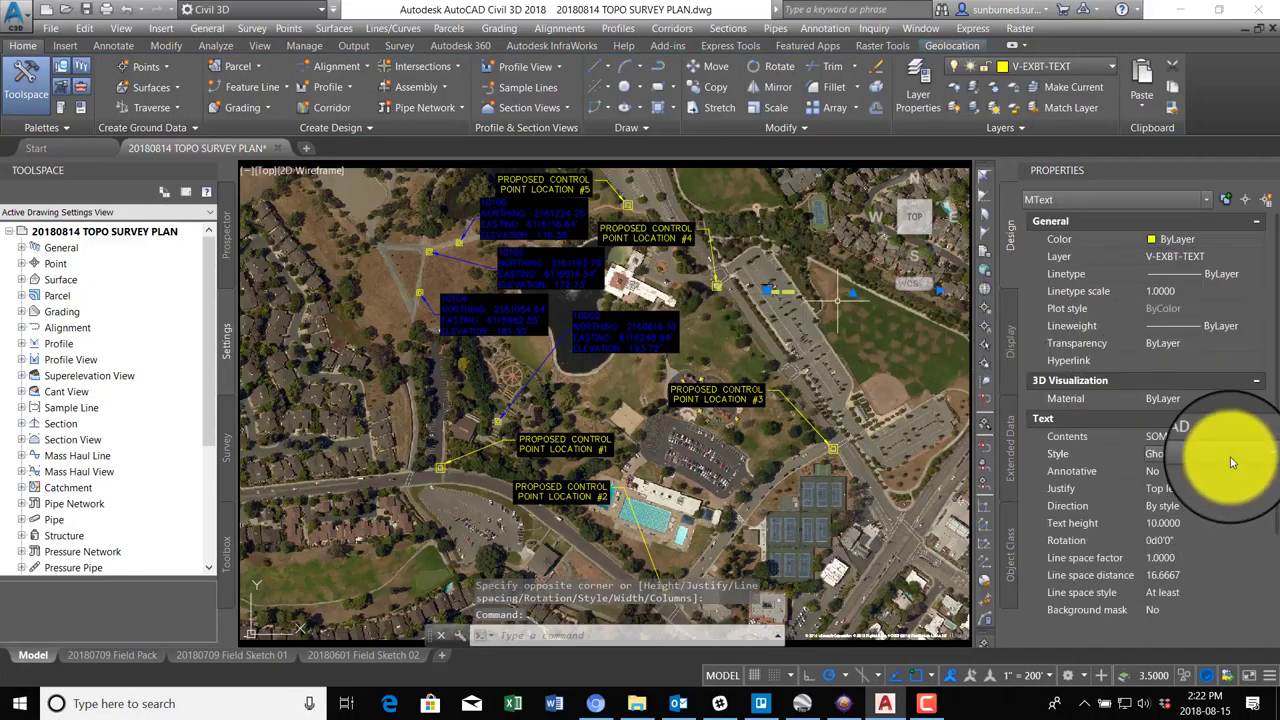
click(1232, 458)
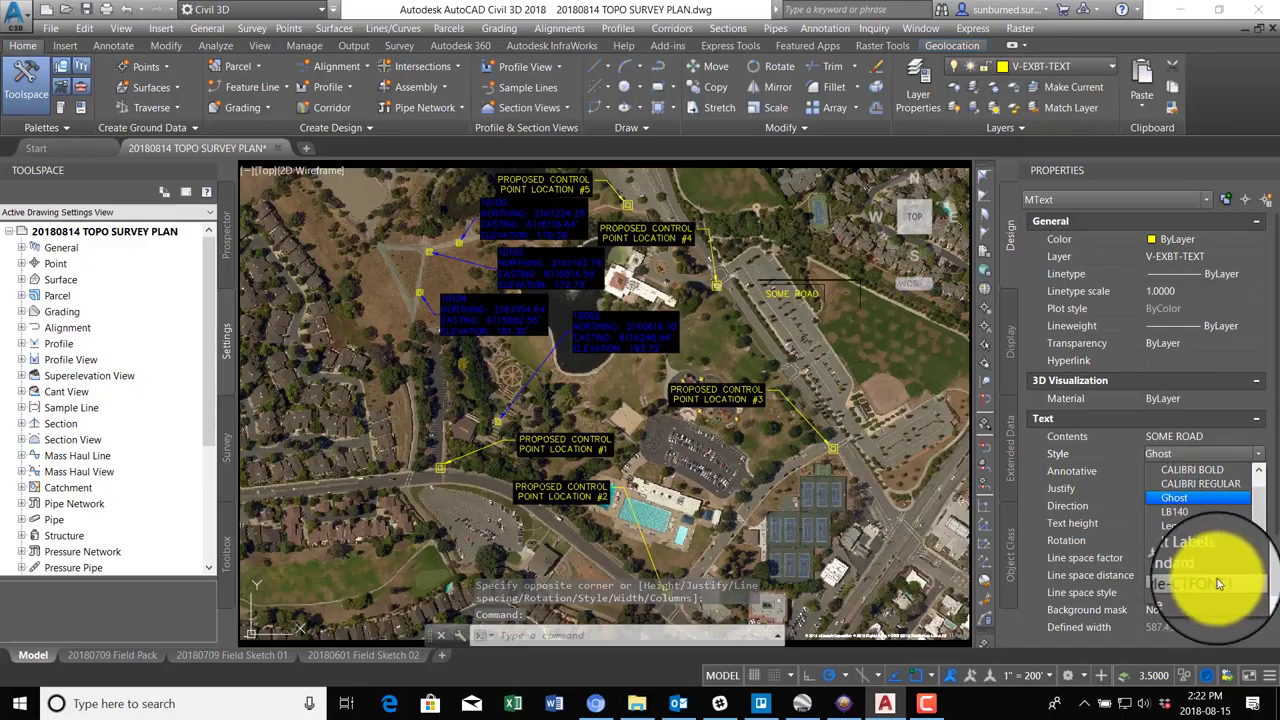
click(1214, 566)
scroll(735, 228, up, 5)
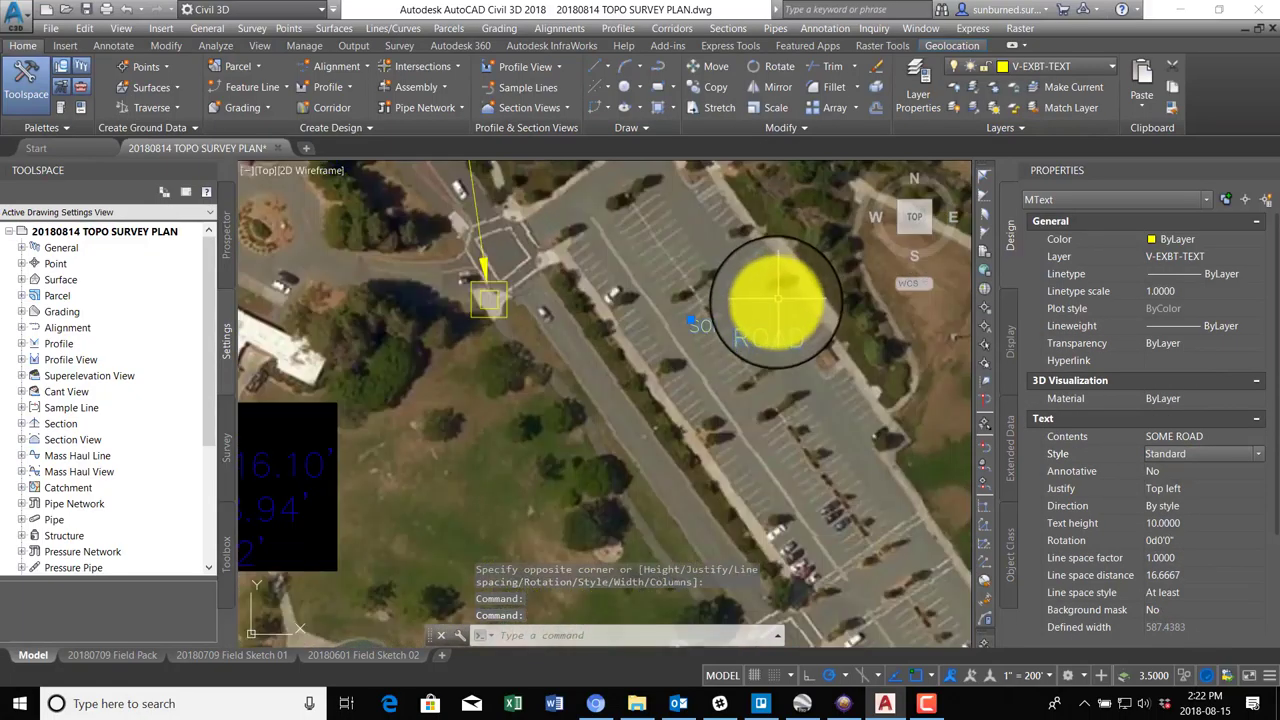
scroll(663, 331, up, 2)
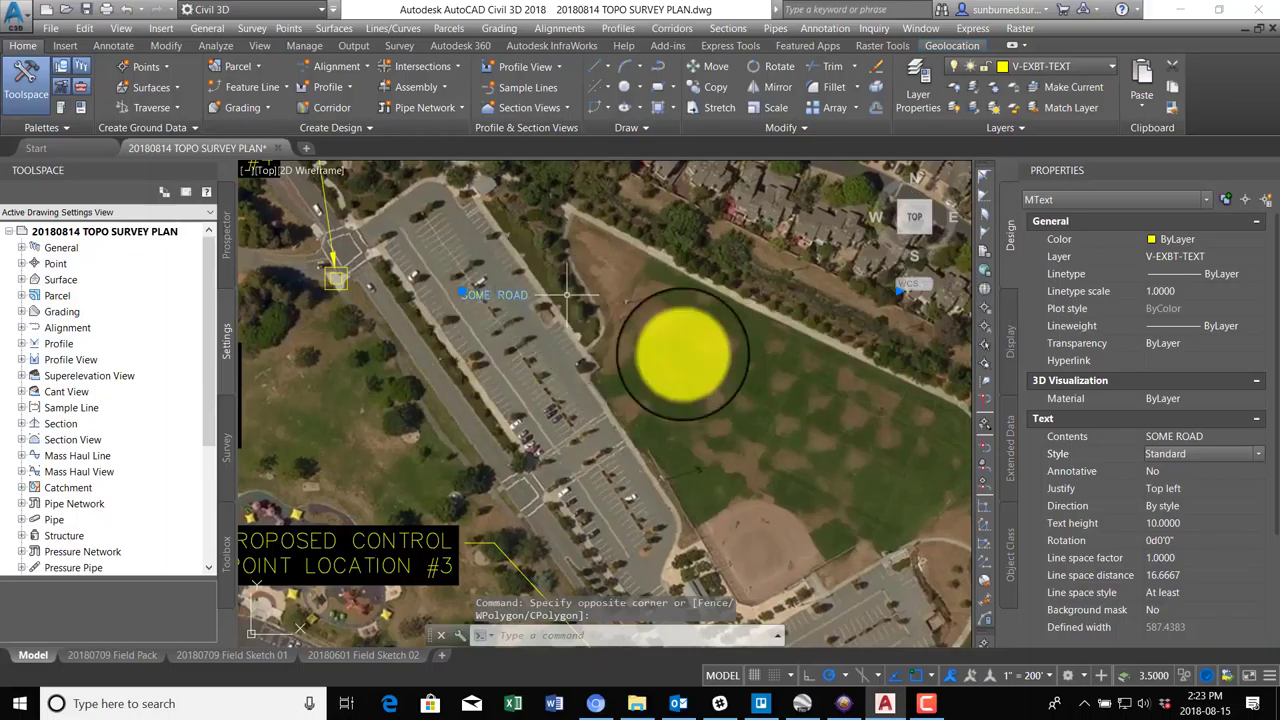
click(1232, 490)
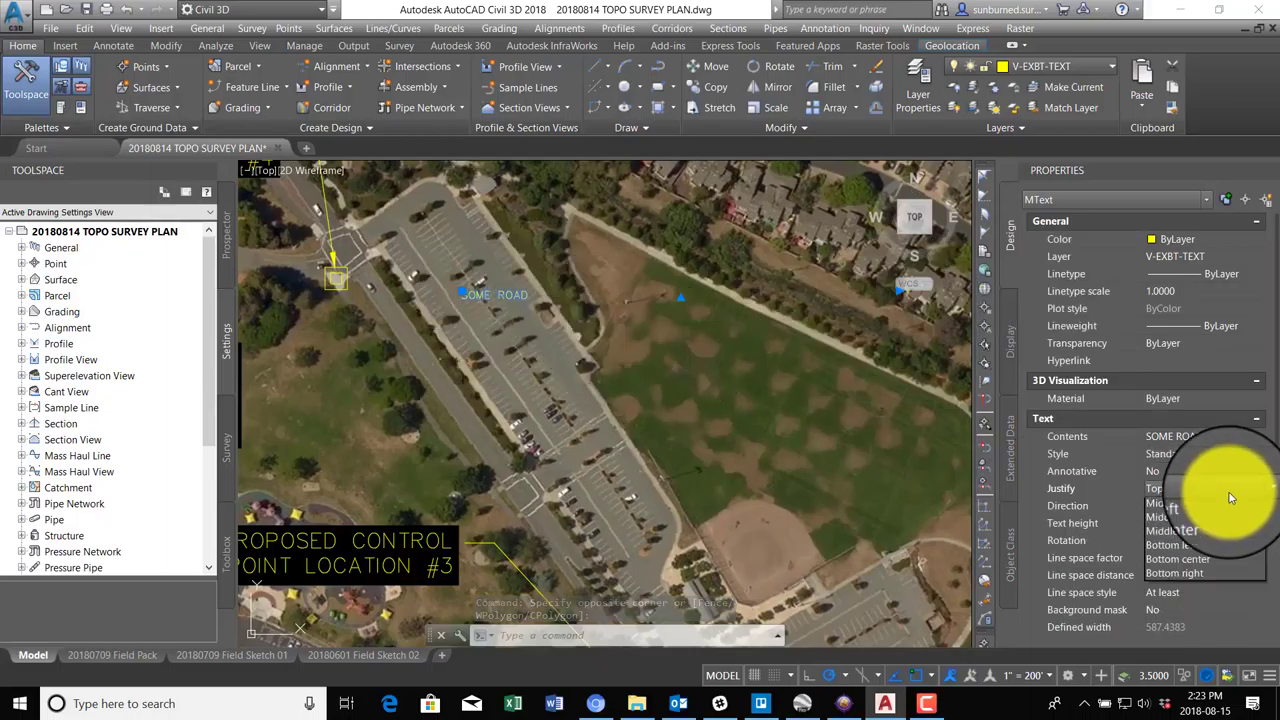
click(1193, 565)
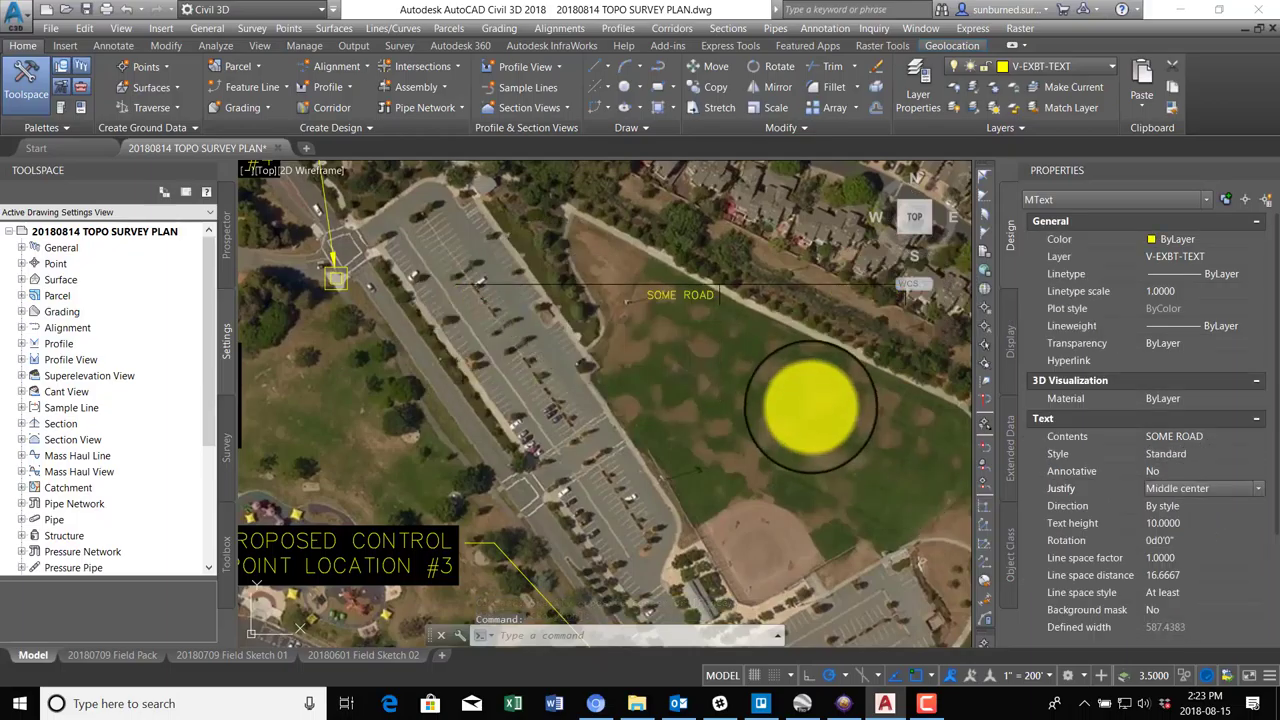
Move the SOME ROAD label onto the path along the park's north edge.
click(903, 296)
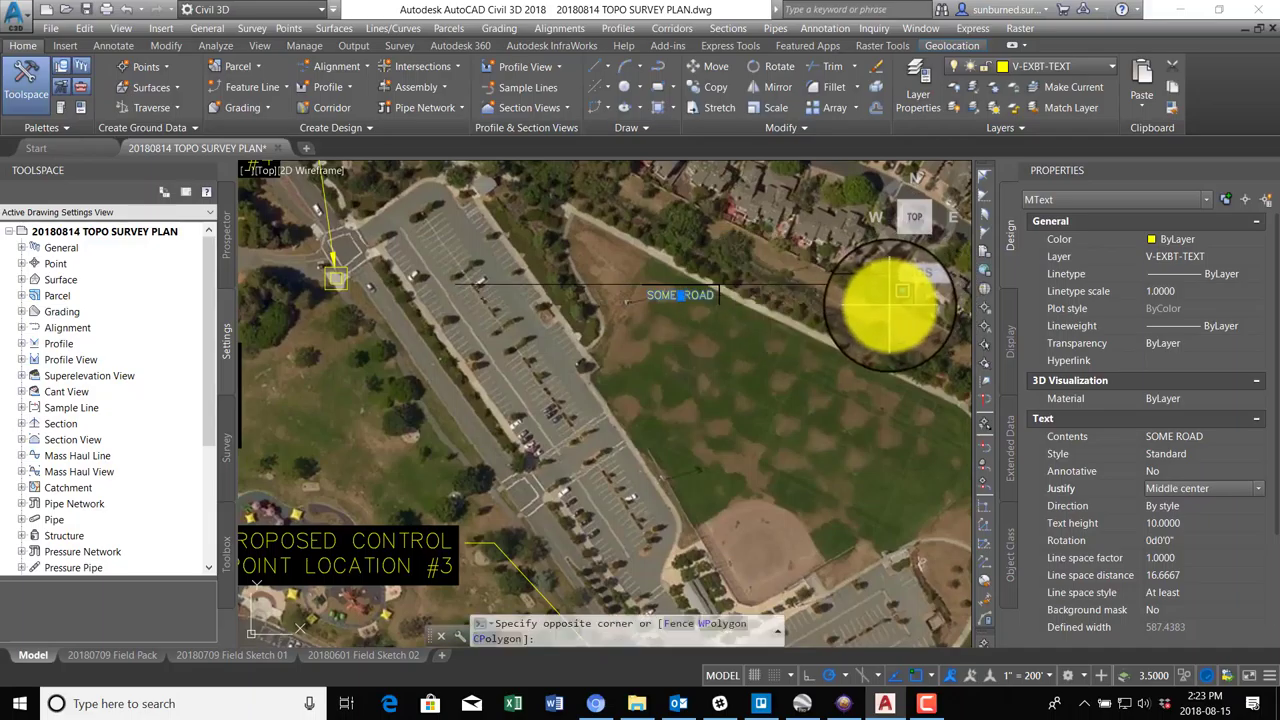
click(905, 300)
mouse_move(894, 286)
middle_down()
mouse_move(737, 391)
mouse_move(857, 286)
middle_up()
click(594, 313)
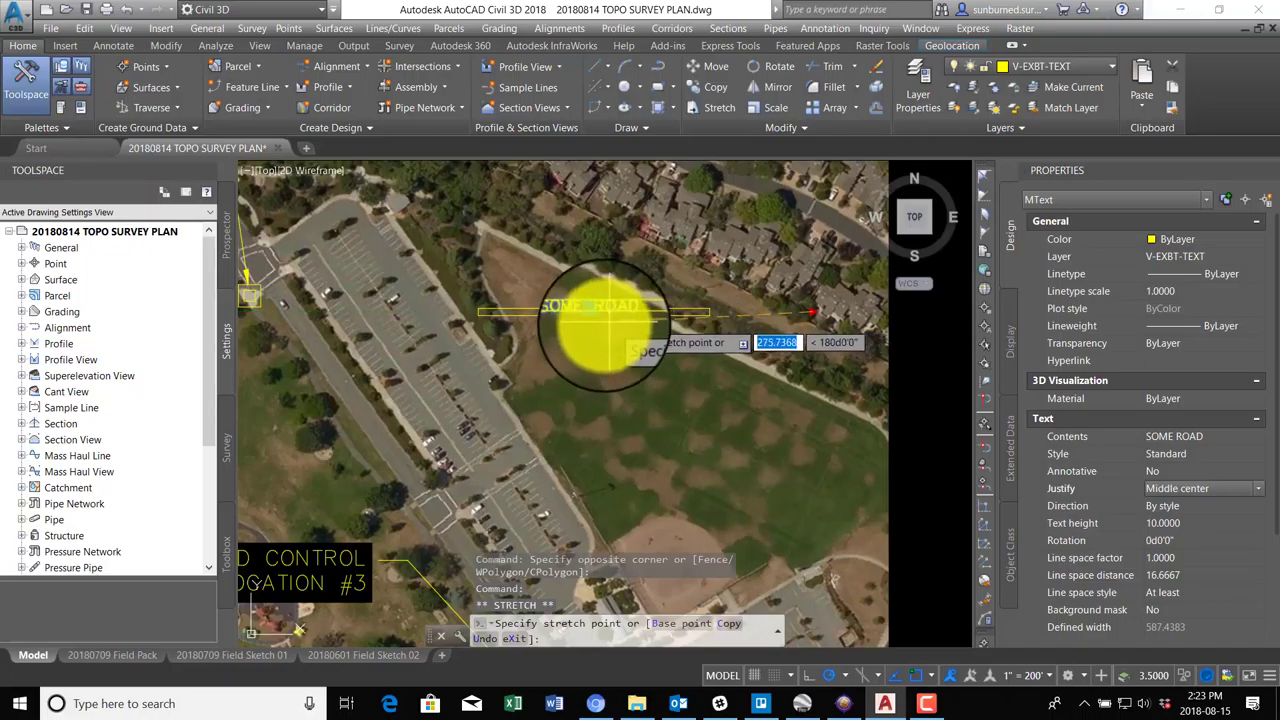
key(Escape)
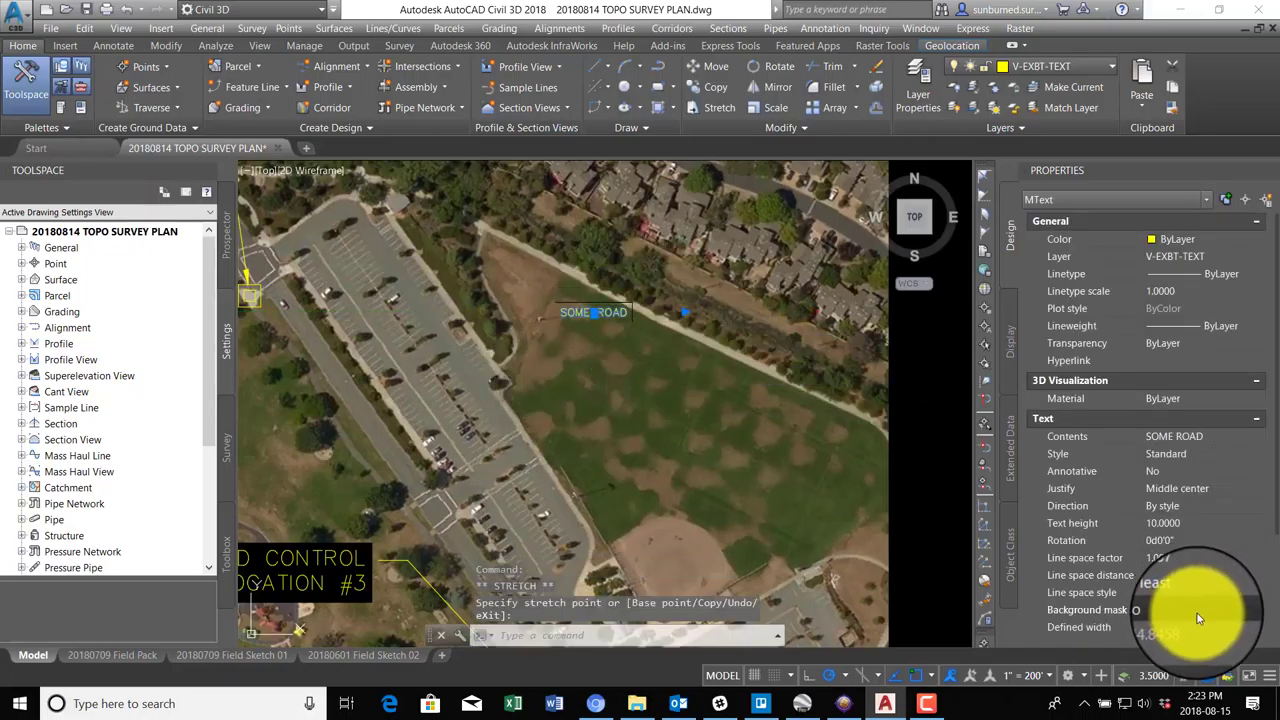
Turn on the background mask for the SOME ROAD label.
click(1255, 610)
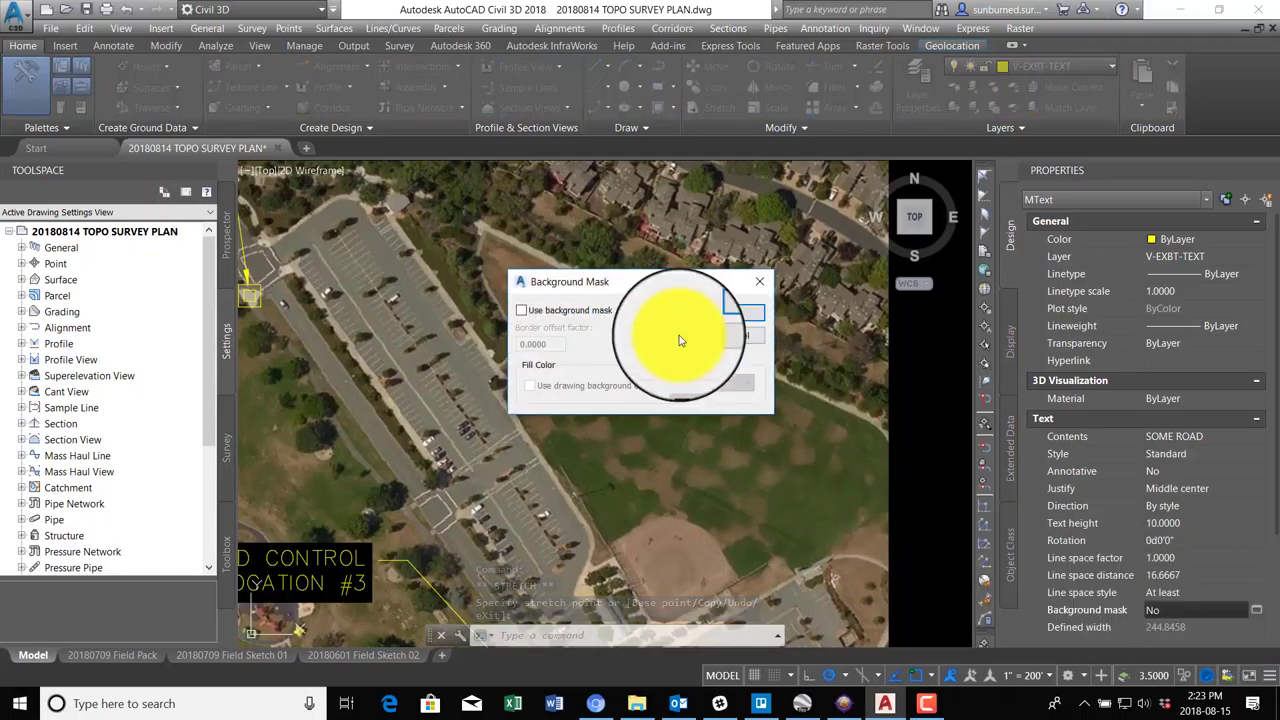
click(521, 310)
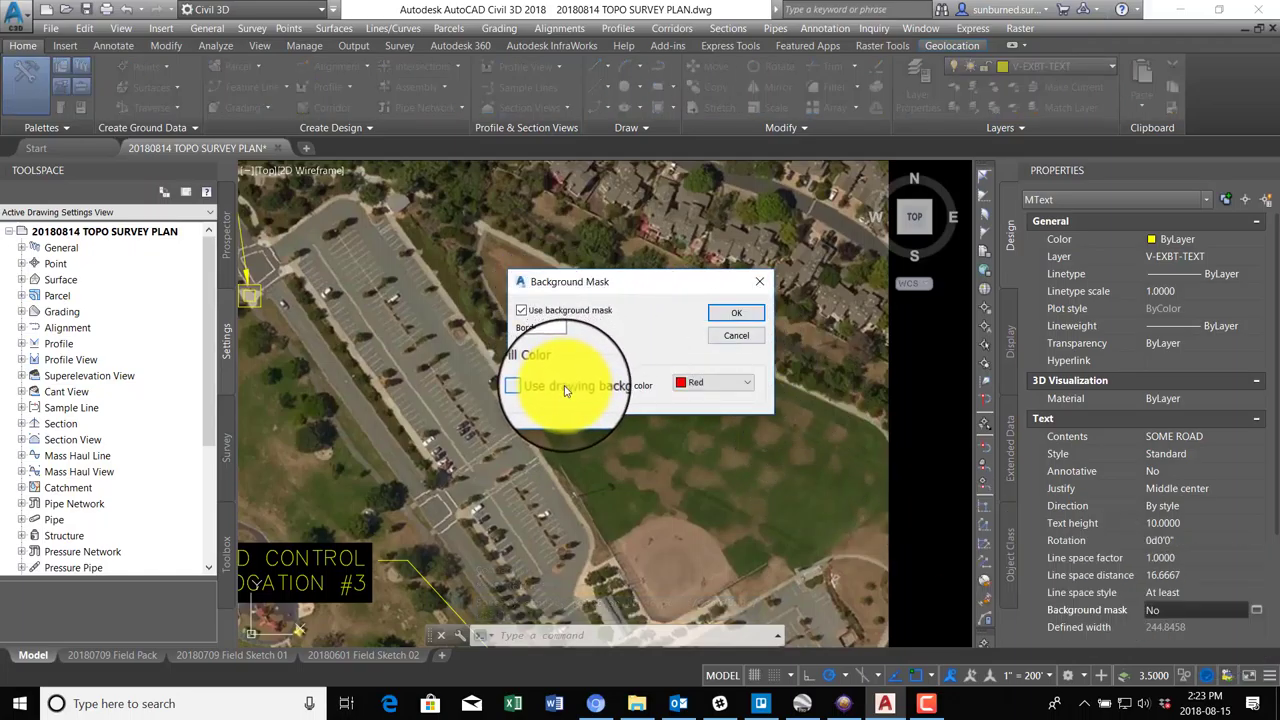
click(736, 312)
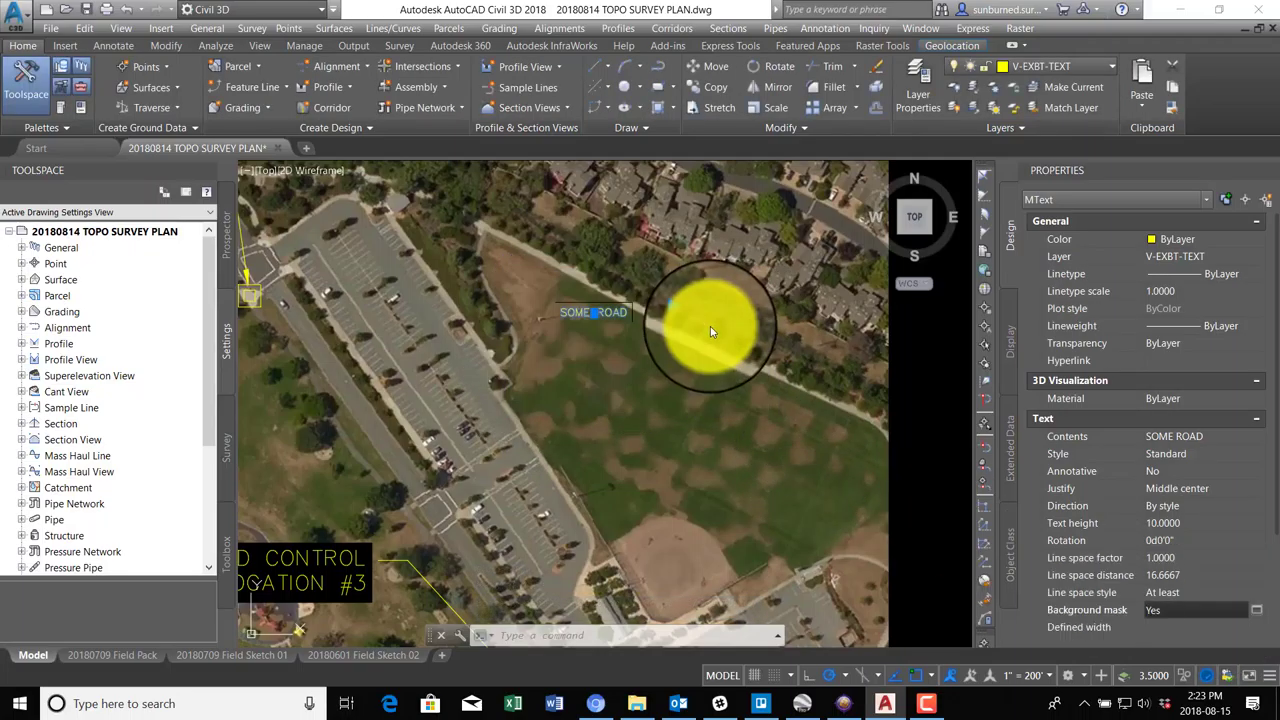
Cancel the label pick and zoom and pan out to show the whole map.
click(594, 312)
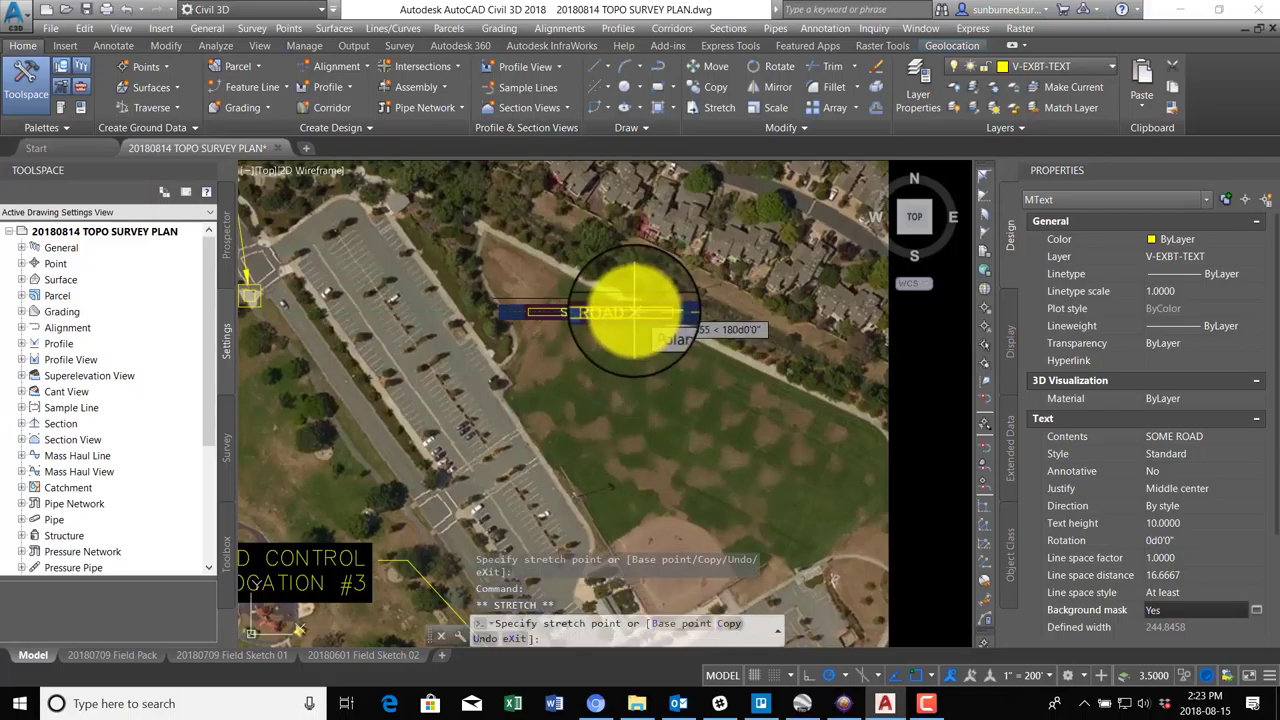
scroll(620, 313, up, 3)
scroll(626, 313, down, 5)
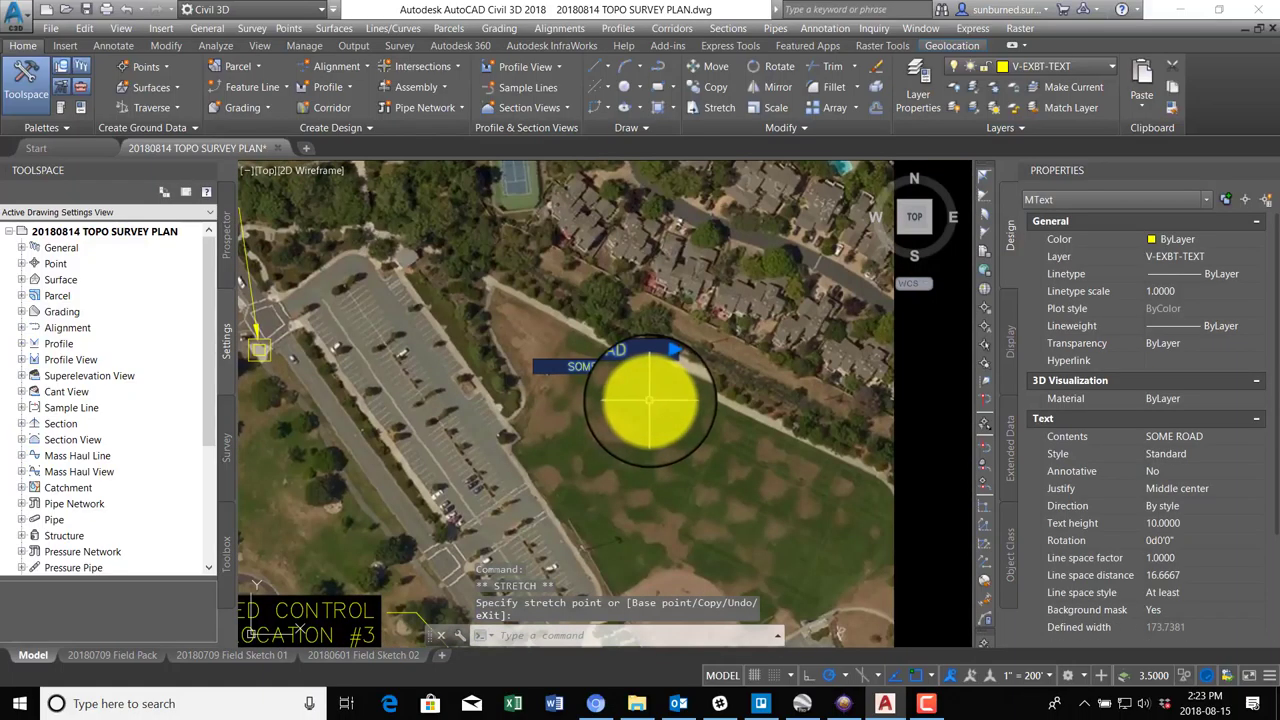
key(Escape)
middle_drag(666, 394, 857, 414)
scroll(840, 306, down, 5)
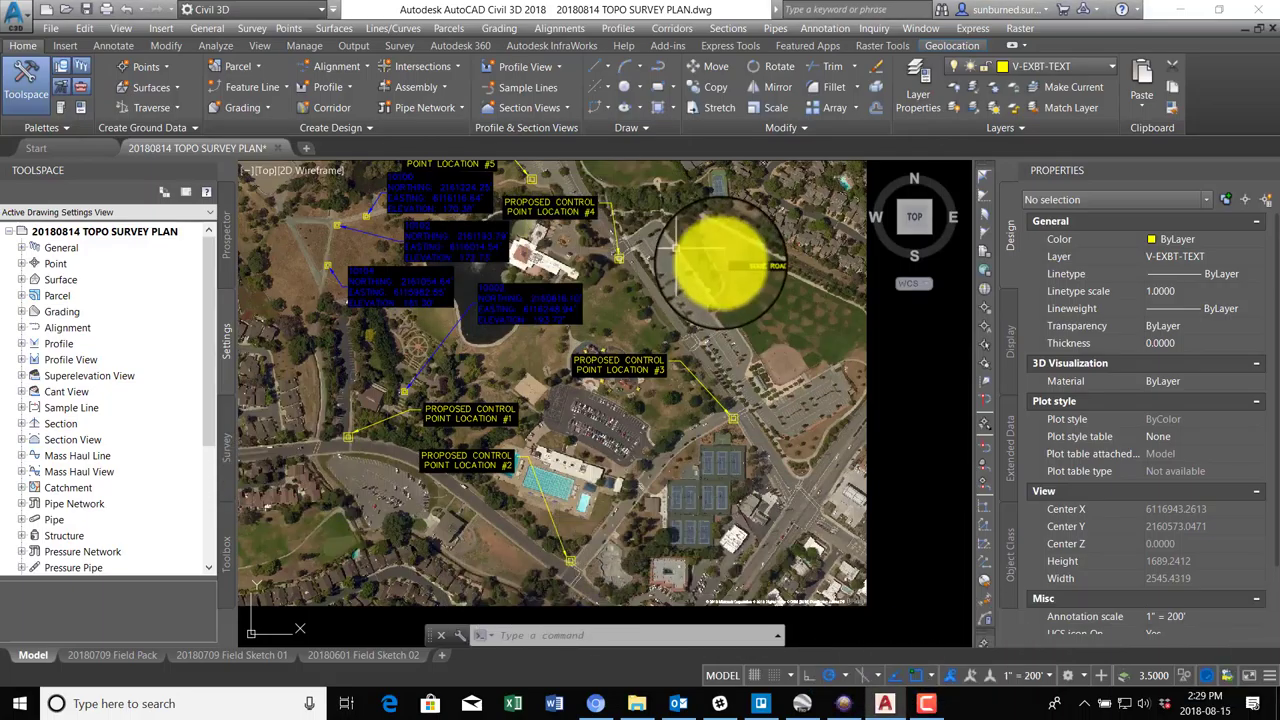
Move the SOME ROAD label with MOVE to the road beside the pool.
scroll(760, 262, up, 5)
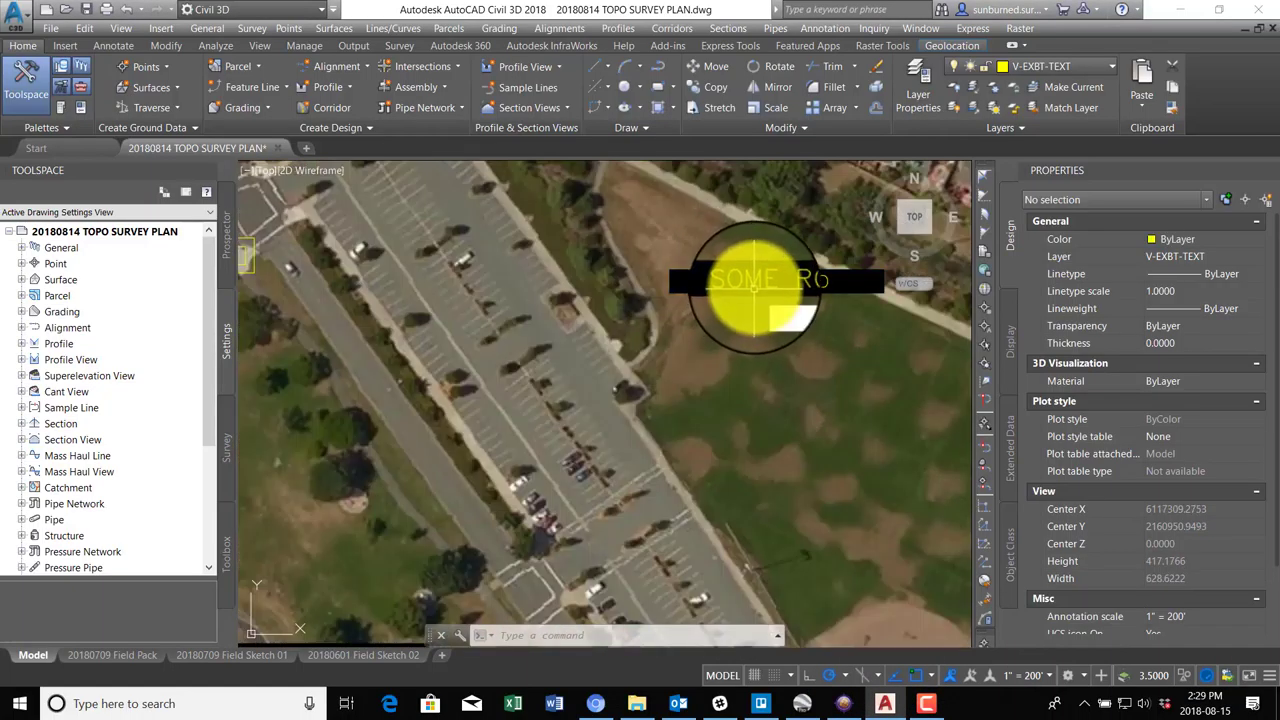
text(m)
key(Return)
click(752, 279)
key(Return)
click(700, 232)
scroll(729, 429, down, 3)
mouse_move(729, 429)
middle_down()
mouse_move(630, 465)
mouse_move(759, 186)
middle_up()
middle_drag(428, 470, 503, 357)
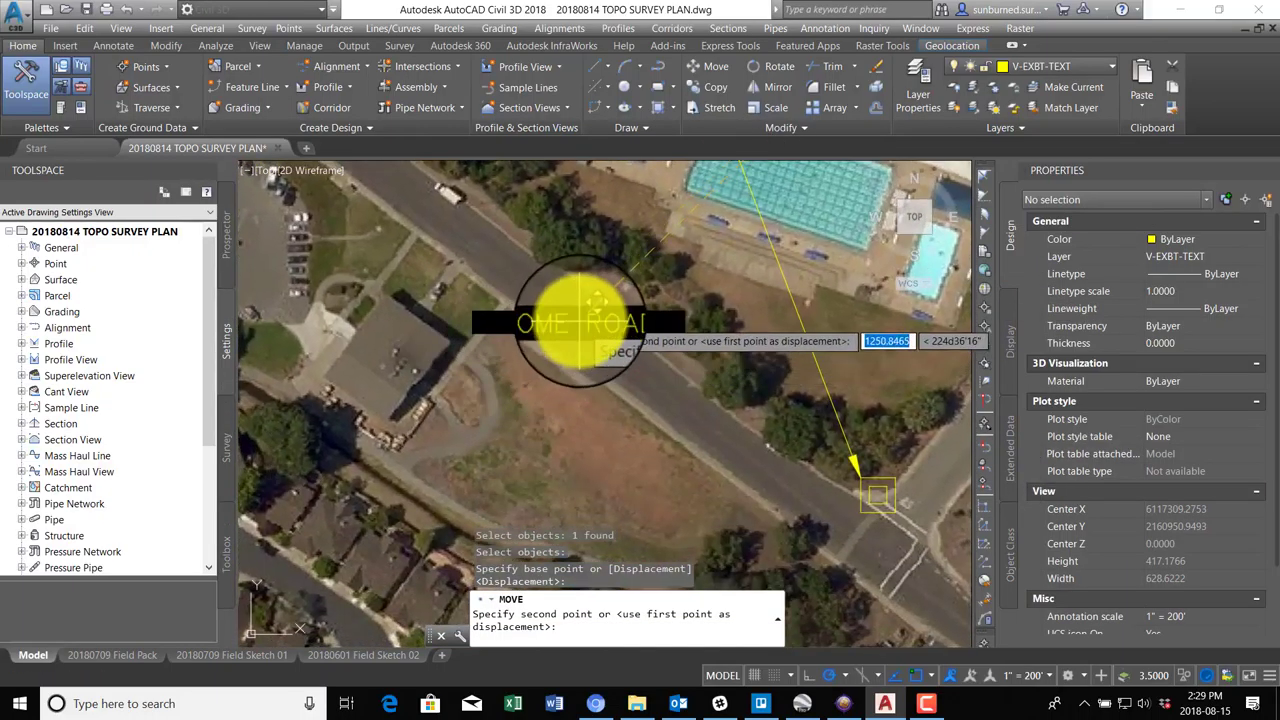
click(590, 343)
Set the label squarely on the road and change its text to MARCHBANKS DRIVE.
click(590, 343)
key(space)
click(590, 343)
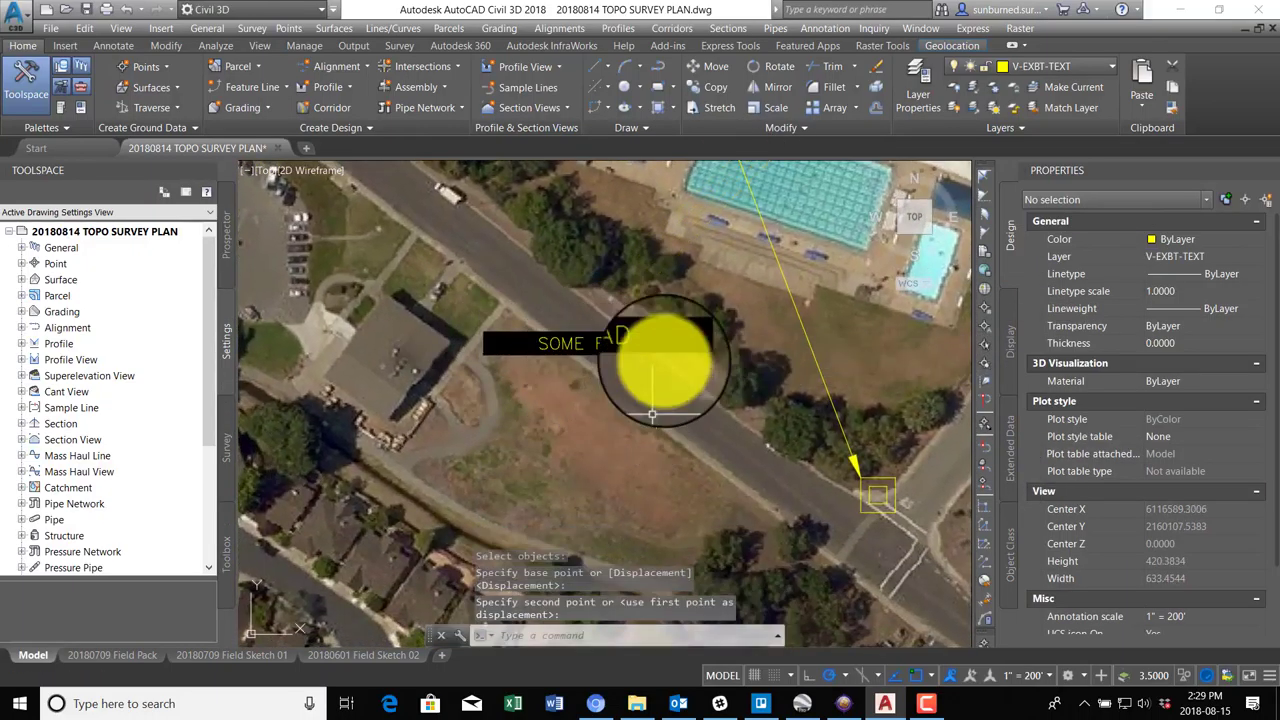
click(628, 343)
double_click(625, 346)
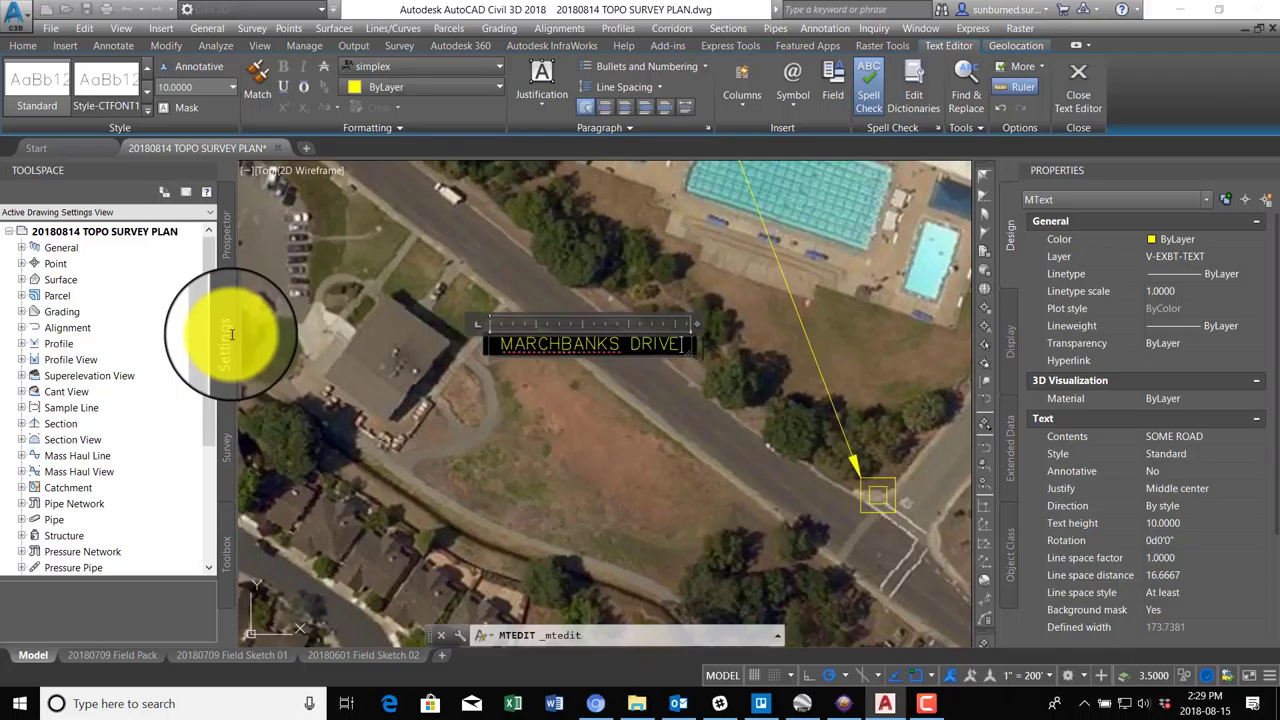
click(700, 398)
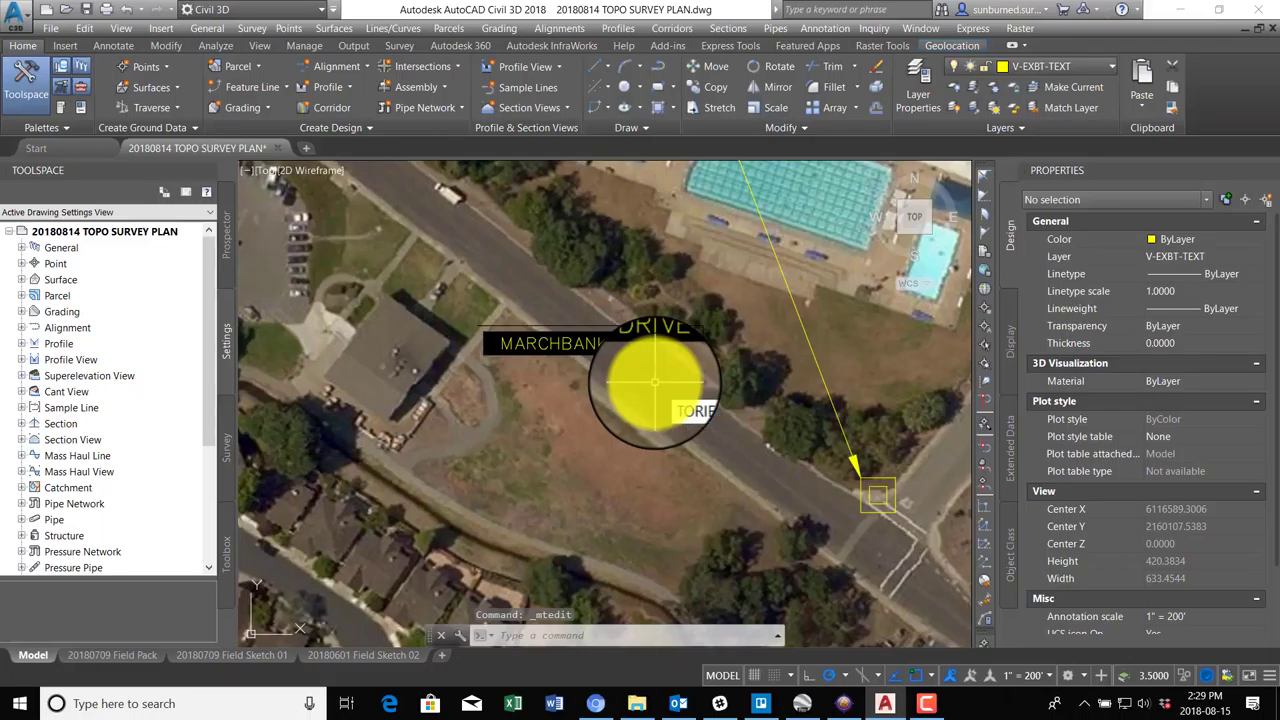
Rotate MARCHBANKS DRIVE with TORIENT to 321°57'14" along the road.
text(TORIE)
key(Return)
click(563, 338)
key(Return)
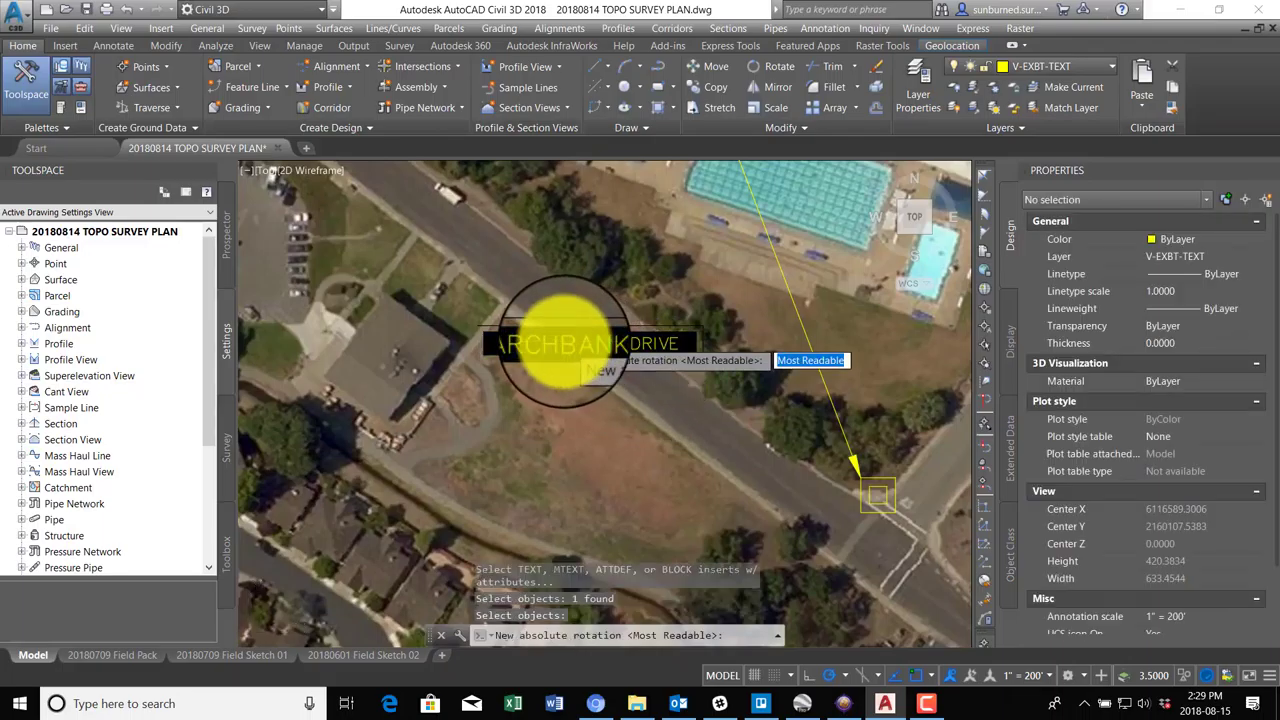
scroll(563, 338, down, 2)
click(450, 250)
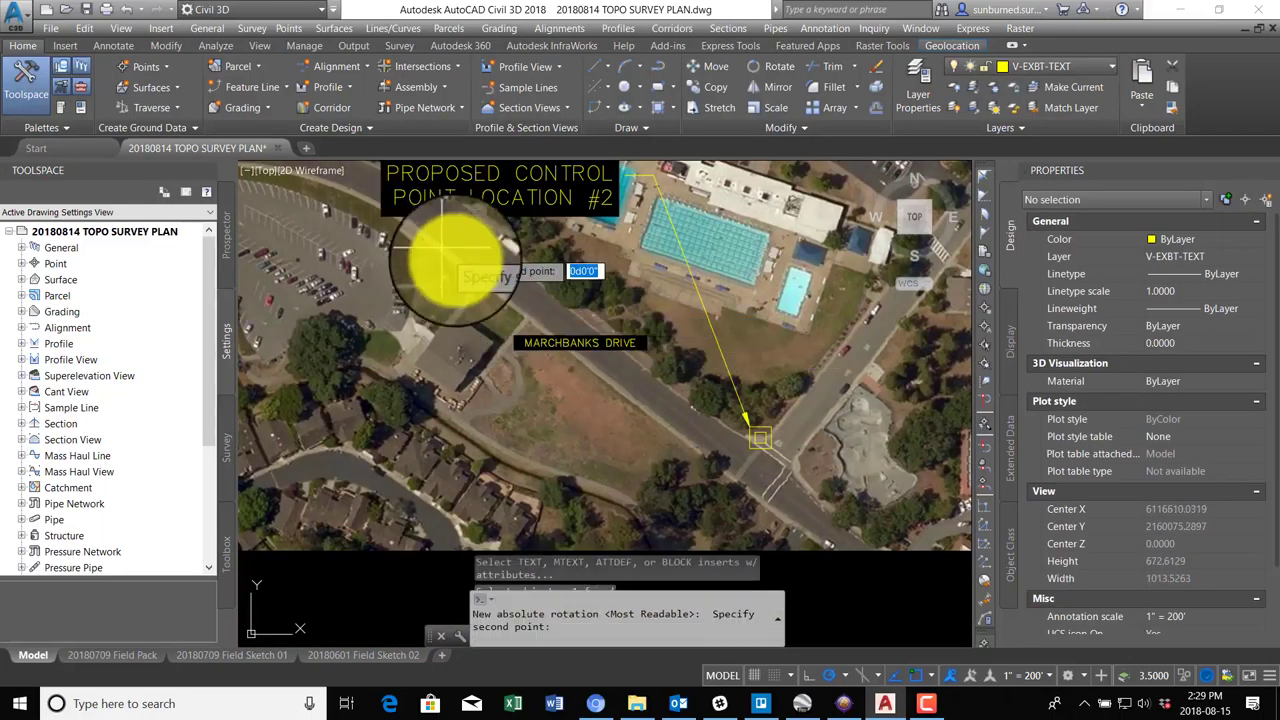
click(705, 455)
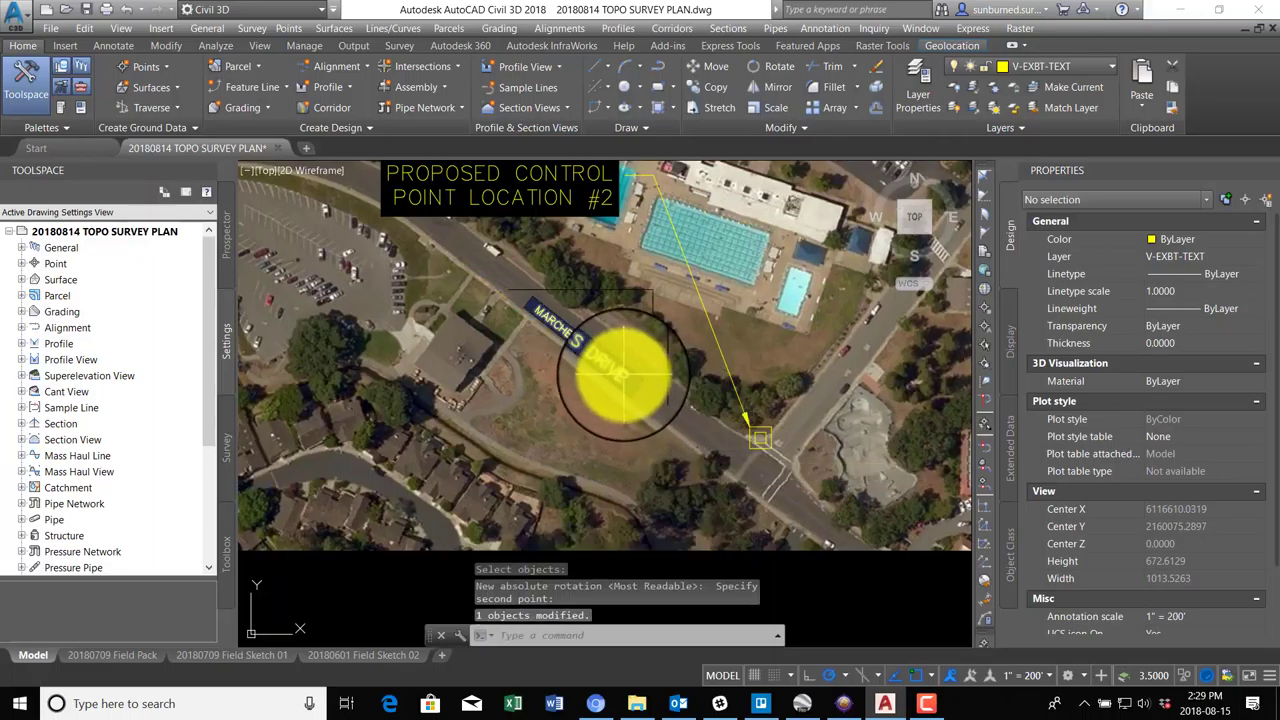
Cancel the label's centre-grip move and pan to the nearby roads.
click(582, 343)
scroll(590, 344, up, 5)
click(598, 338)
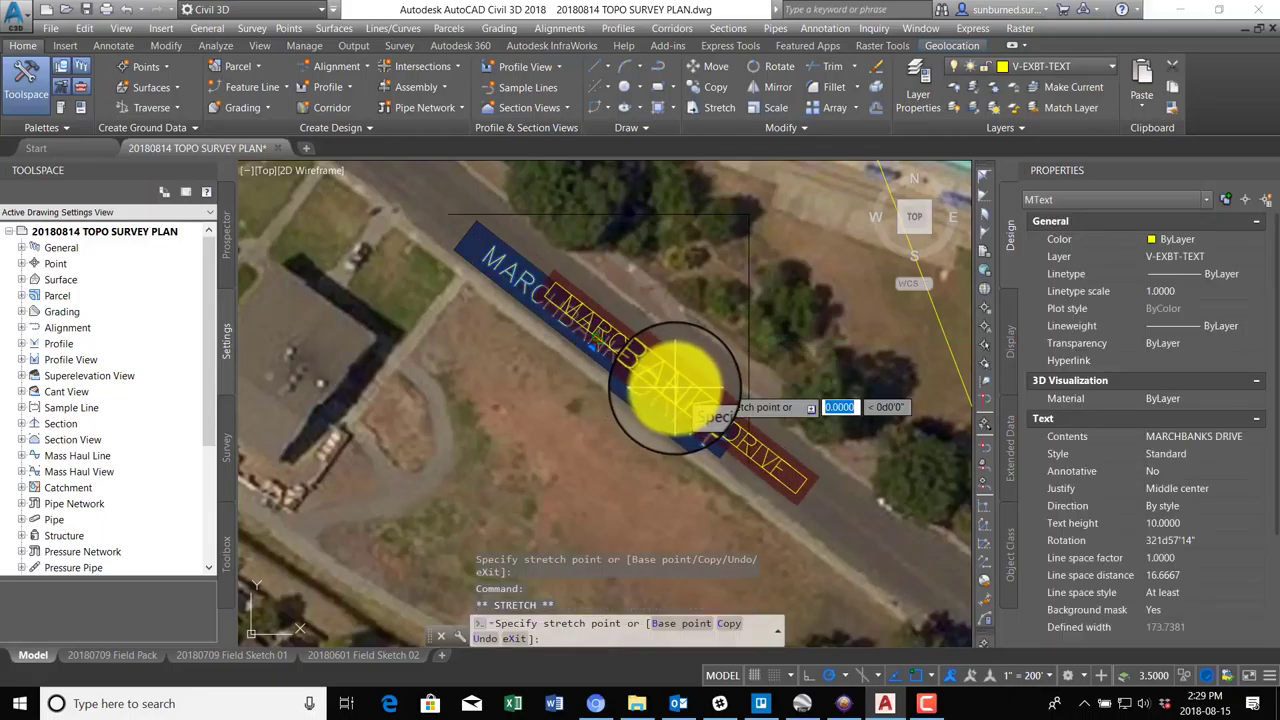
text(NON)
key(Return)
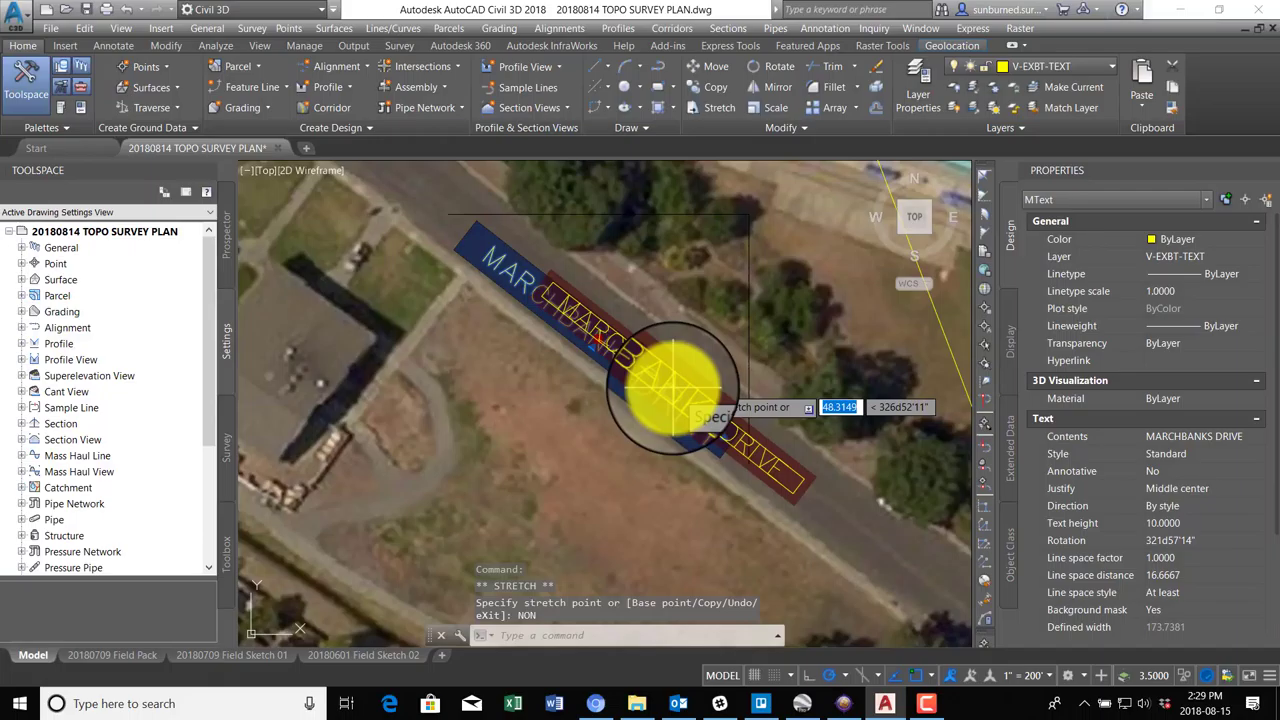
key(Escape)
key(Escape)
scroll(745, 475, down, 5)
middle_drag(745, 448, 659, 467)
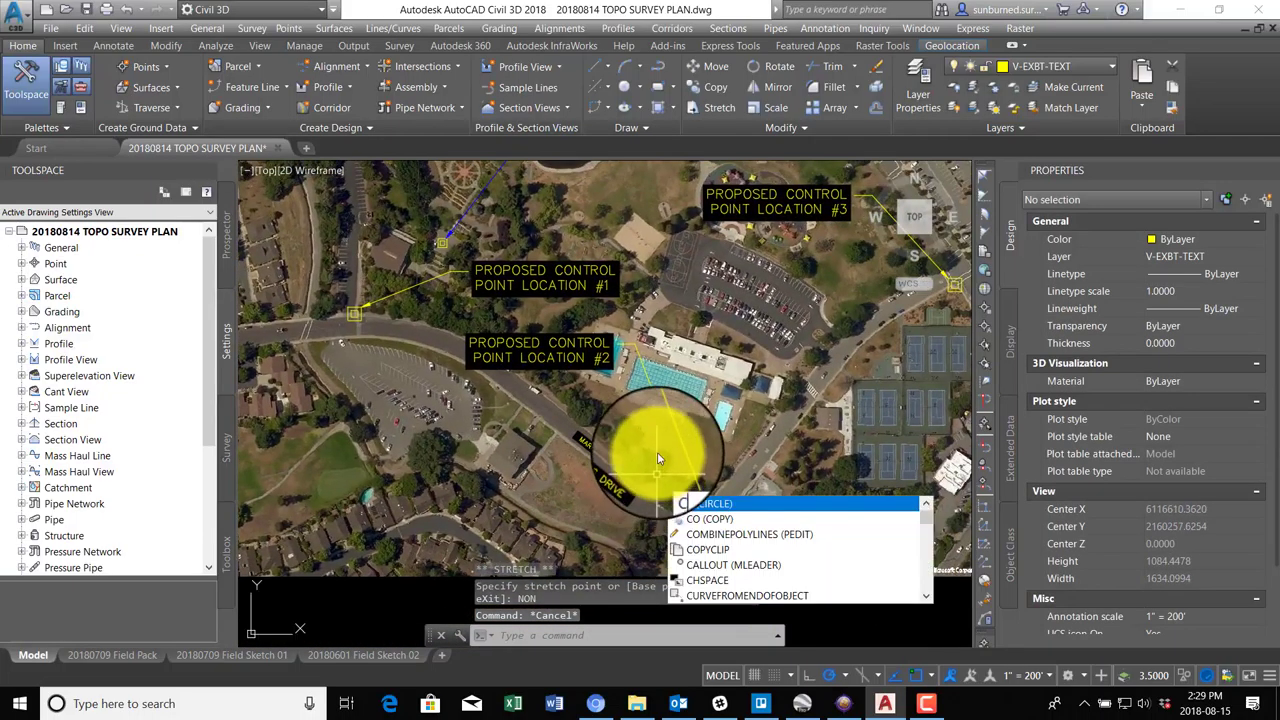
Try copying MARCHBANKS DRIVE to the clipboard, undoing an accidental label move.
key(Escape)
click(83, 30)
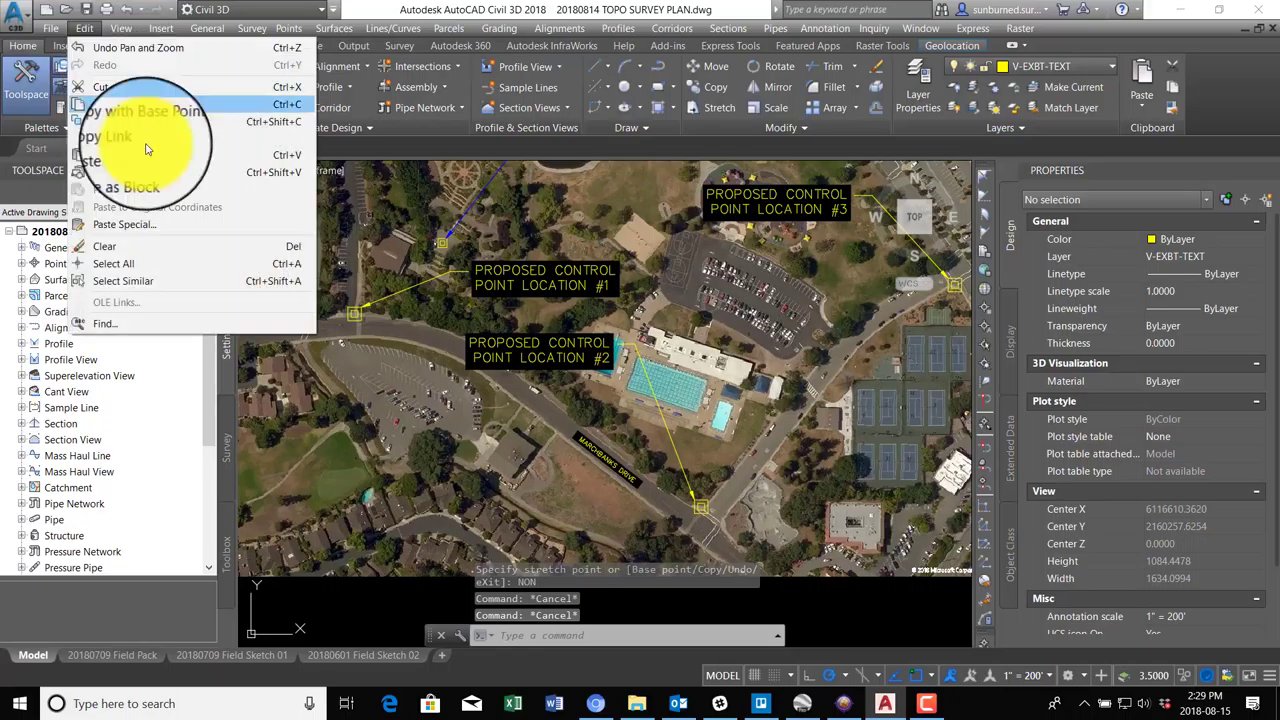
click(105, 95)
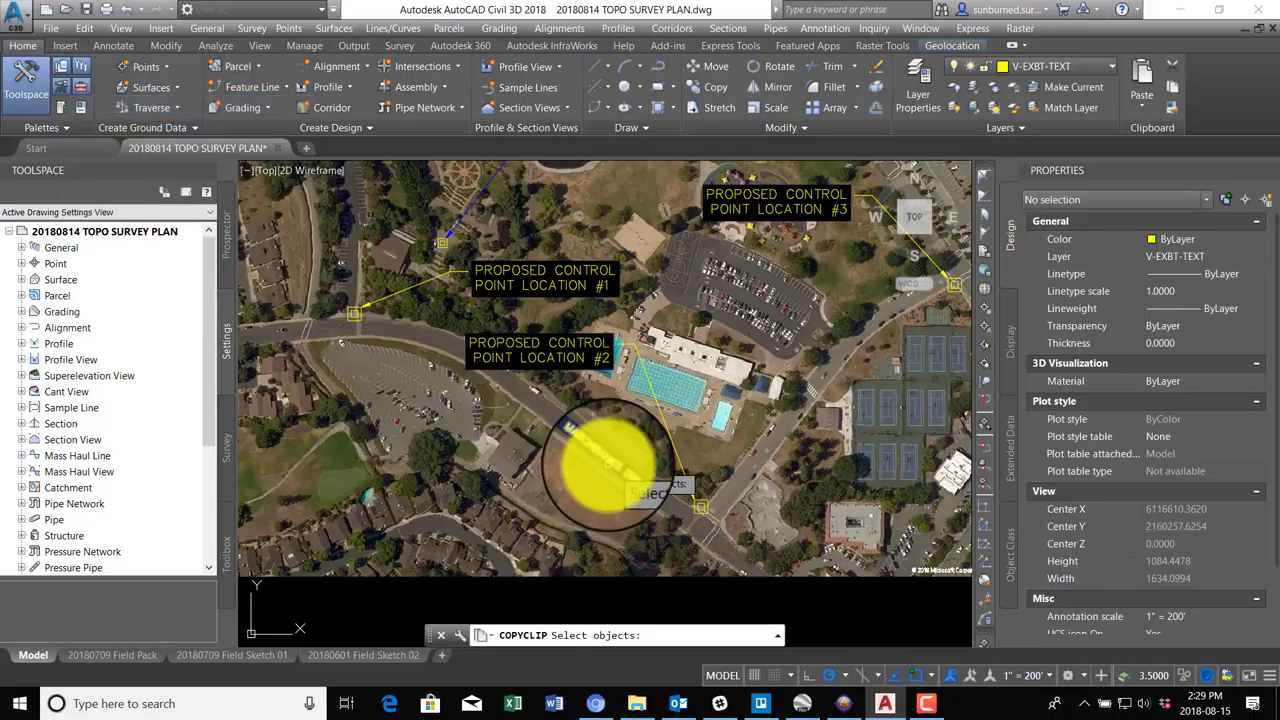
key(Return)
scroll(880, 380, up, 2)
scroll(486, 486, down, 2)
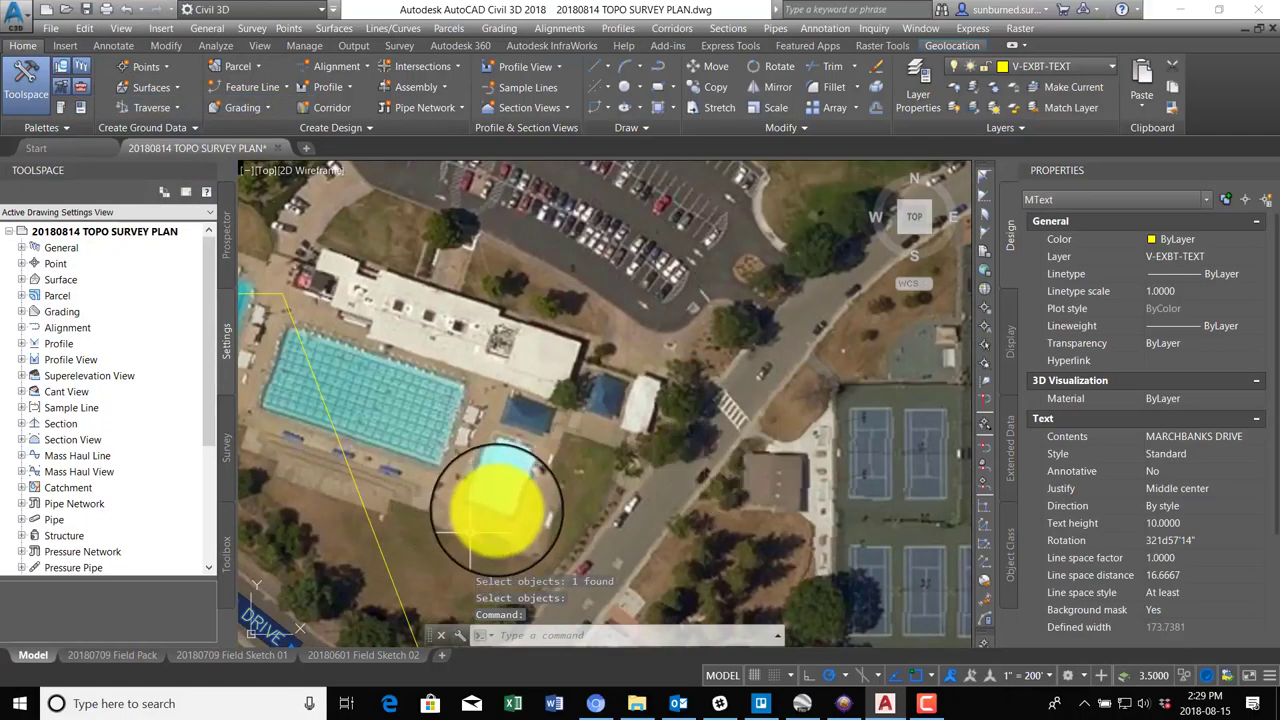
key(Escape)
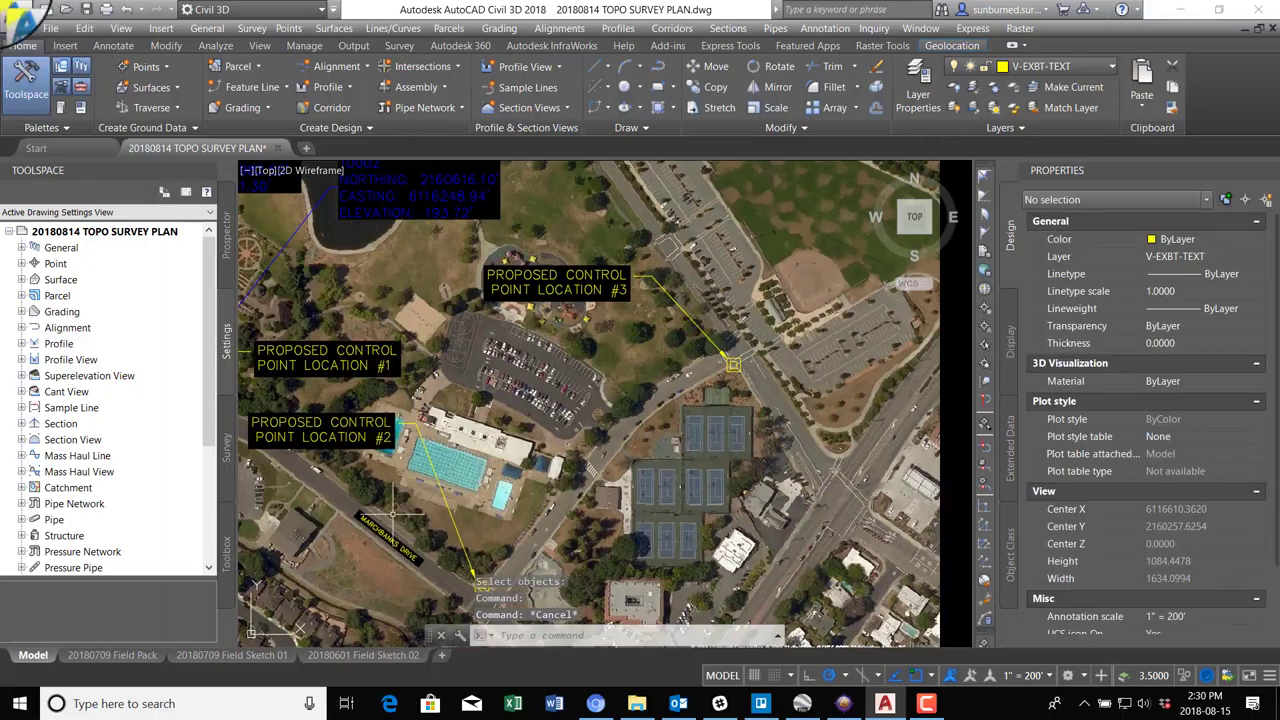
click(84, 28)
click(98, 112)
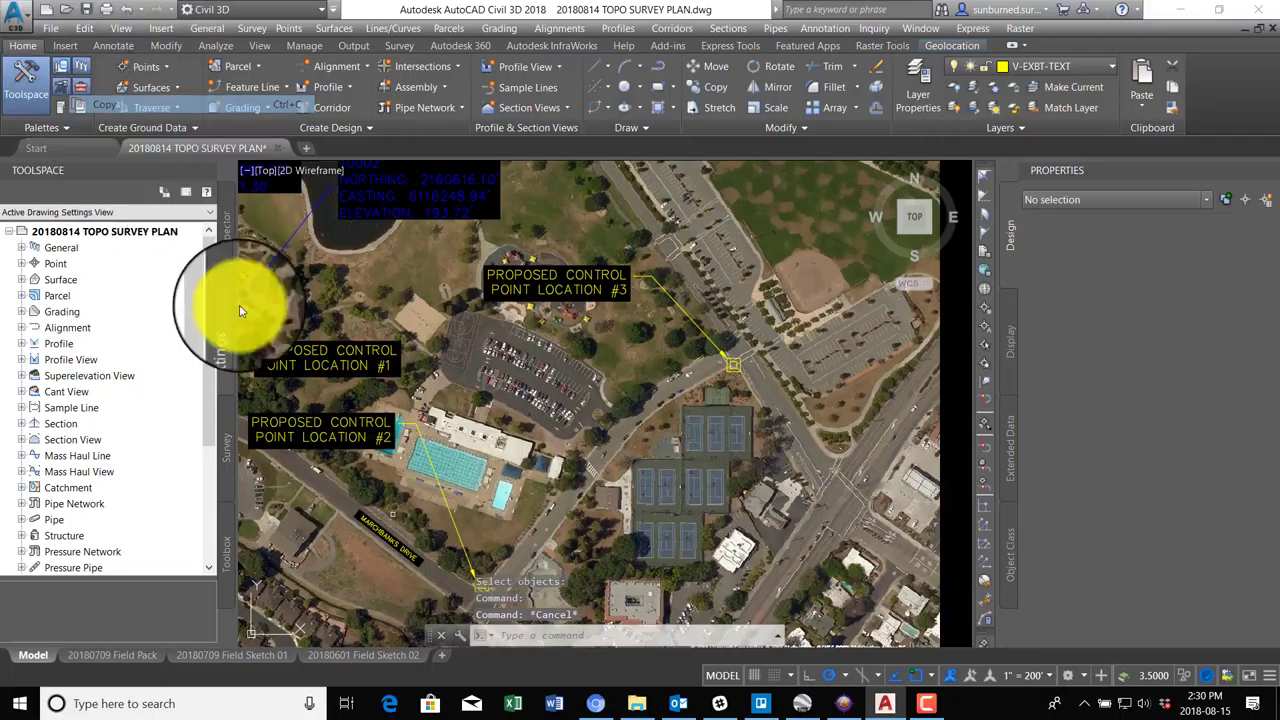
click(383, 528)
key(Return)
click(373, 535)
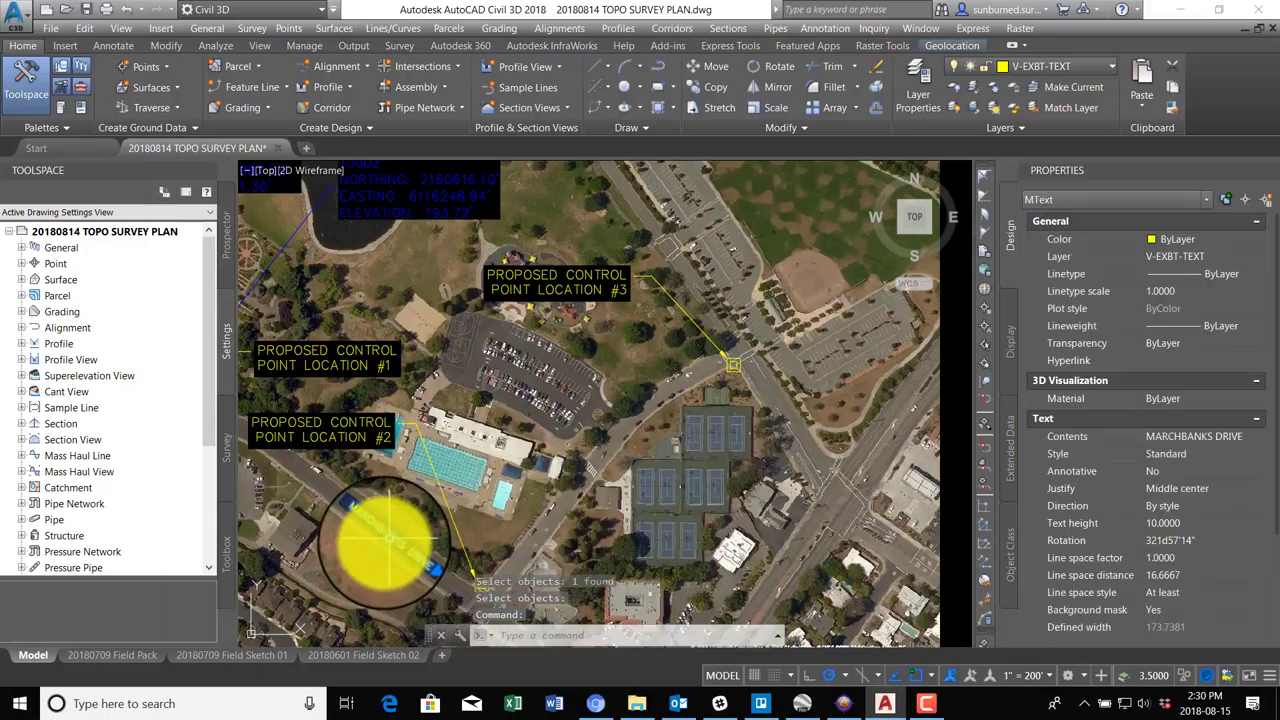
click(386, 538)
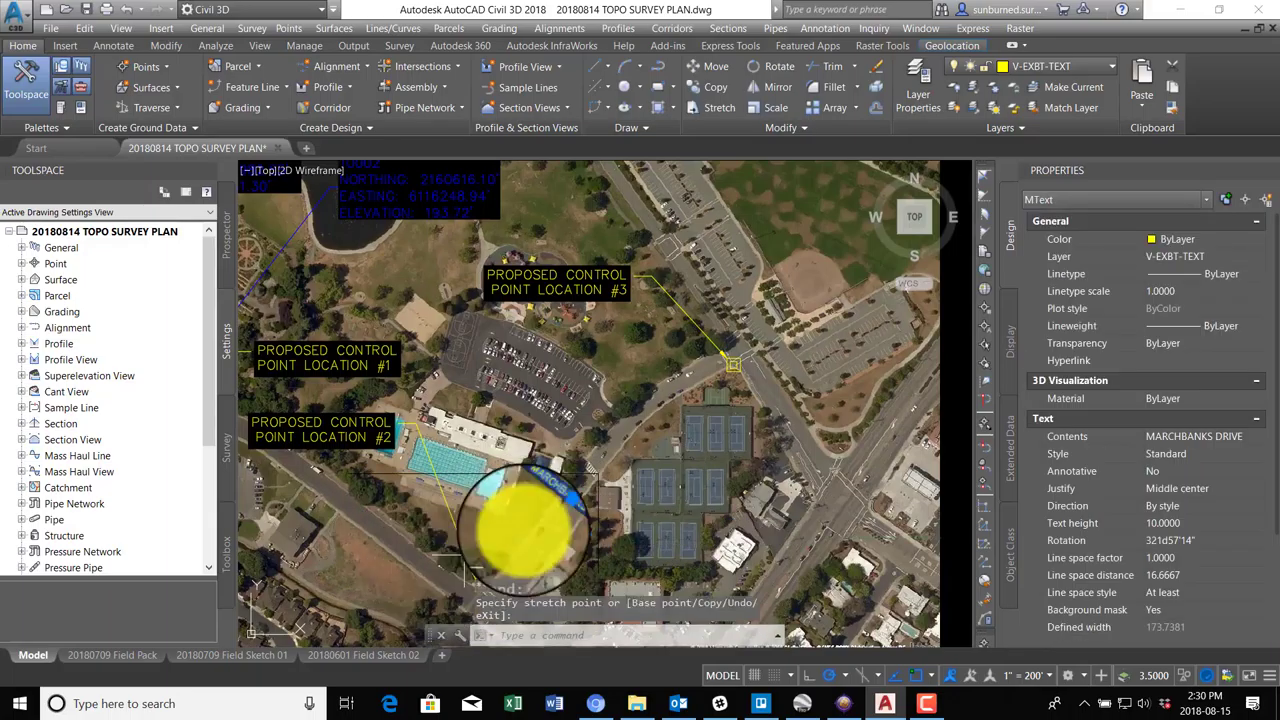
click(555, 520)
key(ctrl+z)
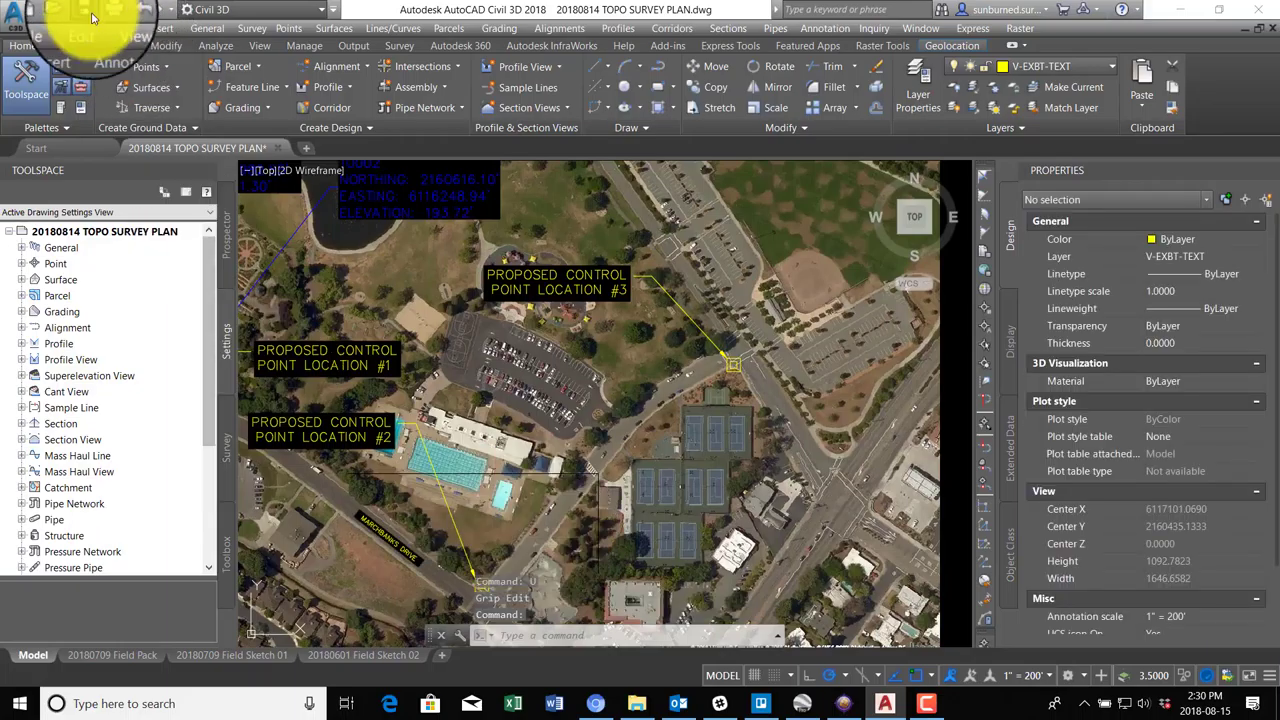
Copy the MARCHBANKS DRIVE label and paste it onto the tennis-court road.
click(84, 28)
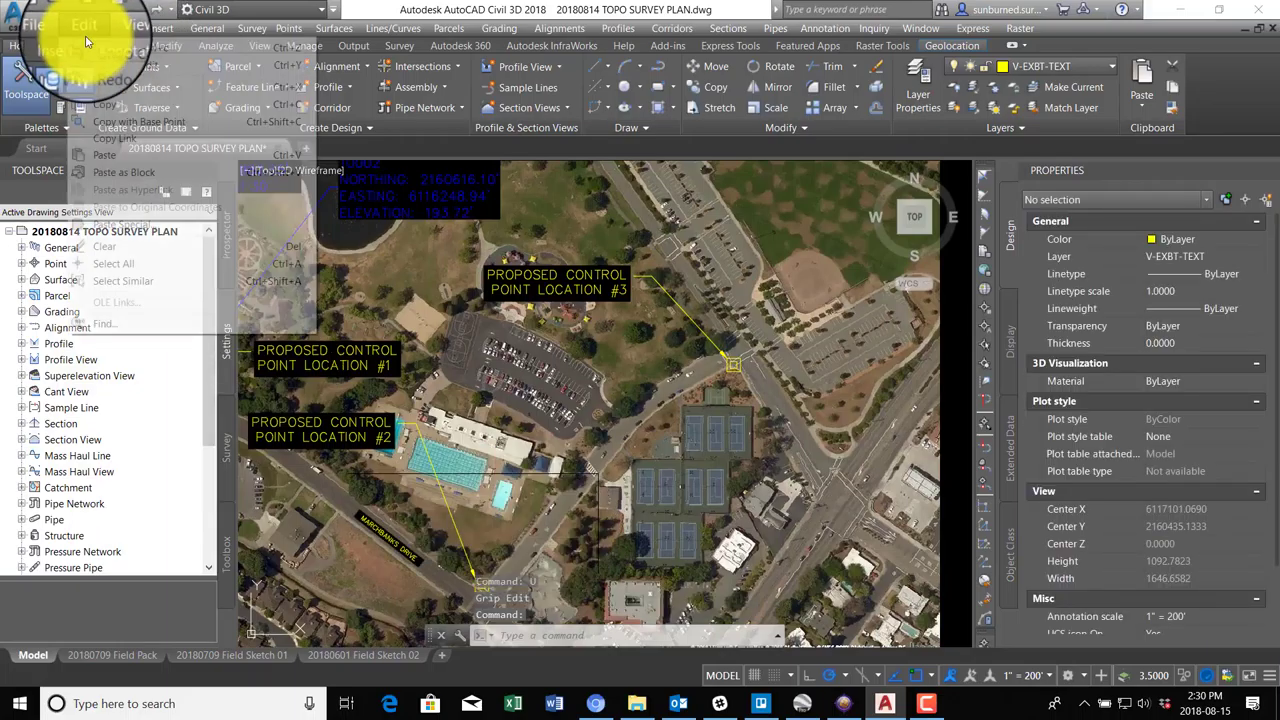
click(122, 112)
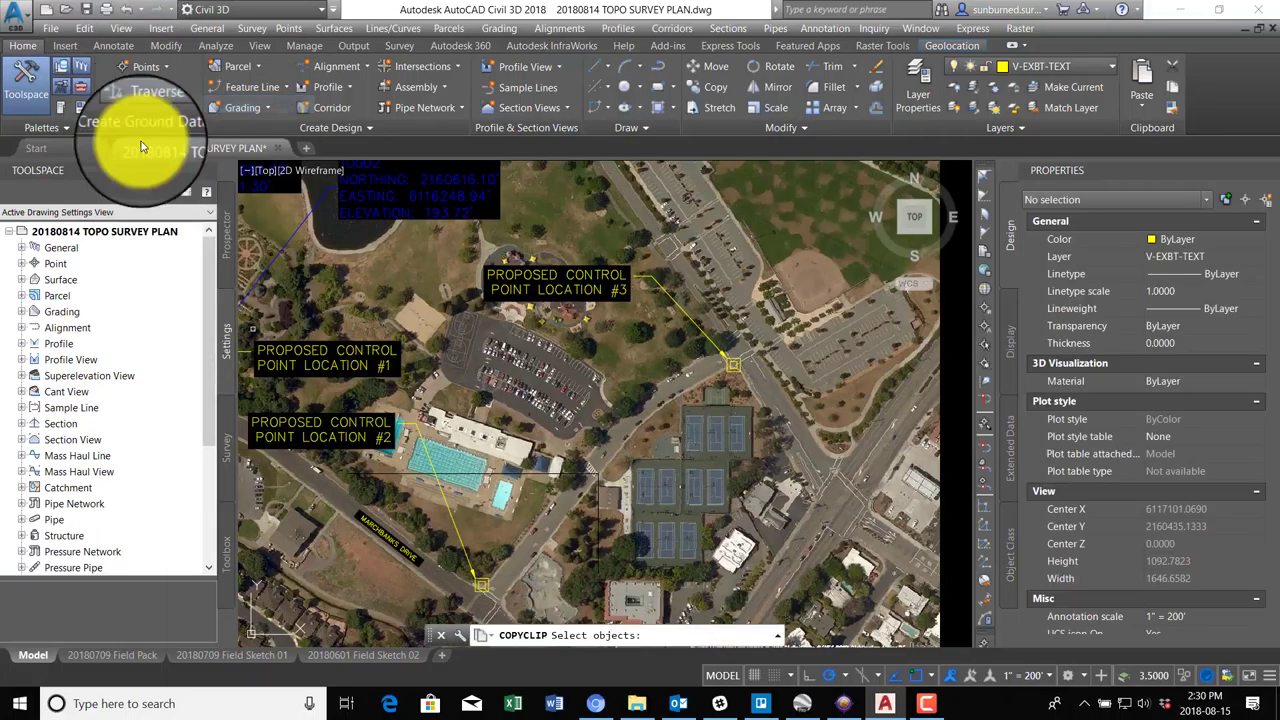
click(395, 545)
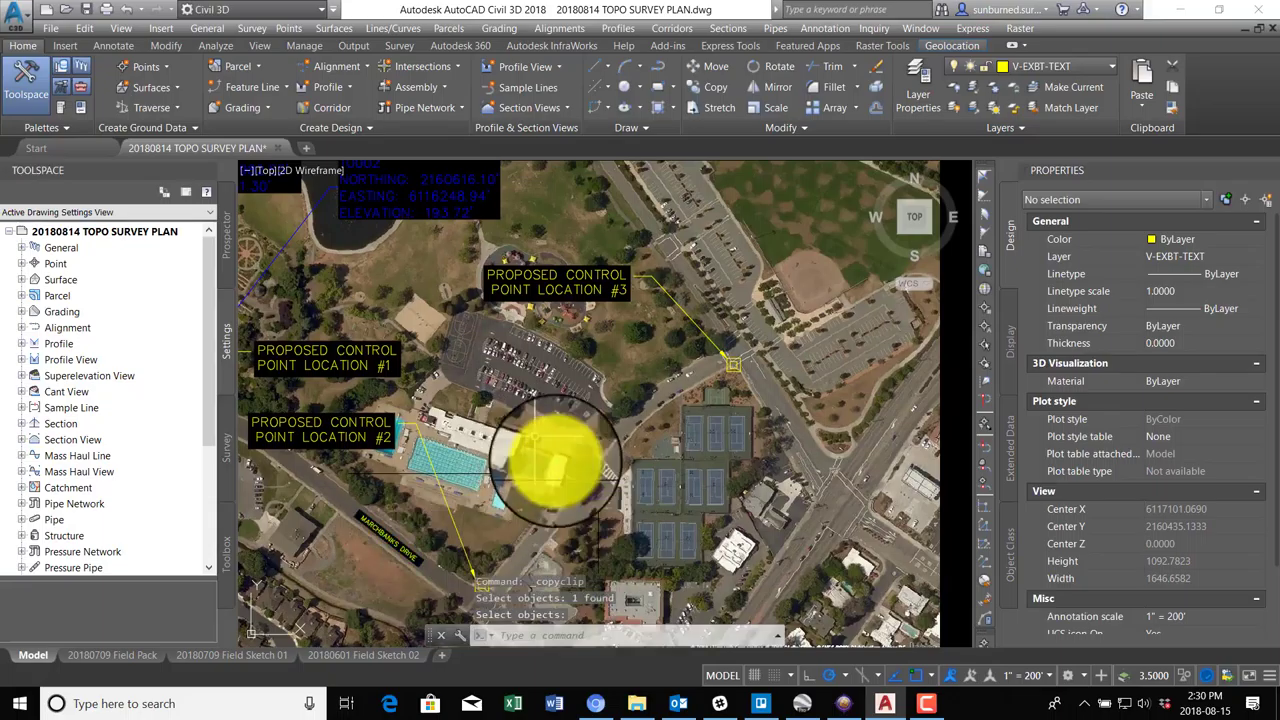
click(84, 28)
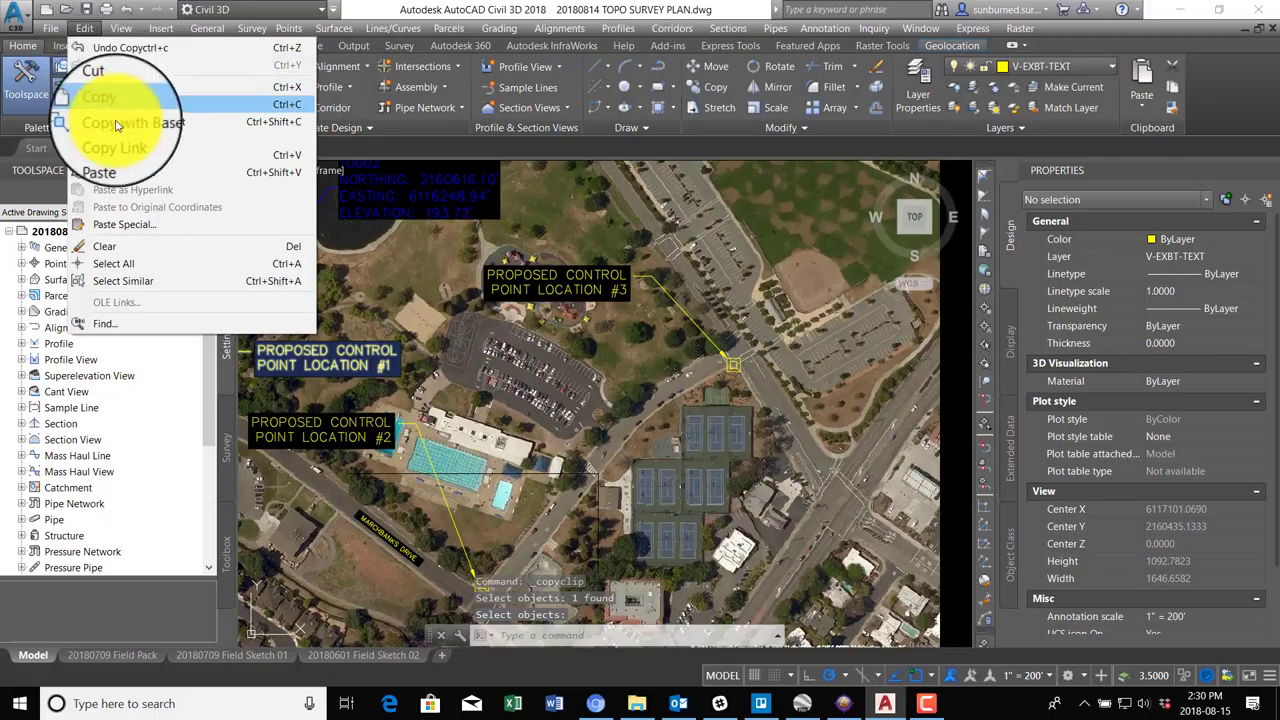
click(112, 155)
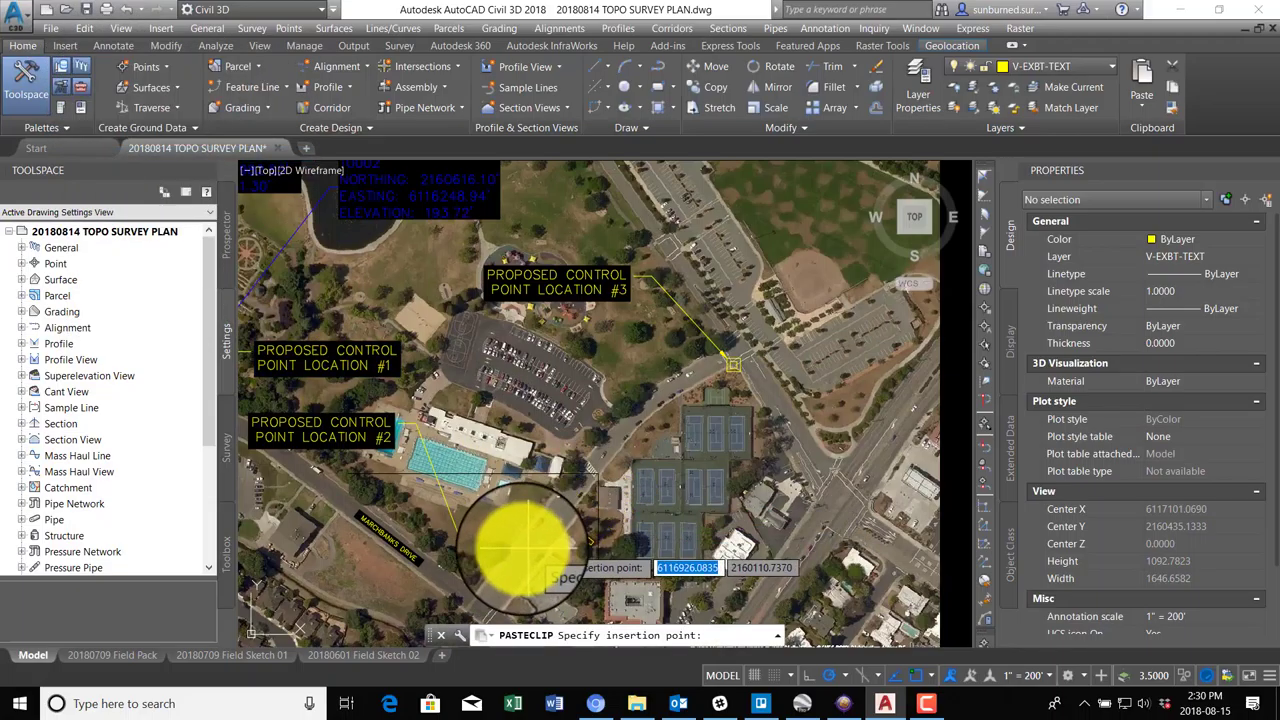
scroll(555, 540, up, 2)
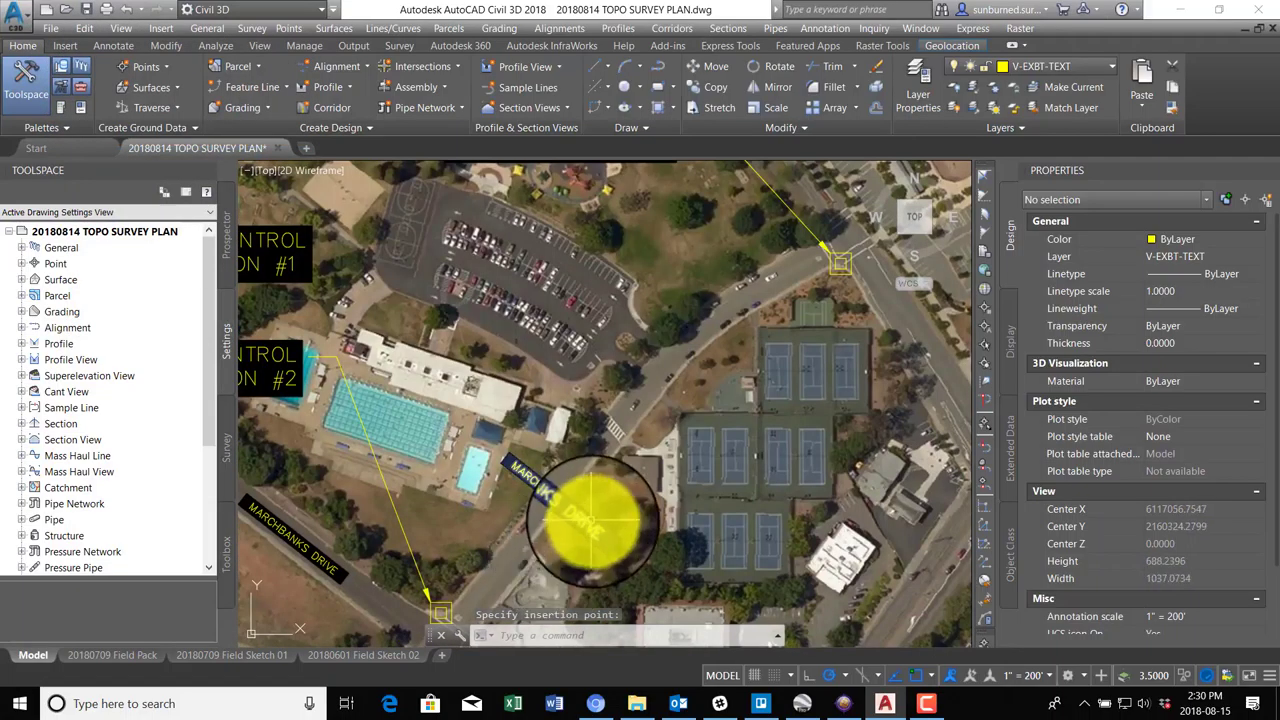
middle_drag(590, 520, 590, 440)
Retype the pasted label as HEATHER DRIVE.
click(590, 440)
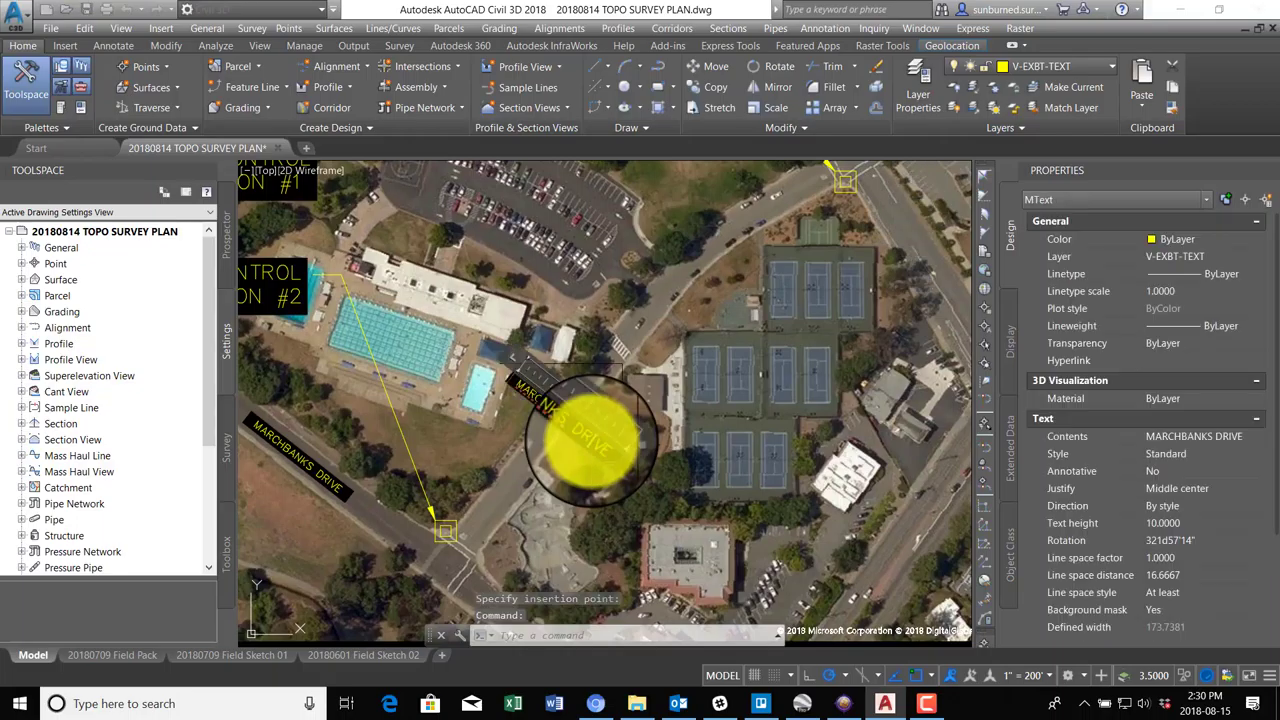
double_click(590, 440)
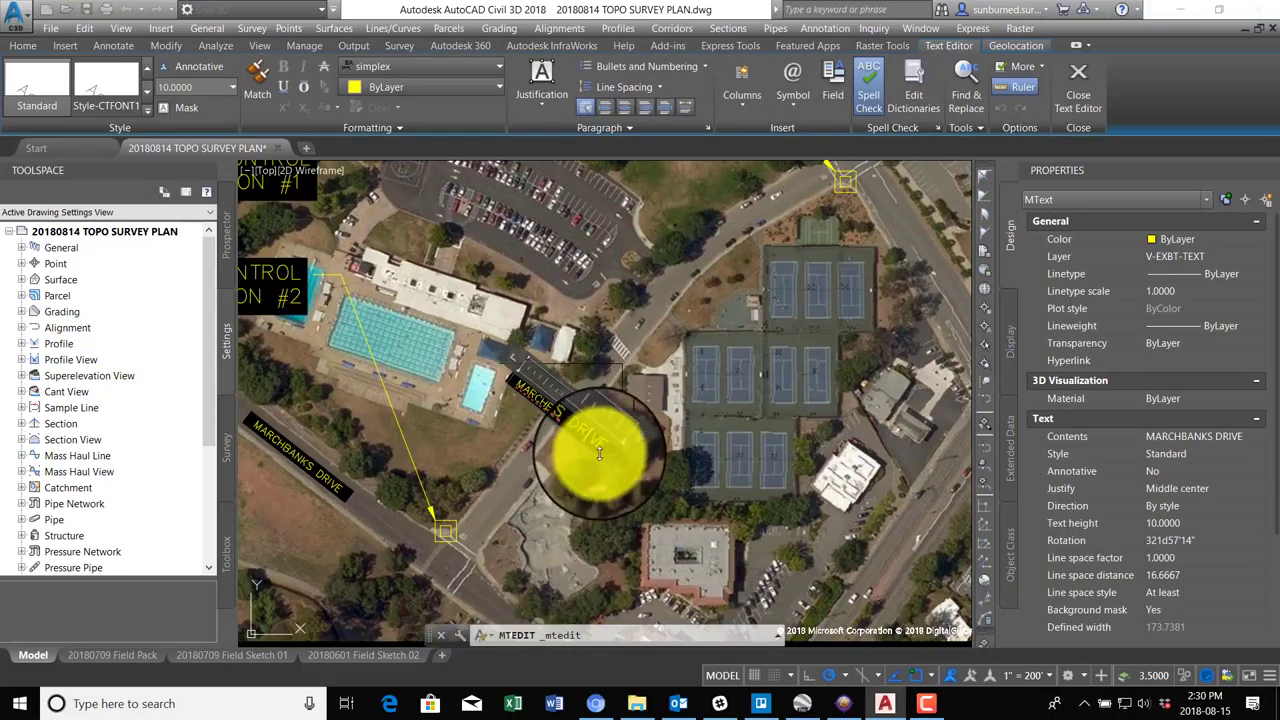
drag(514, 457, 630, 479)
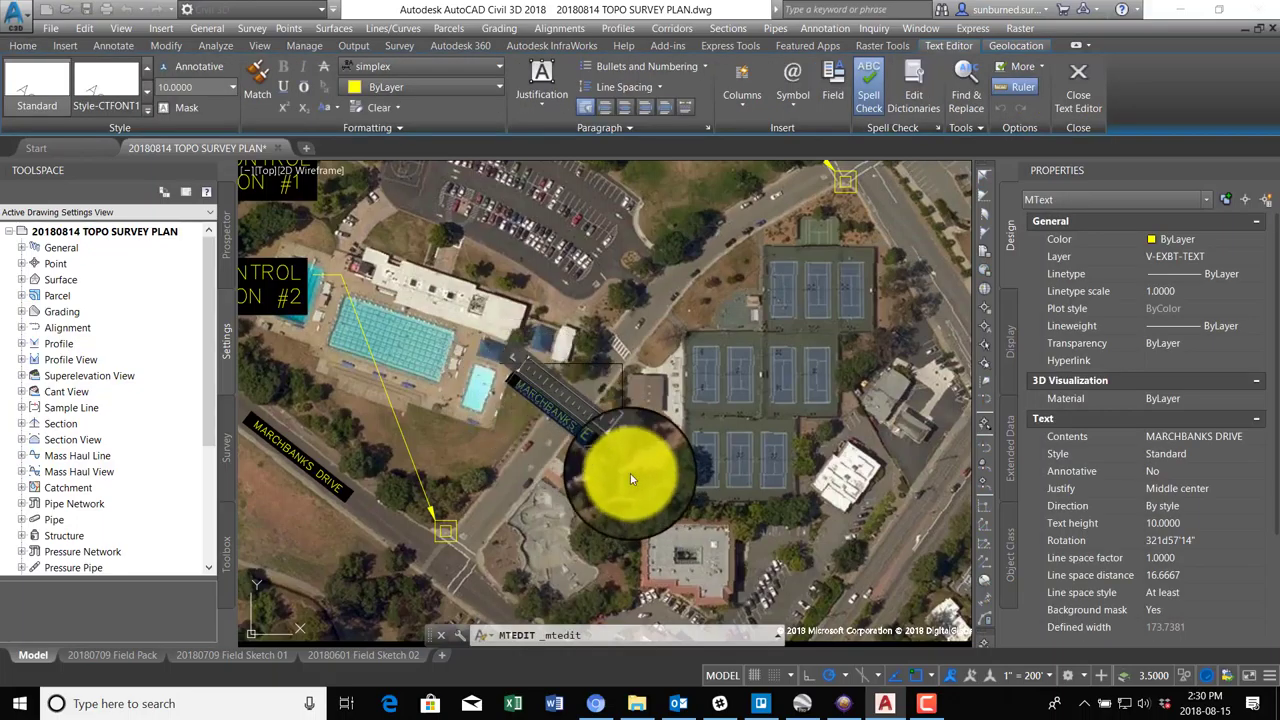
text(HEATHER DRIVE)
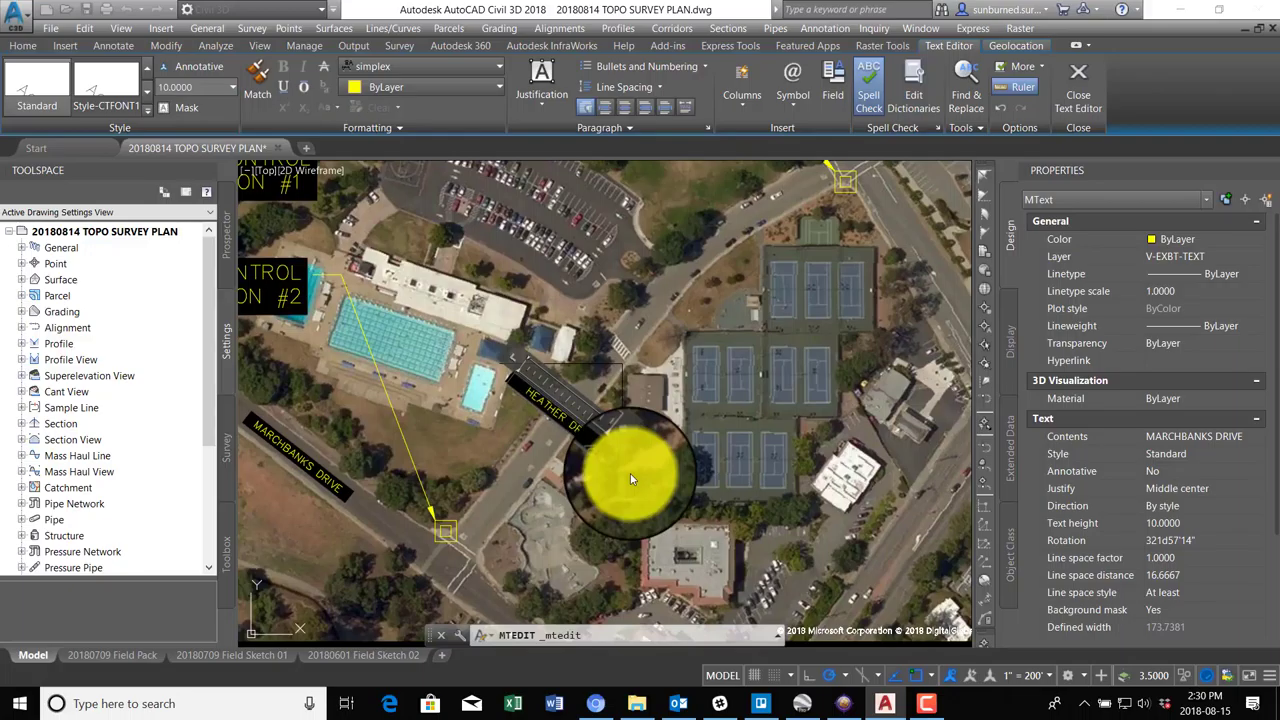
click(565, 400)
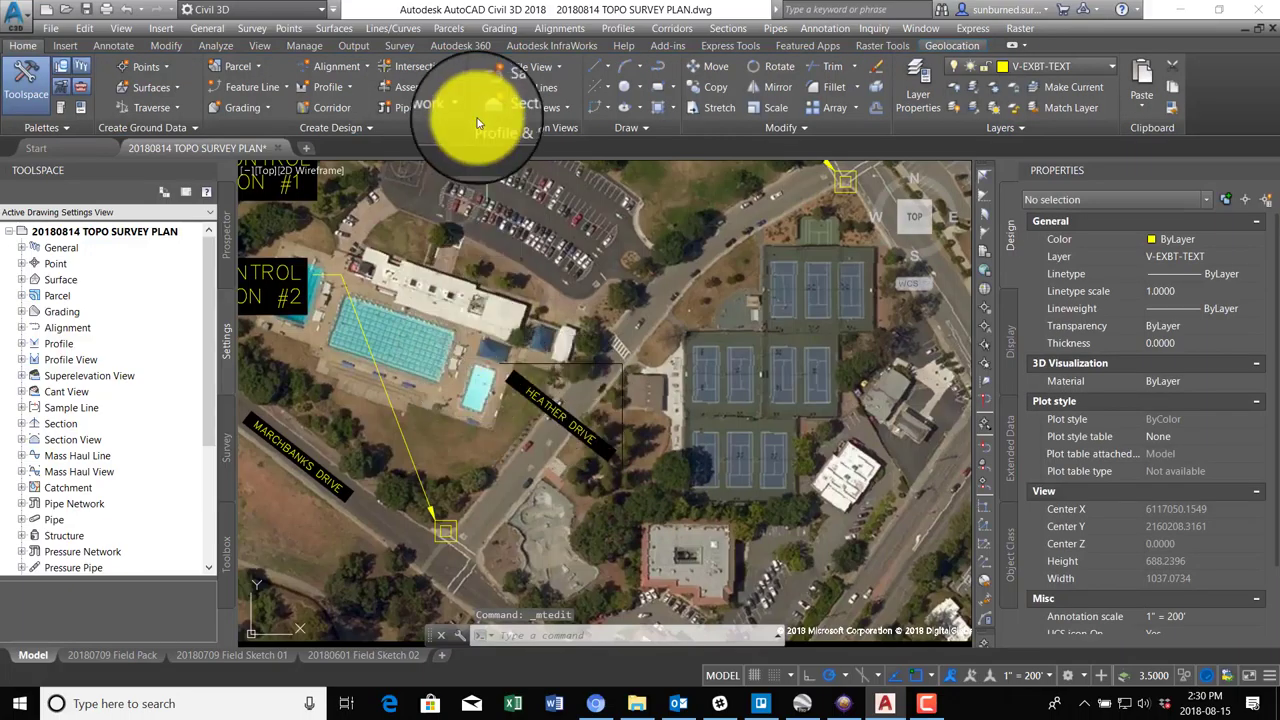
Close the Express Tools text list without choosing a tool.
click(968, 28)
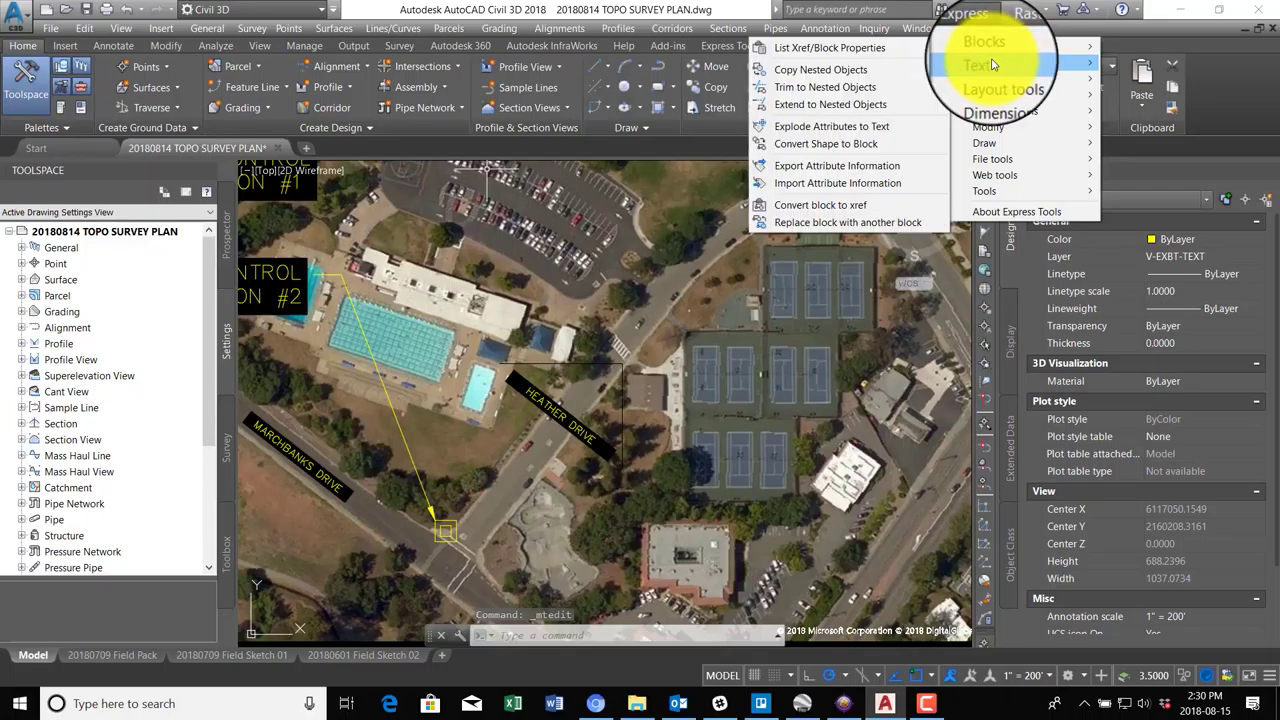
mouse_move(985, 62)
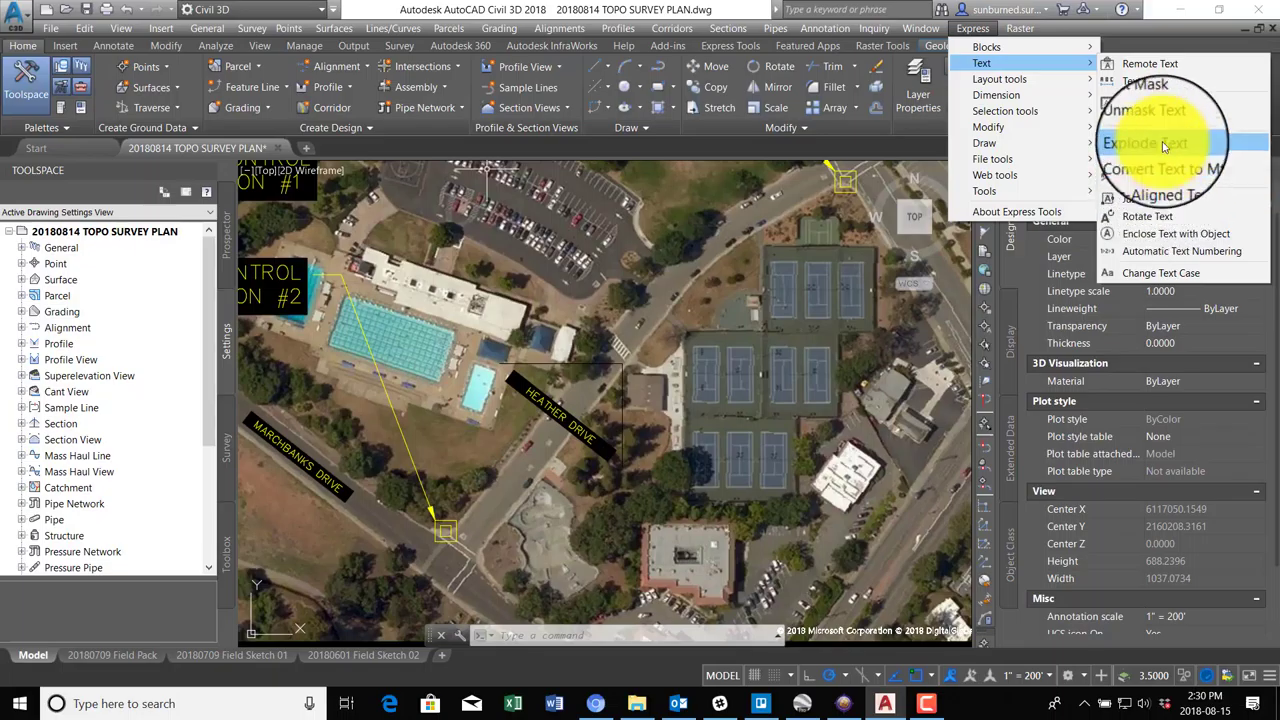
click(832, 406)
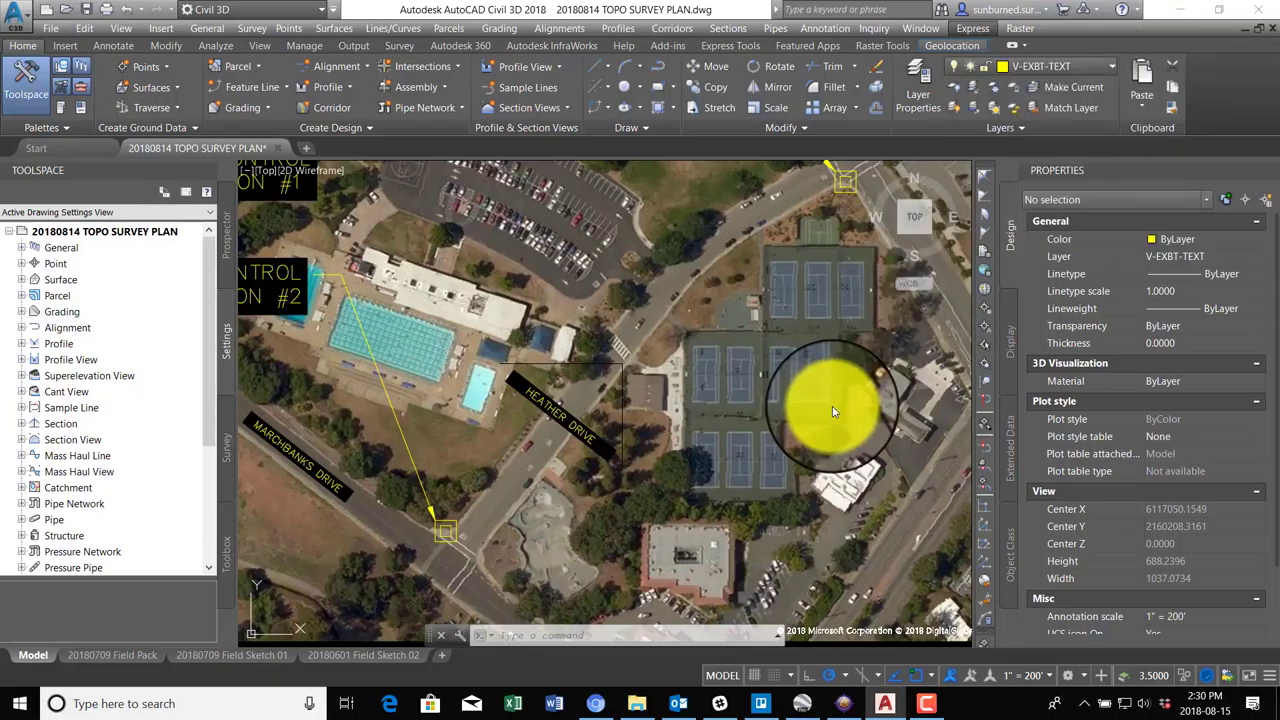
click(732, 383)
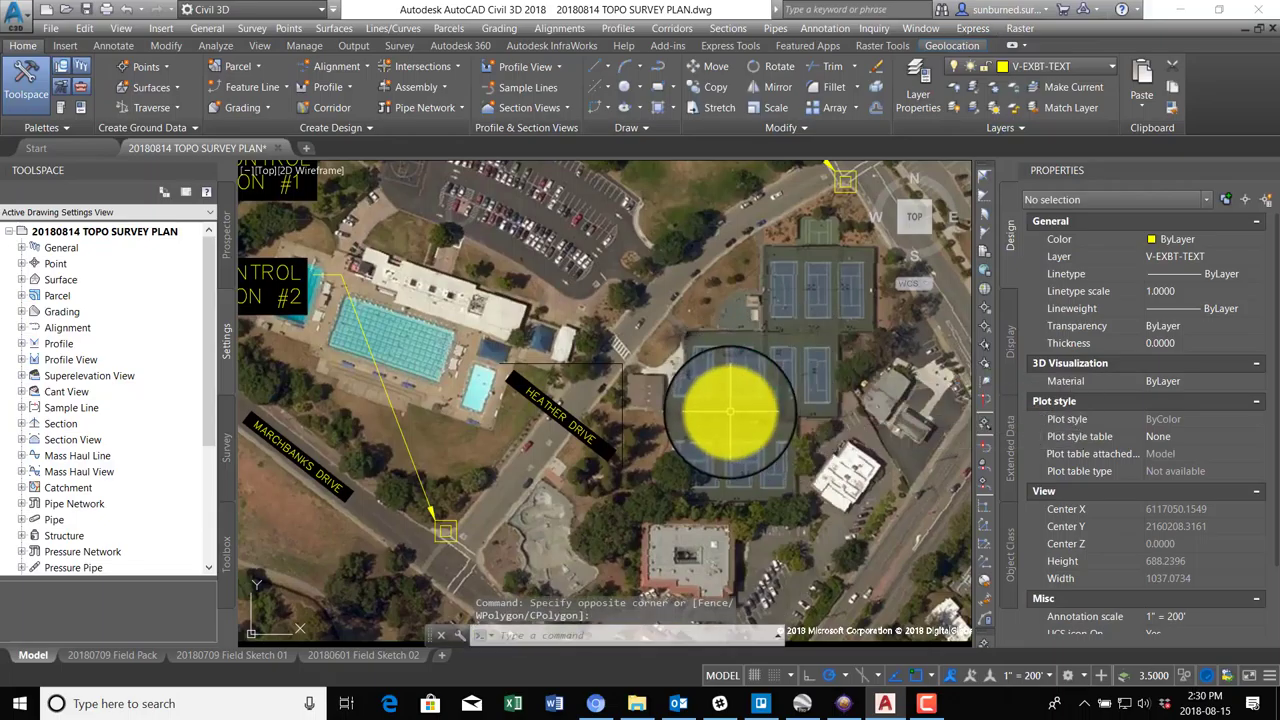
Rotate HEATHER DRIVE with TORIENT to 51°44'5" along its road.
text(TORIENT)
key(Return)
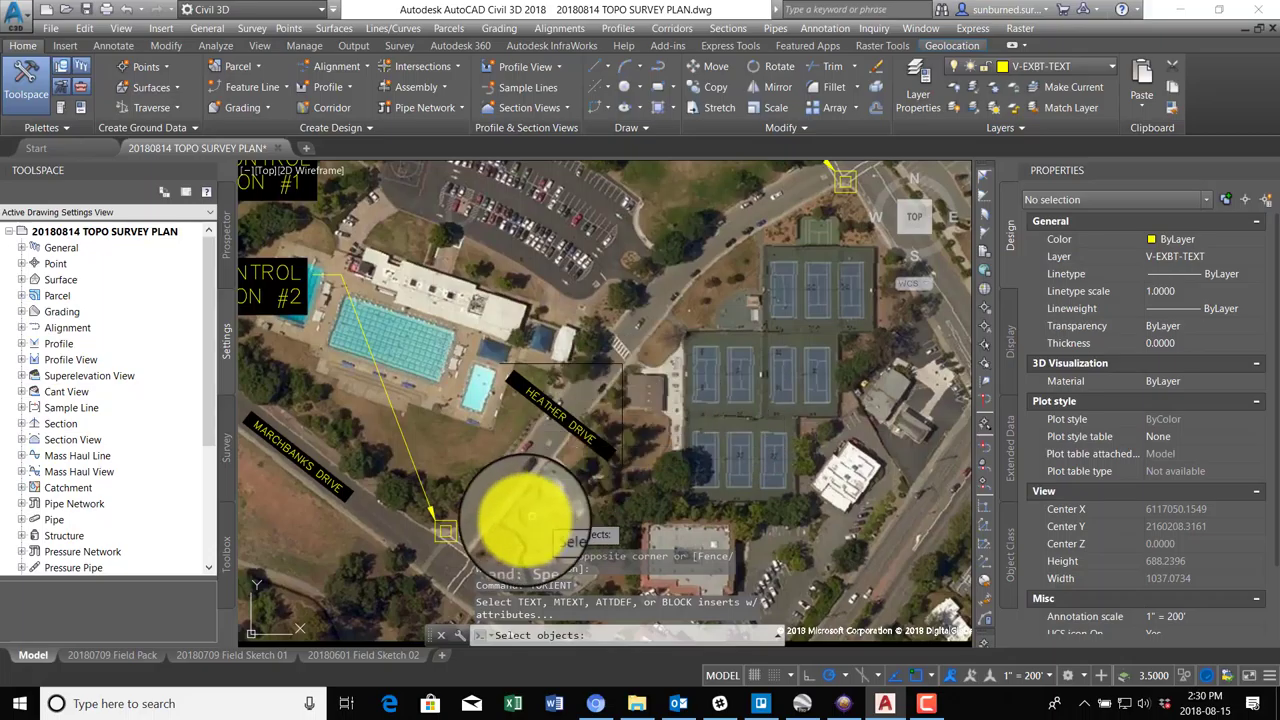
click(560, 415)
key(Return)
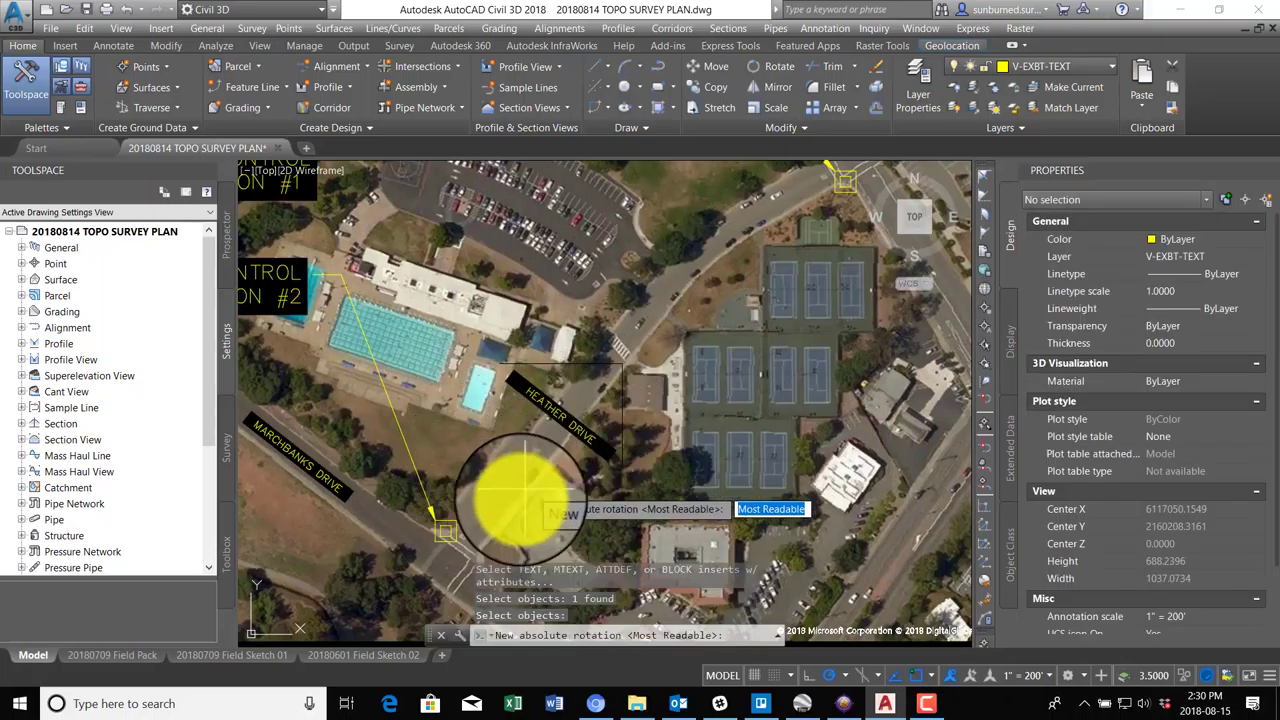
key(Return)
click(478, 537)
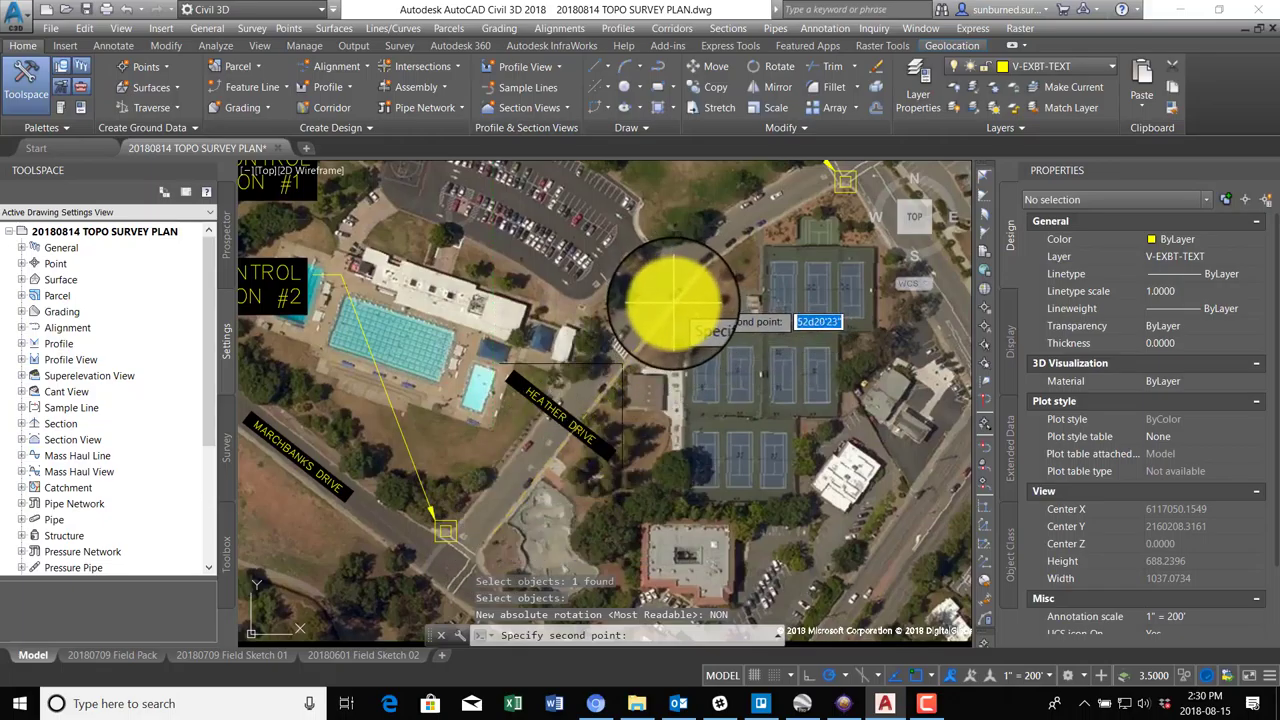
click(675, 298)
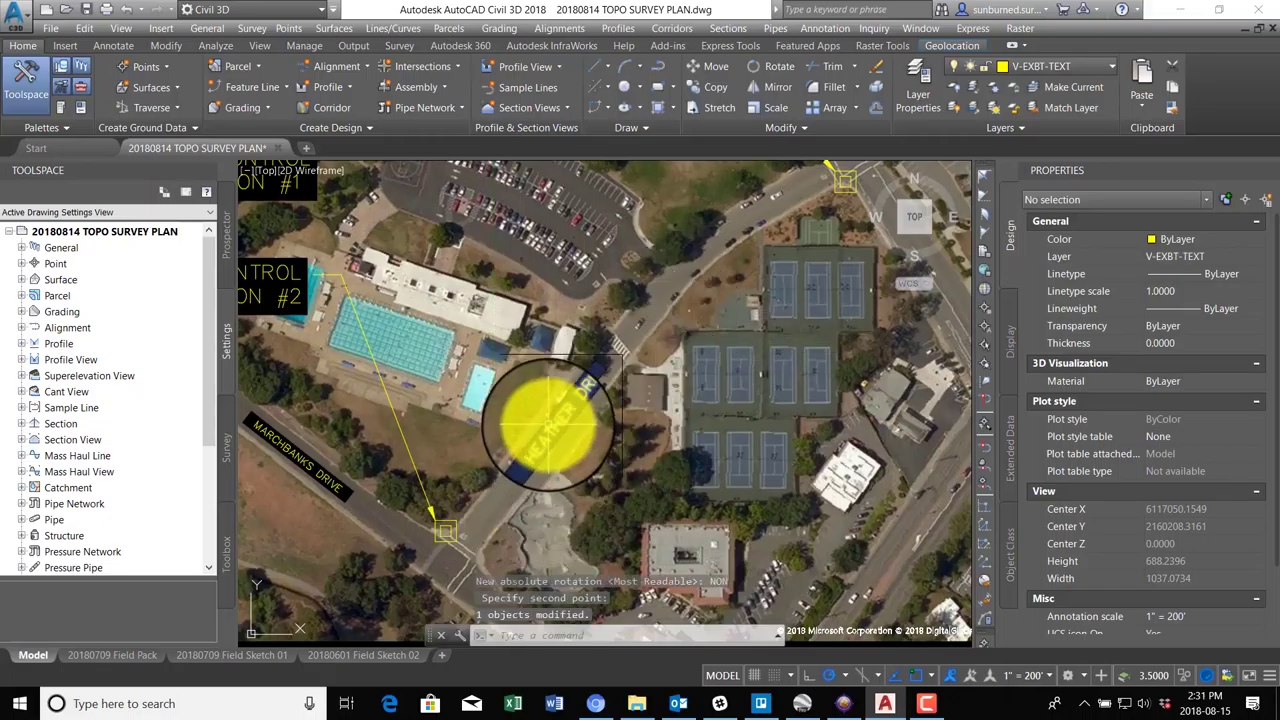
Cancel the HEATHER DRIVE centre-grip move and deselect the label.
click(548, 425)
scroll(552, 415, up, 3)
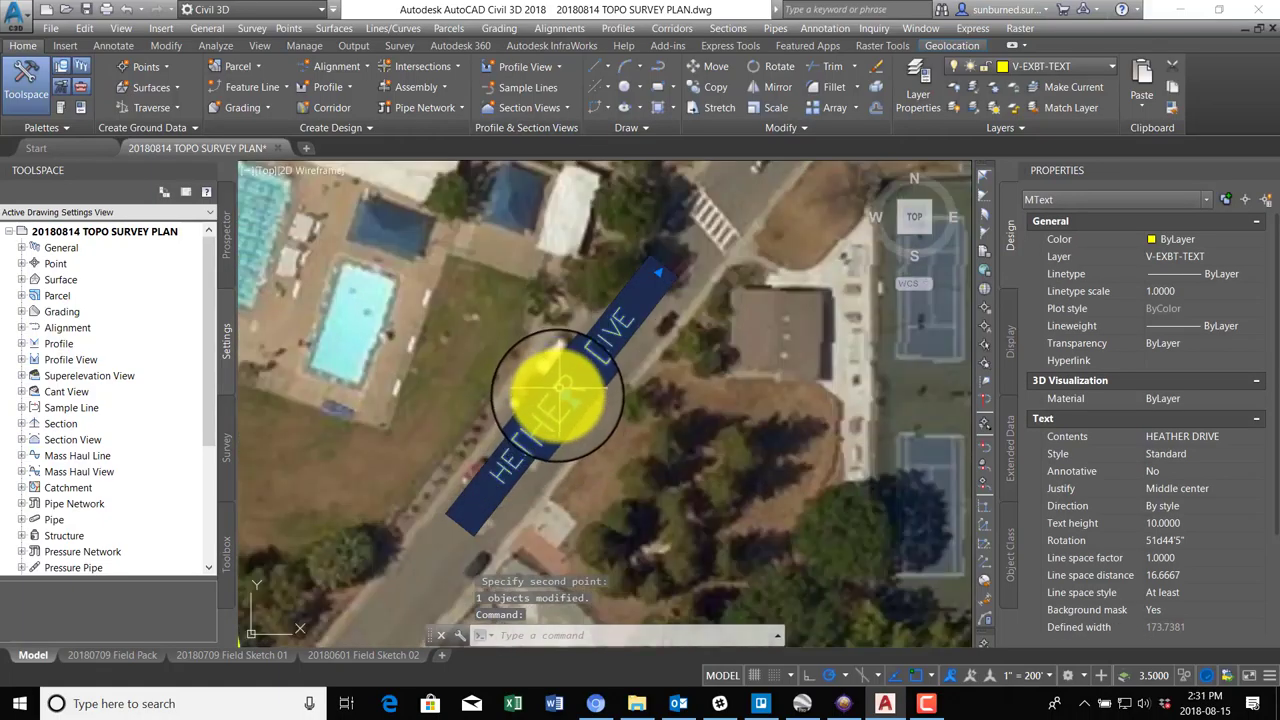
click(563, 394)
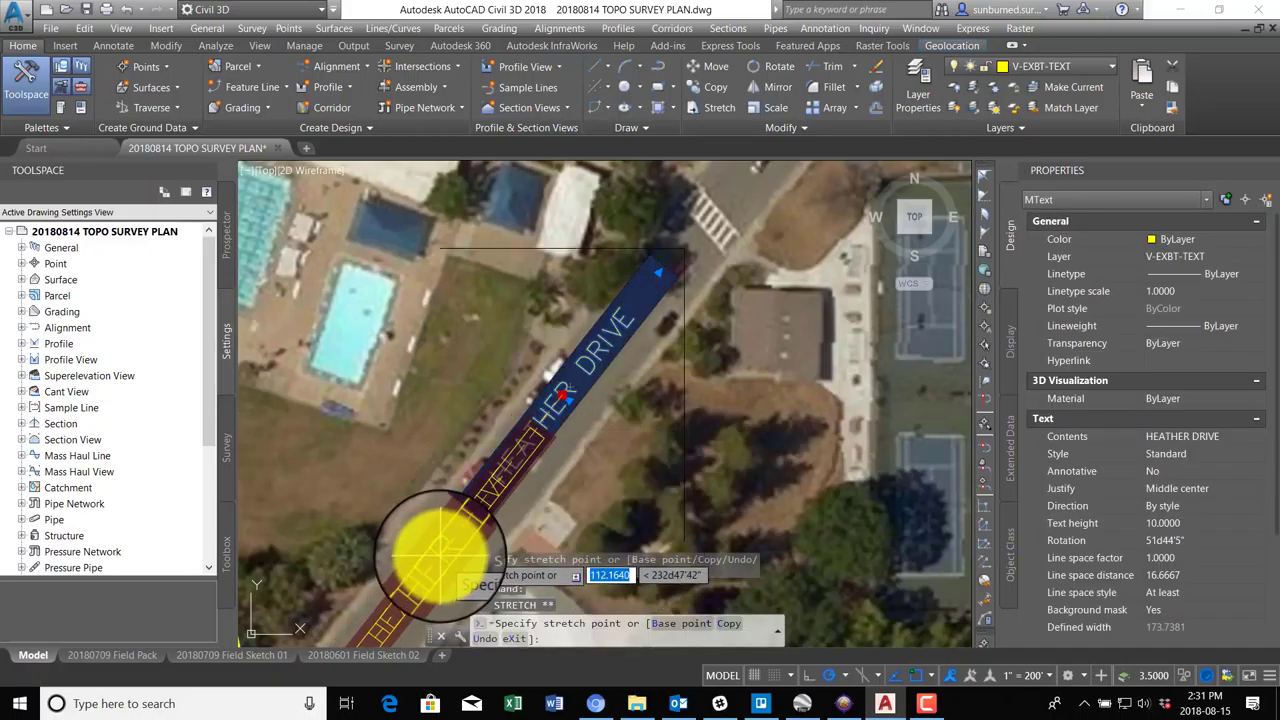
text(non)
key(Return)
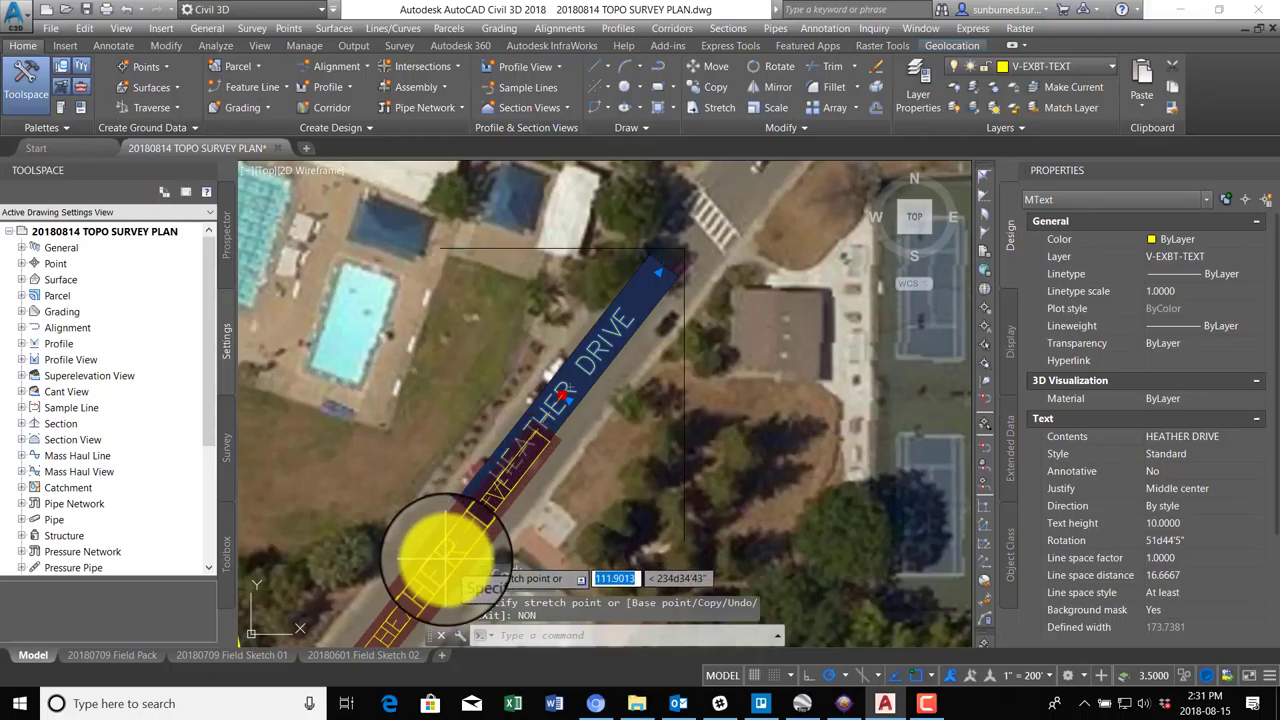
key(Escape)
scroll(643, 386, down, 5)
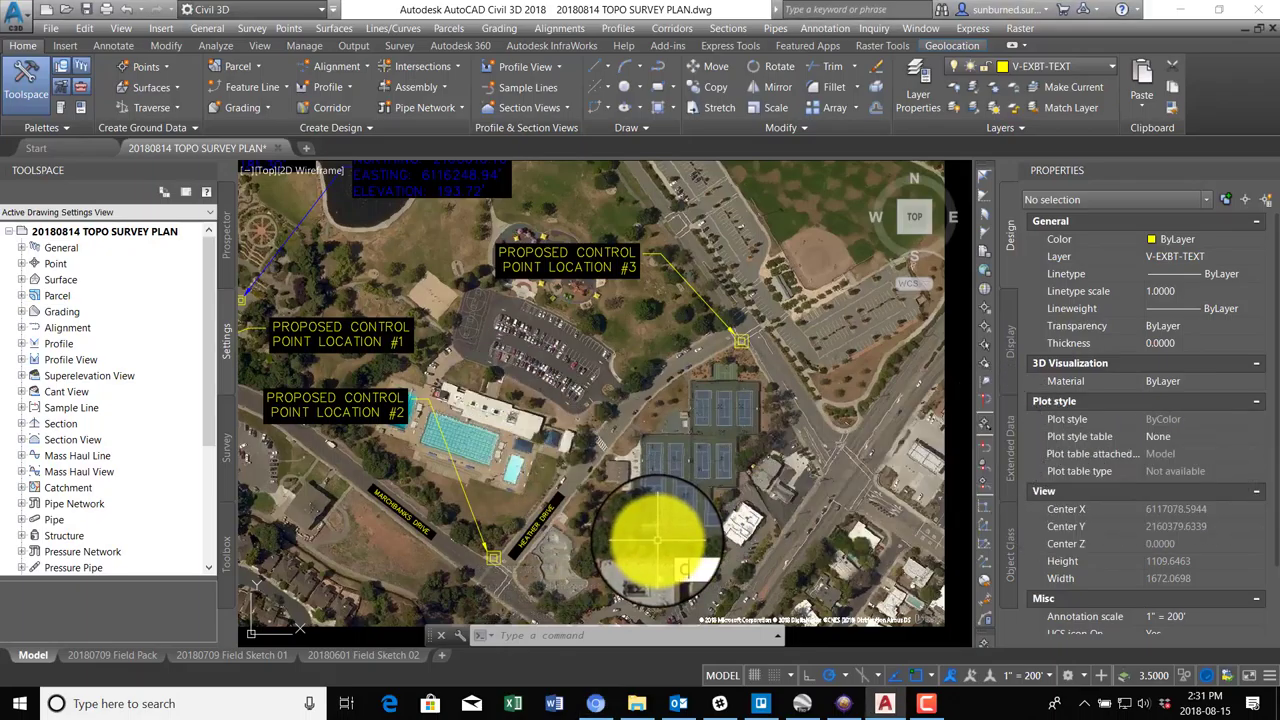
Copy the HEATHER DRIVE label onto the parking-lot road.
text(co)
key(Return)
key(Return)
click(548, 512)
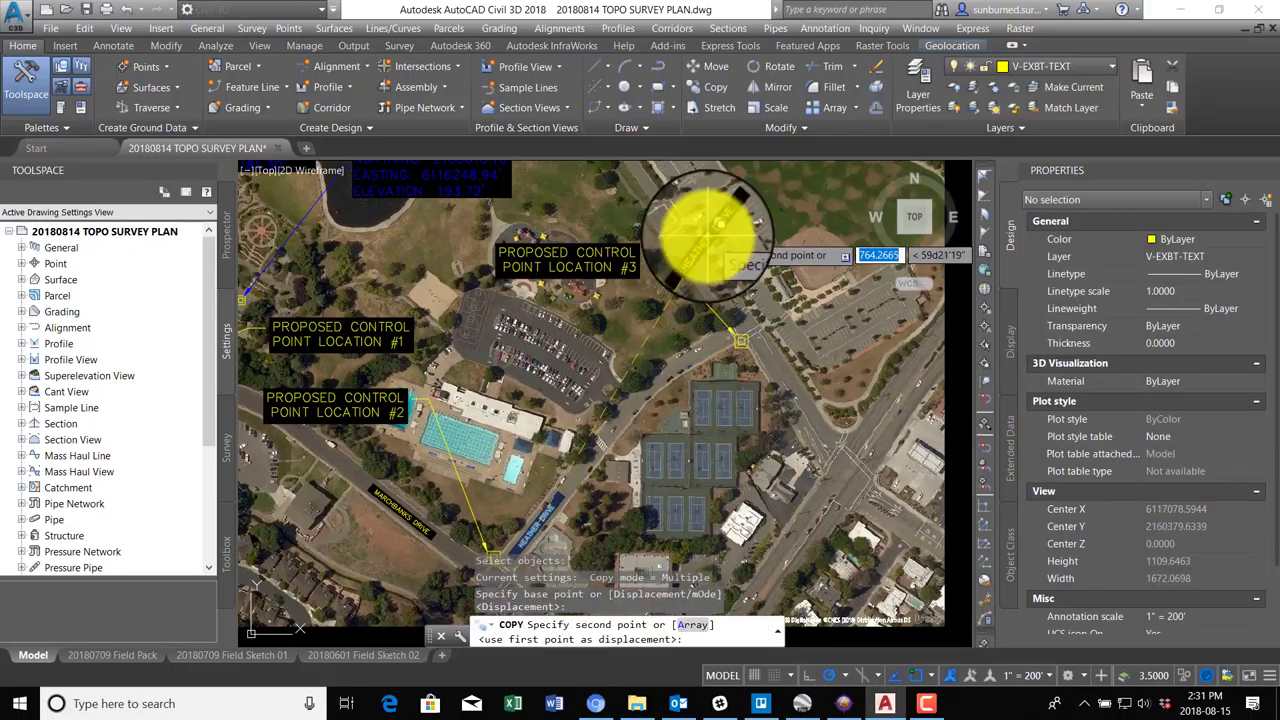
scroll(723, 320, up, 4)
click(676, 352)
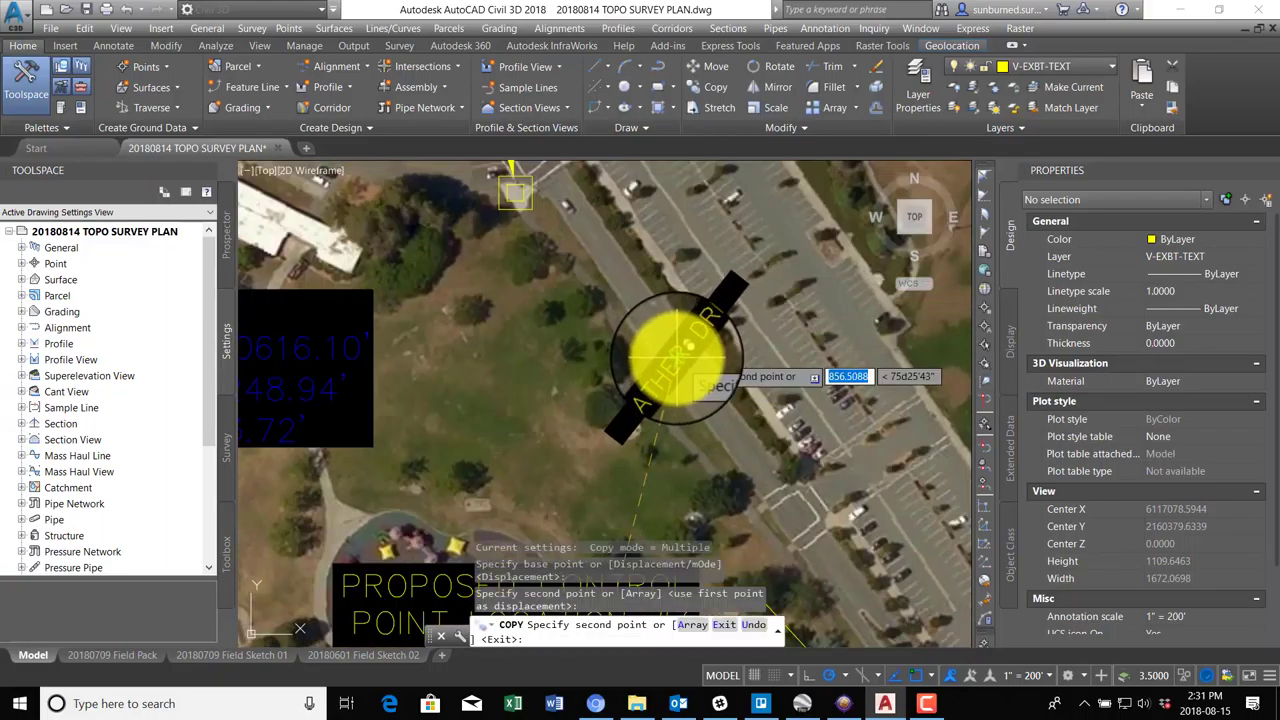
key(Return)
Edit the copied label to read SAN CARLOS DRIVE.
double_click(686, 355)
drag(688, 355, 505, 358)
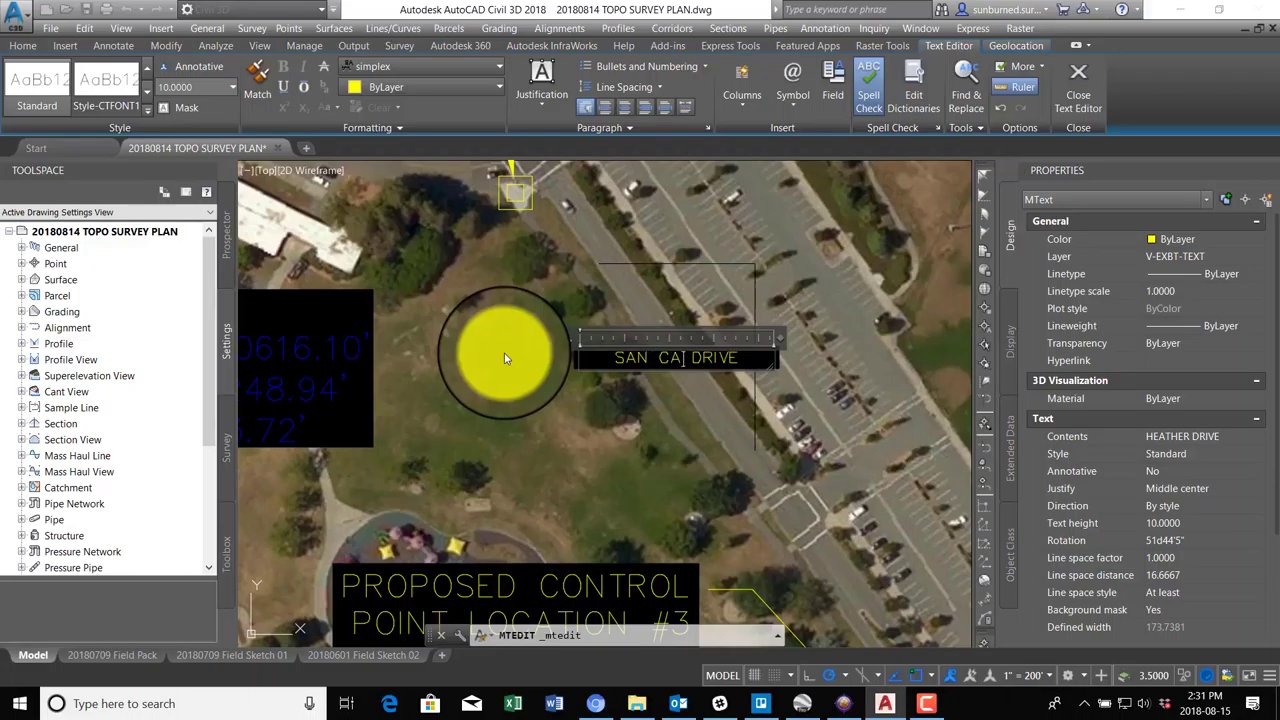
click(771, 429)
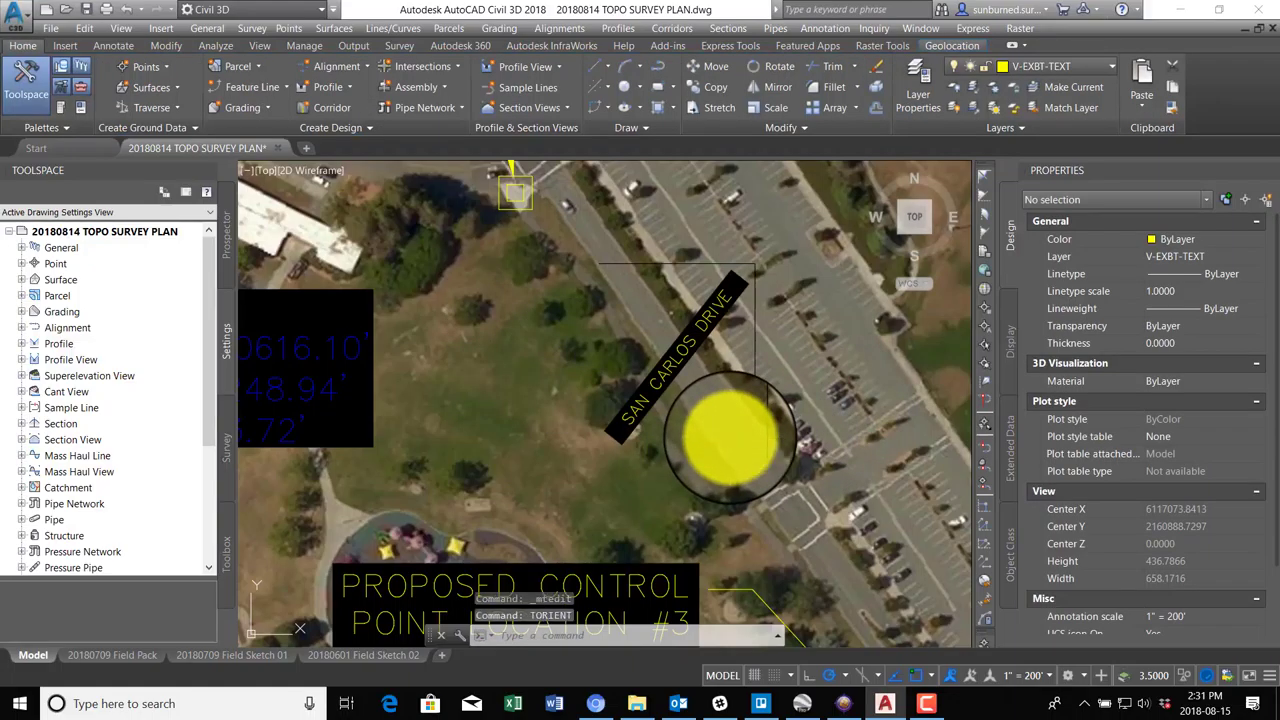
Reorient SAN CARLOS DRIVE to run along the parking-lot road.
click(640, 380)
key(Return)
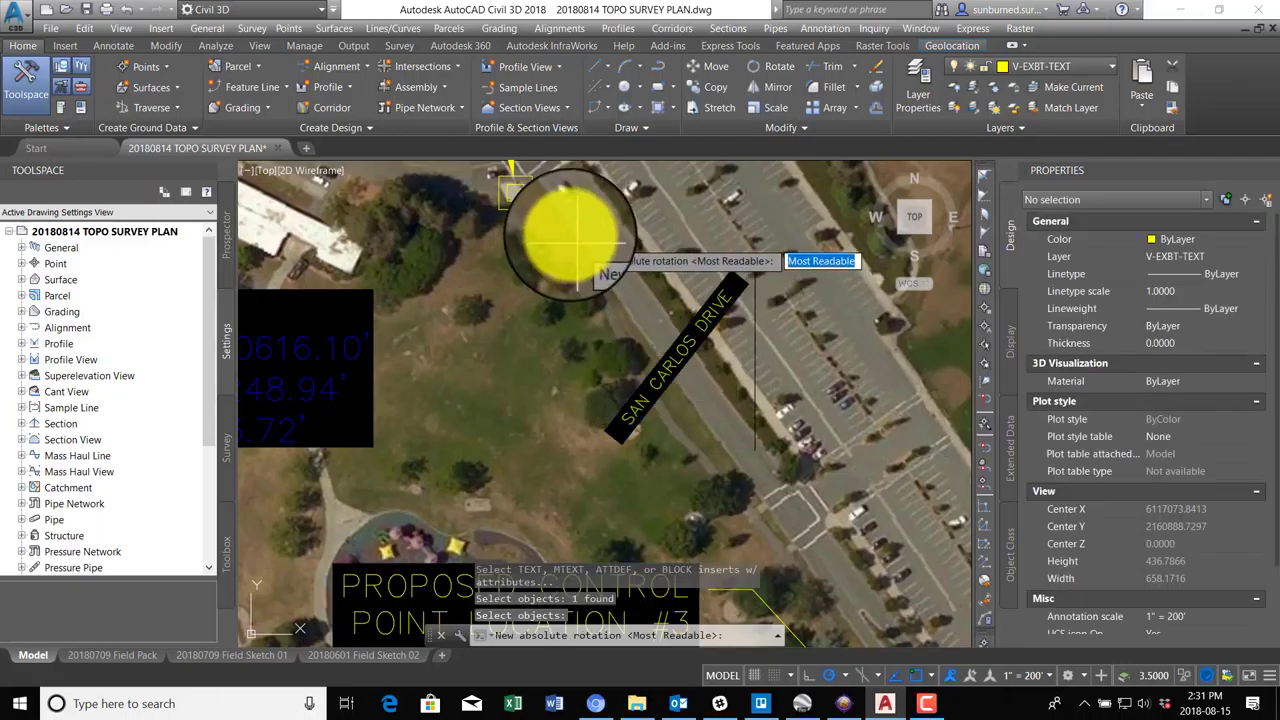
click(515, 193)
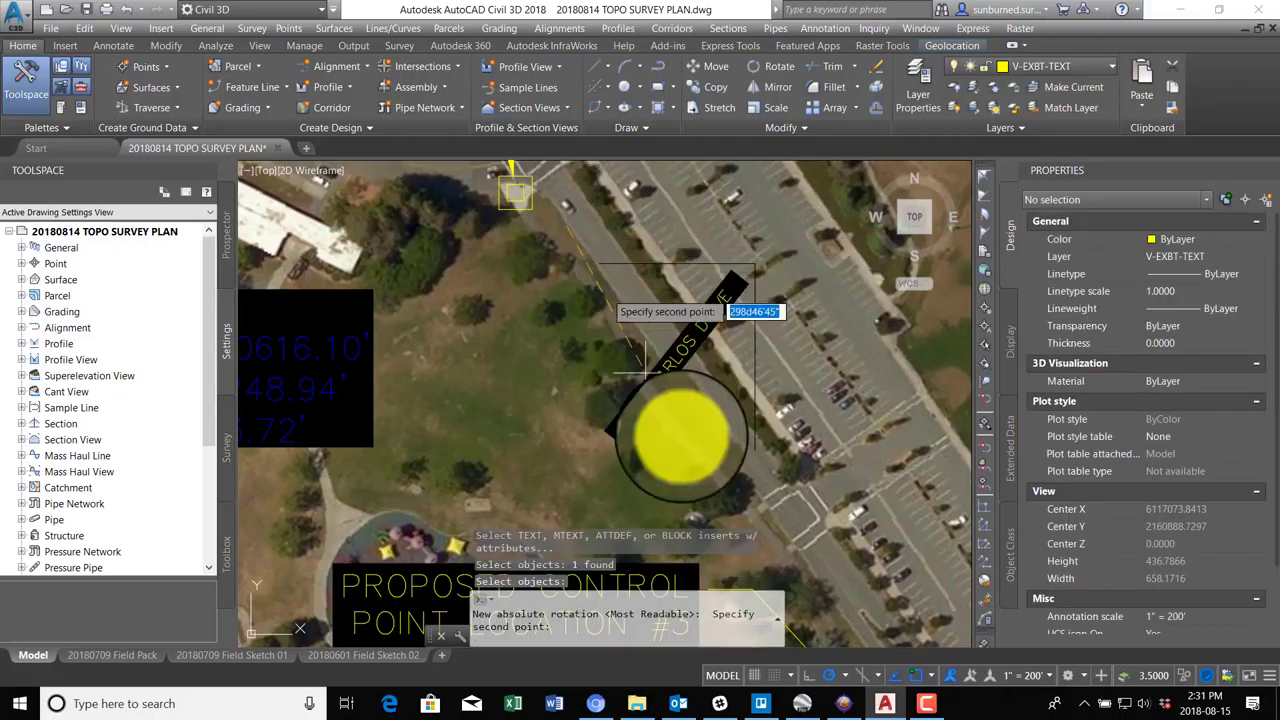
click(740, 470)
key(Escape)
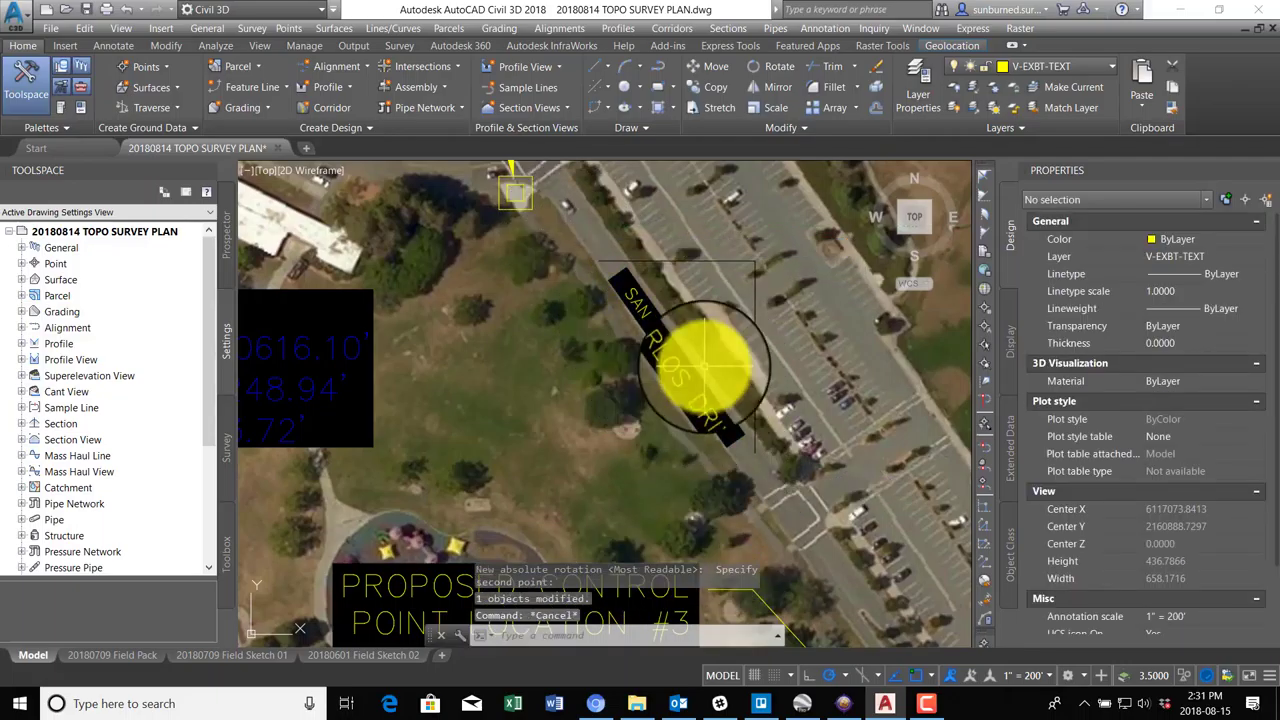
scroll(705, 368, down, 5)
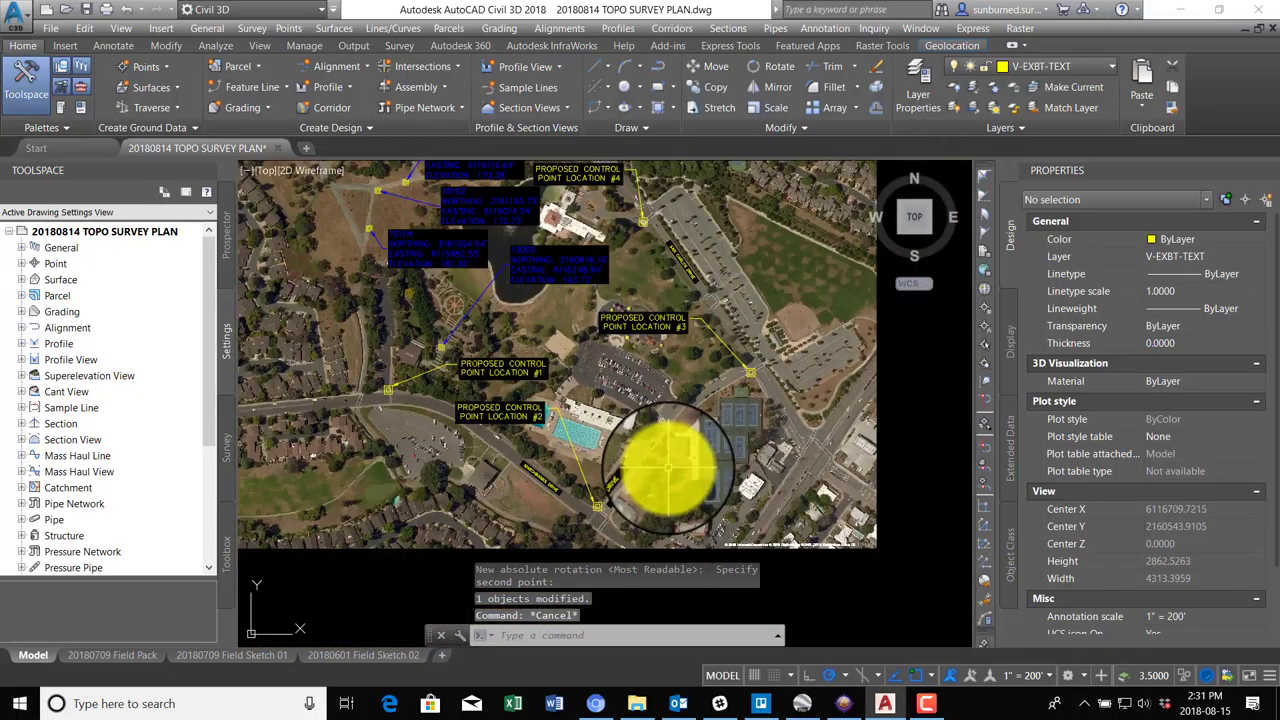
Set text height 20 for the three street-name labels in Properties.
click(610, 483)
click(553, 481)
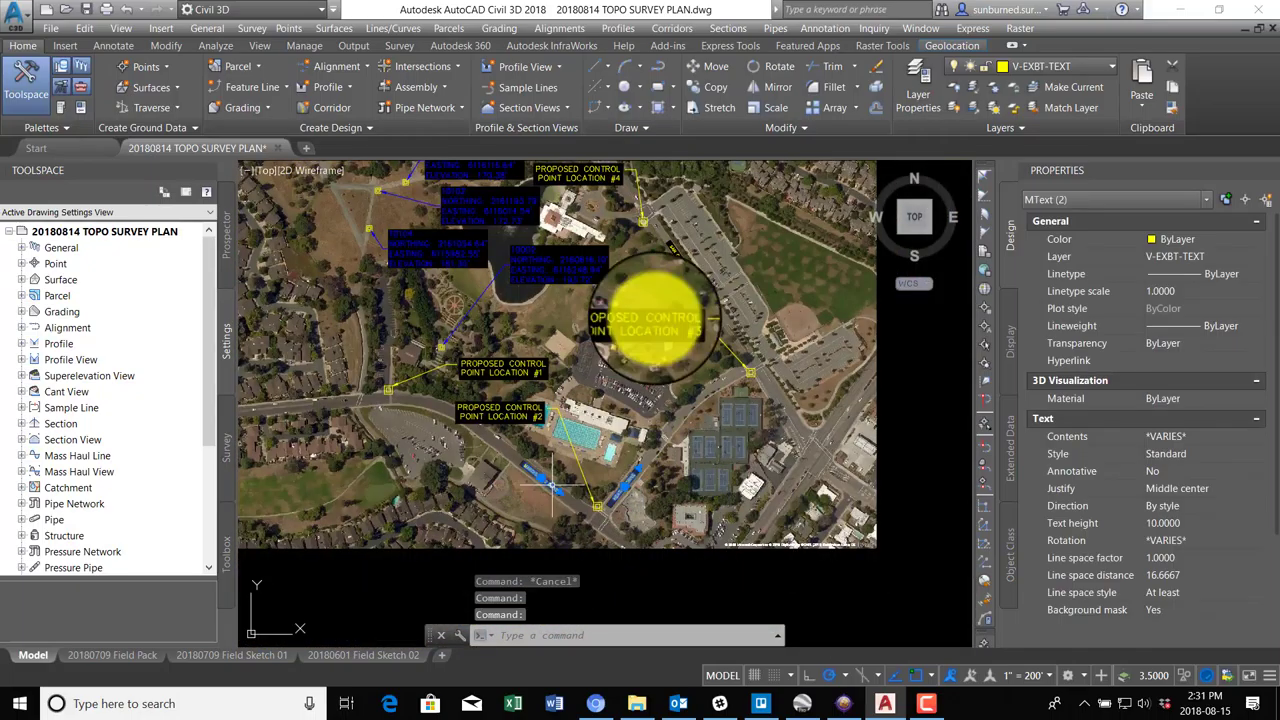
click(672, 248)
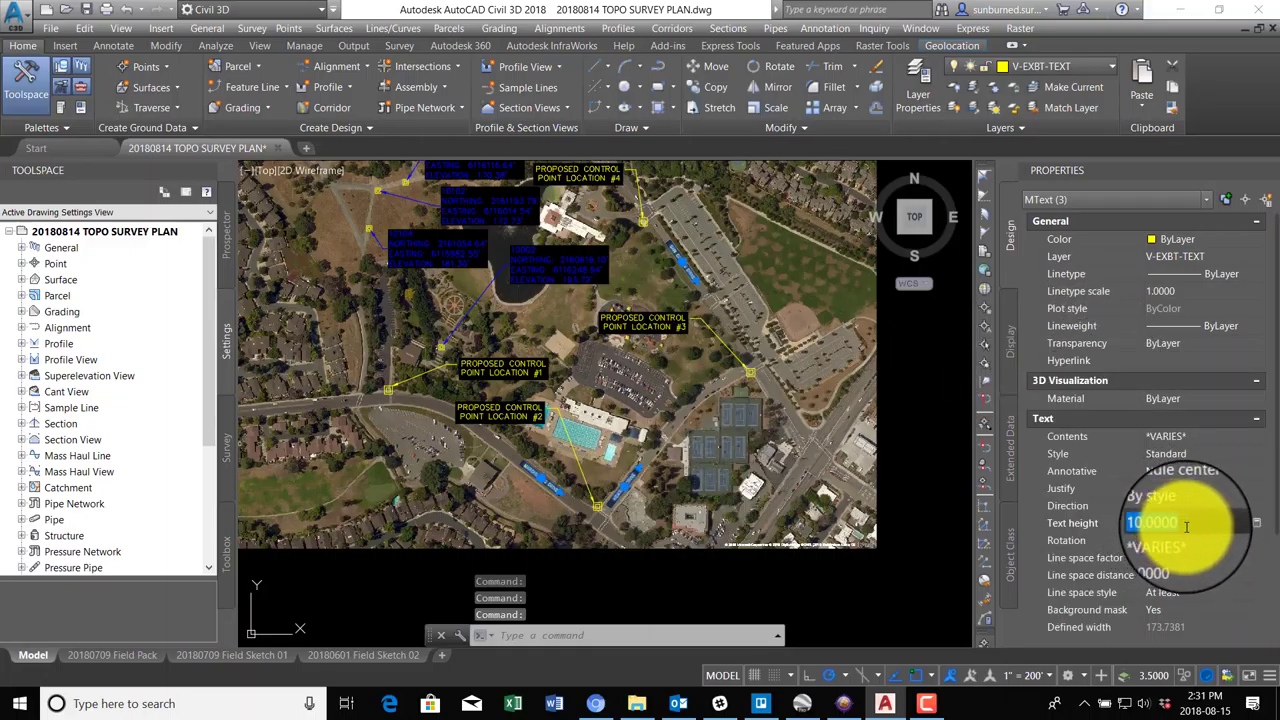
text(20)
key(Tab)
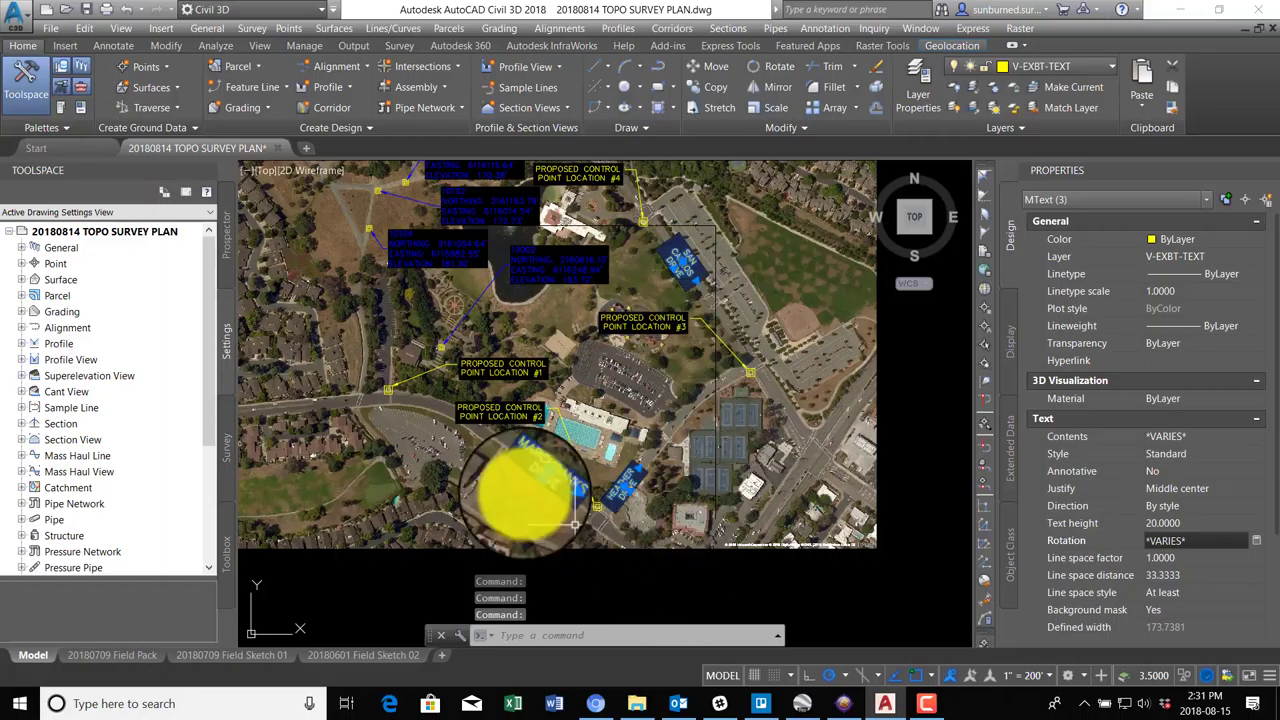
Widen HEATHER DRIVE with its width grip so it reads on one line.
click(697, 283)
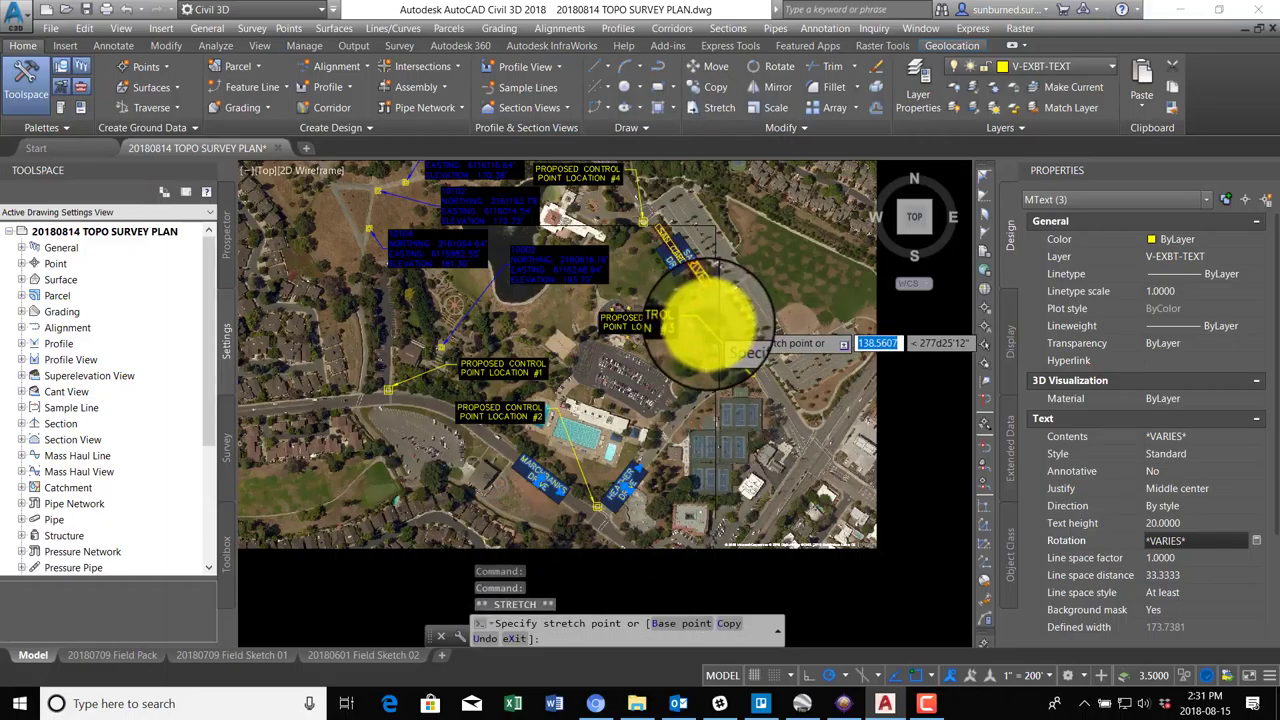
scroll(677, 293, up, 4)
scroll(690, 296, down, 6)
key(Escape)
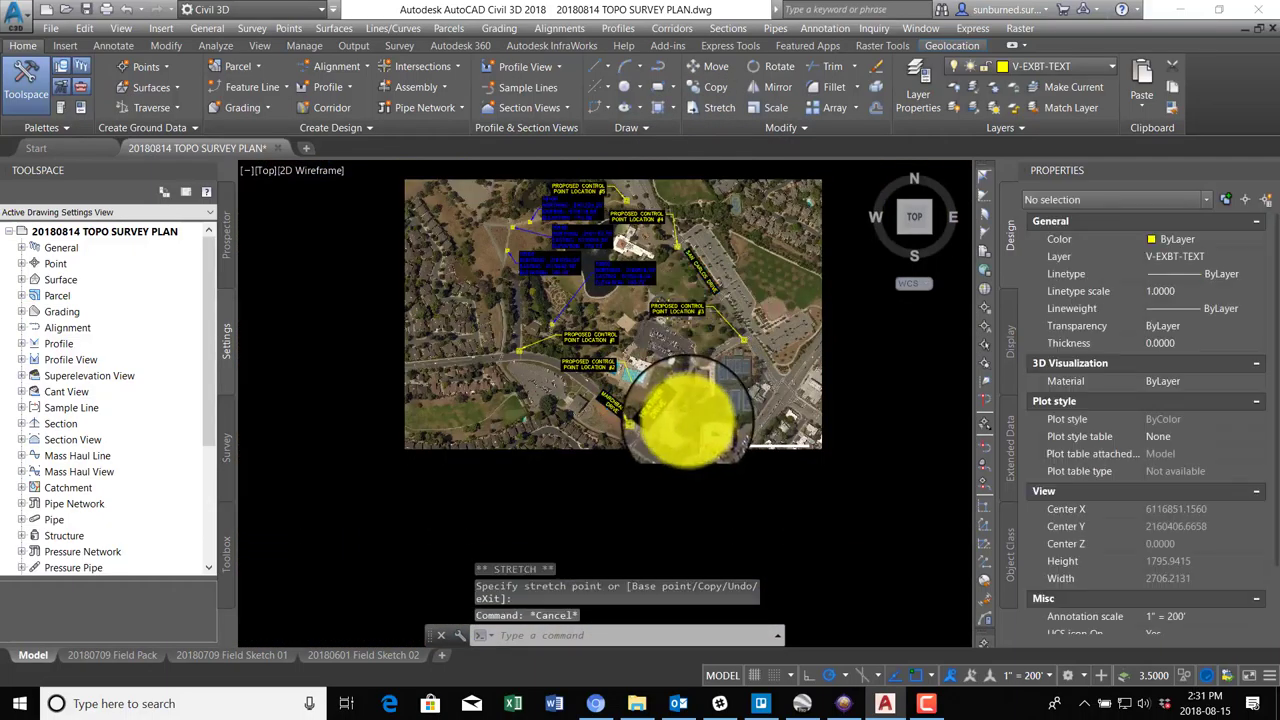
scroll(650, 380, up, 4)
click(586, 314)
click(632, 320)
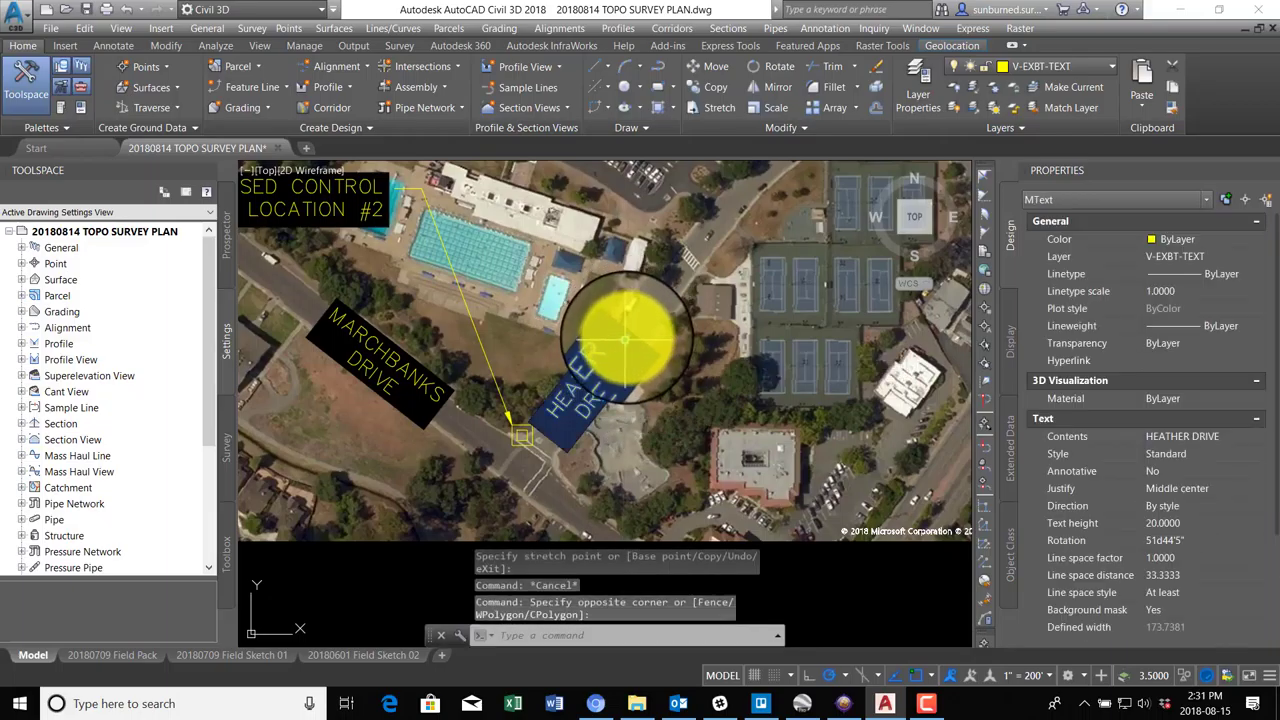
click(625, 340)
click(643, 286)
Move HEATHER DRIVE, now 305.25 wide, onto its road and deselect it.
click(592, 368)
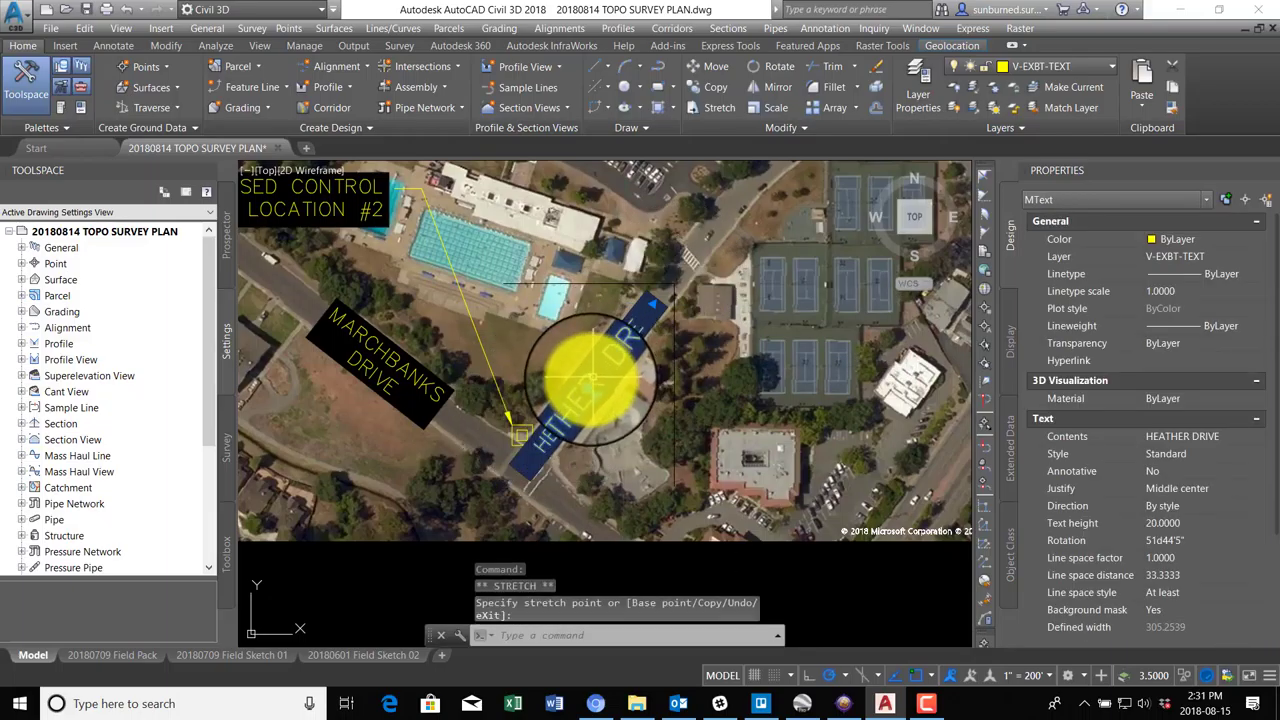
click(592, 383)
click(652, 303)
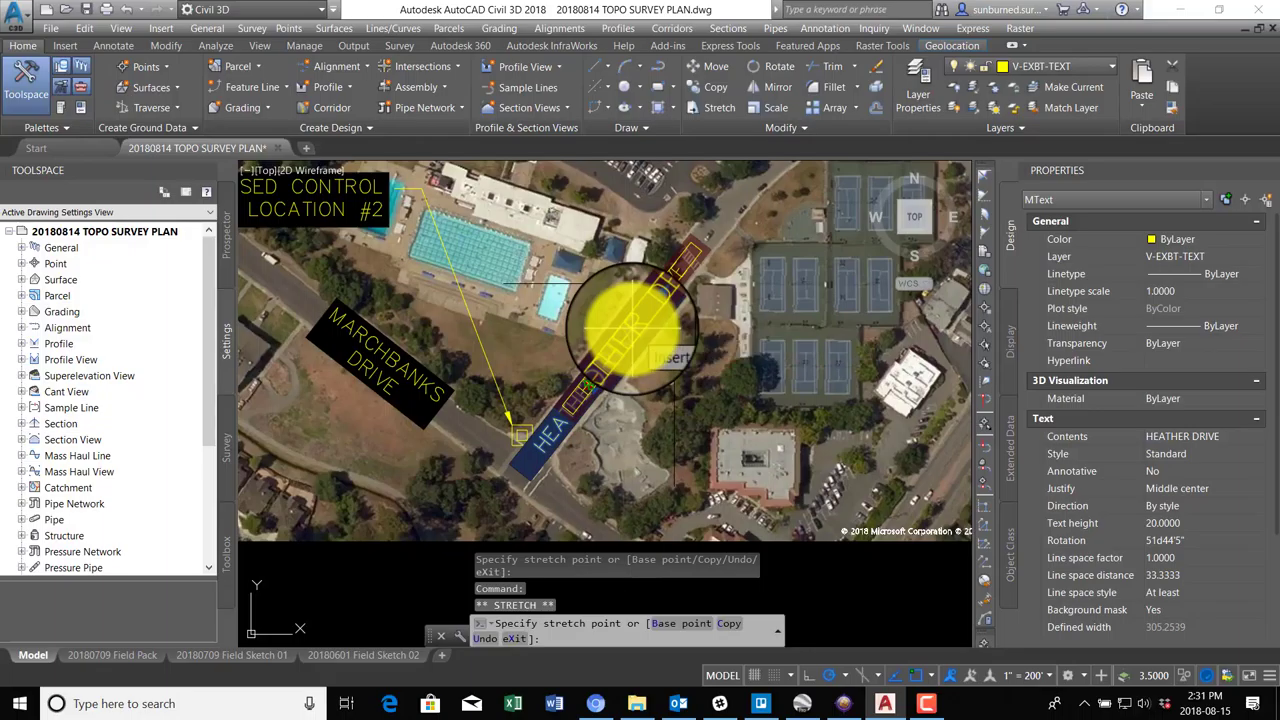
text(NON)
key(Return)
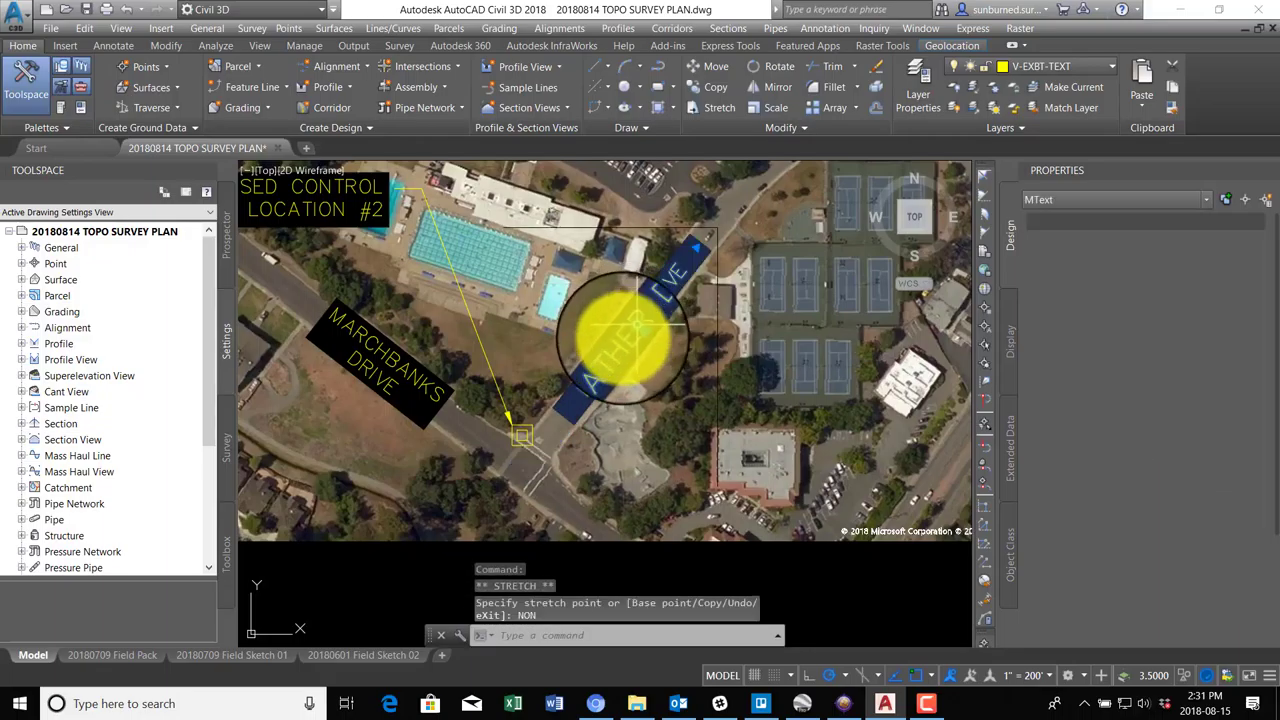
key(Escape)
scroll(460, 370, down, 5)
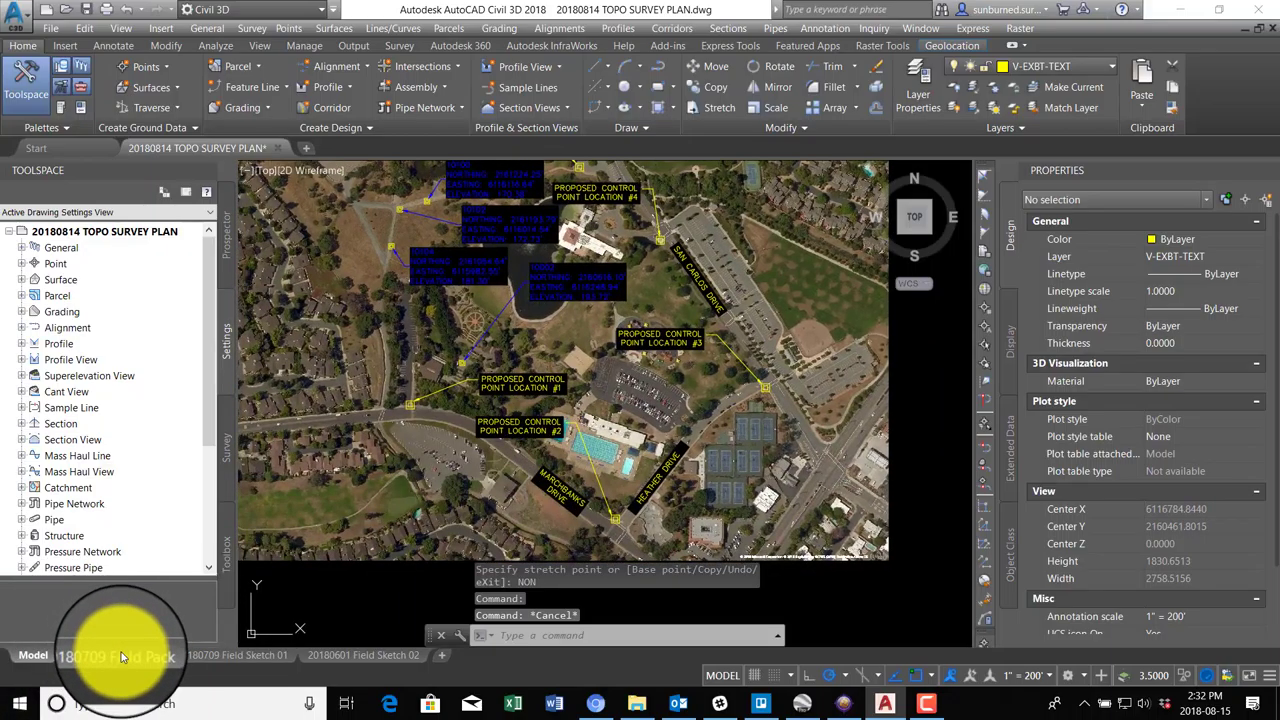
Show the 20180709 Field Pack layout and save with Quick Access Save.
click(116, 656)
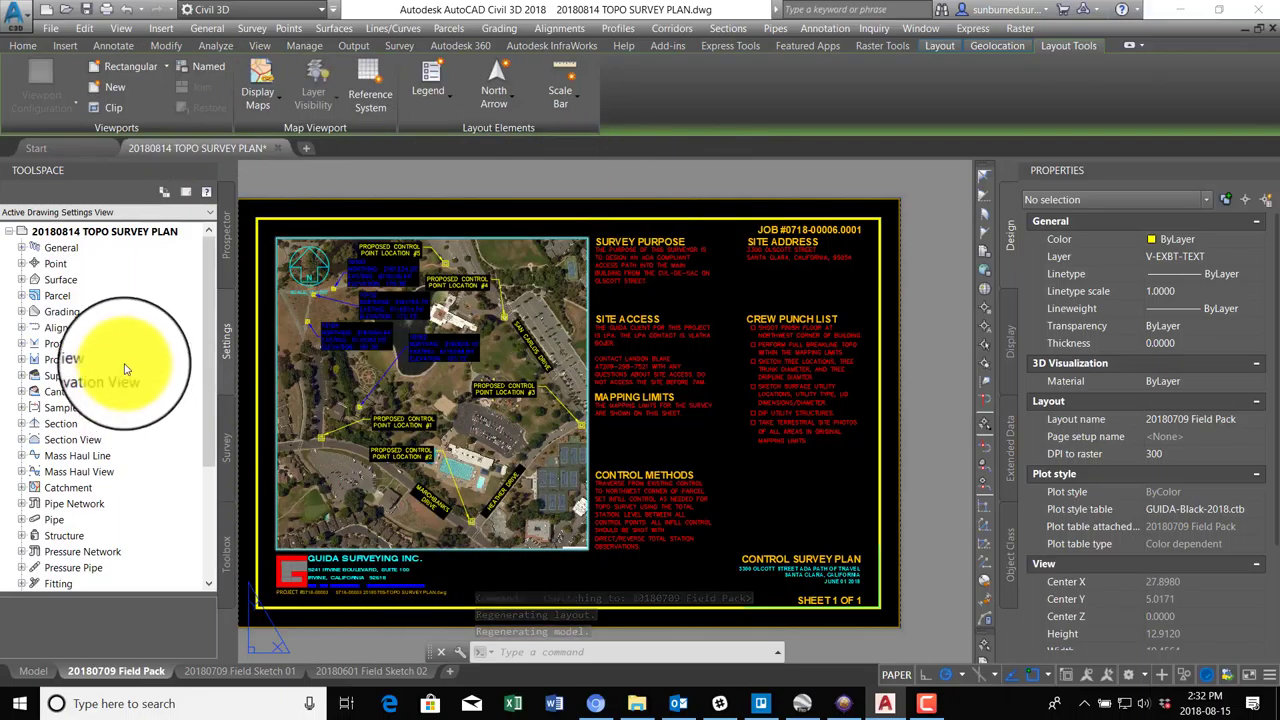
click(85, 12)
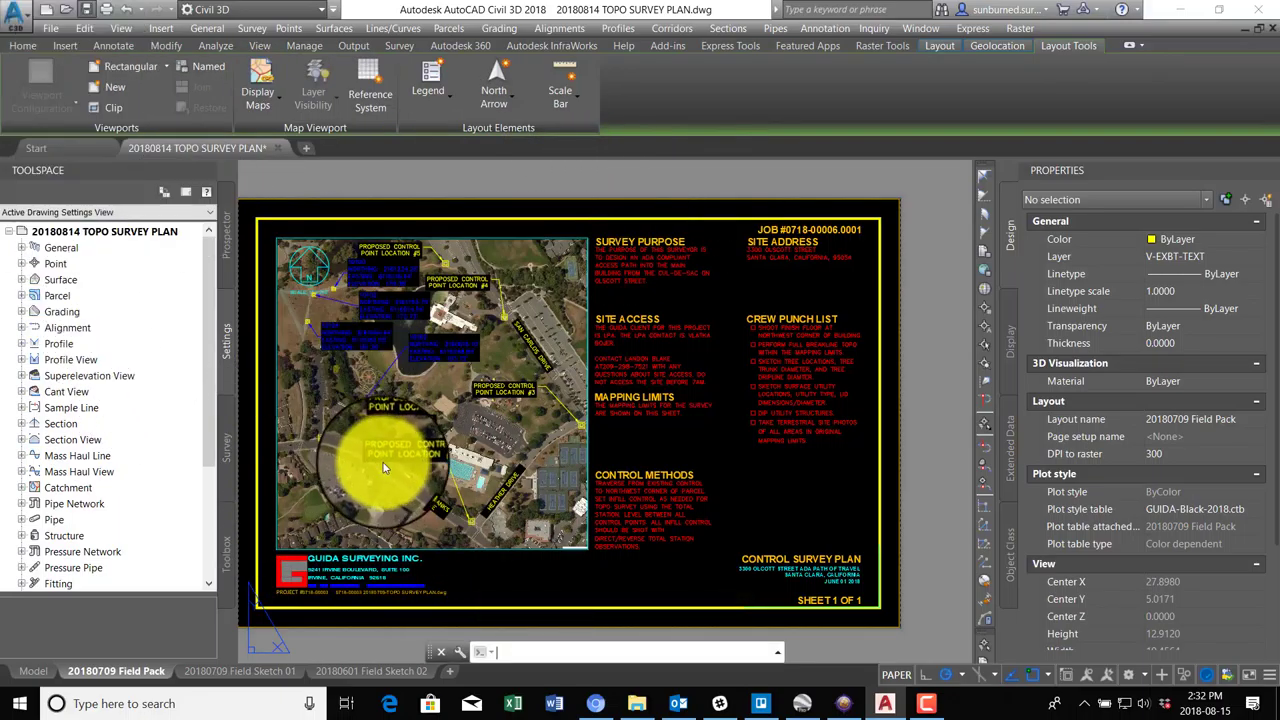